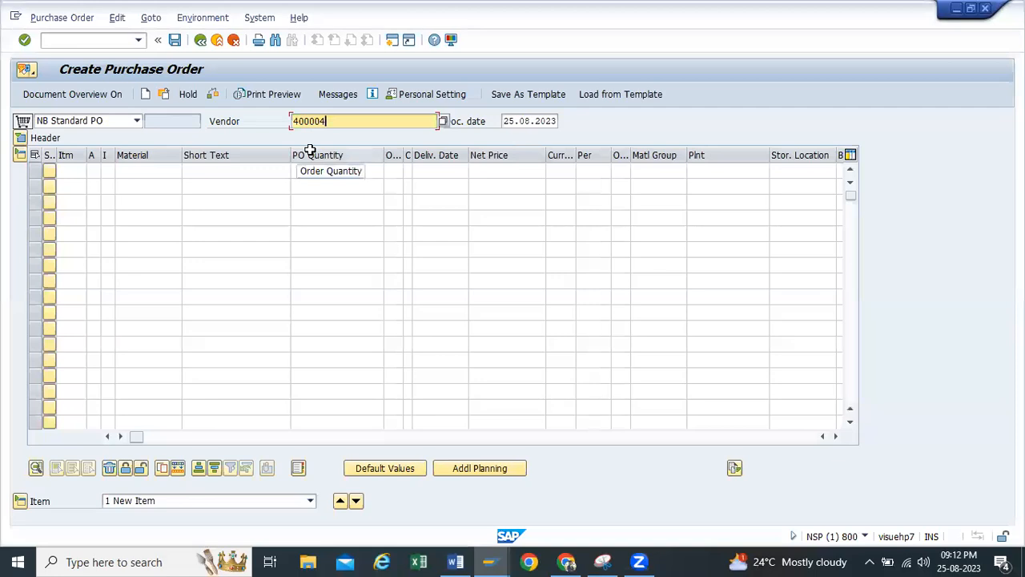
Enter vendor 400004 on the purchase order and set purchasing organization TP10, purchasing group TP1 and company code H100
key("Return")
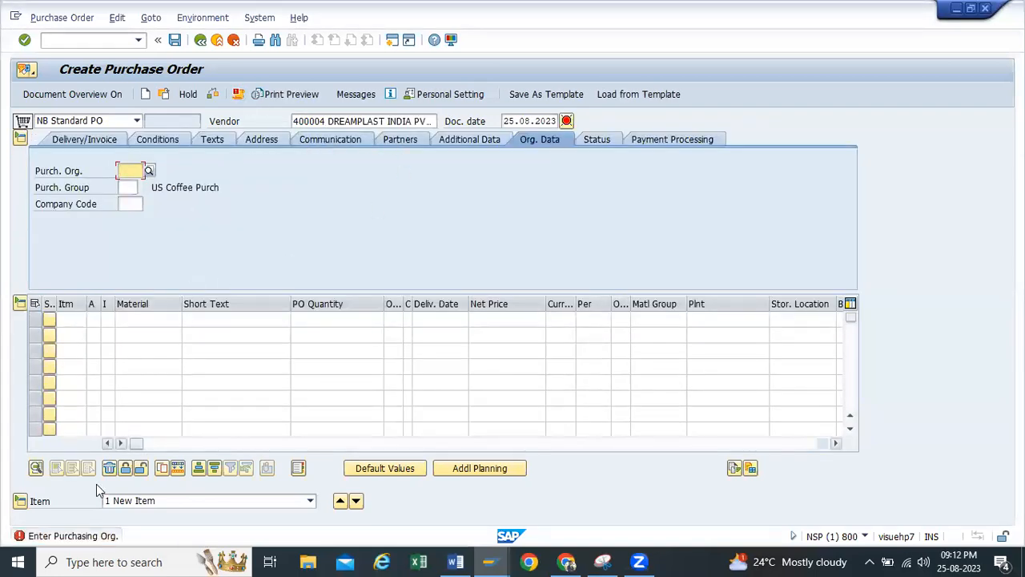
left_click(24, 500)
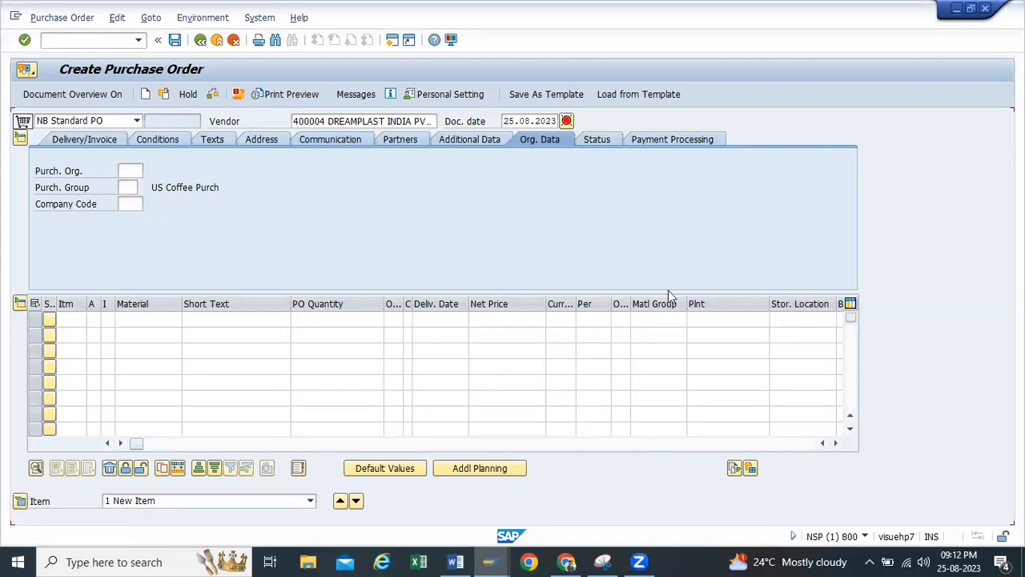
left_click(130, 184)
left_click(128, 202)
type("h100")
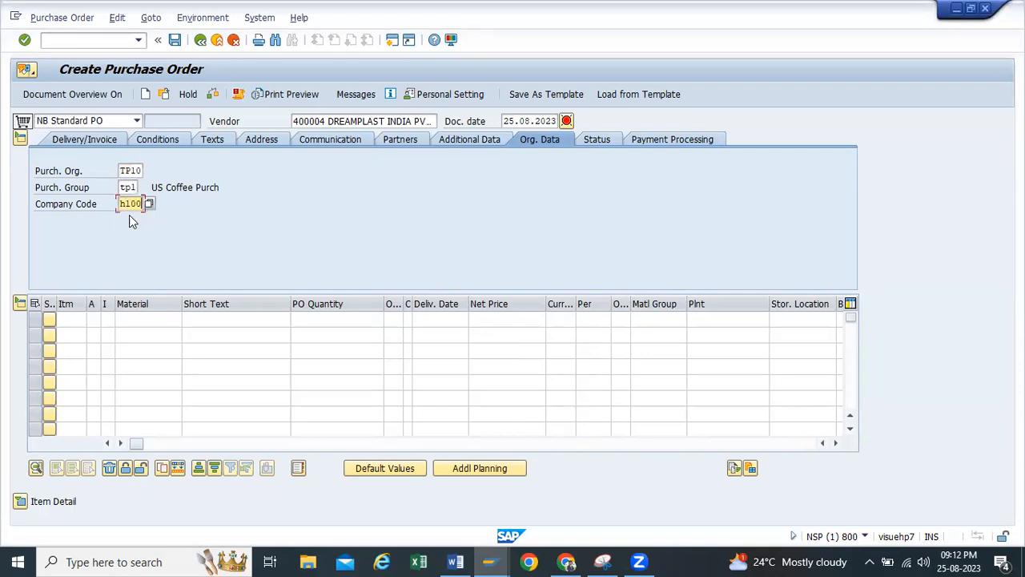
key("Return")
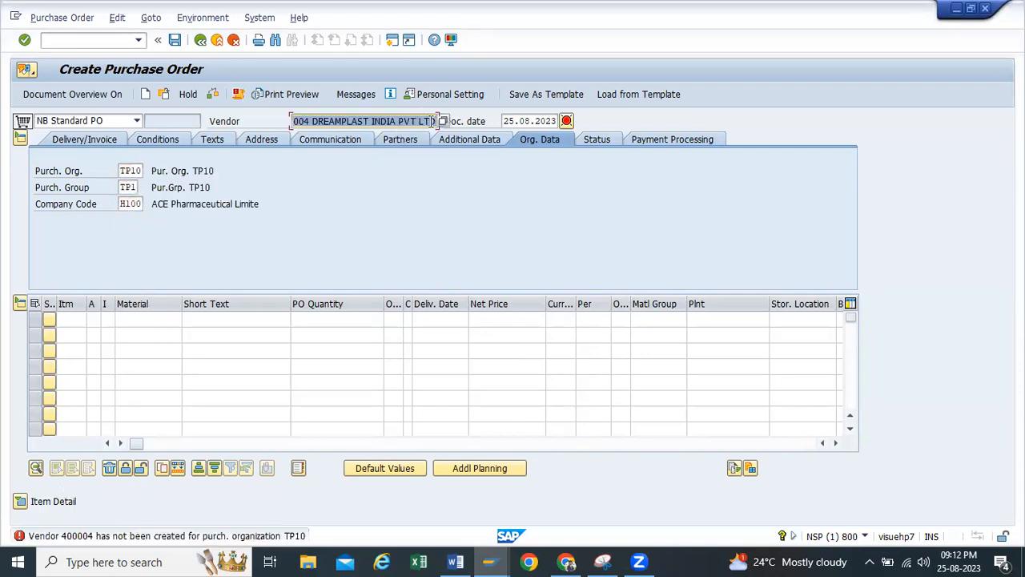
key("BackSpace")
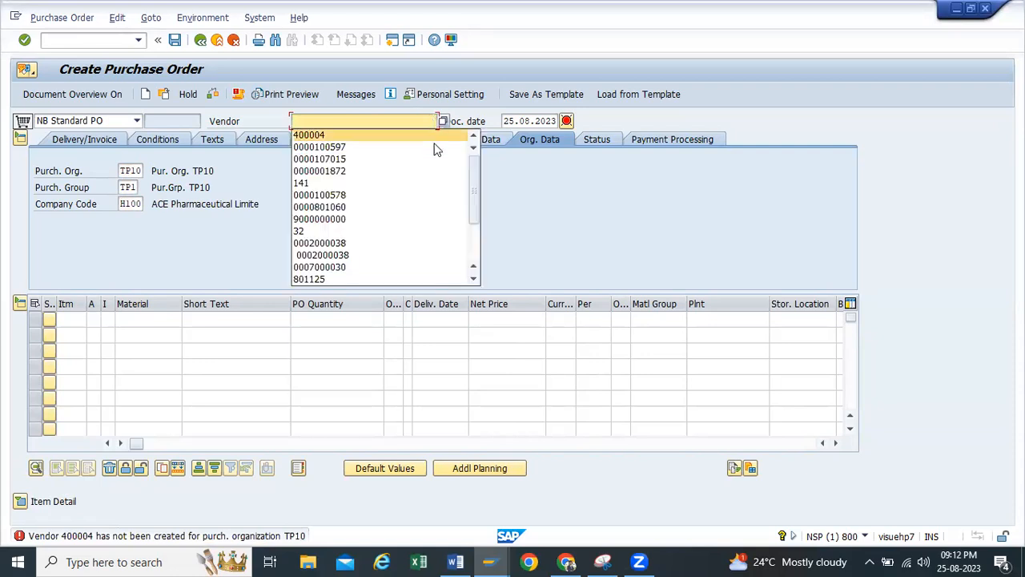
left_click(389, 137)
key("BackSpace")
key("BackSpace")
key("BackSpace")
key("BackSpace")
key("BackSpace")
key("BackSpace")
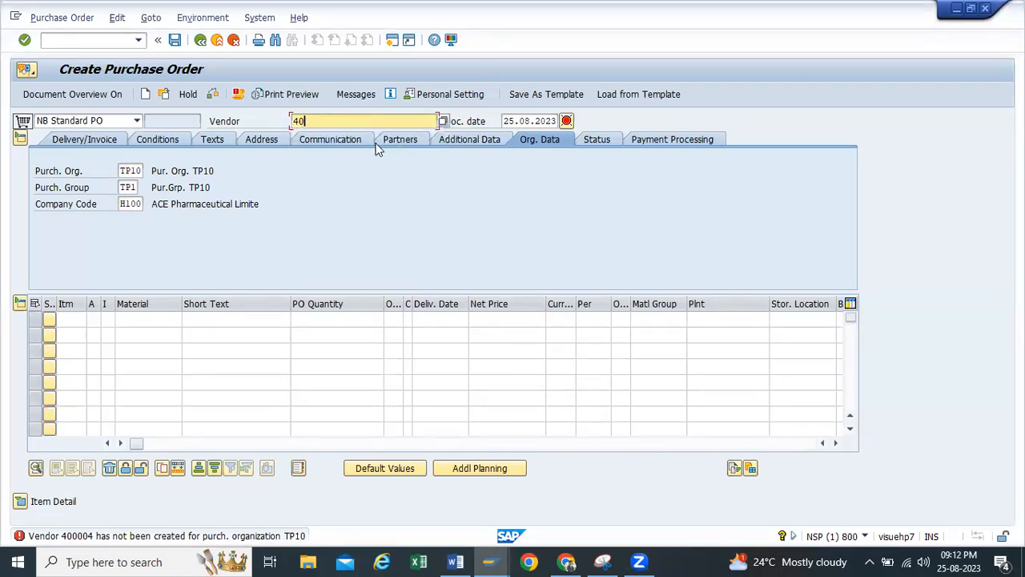
left_click(357, 152)
key("Return")
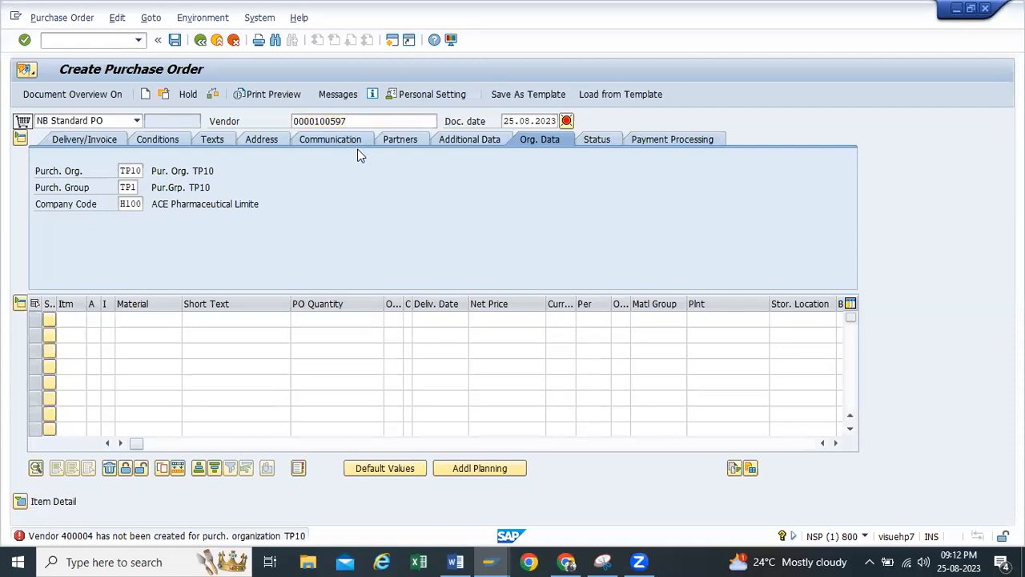
left_click(20, 500)
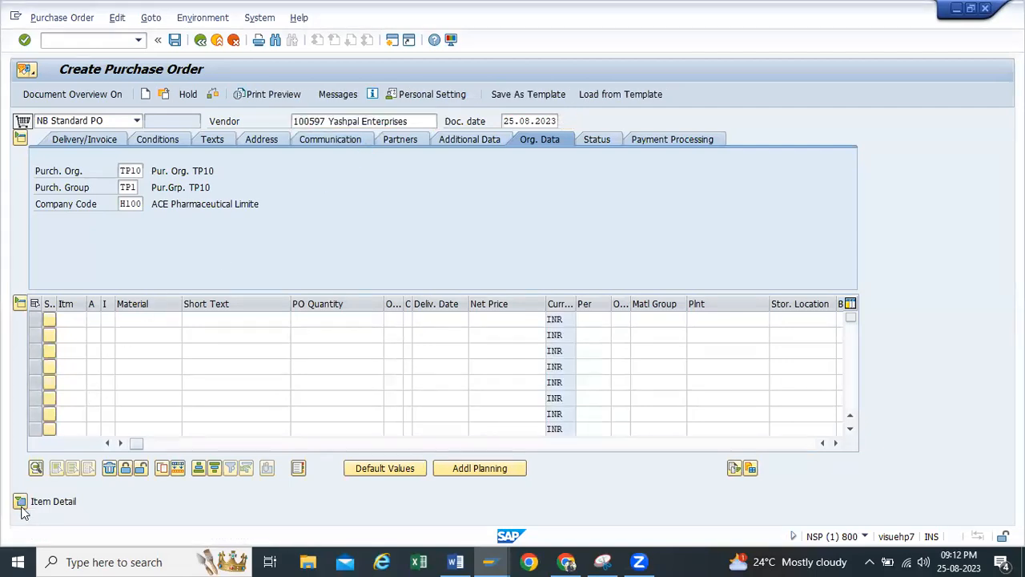
left_click(157, 317)
key("BackSpace")
left_click(153, 335)
left_click(341, 317)
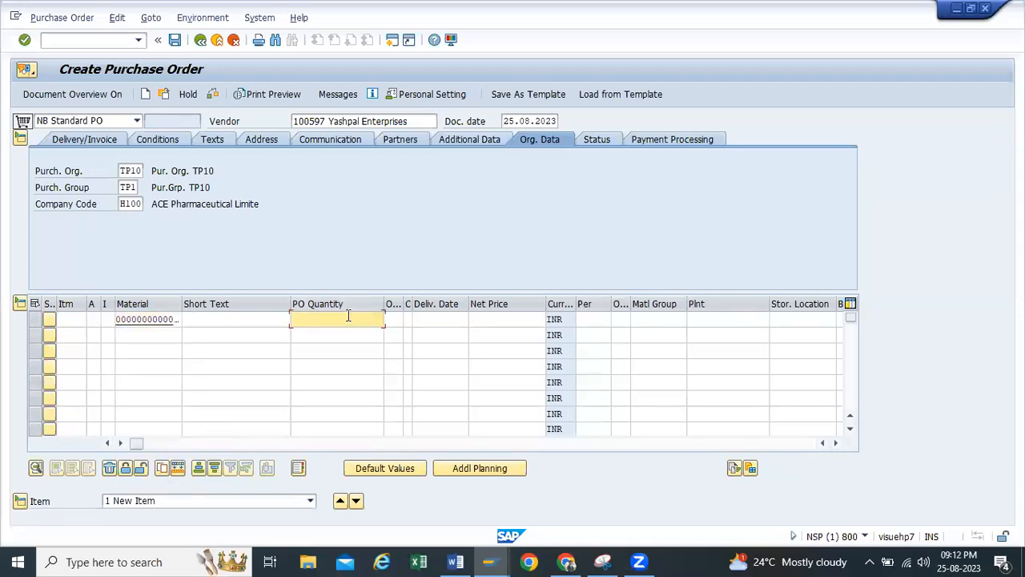
left_click(364, 335)
left_click(703, 318)
left_click(702, 334)
left_click(789, 318)
left_click(783, 333)
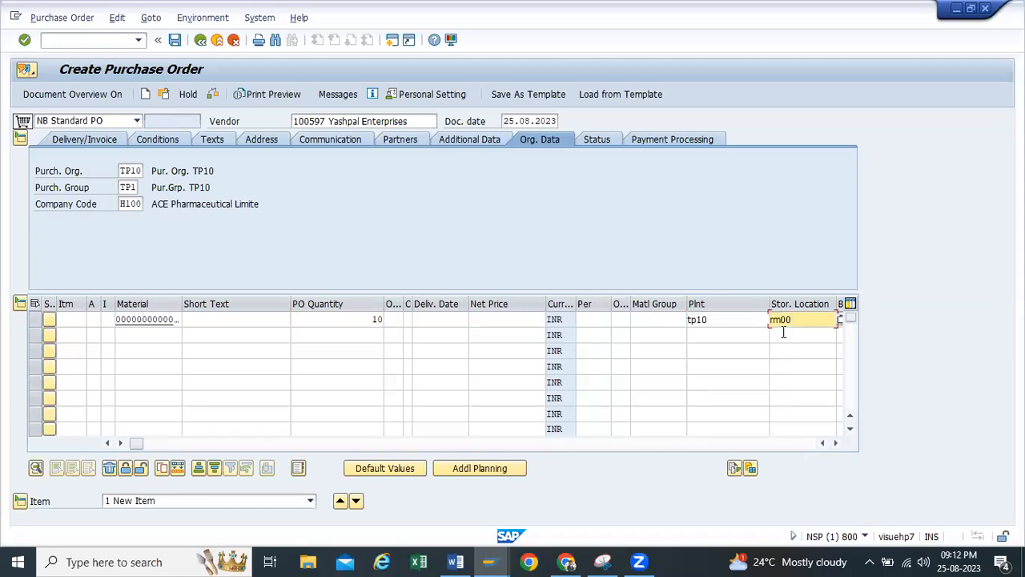
key("Return")
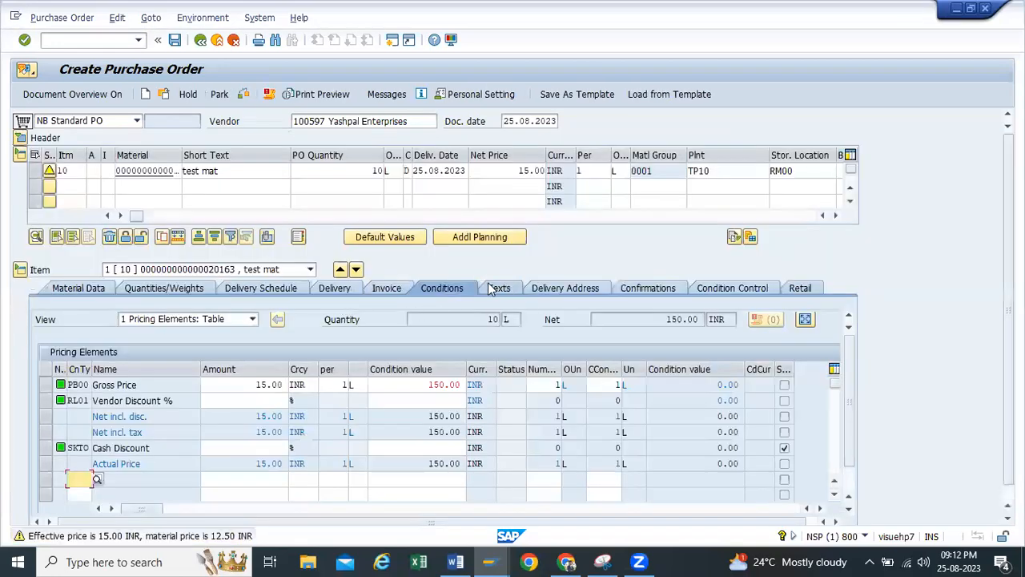
Display the item's delivery settings and exit the purchase order without saving it
left_click(336, 288)
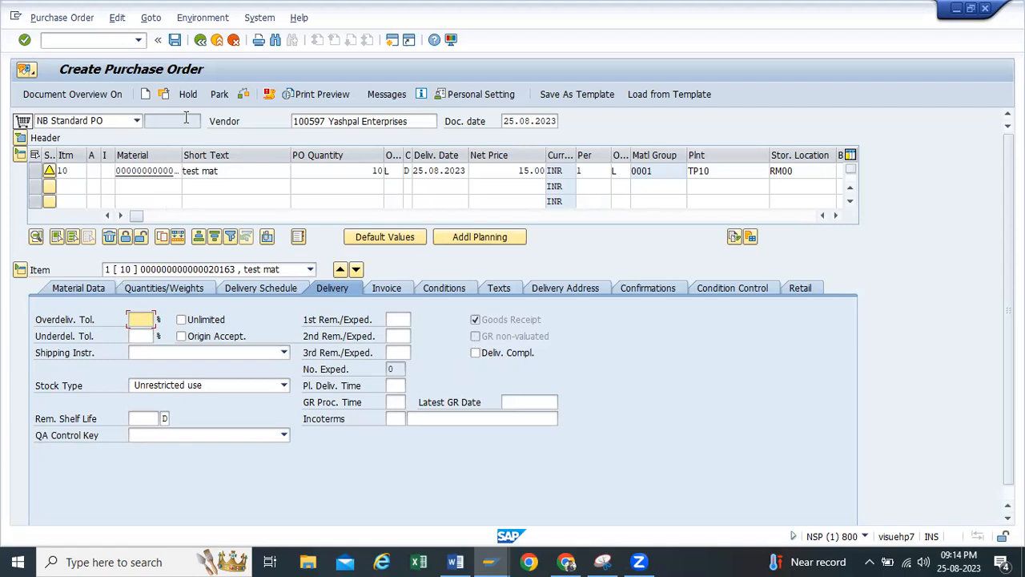
left_click(200, 40)
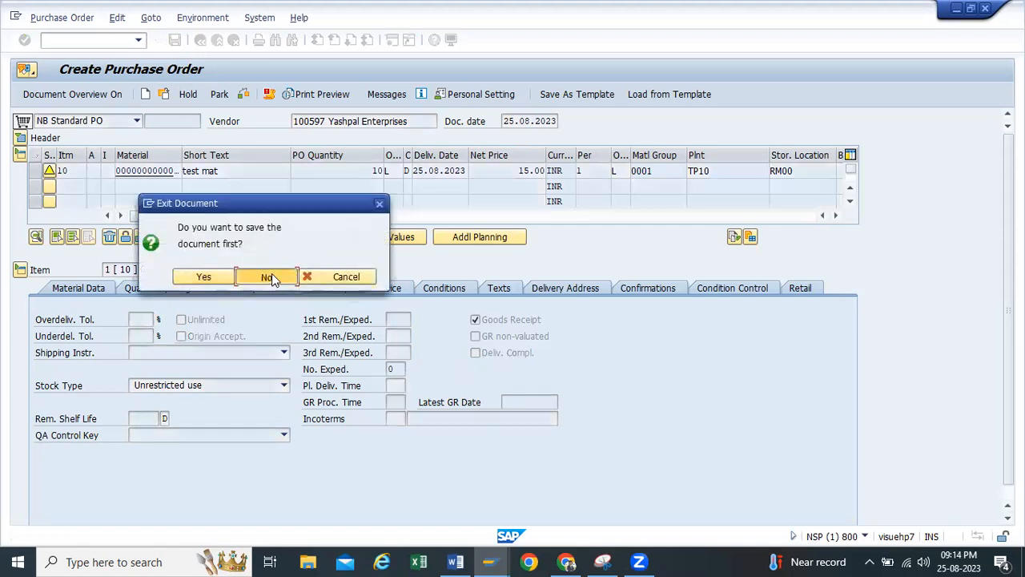
left_click(272, 273)
Start transaction mm01 and begin a new material with material type ROH Raw material
left_click(139, 40)
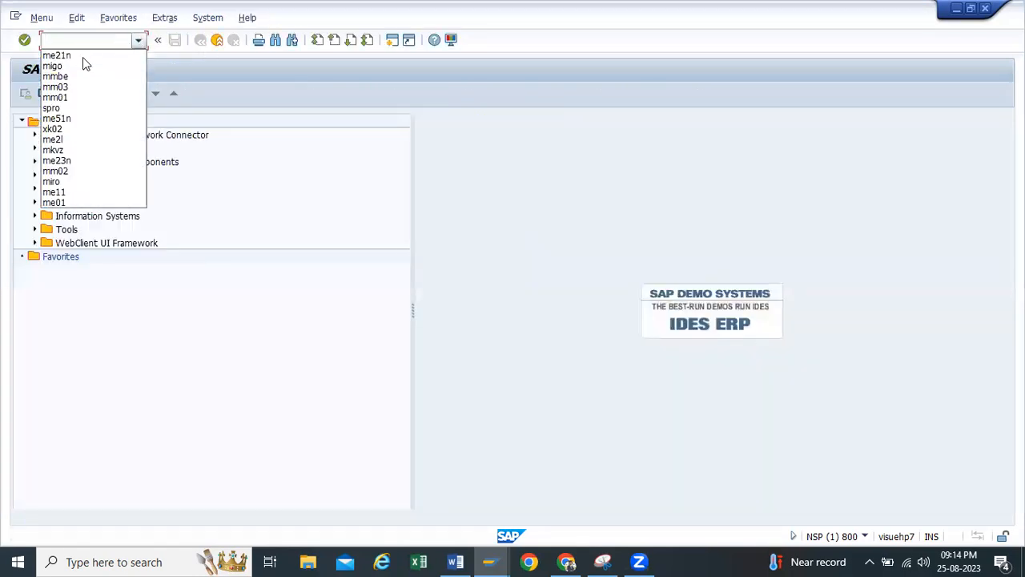
left_click(68, 97)
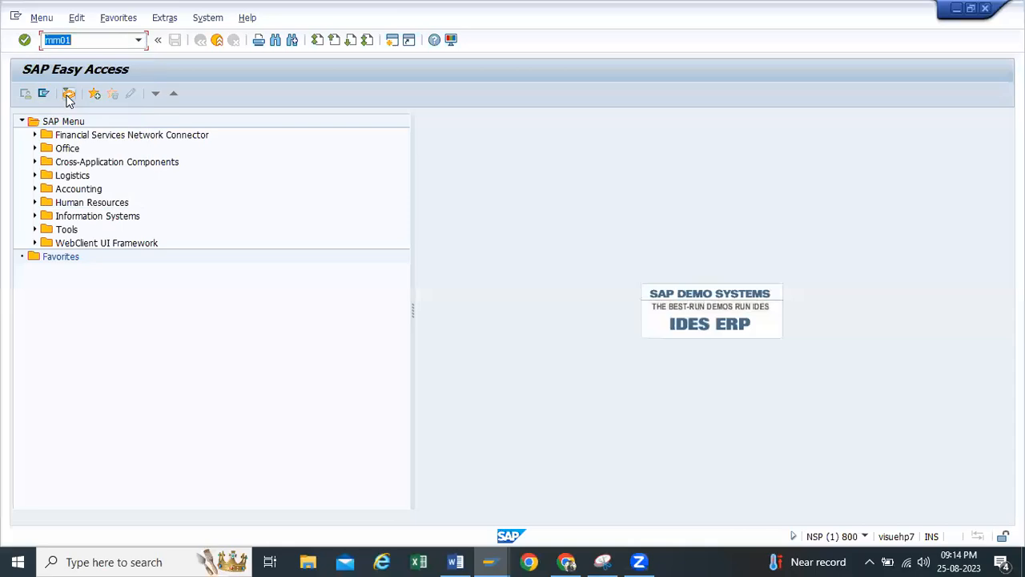
key("Return")
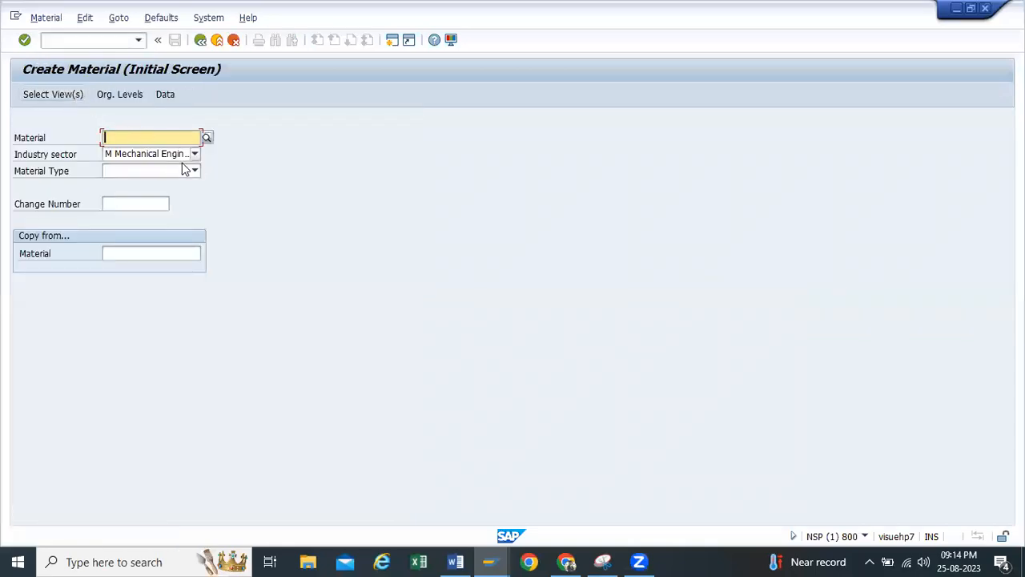
left_click(195, 170)
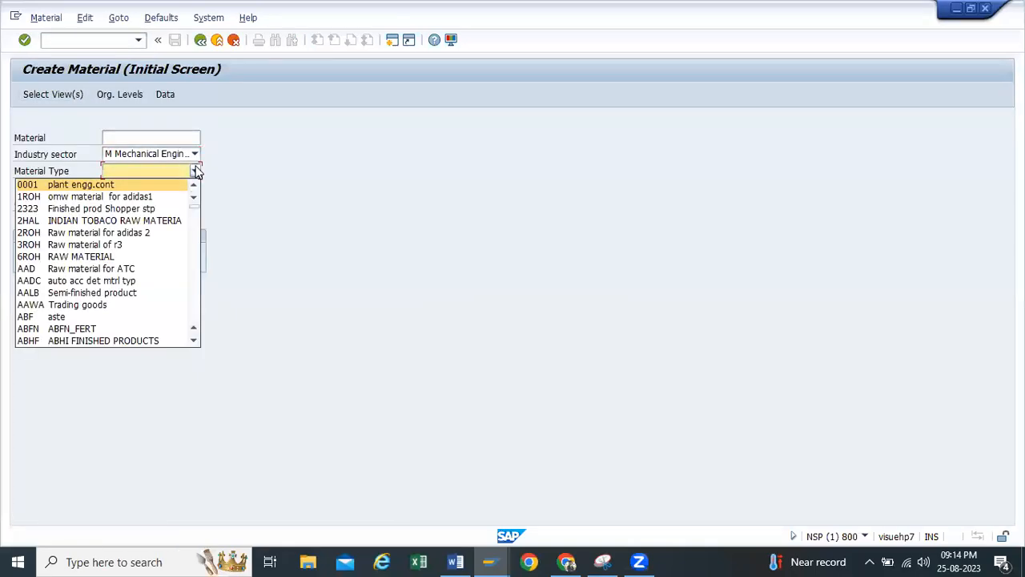
type("roh")
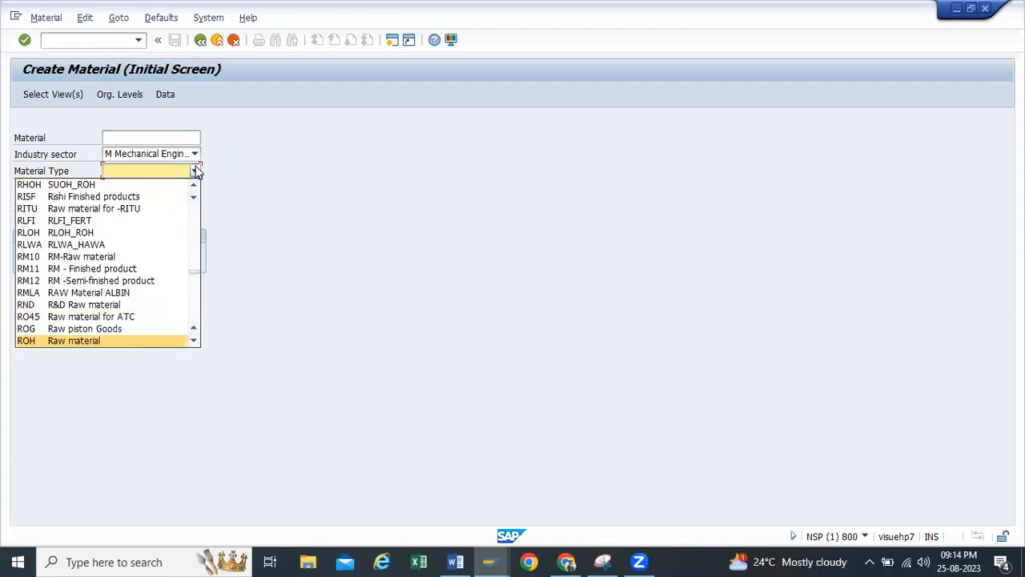
key("Return")
key("Return")
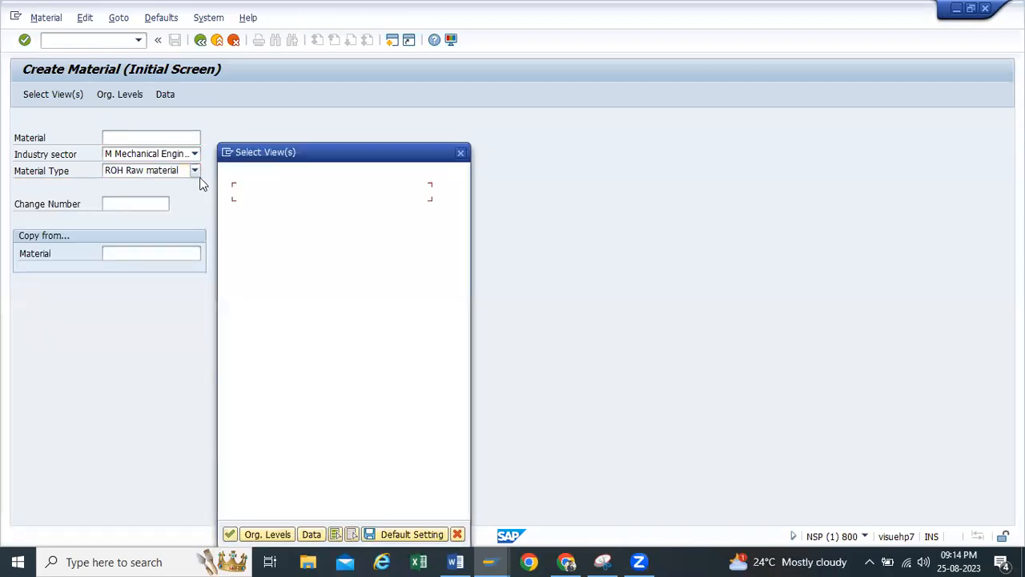
Accept the preselected material views and set the organizational levels to plant TP10 and storage location RM00
scroll(282, 346, "down", 4)
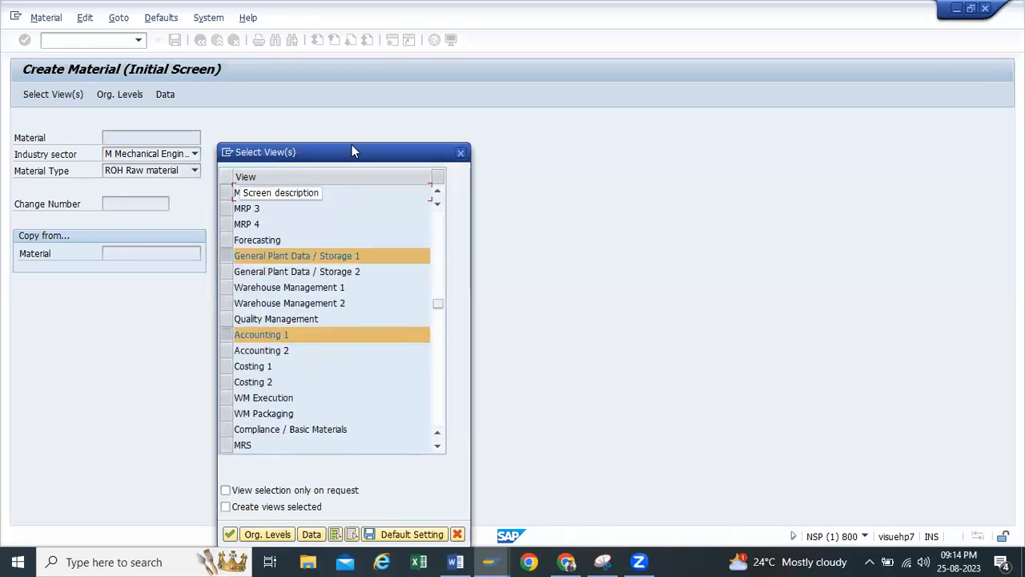
left_click_drag(351, 146, 374, 38)
left_click(253, 427)
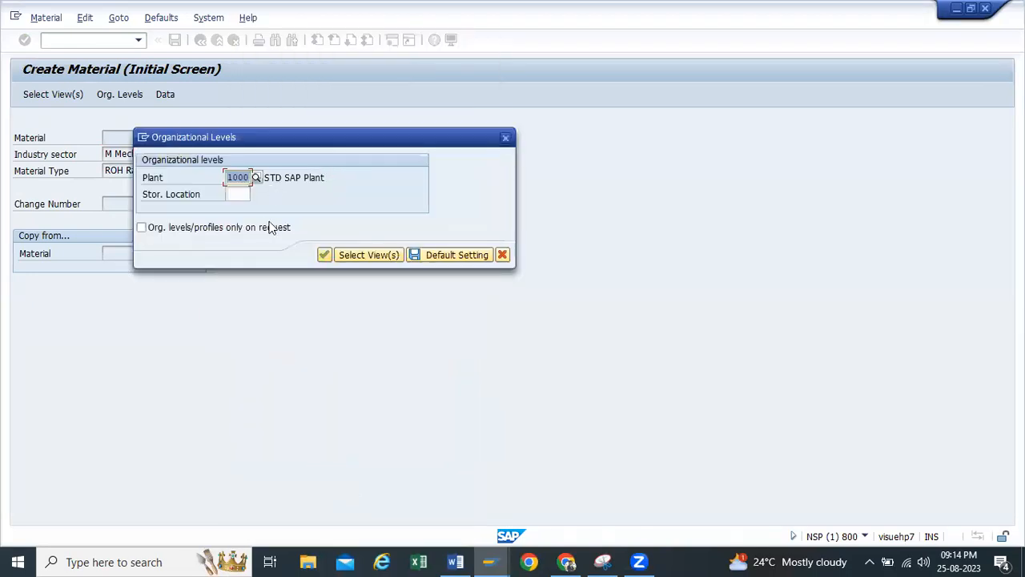
key("BackSpace")
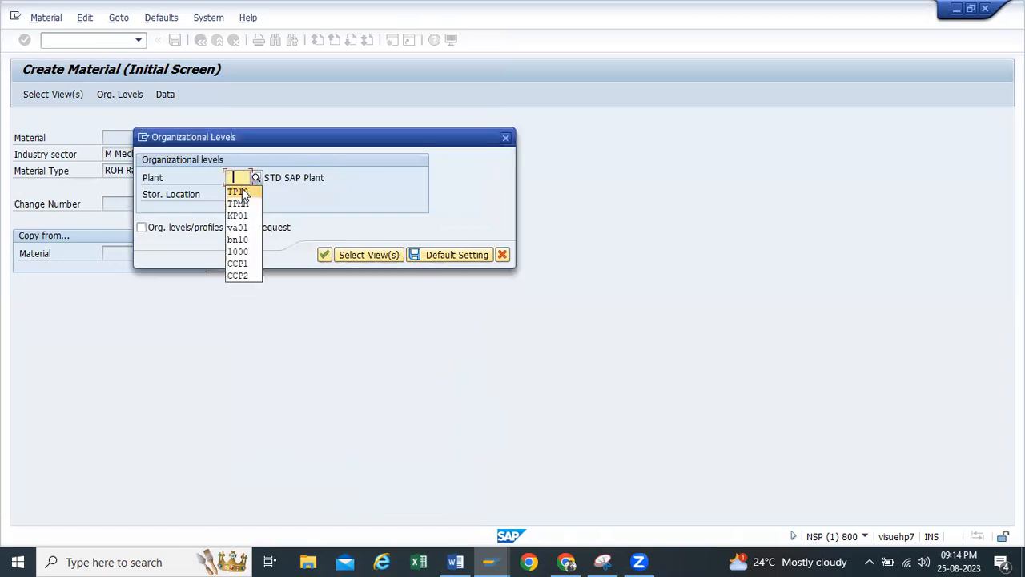
left_click(241, 191)
left_click(238, 195)
left_click(244, 210)
left_click(326, 255)
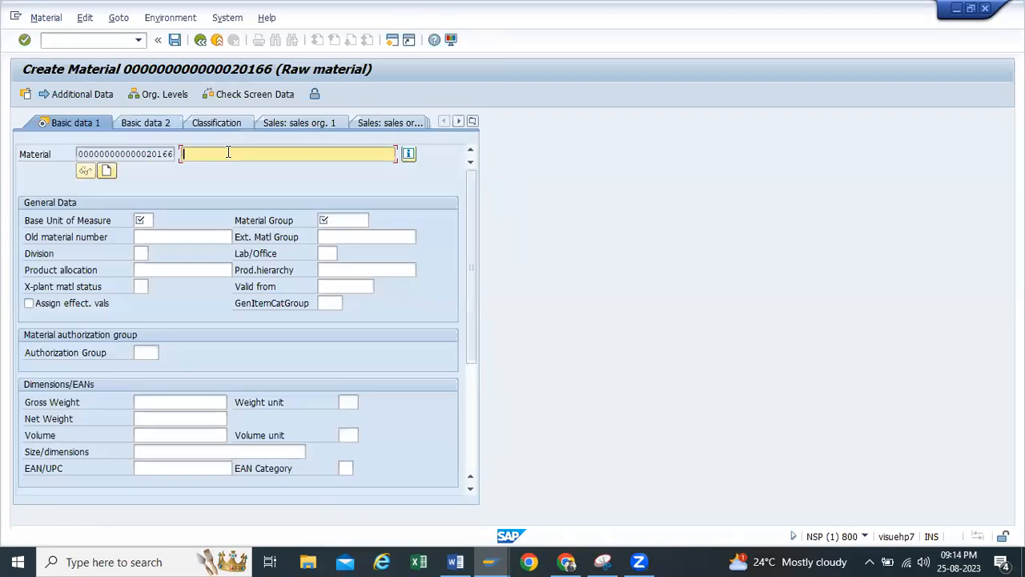
Enter the material description "Delivery Completion Test Case -10"
type("Delivery Completion Test Cad")
key("BackSpace")
type("se -10")
Set the base unit of measure to EA and the material group to 0001, and continue to the purchasing view
left_click(142, 221)
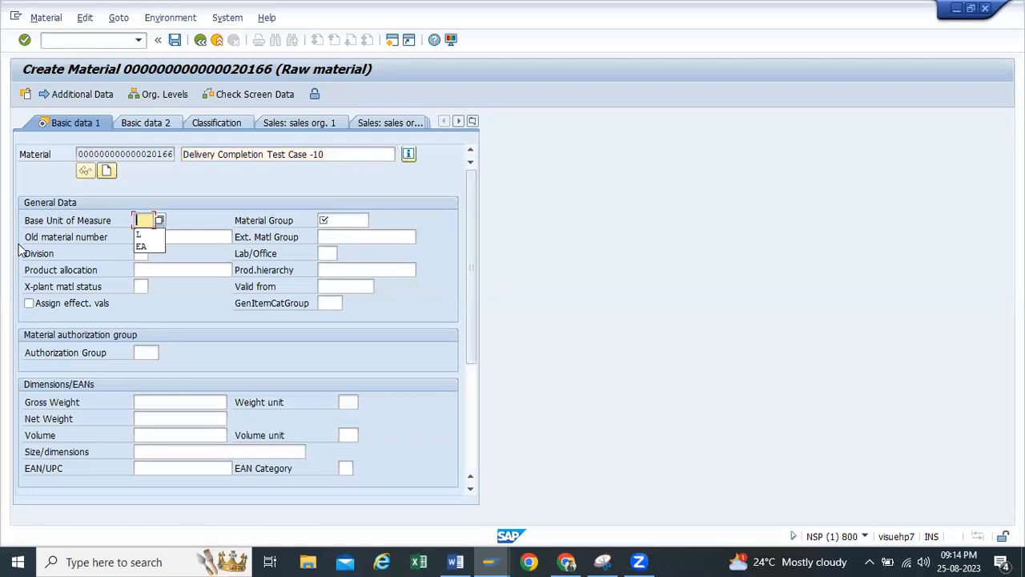
left_click(141, 246)
left_click(344, 221)
left_click(337, 234)
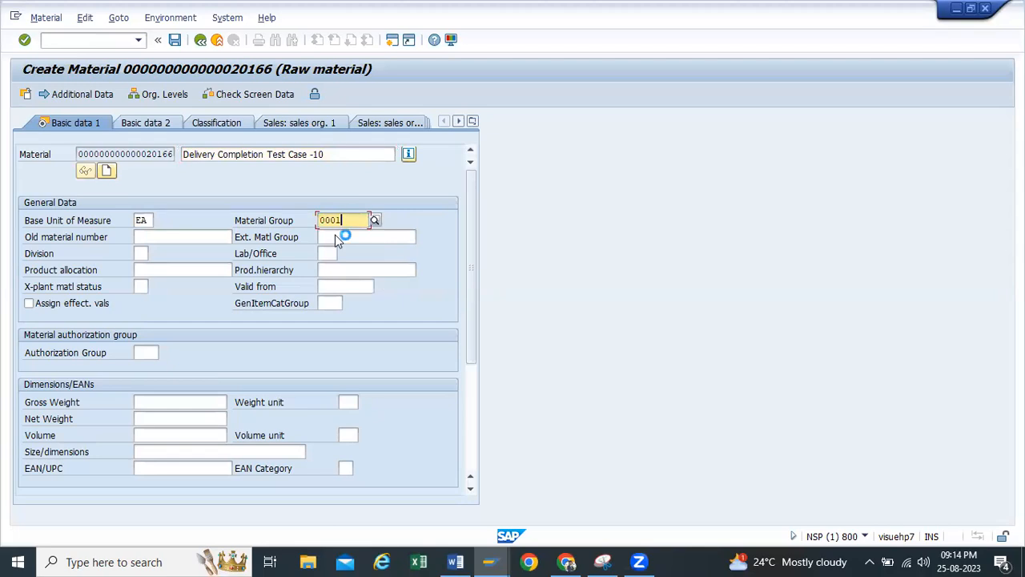
key("Return")
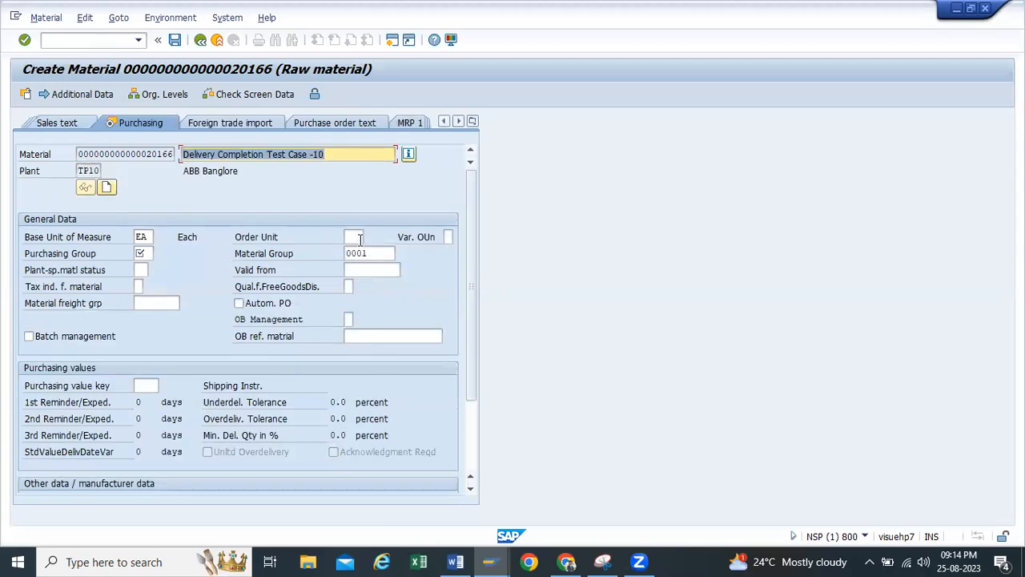
Fill in the material's purchasing group and advance through the plant storage data to the Accounting 1 view
left_click(143, 253)
left_click(149, 269)
key("Return")
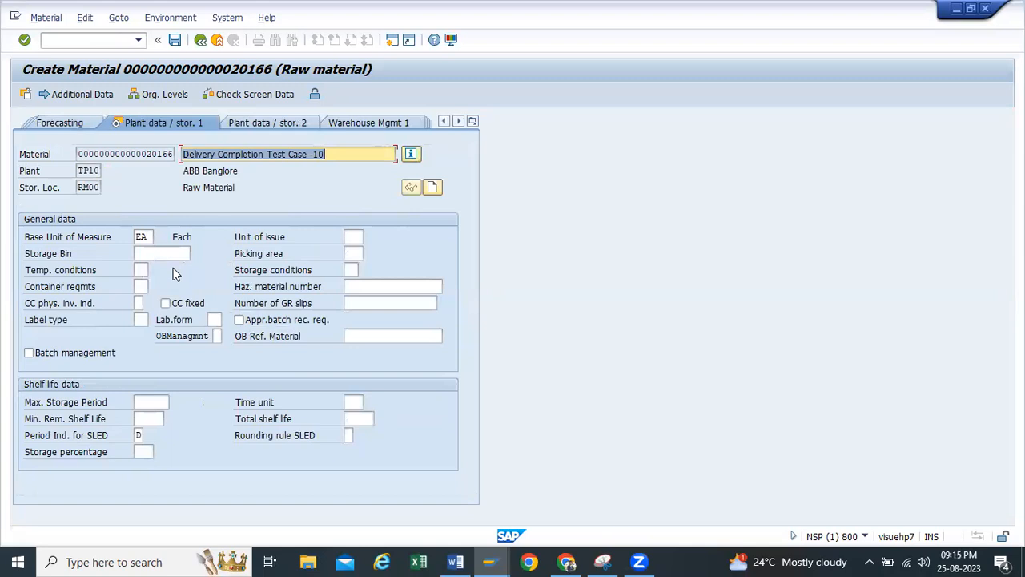
key("Return")
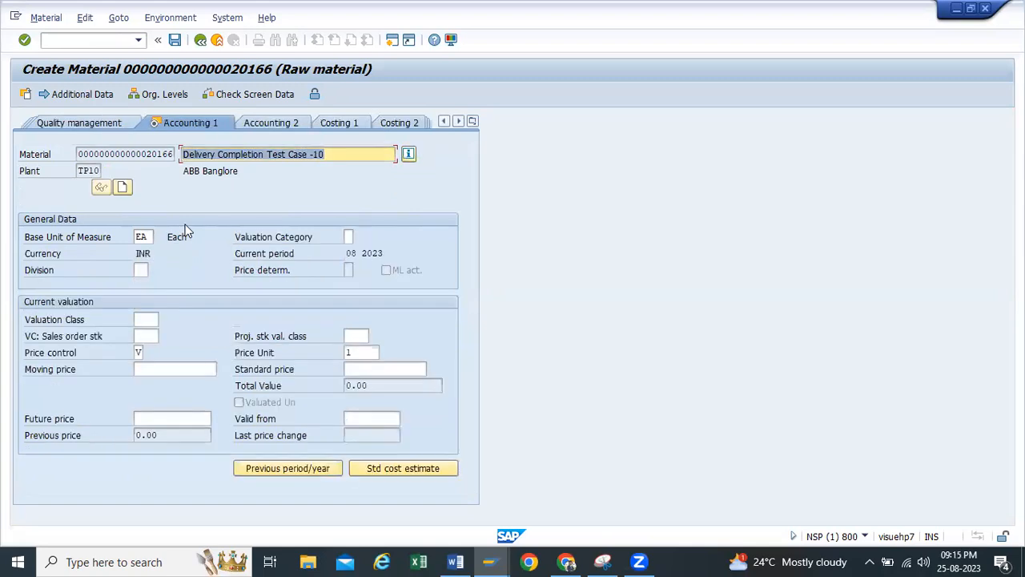
Fill in the valuation class, set the moving price to 100 and save the new material
left_click(147, 319)
left_click(152, 361)
left_click(152, 368)
left_click(151, 396)
key("Return")
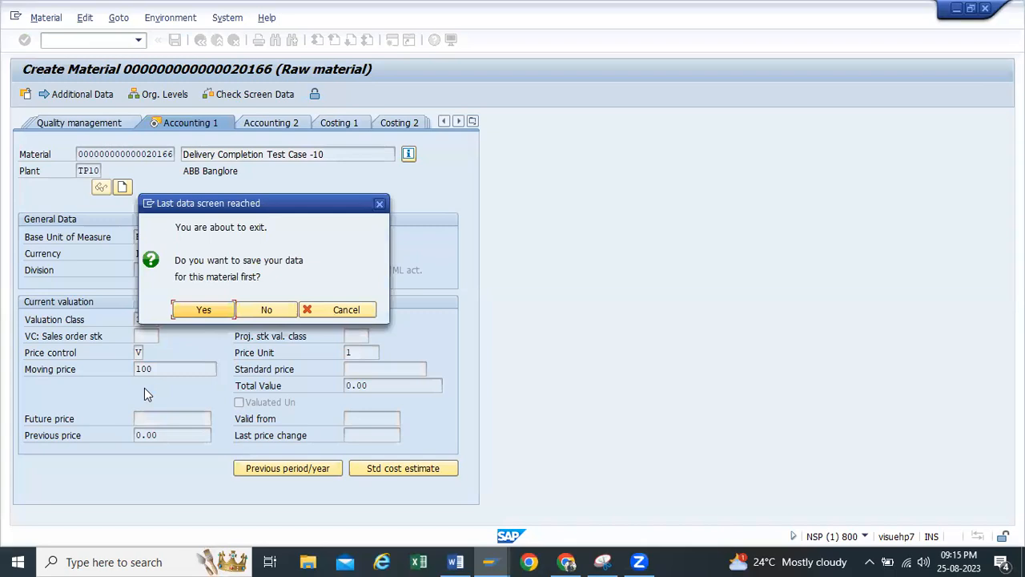
left_click(200, 312)
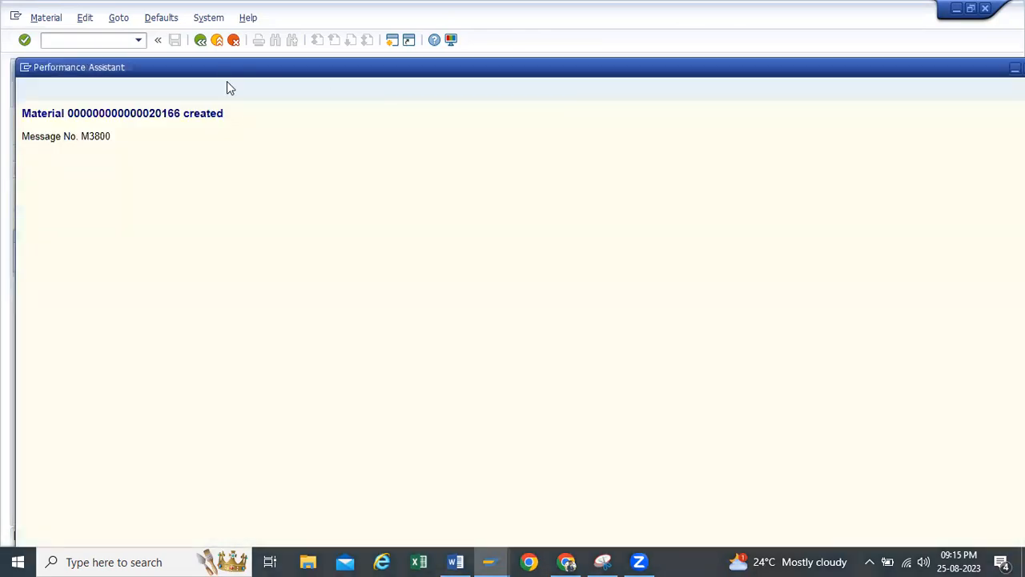
Copy the material creation message and paste it in the Word document below the heading "Delivery Completion Tag test."
left_click_drag(223, 112, 22, 113)
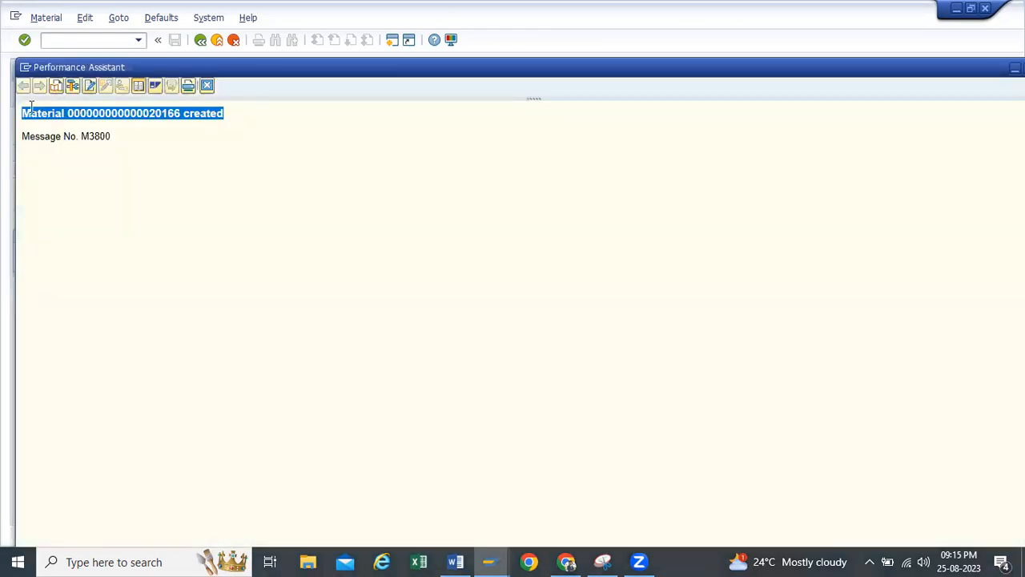
left_click(455, 561)
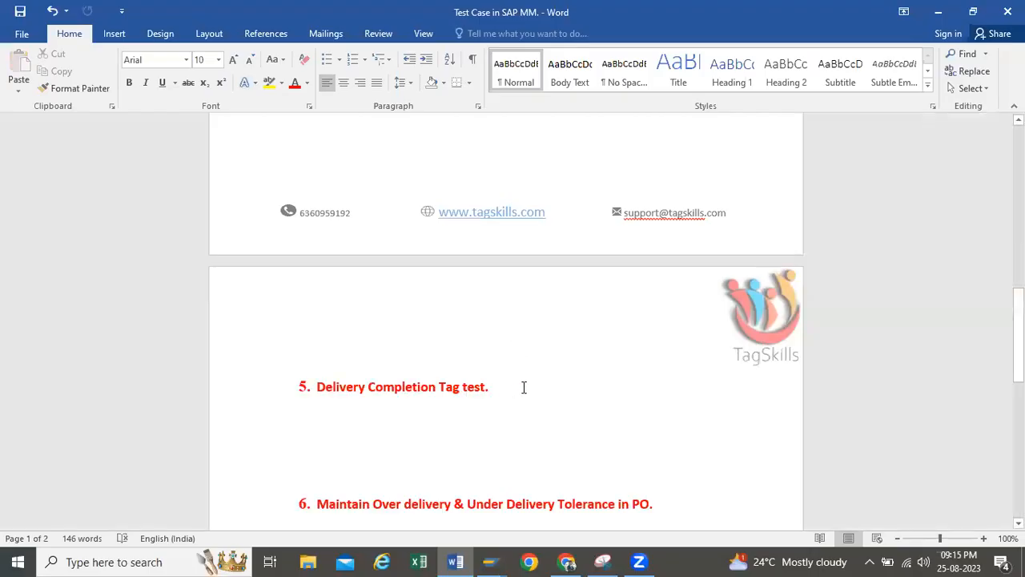
left_click(570, 375)
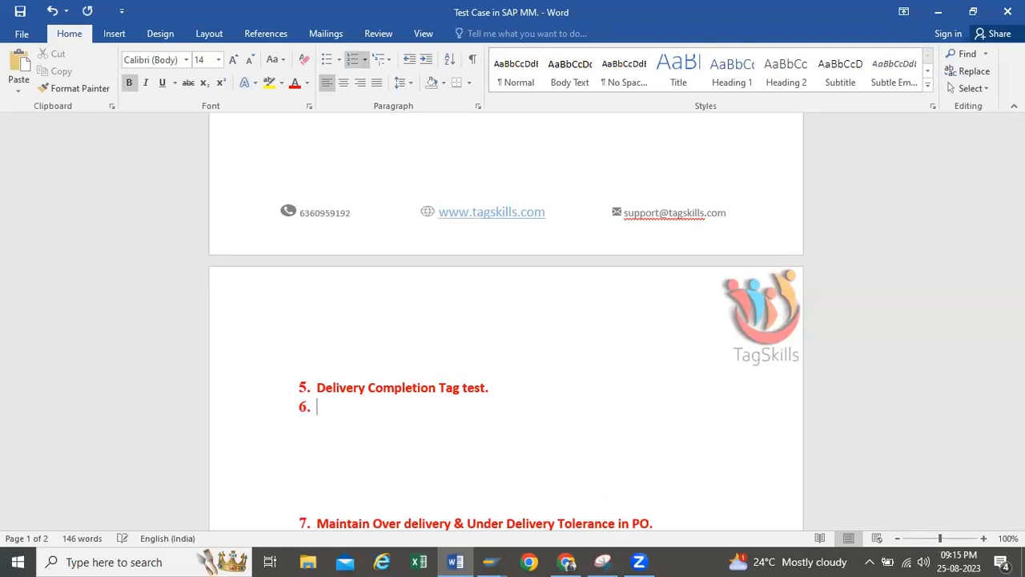
key("BackSpace")
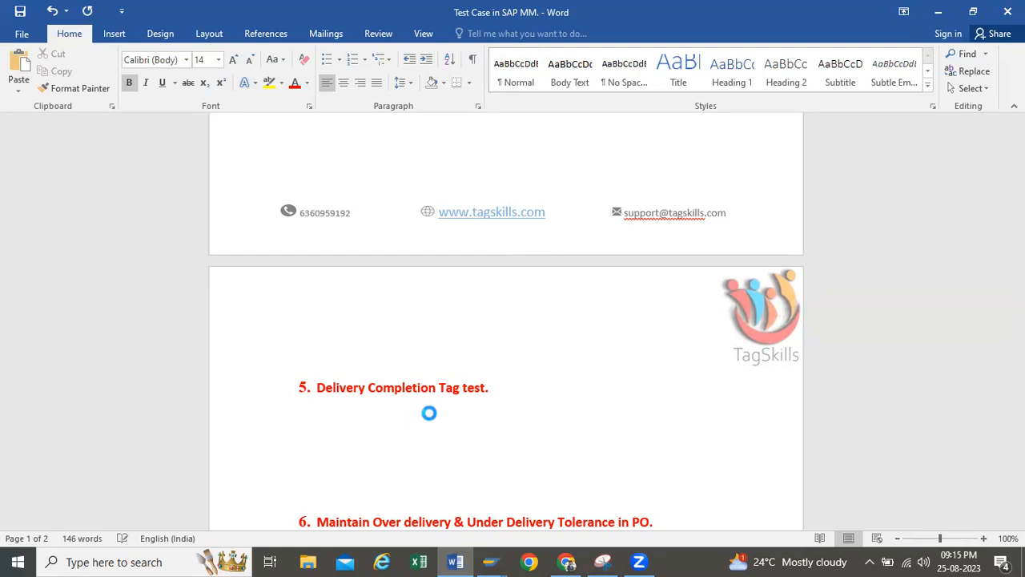
key("ctrl+v")
Copy the new material's number from the Word document, return to SAP and close the message help window
left_click_drag(455, 402, 355, 405)
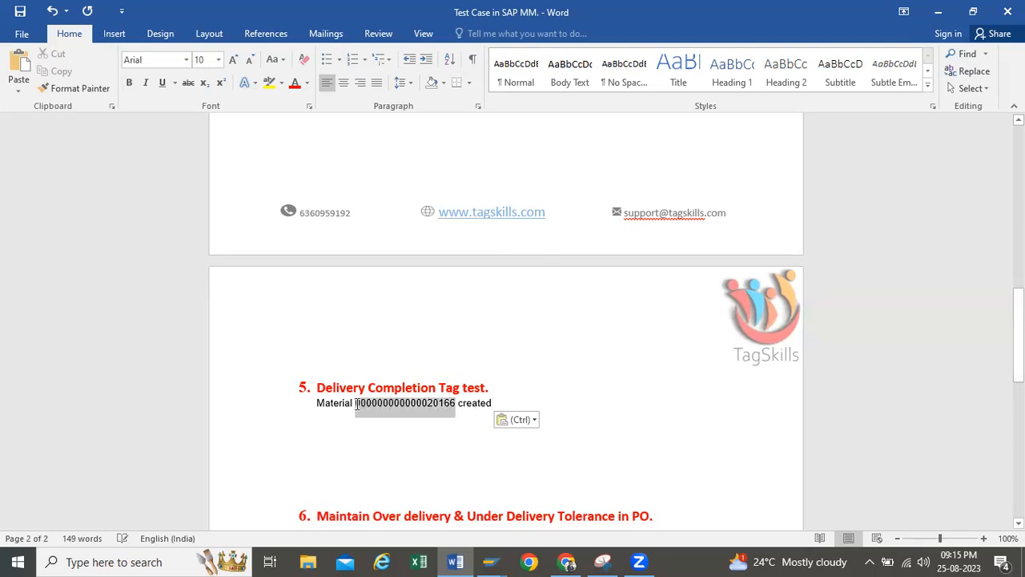
key("ctrl+c")
left_click(937, 11)
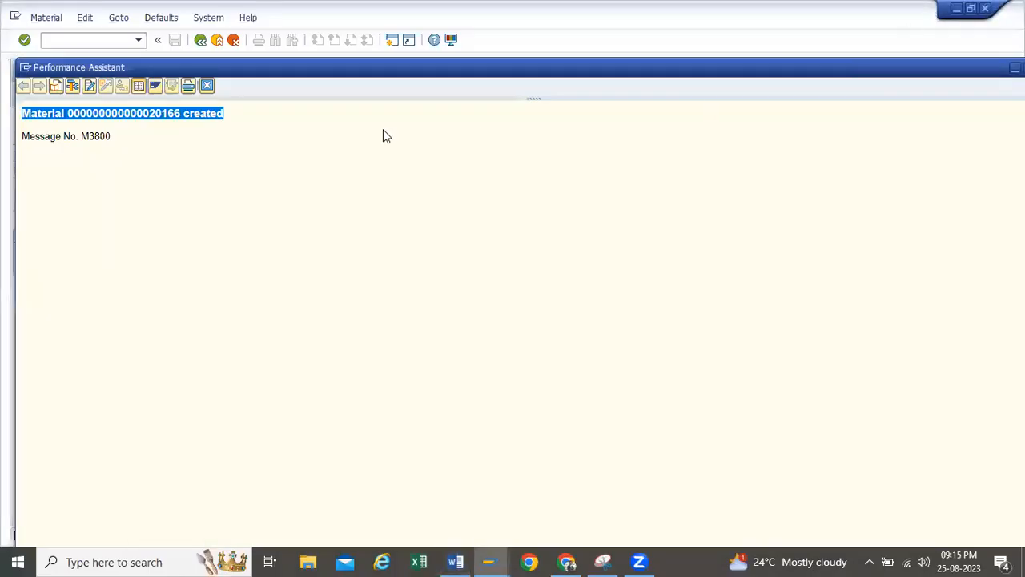
left_click_drag(821, 78, 765, 79)
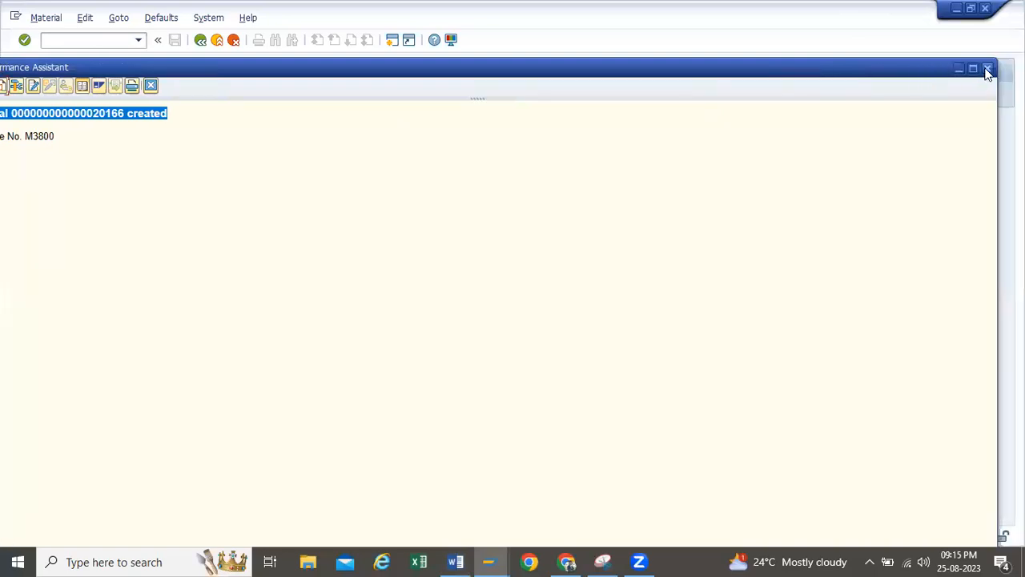
left_click(224, 46)
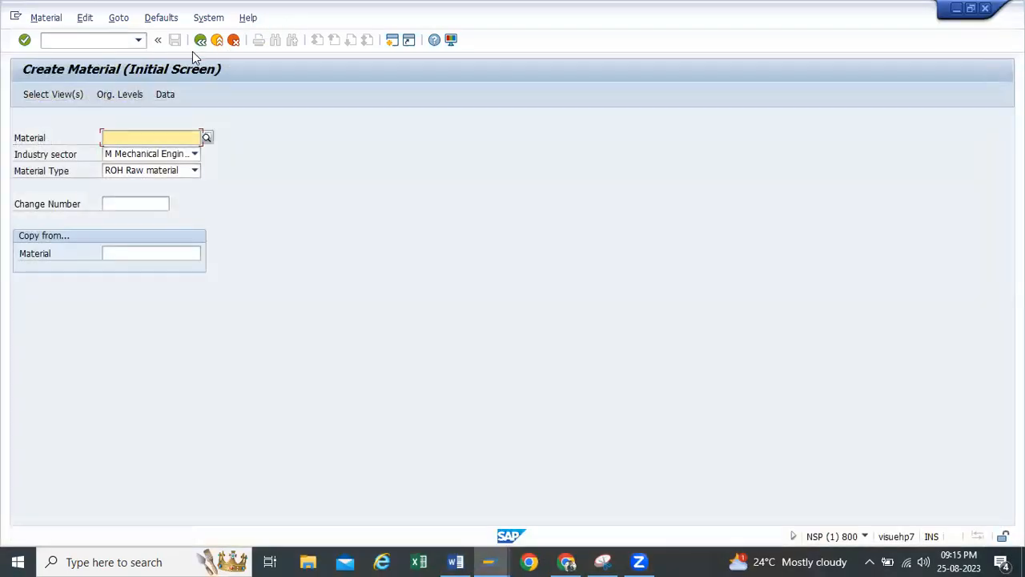
Leave material creation and start the purchase order transaction me21n
left_click(200, 40)
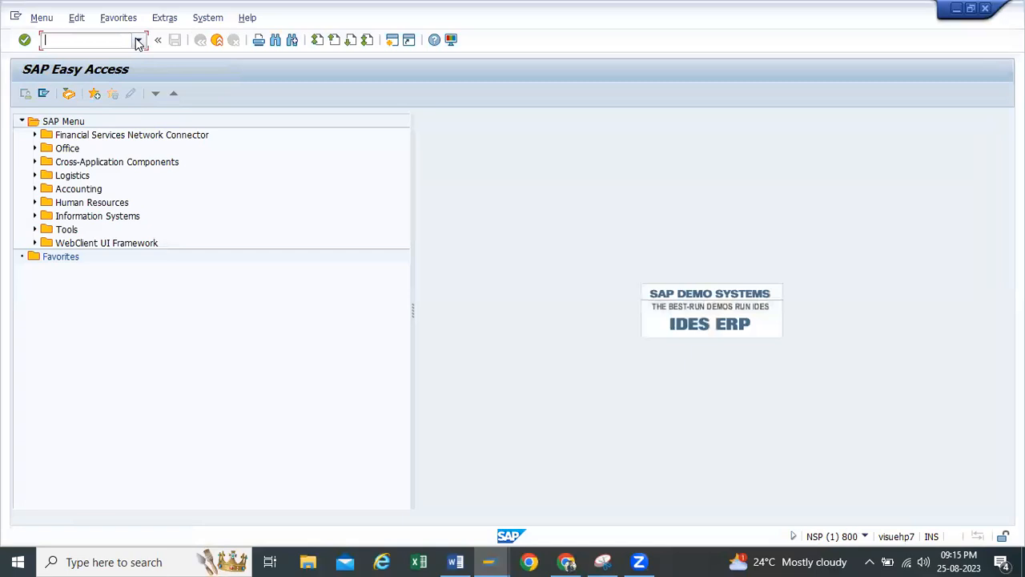
left_click(104, 42)
left_click(74, 66)
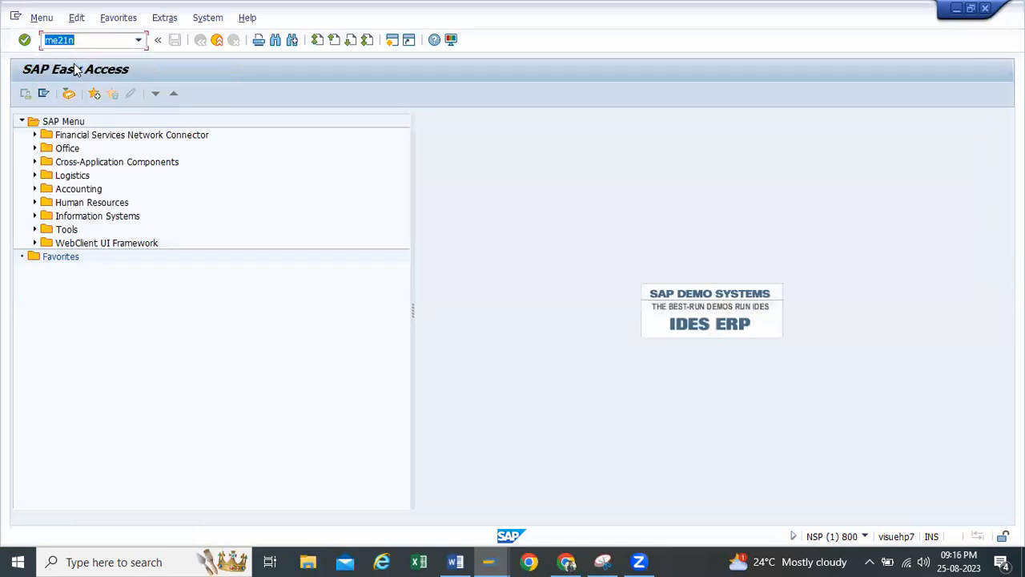
key("Return")
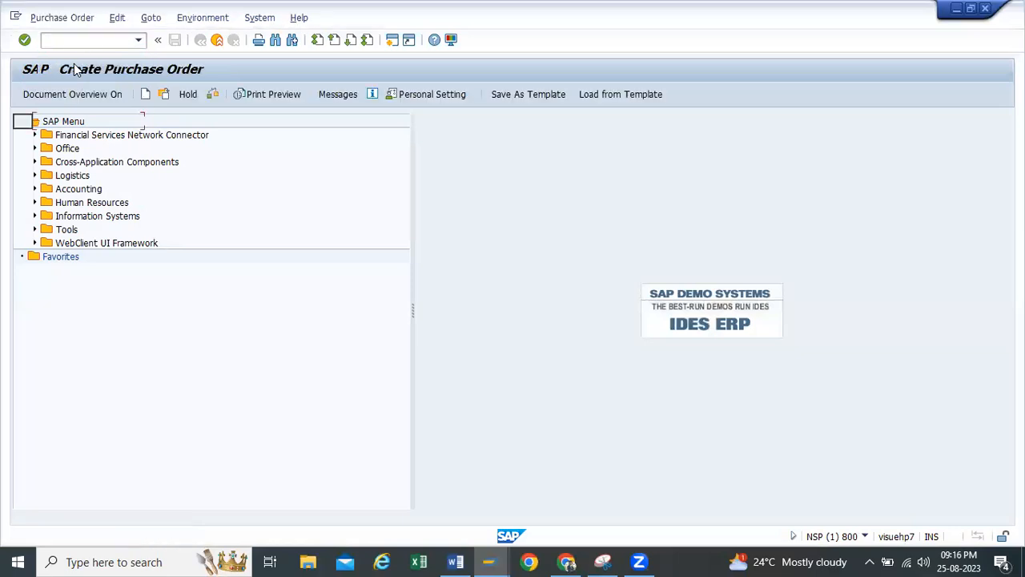
Select vendor Yashpal Enterprises and set purchasing organization TP10, purchasing group tp1 and company code h100 in the order header
left_click(321, 121)
left_click(321, 121)
left_click(317, 135)
left_click(20, 137)
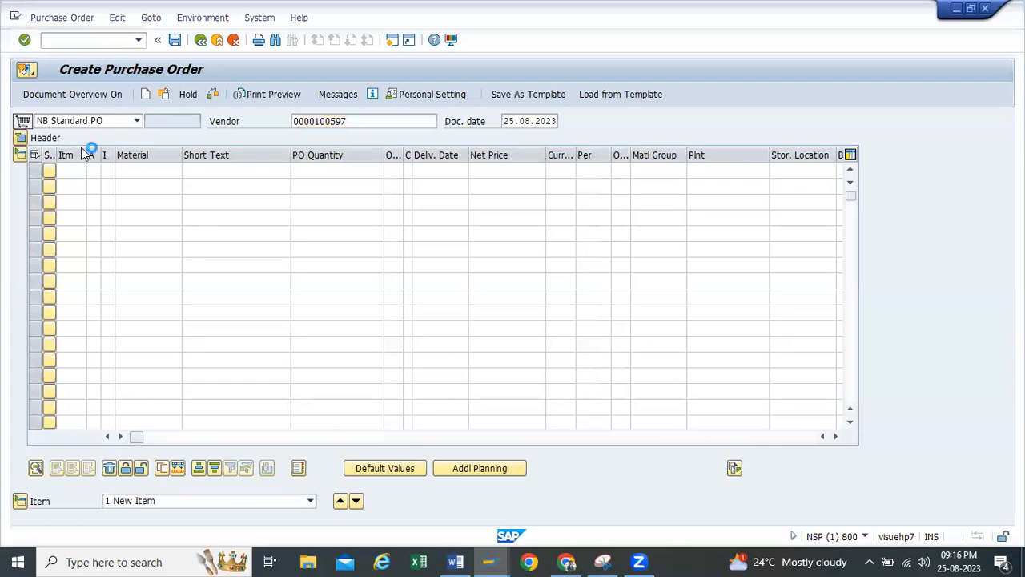
left_click(127, 173)
left_click(128, 183)
left_click(126, 187)
left_click(127, 201)
left_click(128, 203)
left_click(126, 217)
Enter the copied material number in the first order item and set its PO quantity to 100
left_click(131, 319)
key("ctrl+v")
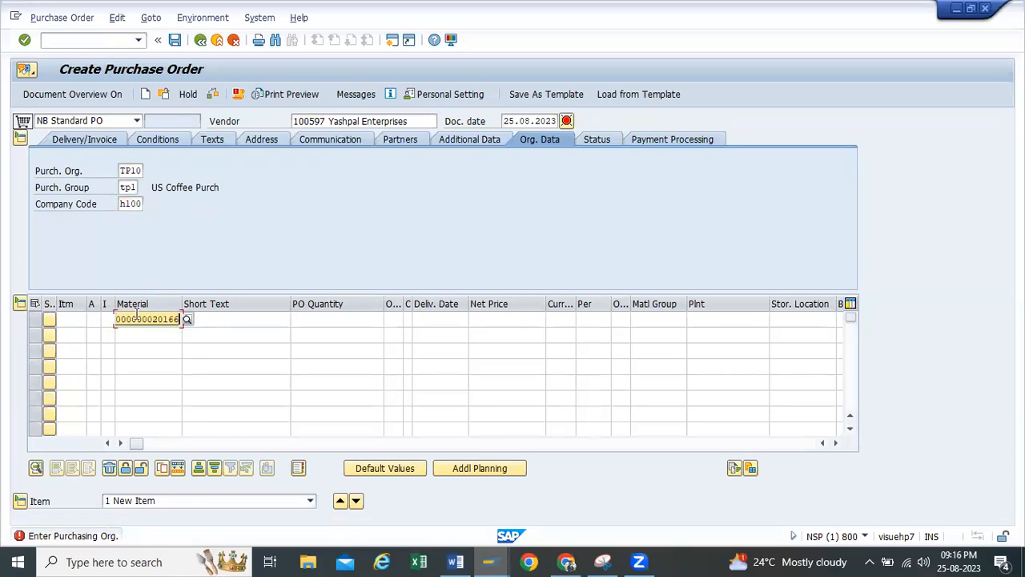
left_click(251, 314)
left_click(350, 315)
left_click(373, 331)
left_click_drag(366, 323, 438, 322)
type("100")
key("Escape")
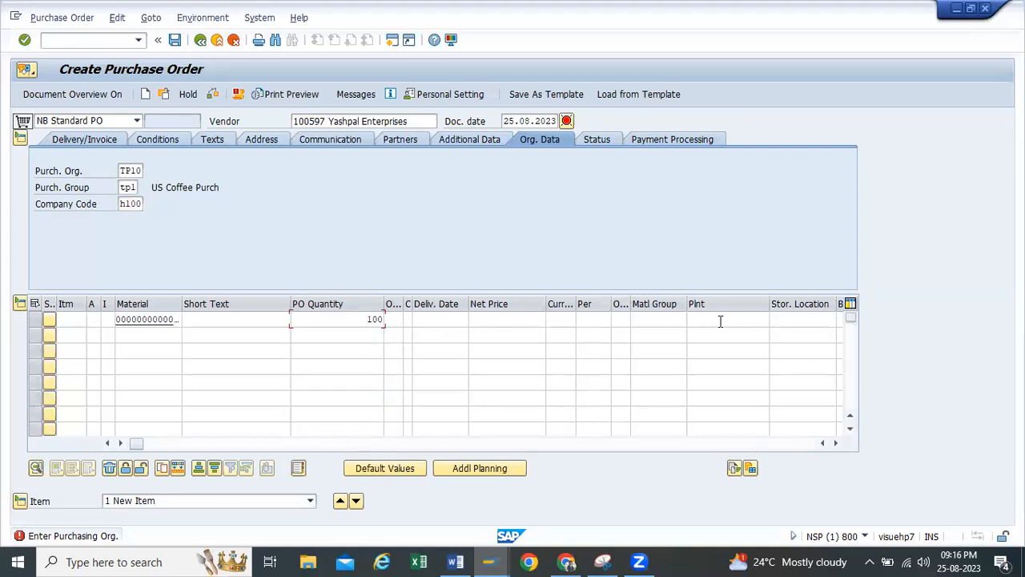
Set the item's plant to tp10 and its storage location to rm00, and confirm the item data
left_click(720, 321)
left_click(712, 333)
left_click(774, 319)
left_click(792, 330)
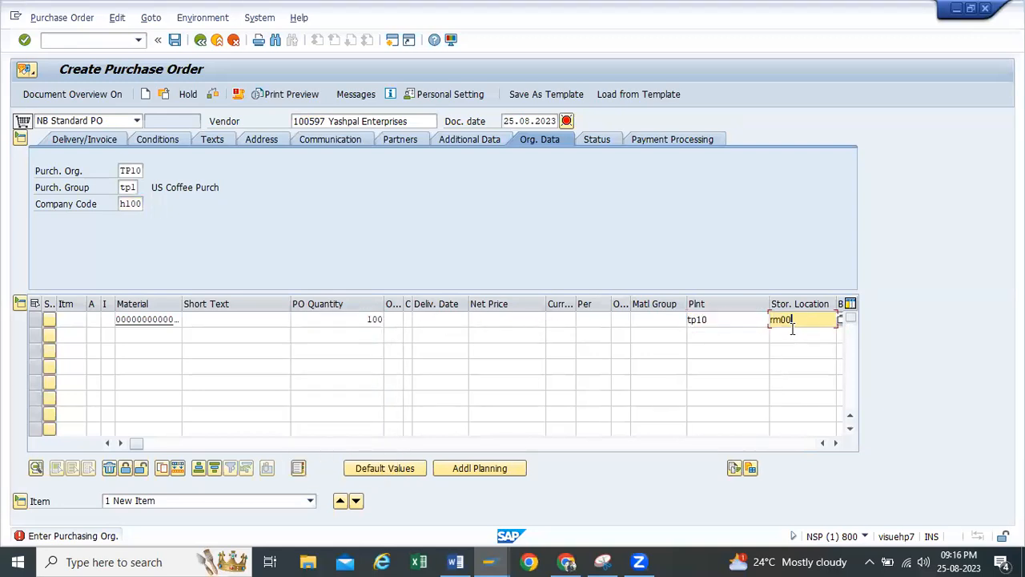
key("Return")
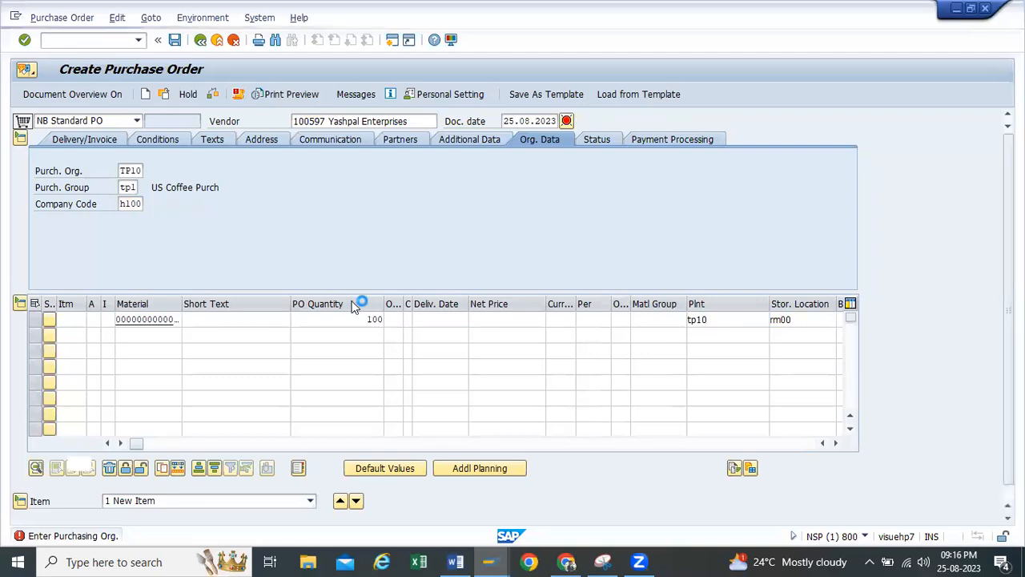
Add pricing condition pb00 with an amount of 10 to the item and check the purchase order
left_click(78, 464)
type("pb00")
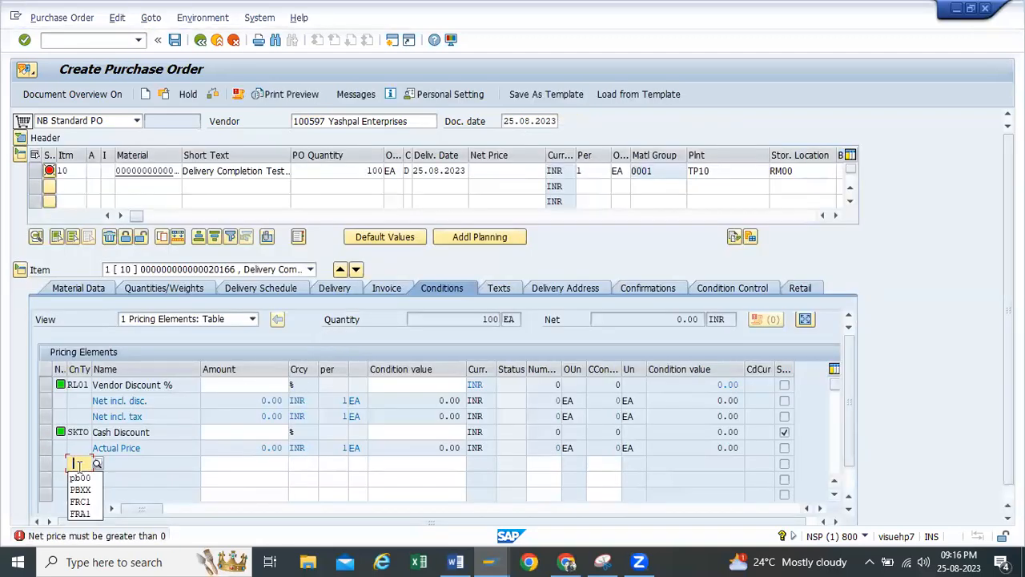
key("Escape")
left_click(244, 463)
type("10")
key("Escape")
key("Return")
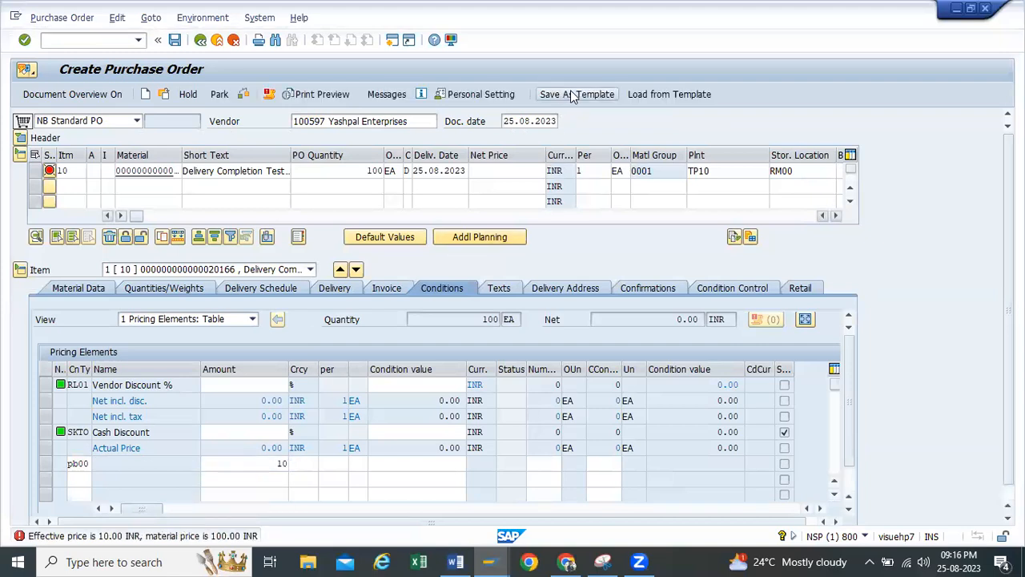
left_click(245, 94)
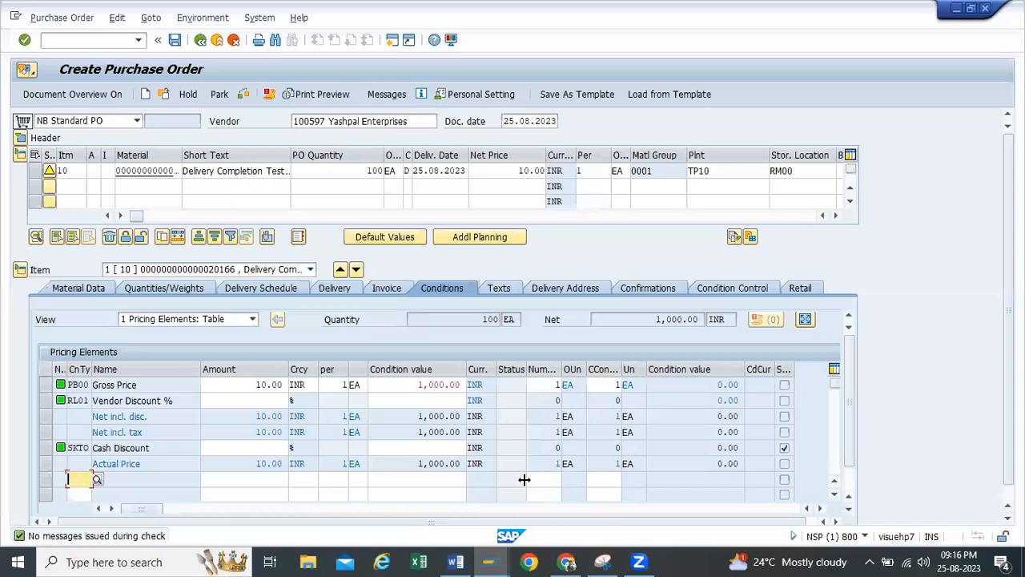
Save the new purchase order
left_click(538, 56)
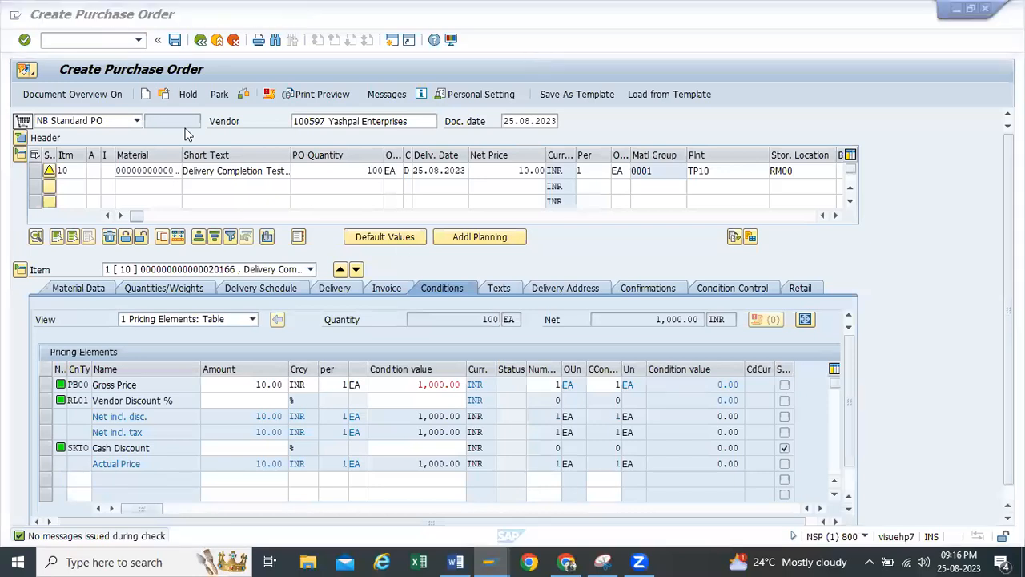
left_click(174, 40)
left_click(174, 40)
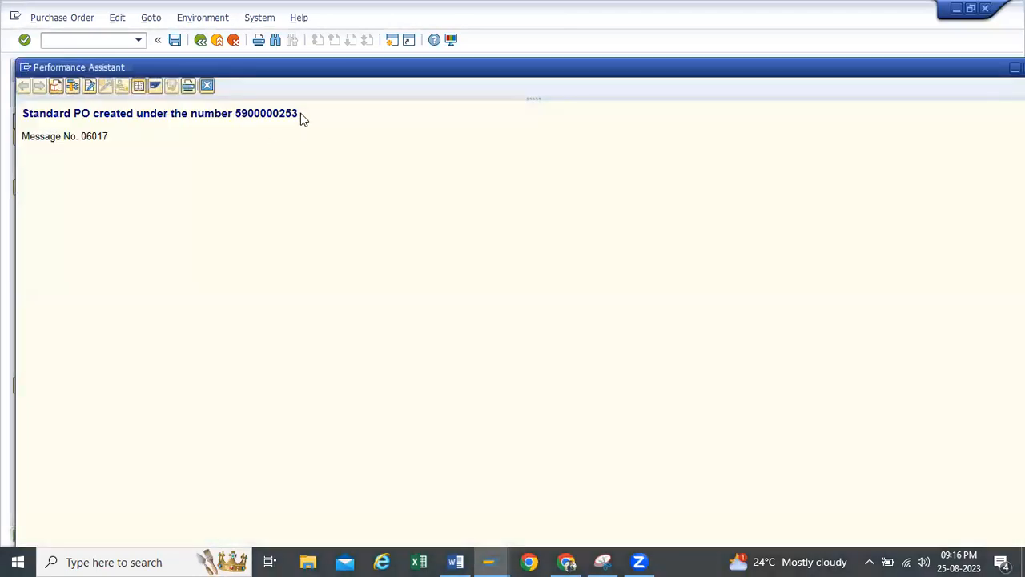
Copy the purchase order creation message and paste it on a new line below the material message in Word
left_click_drag(300, 113, 28, 113)
key("ctrl+c")
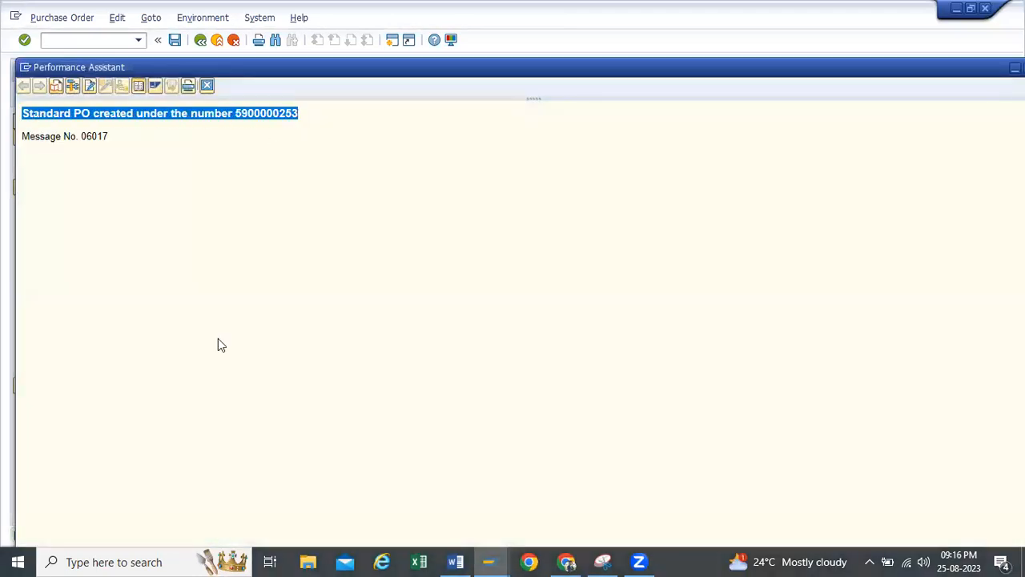
left_click(454, 560)
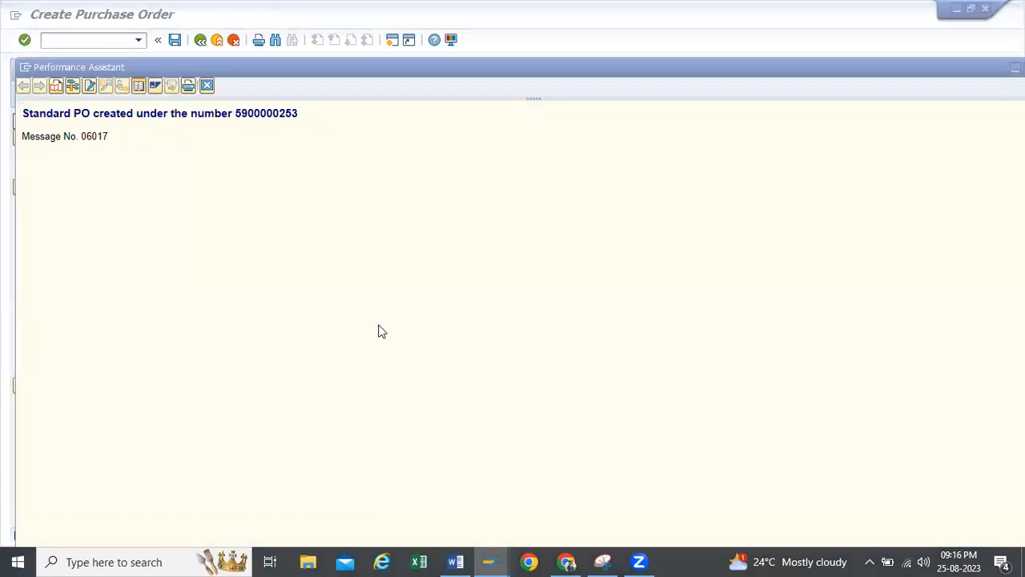
left_click(514, 403)
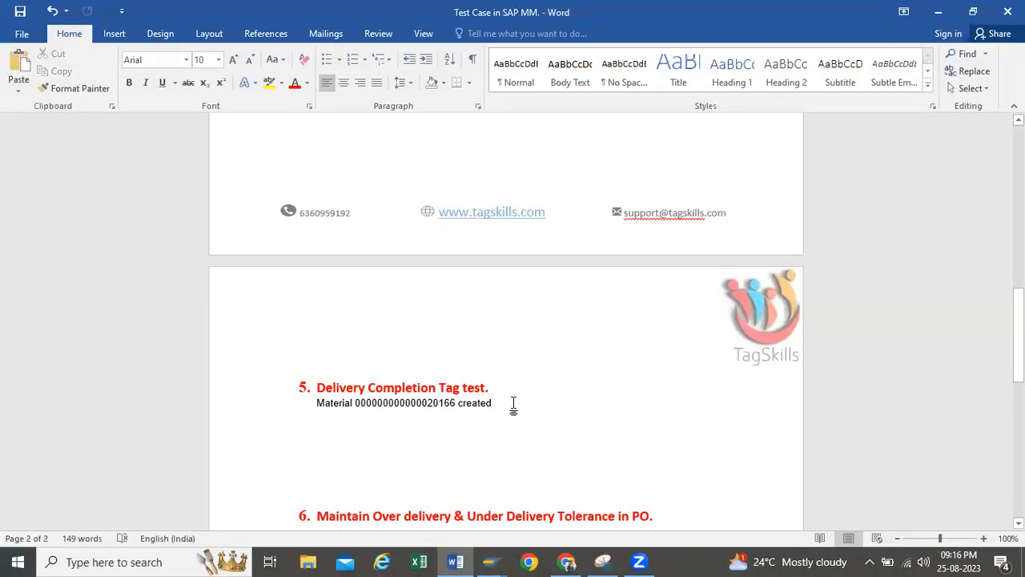
key("Return")
key("ctrl+v")
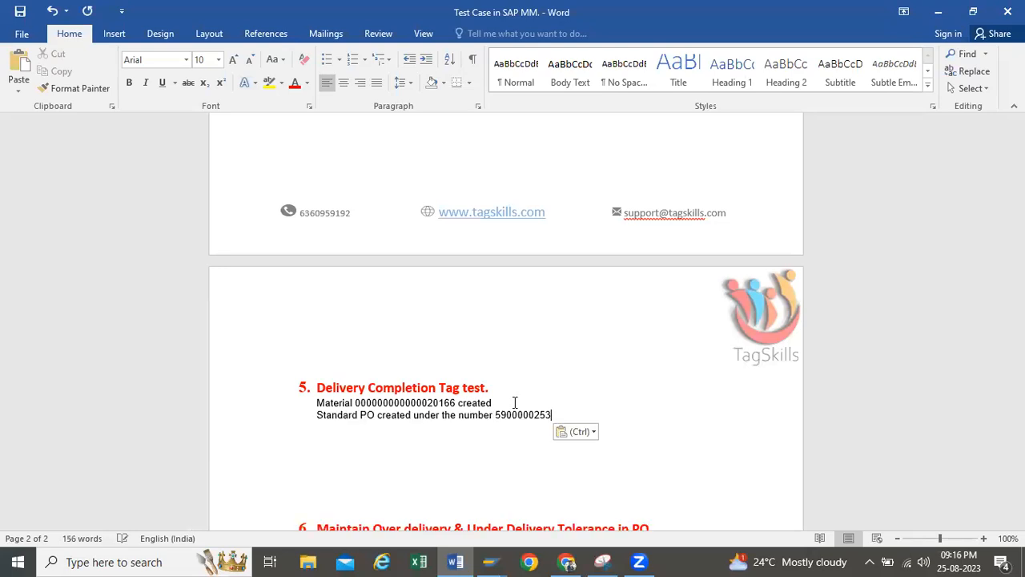
Copy the purchase order number from the pasted message in Word and switch back to SAP
left_click_drag(517, 405, 563, 415)
left_click(489, 348)
left_click(492, 561)
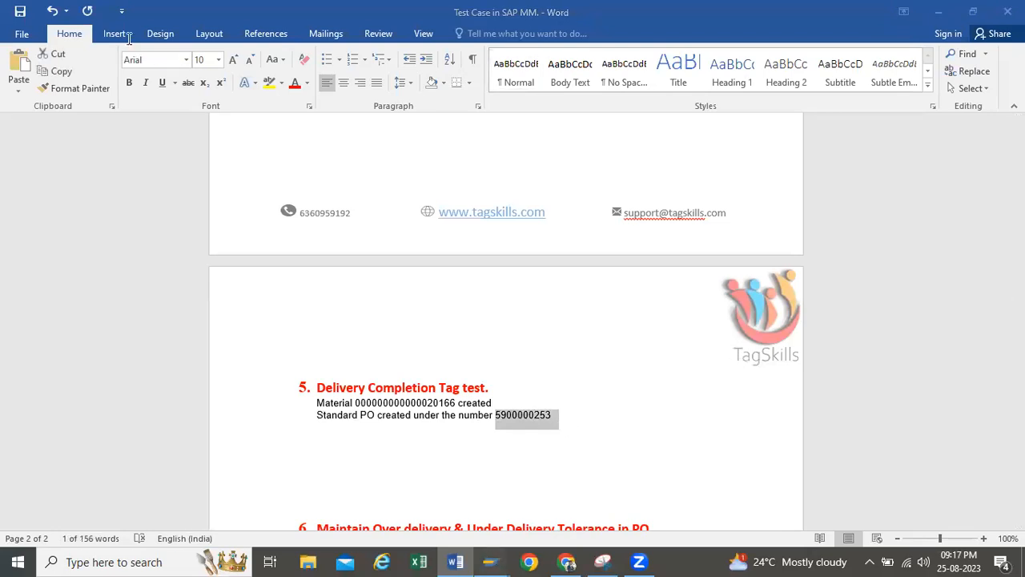
left_click(64, 17)
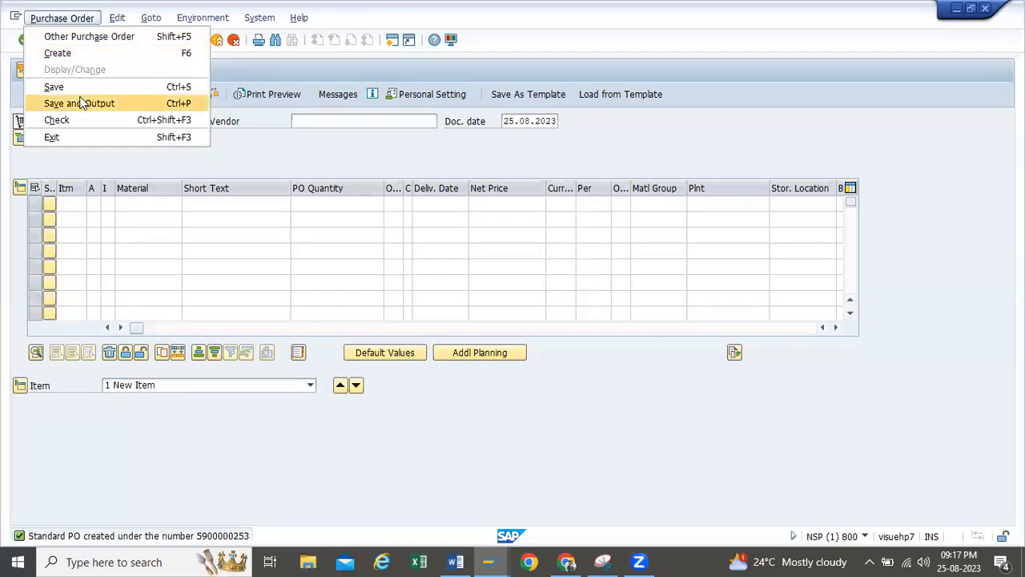
left_click(124, 122)
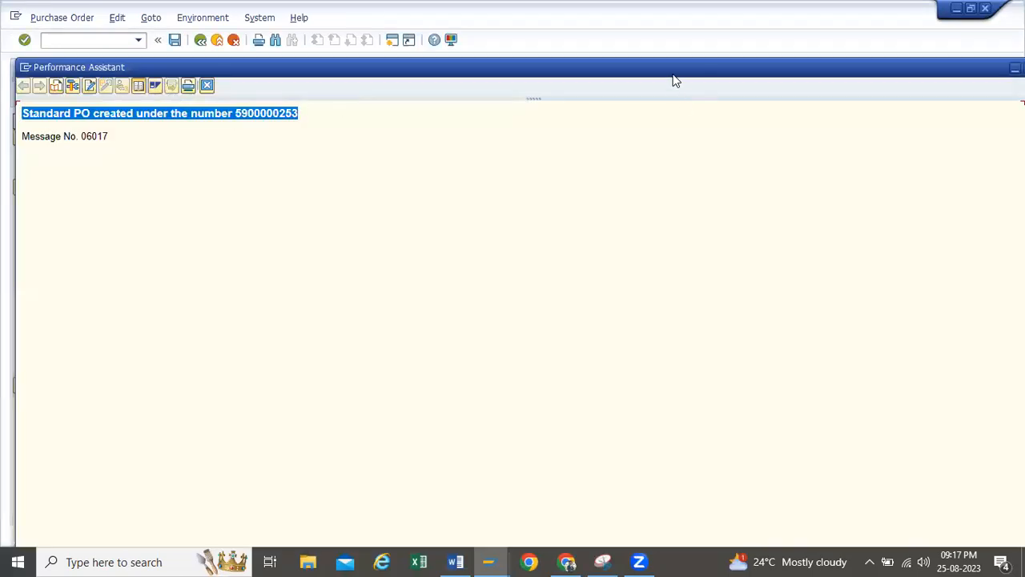
left_click_drag(672, 74, 646, 71)
left_click(850, 69)
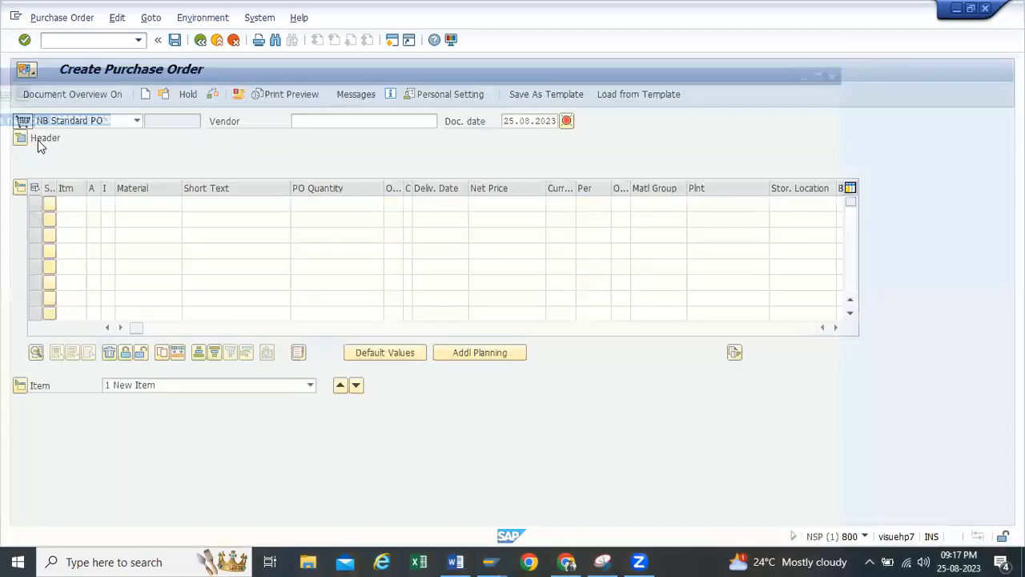
Open the newly created purchase order and display the delivery details of its item
left_click(165, 95)
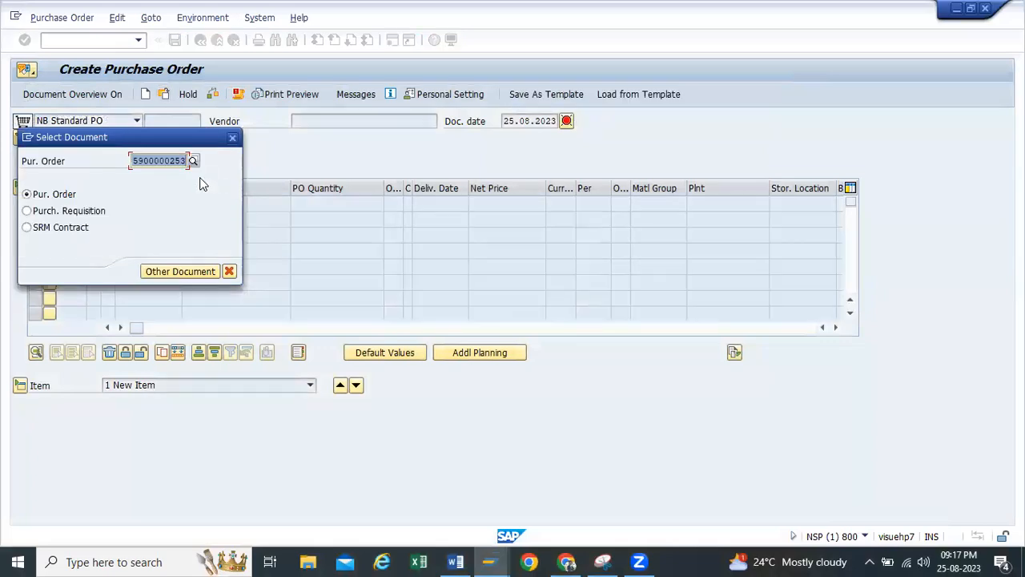
key("Return")
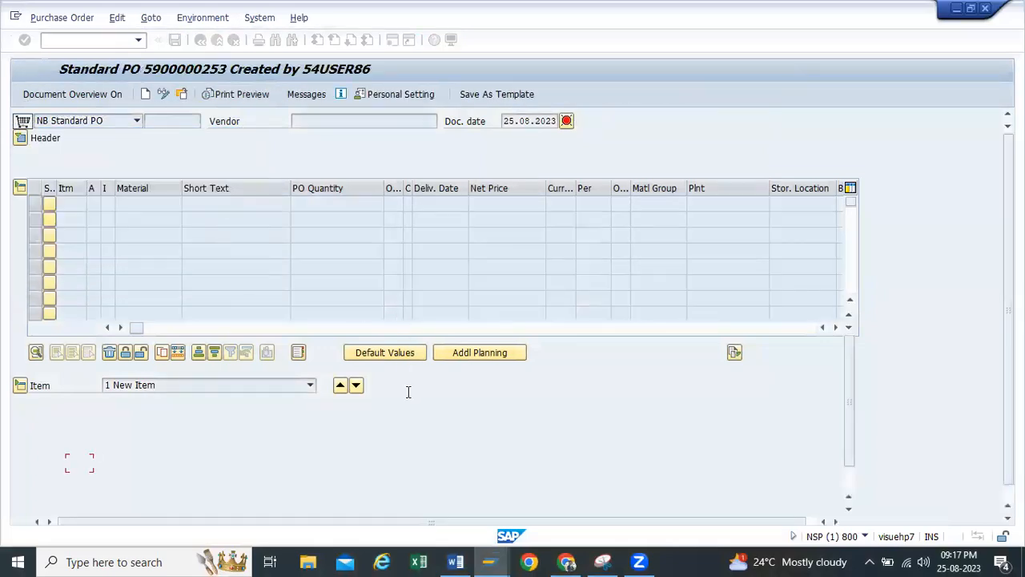
left_click(343, 292)
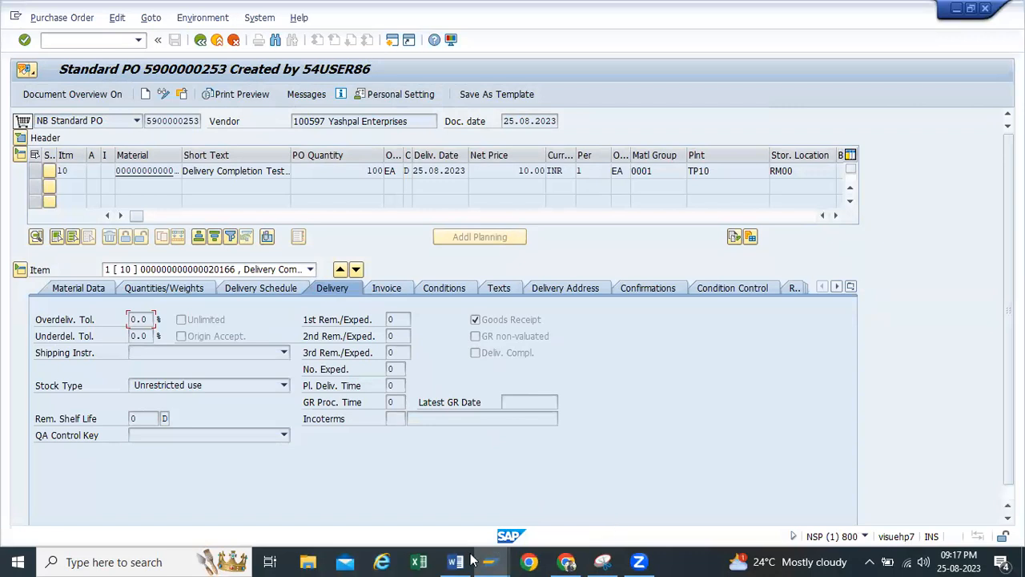
Open a second SAP session and start the goods movement transaction migo
key("ctrl+n")
type("mmigo")
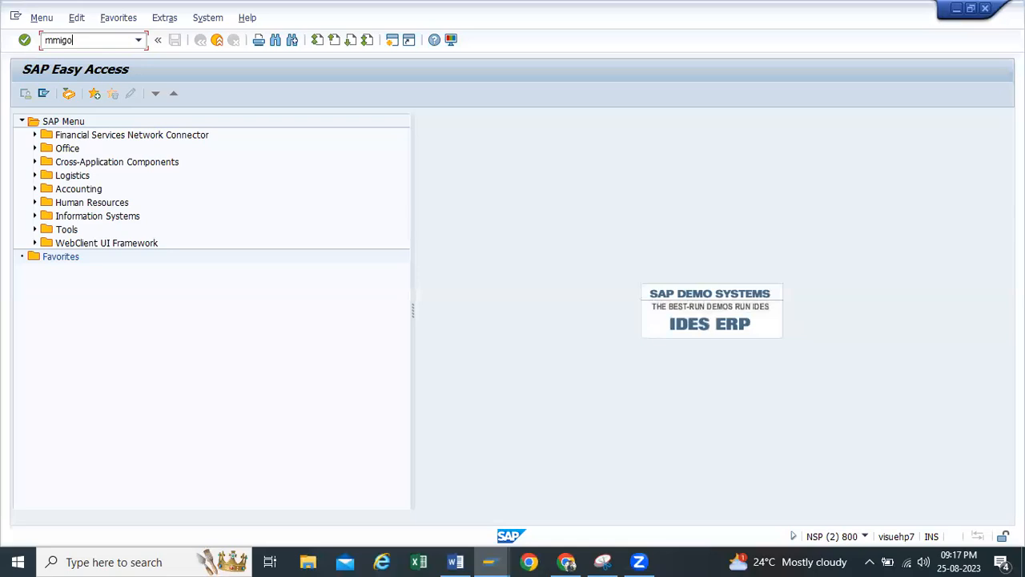
key("BackSpace")
key("BackSpace")
key("BackSpace")
key("BackSpace")
type("migo")
key("Return")
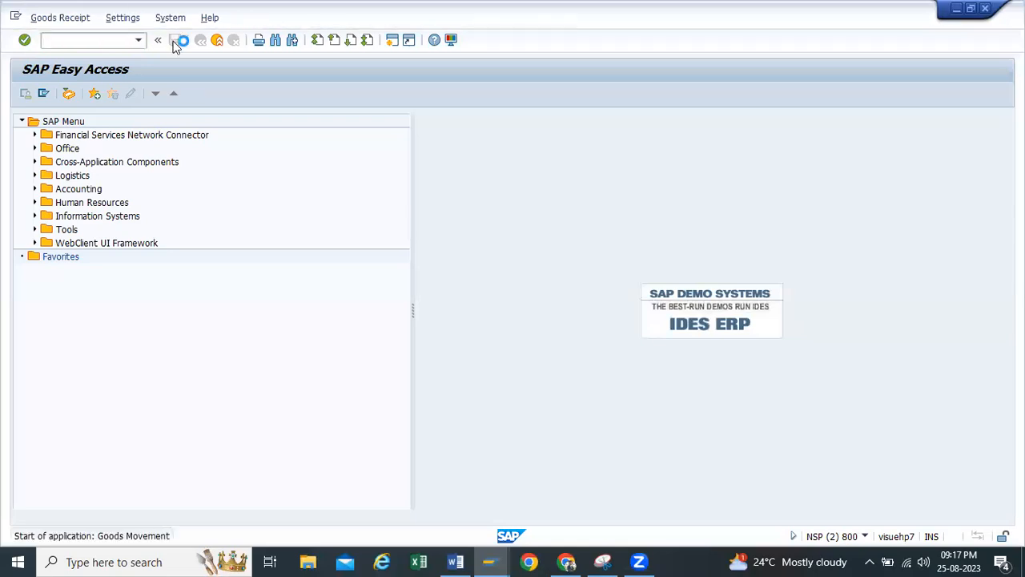
Load the copied purchase order number into the goods receipt, and mark its item as OK
left_click(257, 121)
key("ctrl+v")
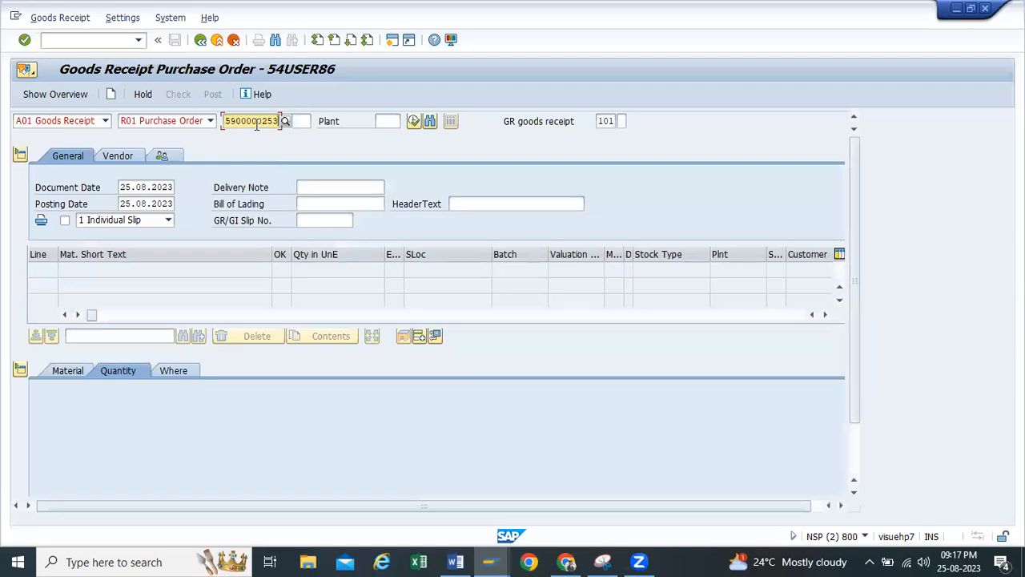
key("Return")
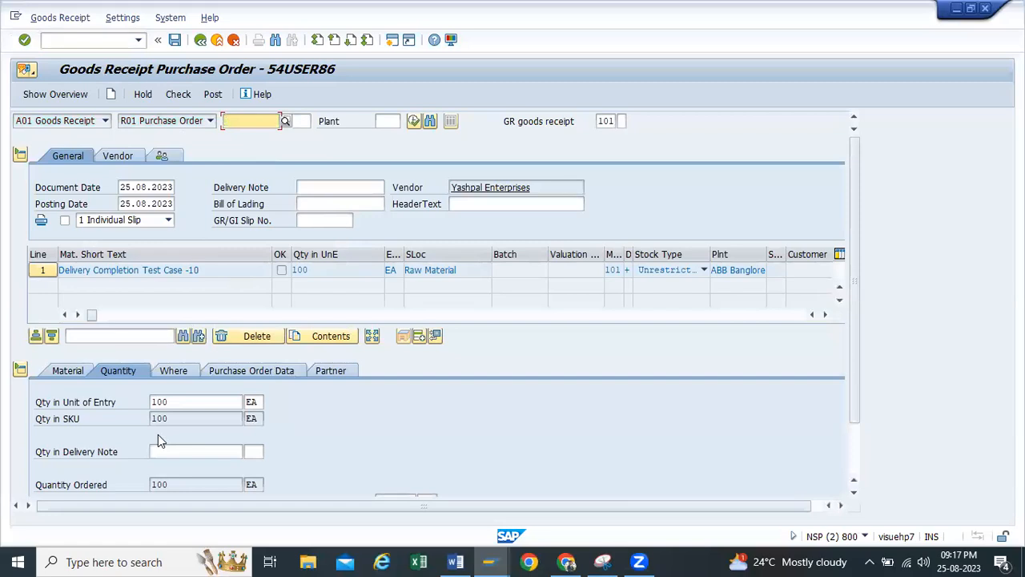
scroll(157, 440, "down", 3)
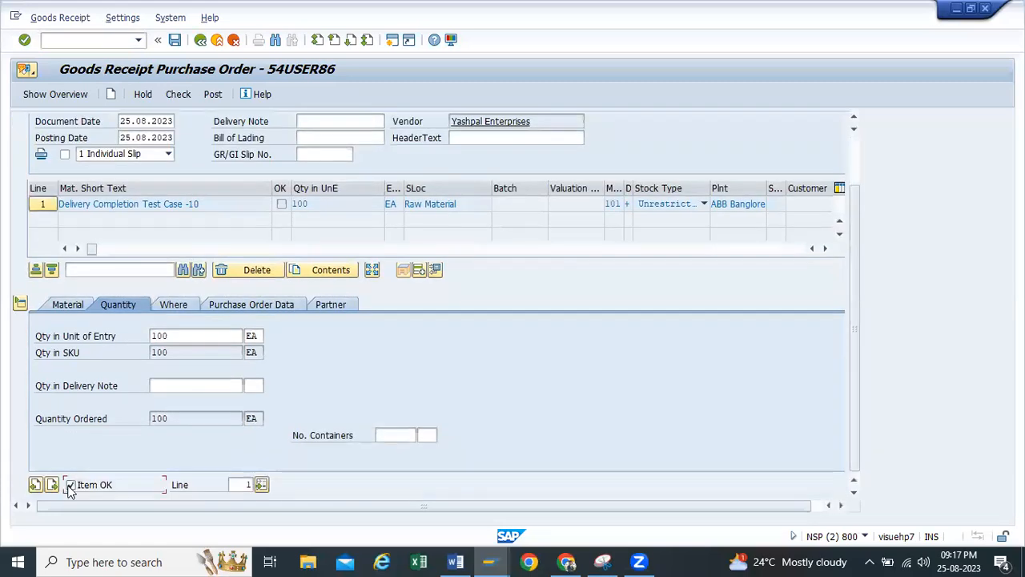
left_click(60, 304)
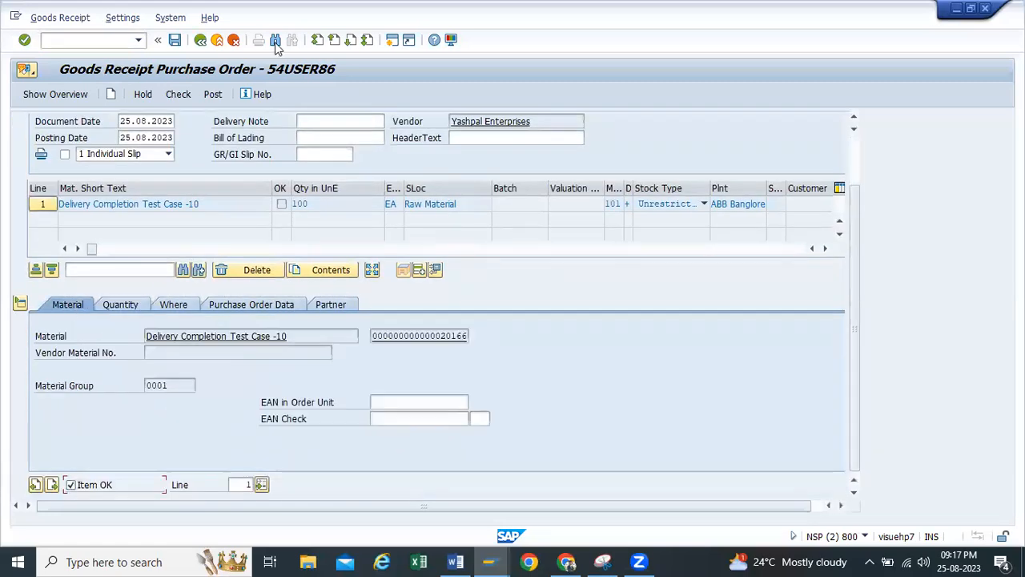
Review the item's quantity and purchase order data, keeping the delivery completed indicator on "1 Set automatically"
left_click(131, 302)
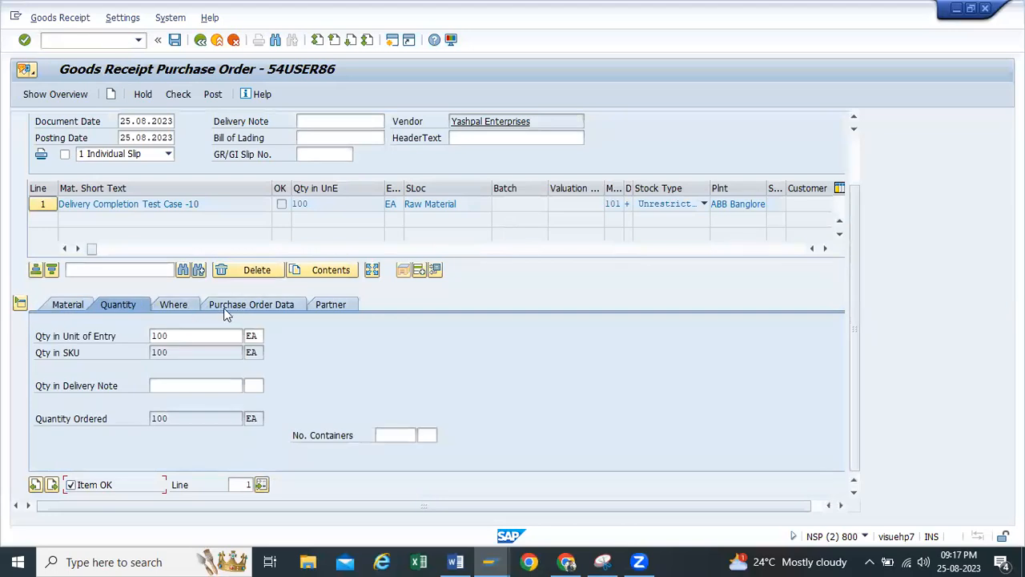
left_click(227, 307)
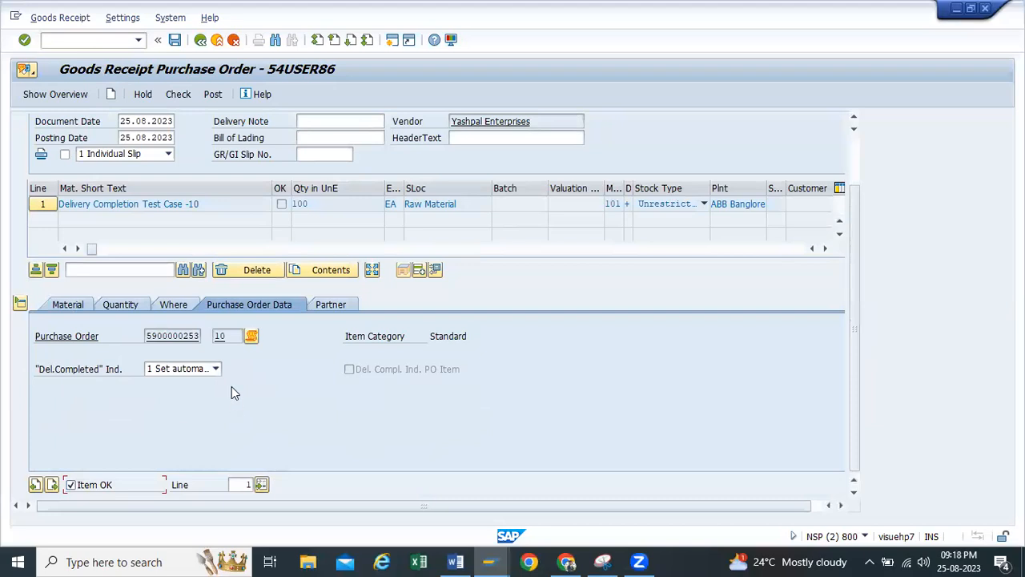
left_click(217, 369)
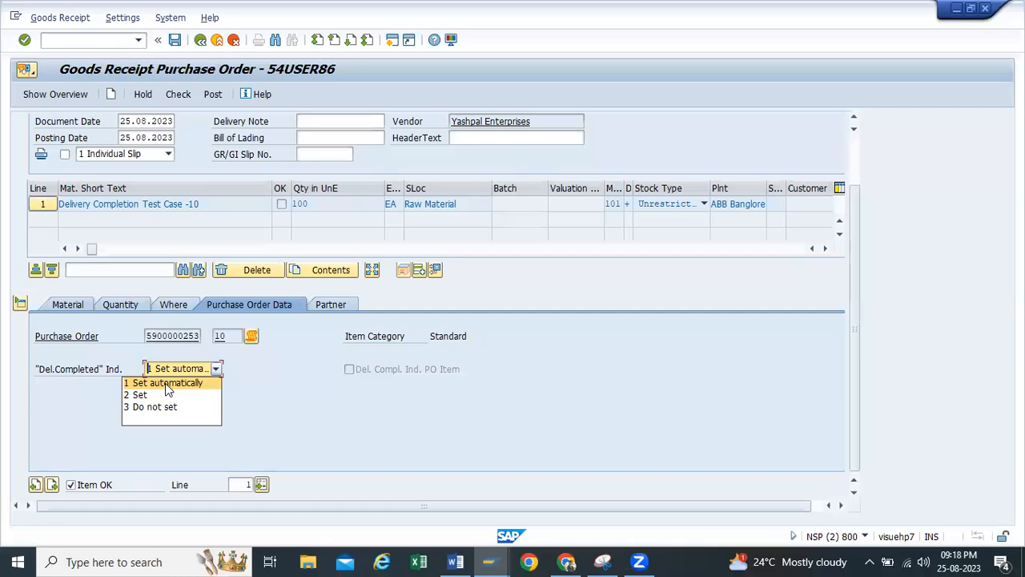
left_click(167, 384)
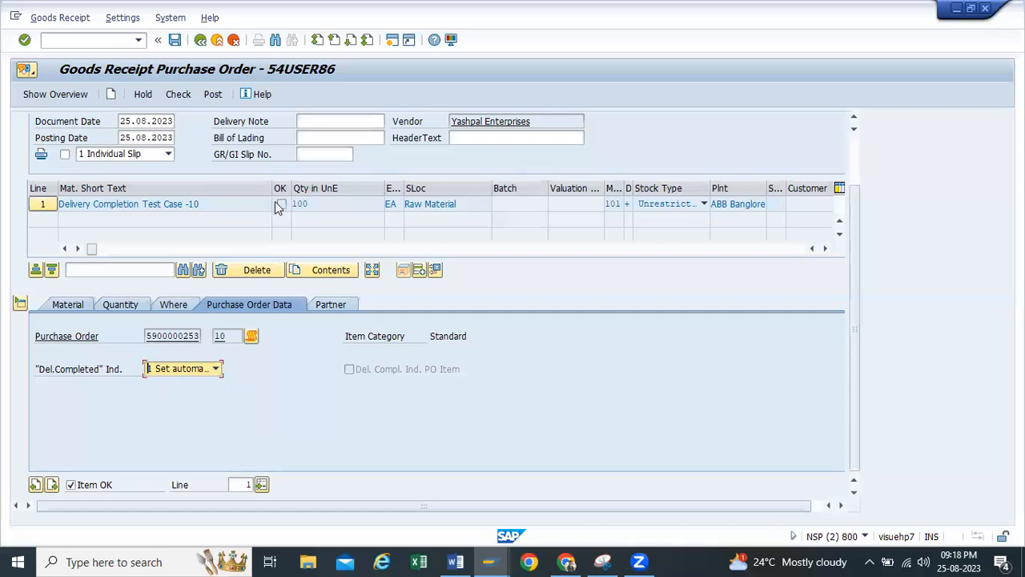
left_click(216, 369)
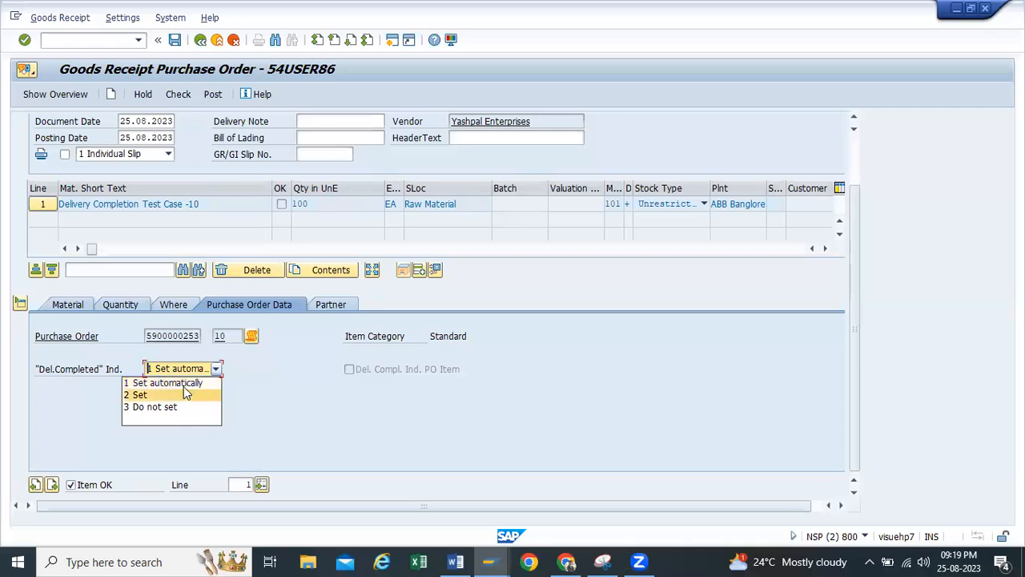
left_click(182, 383)
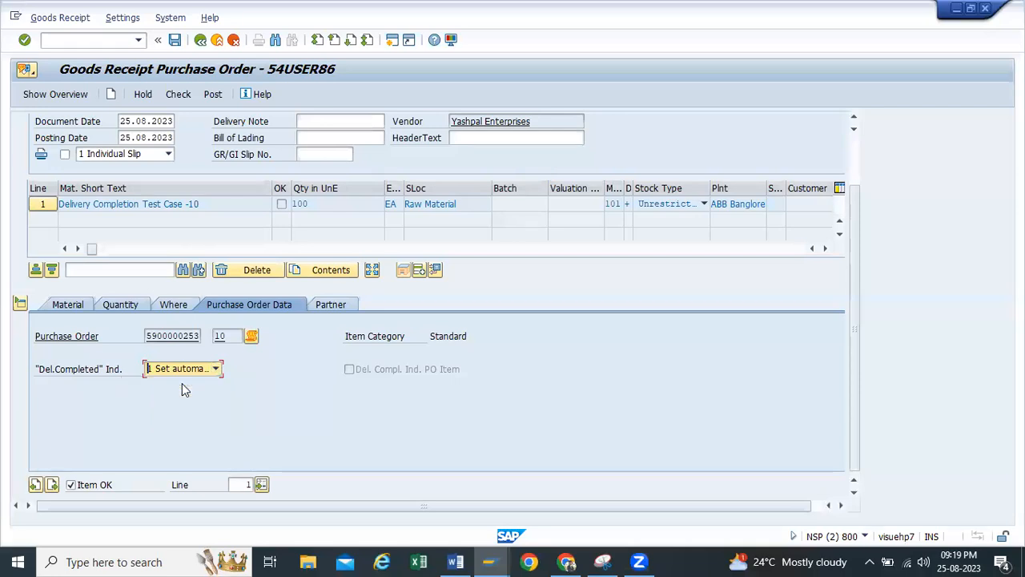
Set the item's quantity in unit of entry to 50 EA and check the goods receipt
double_click(303, 203)
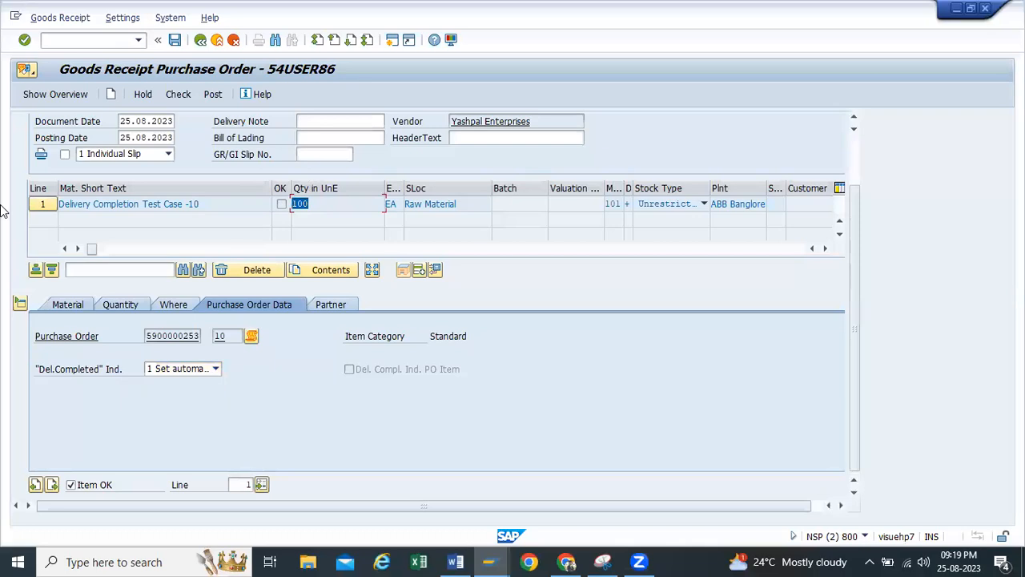
left_click(65, 304)
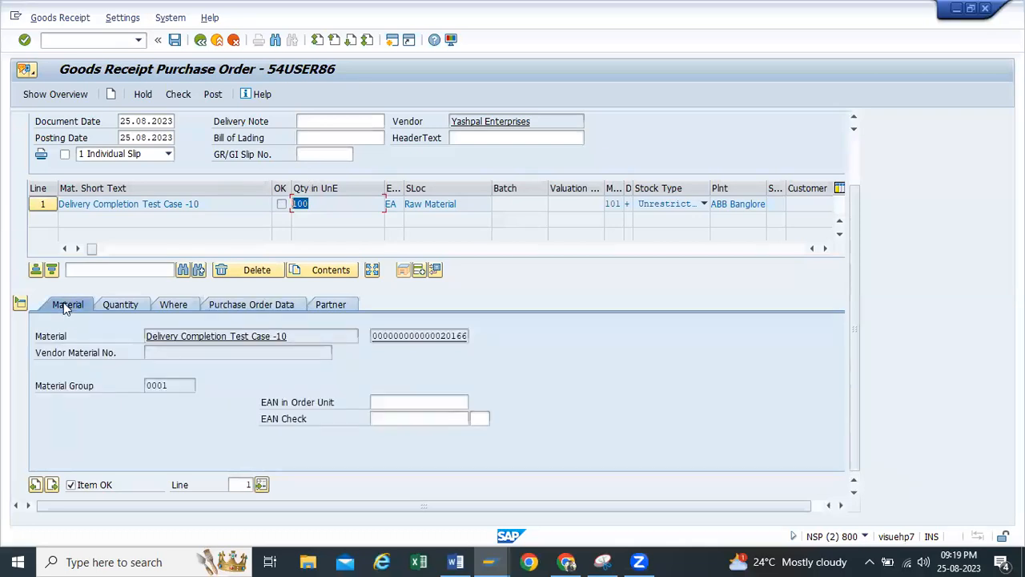
left_click(121, 305)
double_click(190, 335)
type("50")
key("Return")
left_click(173, 96)
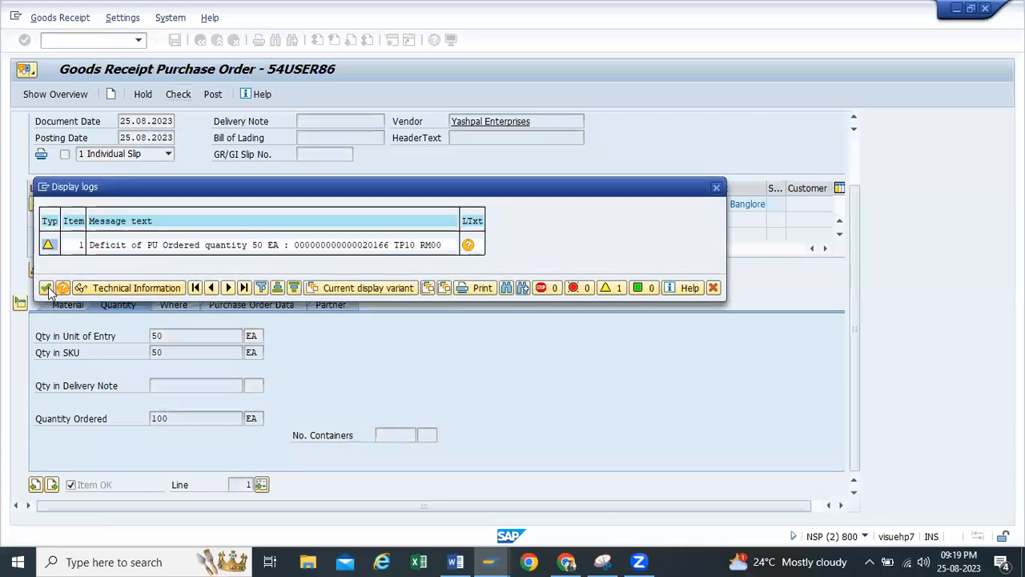
left_click(45, 288)
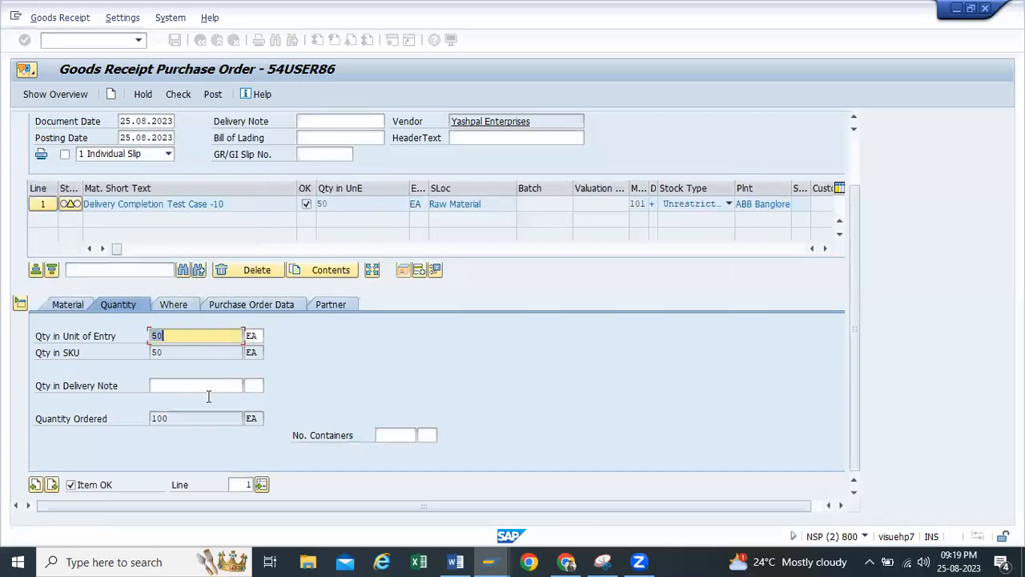
Check the partial goods receipt again and post it
left_click(321, 205)
left_click(177, 93)
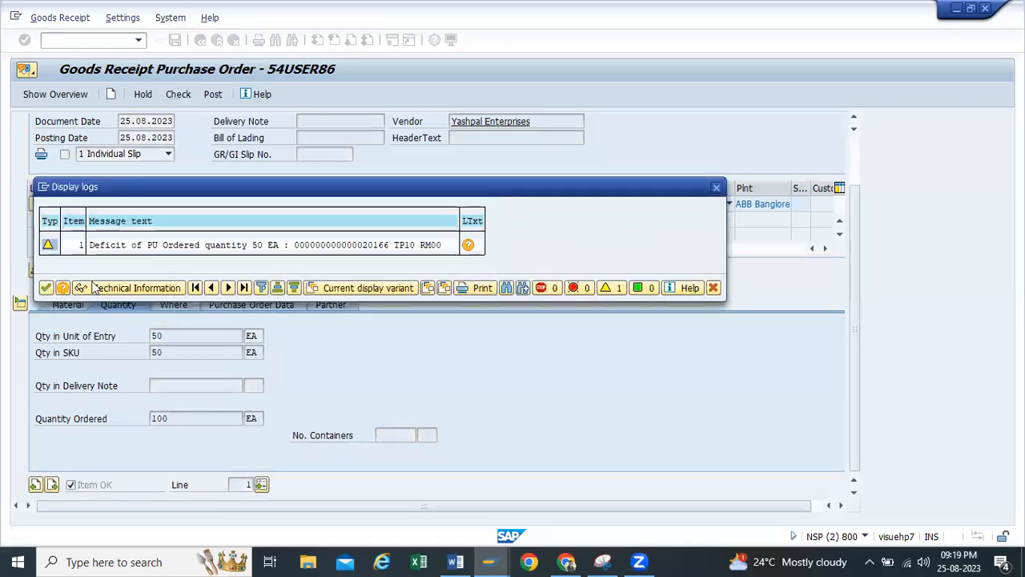
left_click(716, 186)
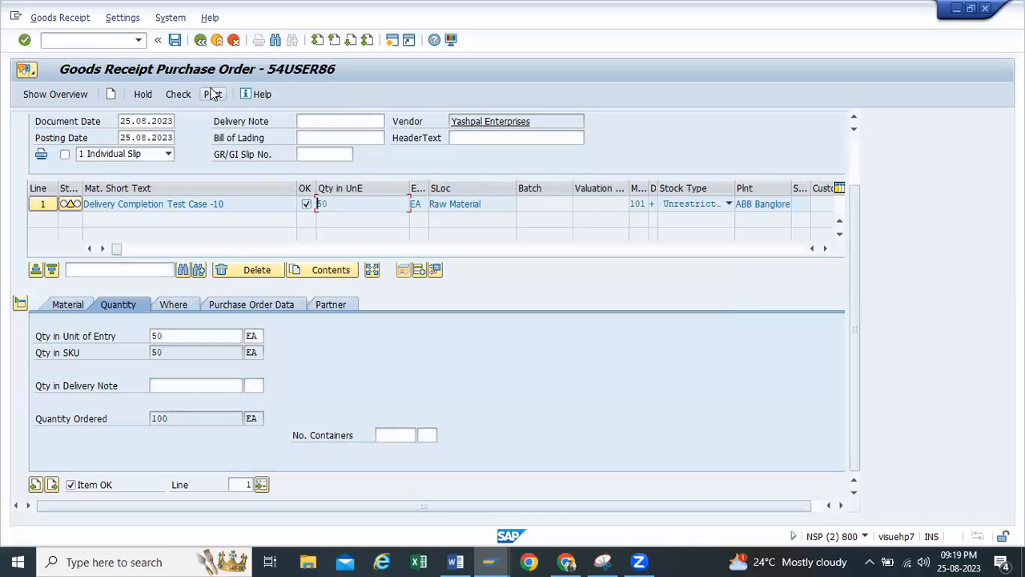
left_click(212, 94)
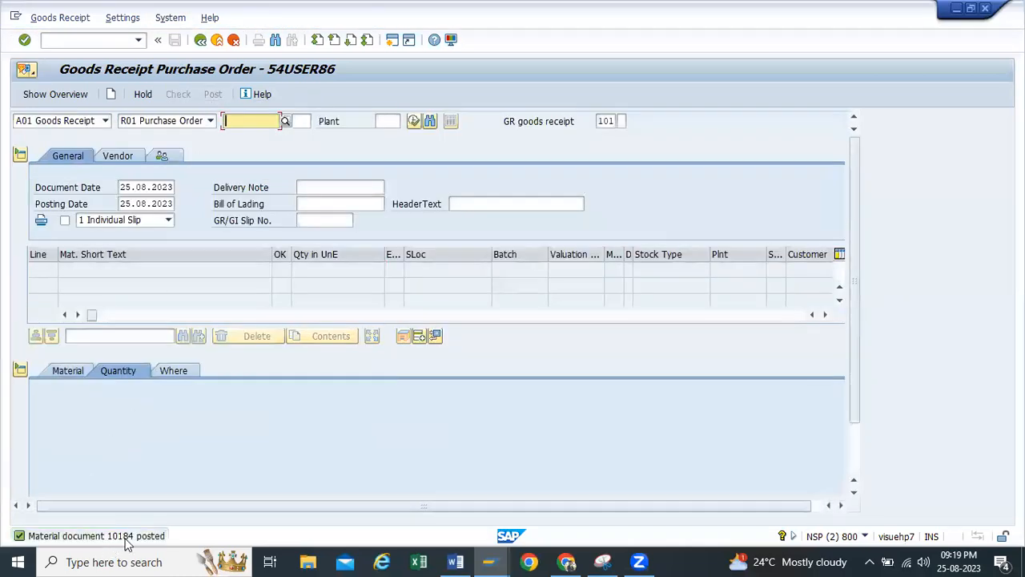
Reload the purchase order in the other SAP session and view its item's delivery details
left_click(494, 560)
left_click(472, 482)
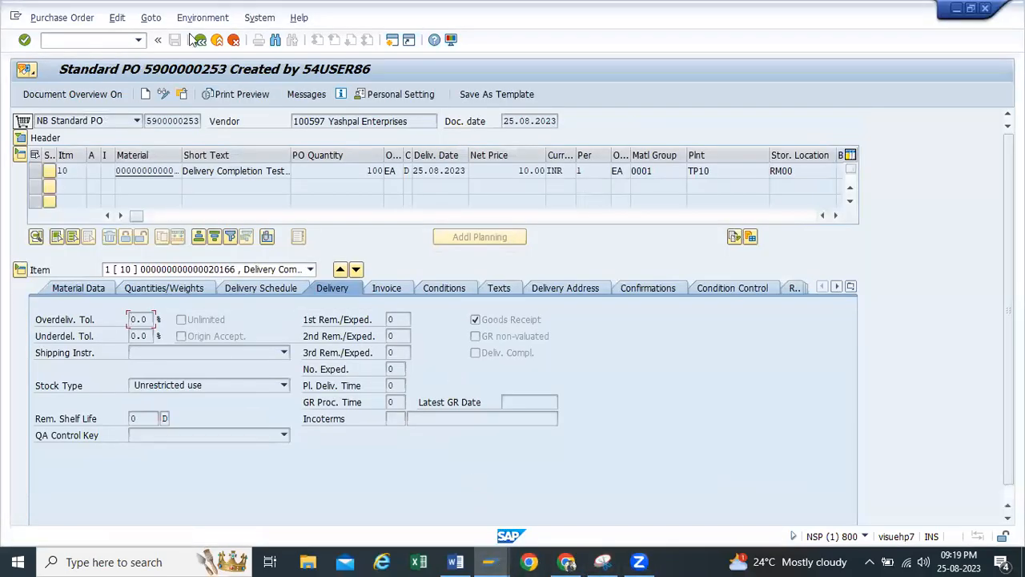
left_click(183, 94)
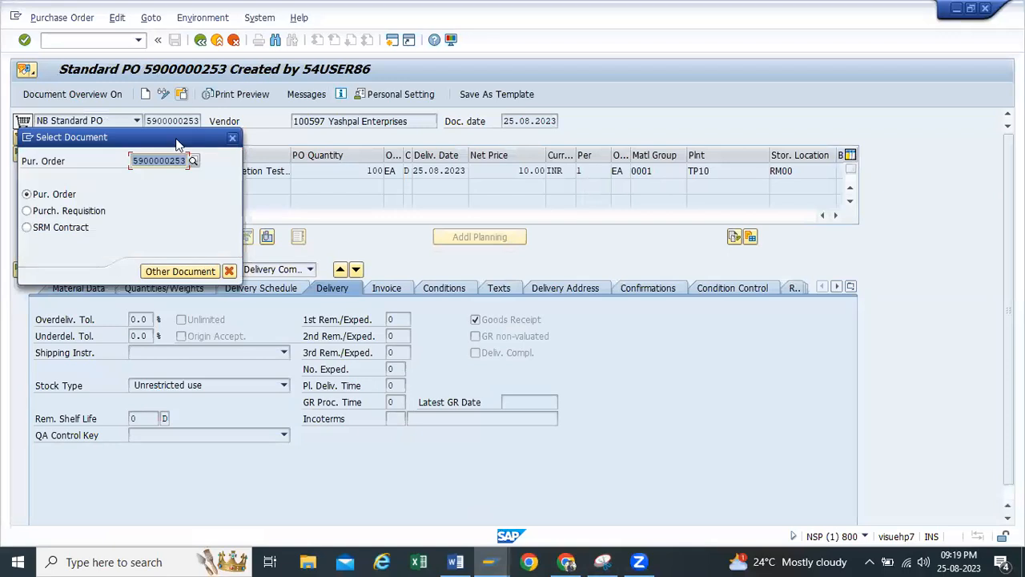
key("Return")
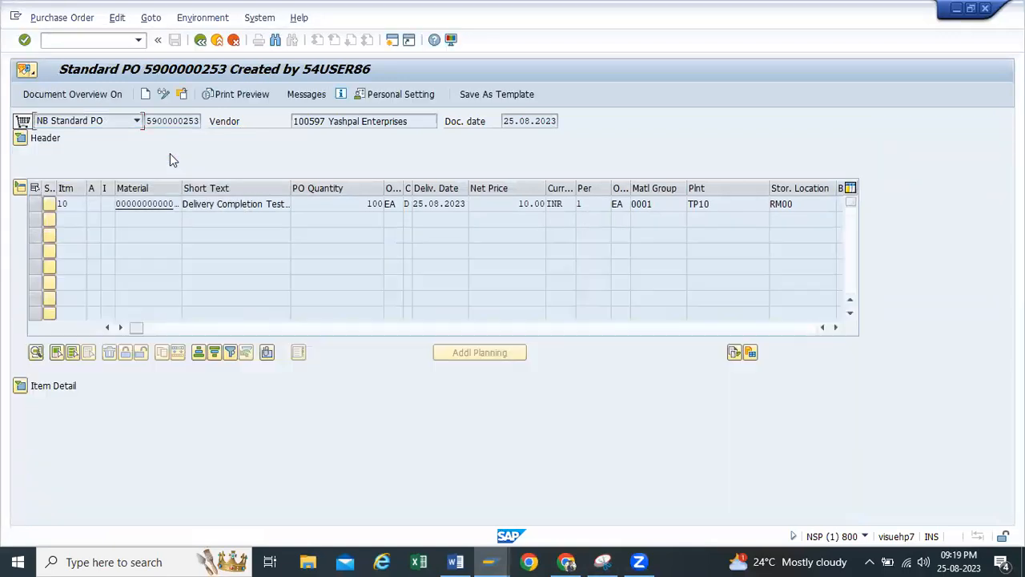
left_click(20, 385)
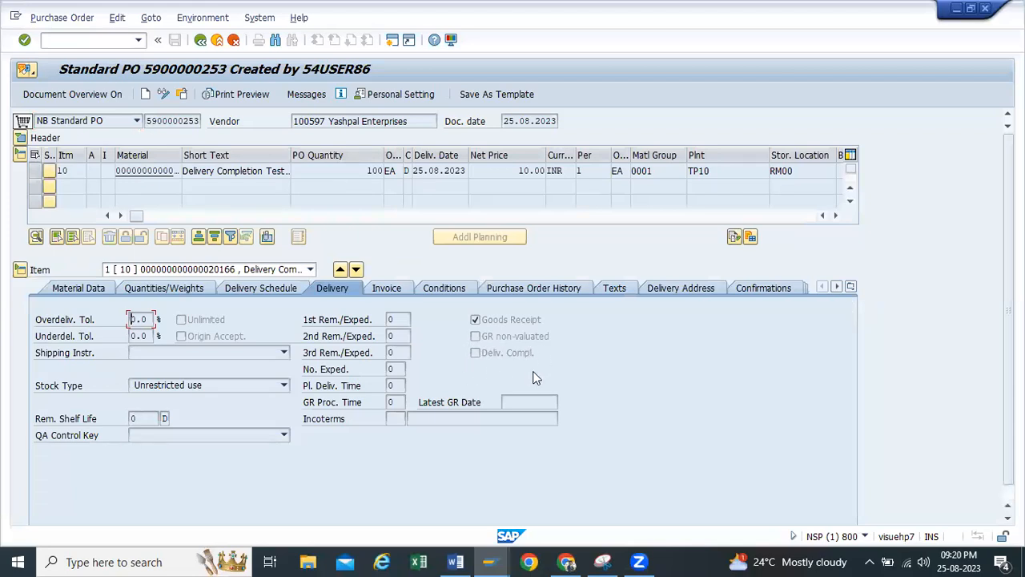
Copy the purchase order number and load it into the goods receipt in the other session
left_click_drag(201, 121, 111, 120)
key("ctrl+c")
mouse_move(489, 558)
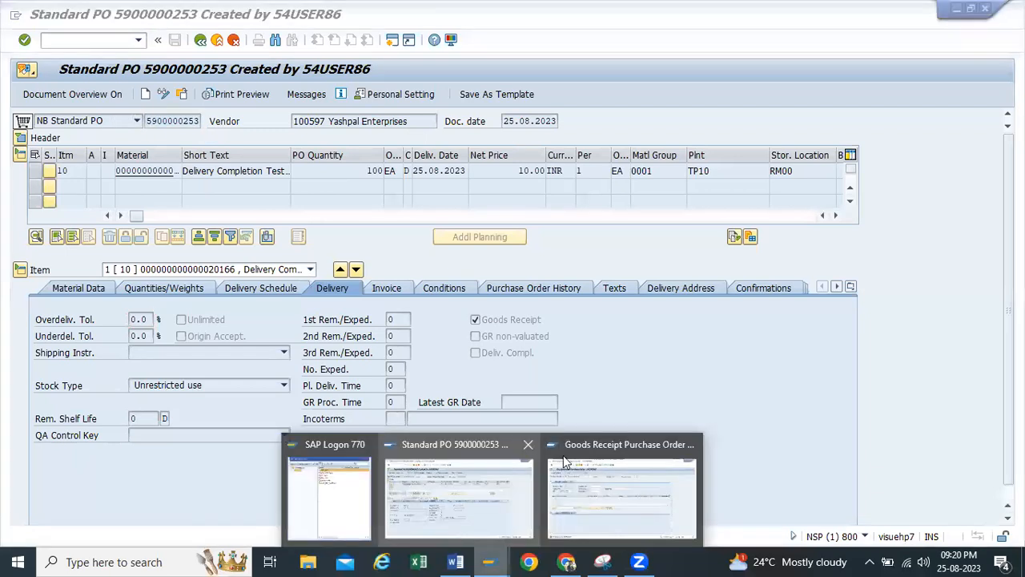
left_click(613, 480)
key("ctrl+v")
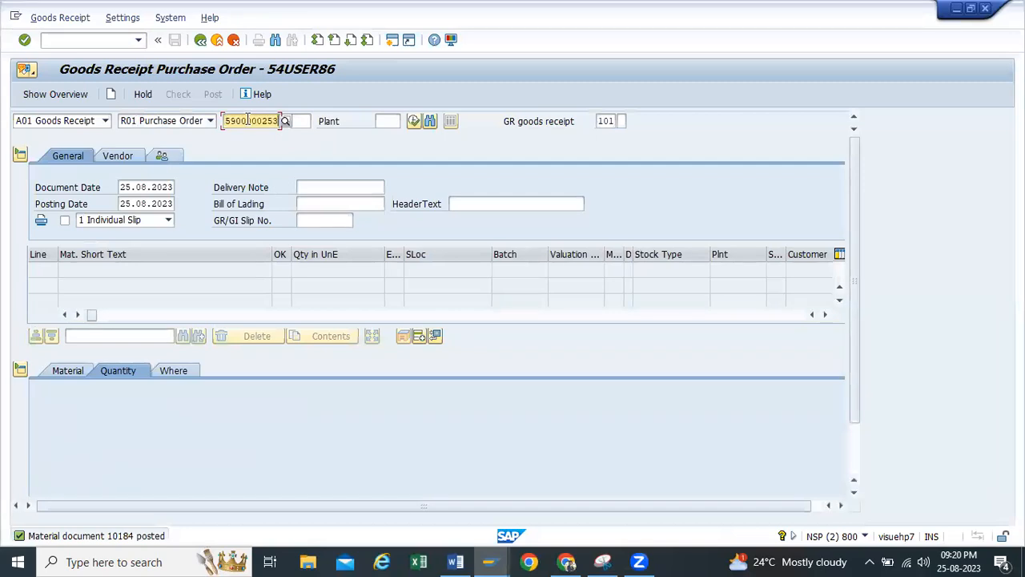
key("Return")
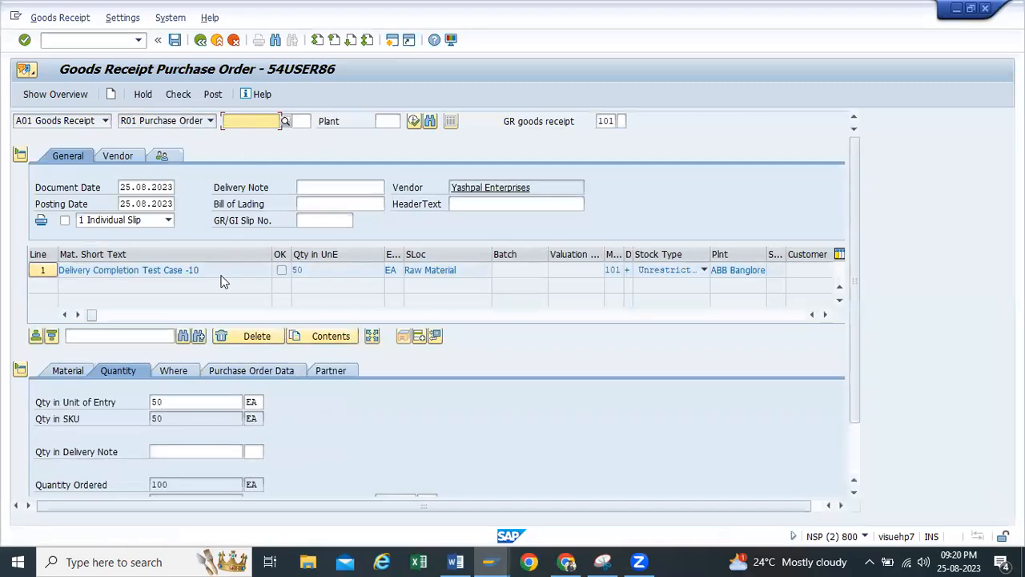
Mark the item as OK with the proposed open quantity, then check and post the second goods receipt
left_click(296, 270)
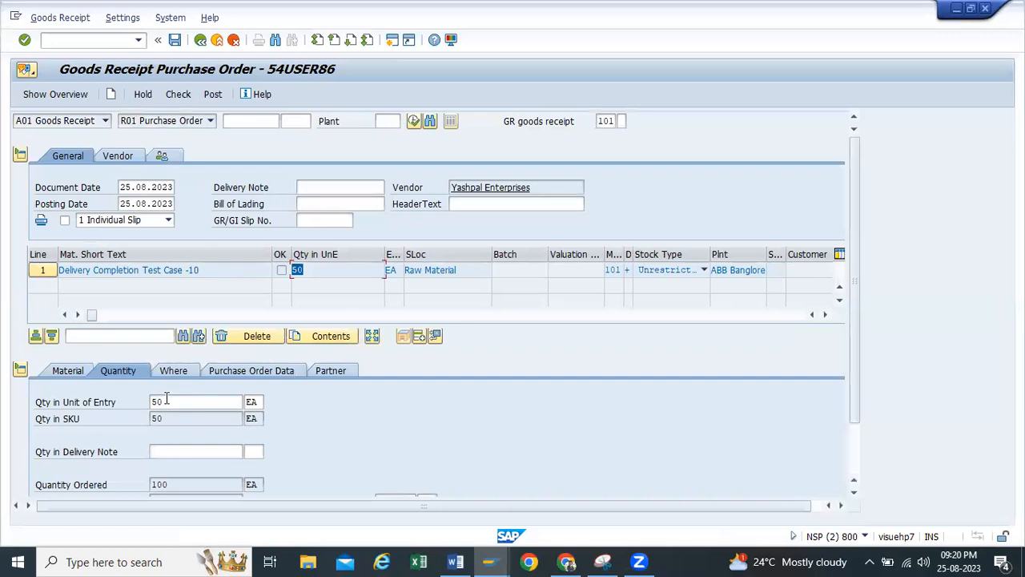
left_click(166, 400)
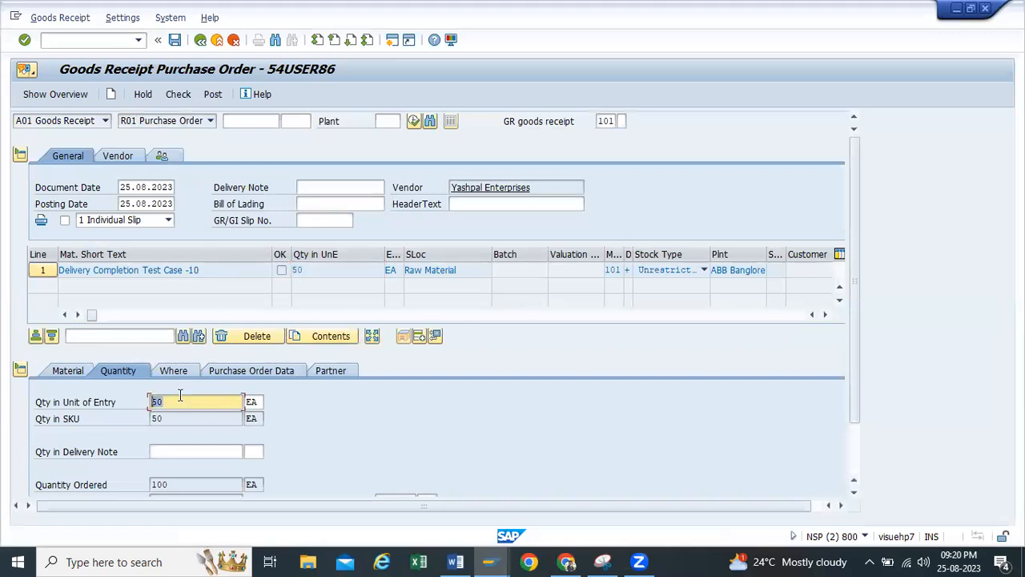
scroll(181, 394, "down", 2)
left_click(71, 484)
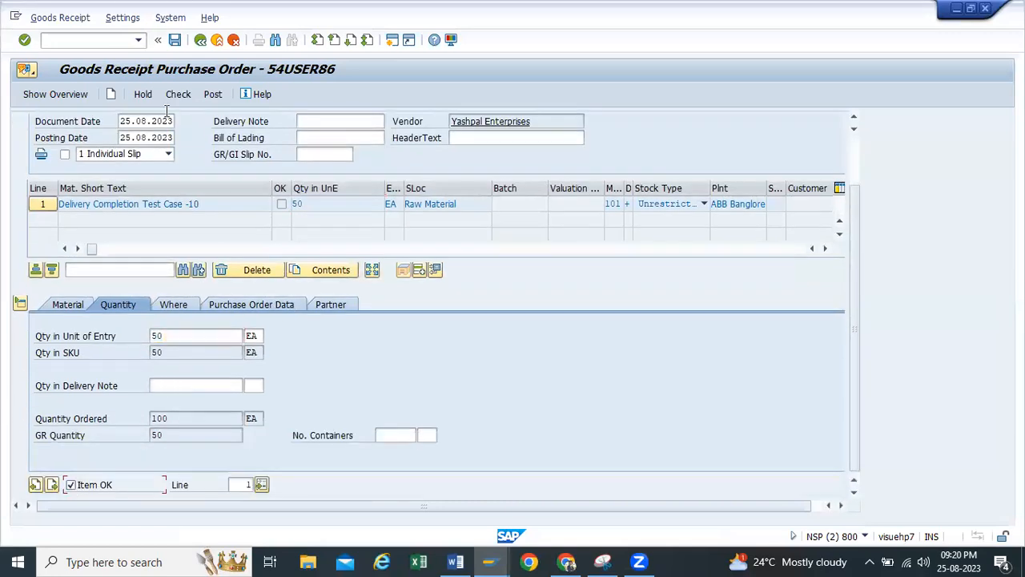
left_click(178, 94)
left_click(207, 95)
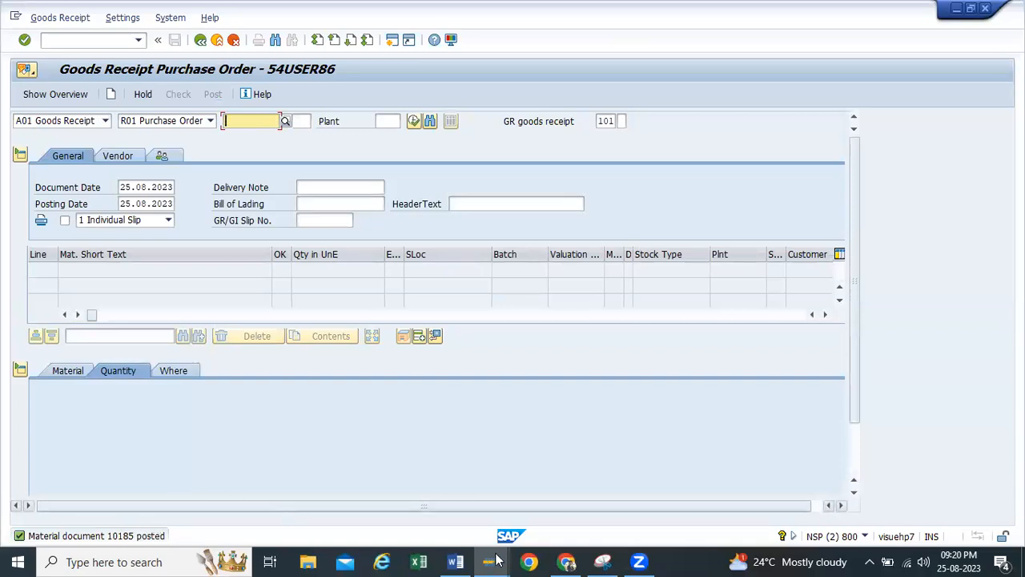
Reload the purchase order in the other session and examine the item's delivery completion indicator and ordered quantity
mouse_move(490, 560)
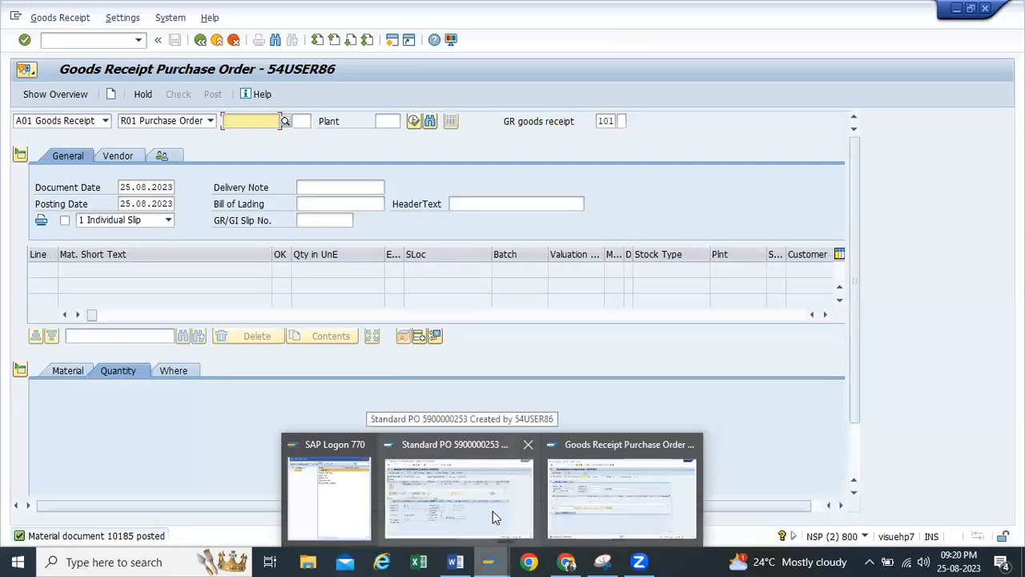
left_click(493, 511)
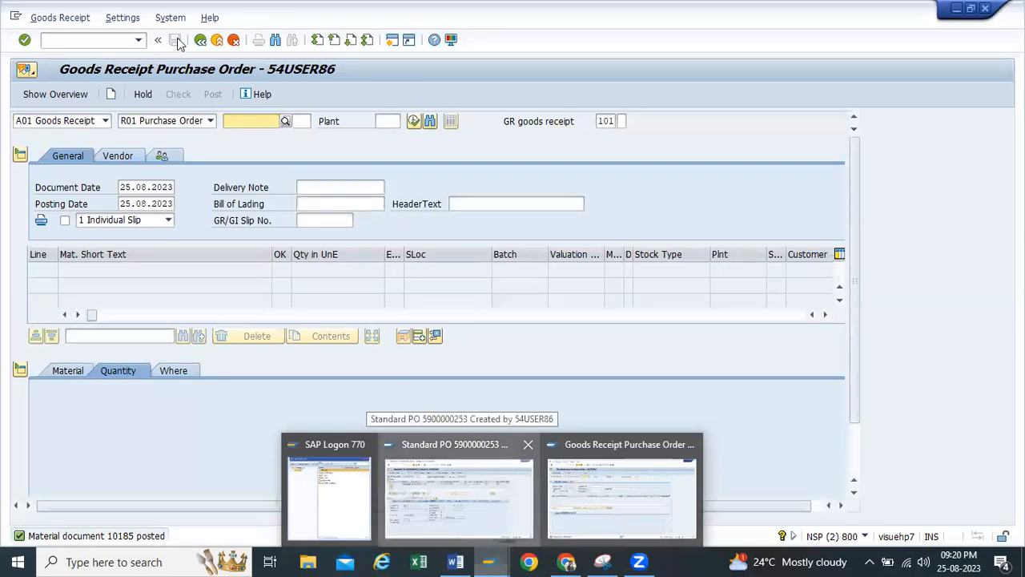
left_click(182, 94)
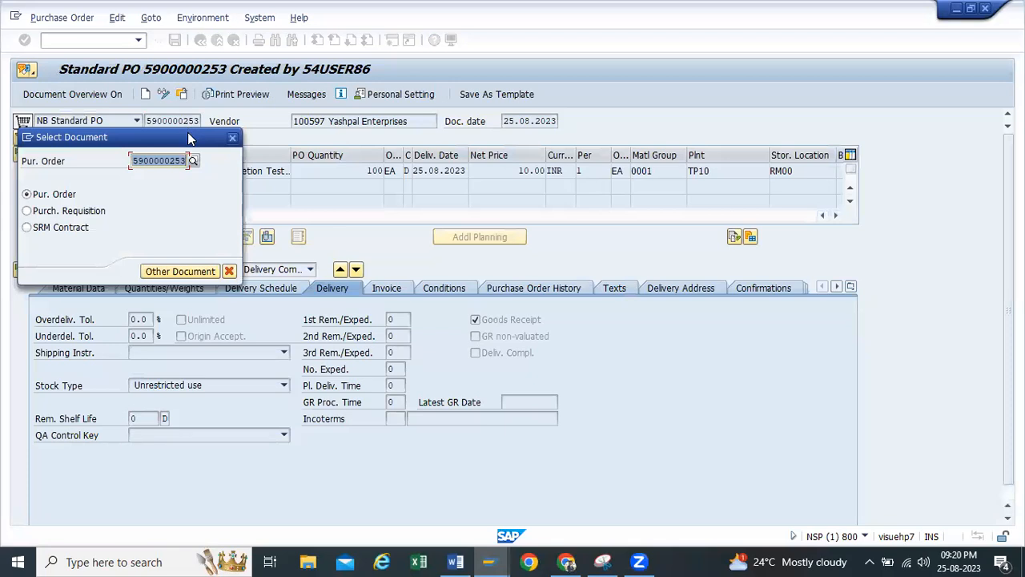
key("Return")
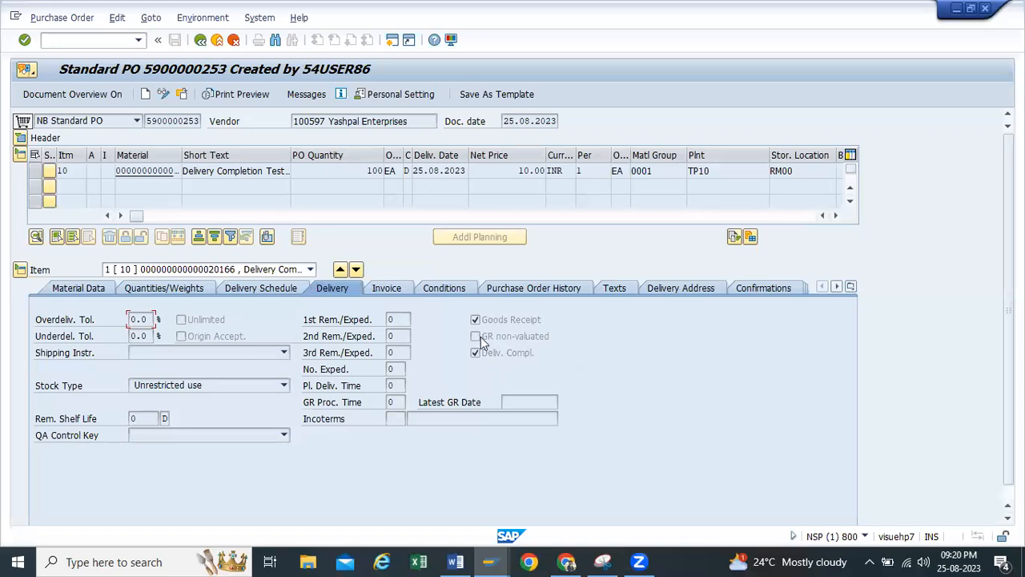
double_click(353, 173)
Copy the purchase order number again and try to load it into another goods receipt to test delivery completion
double_click(196, 121)
key("ctrl+c")
mouse_move(492, 561)
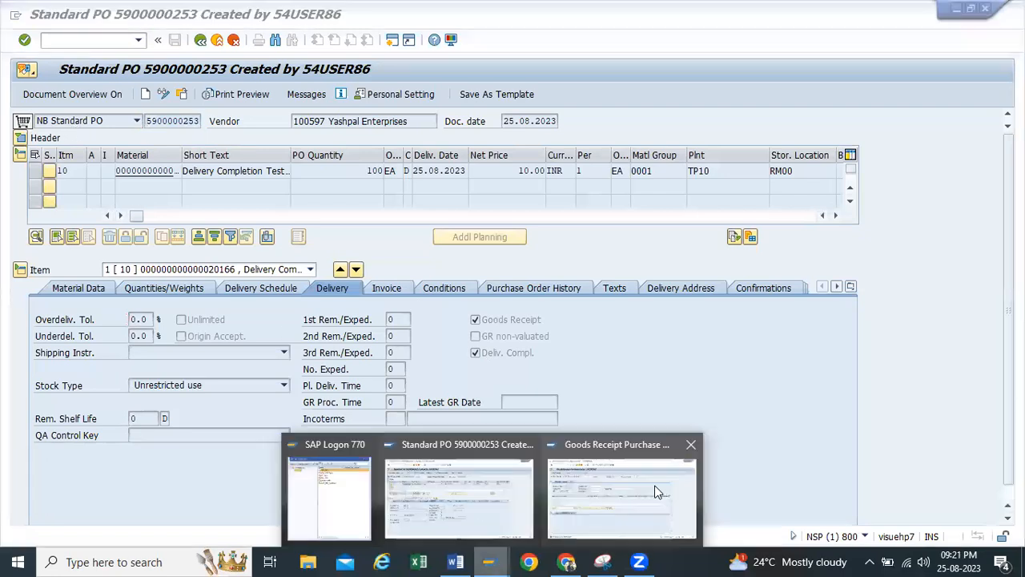
left_click(550, 492)
key("ctrl+v")
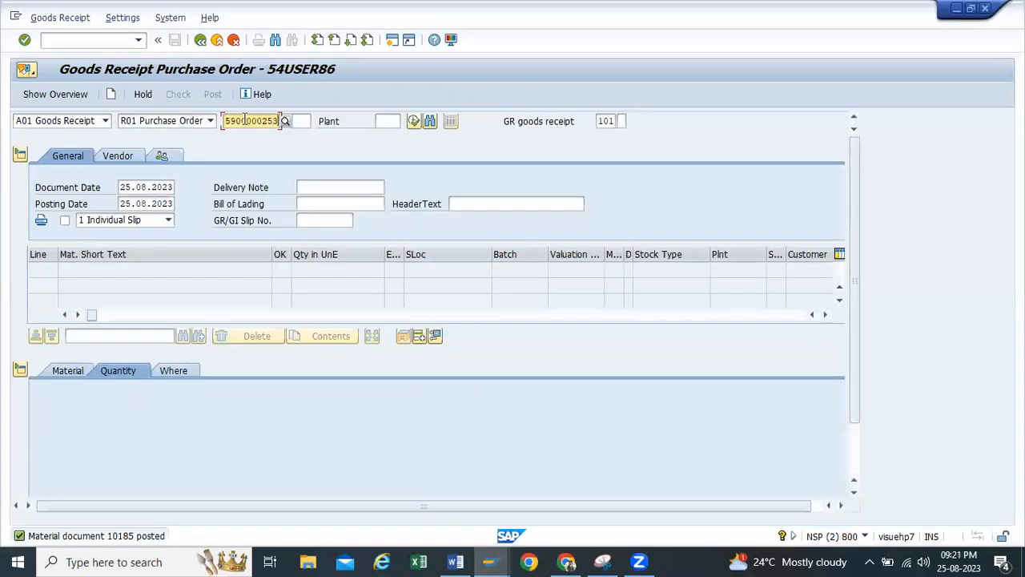
key("Return")
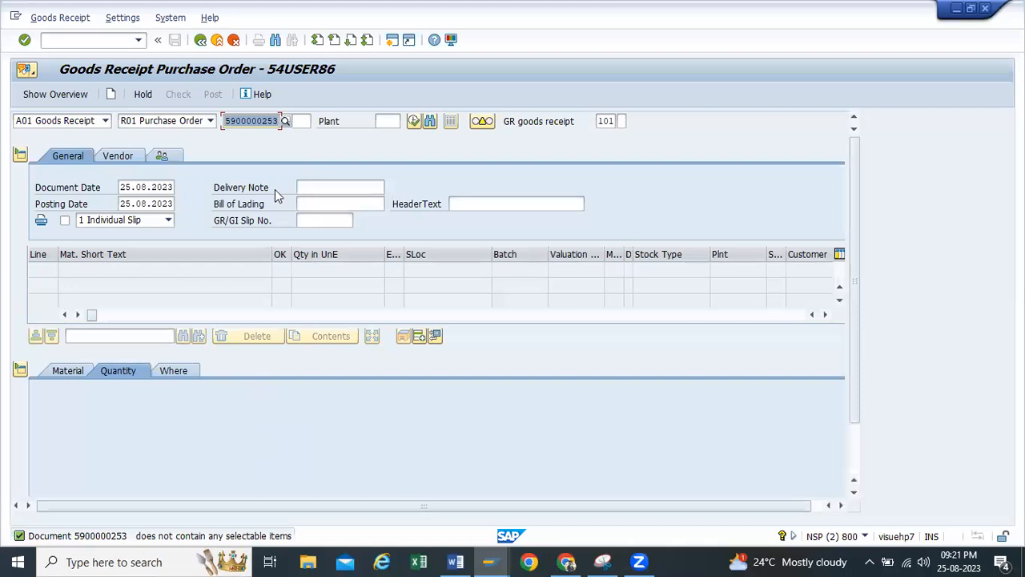
Leave the goods receipt, start a new purchase order with transaction me21n and choose Yashpal Enterprises as the vendor
left_click(203, 42)
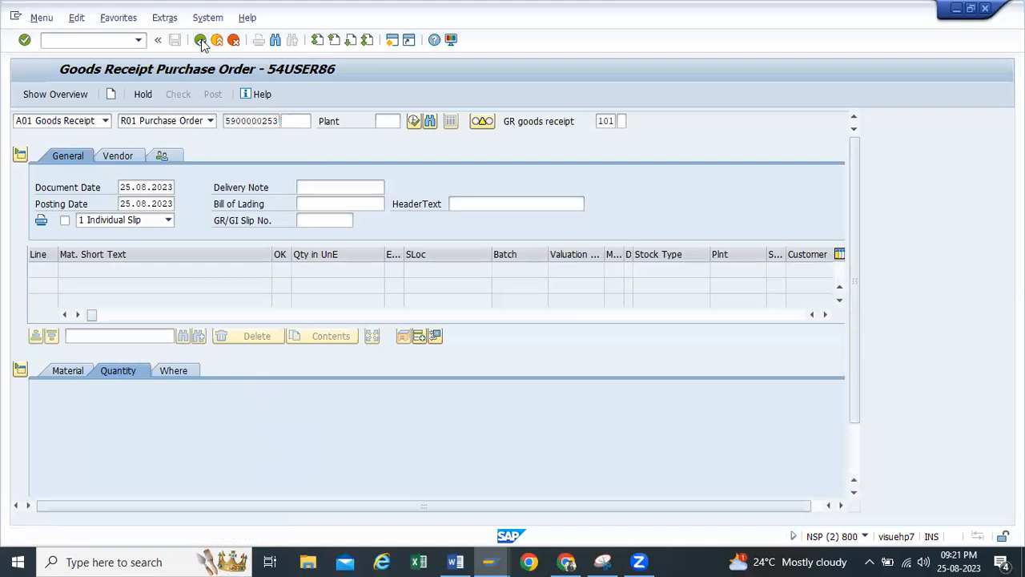
left_click(138, 40)
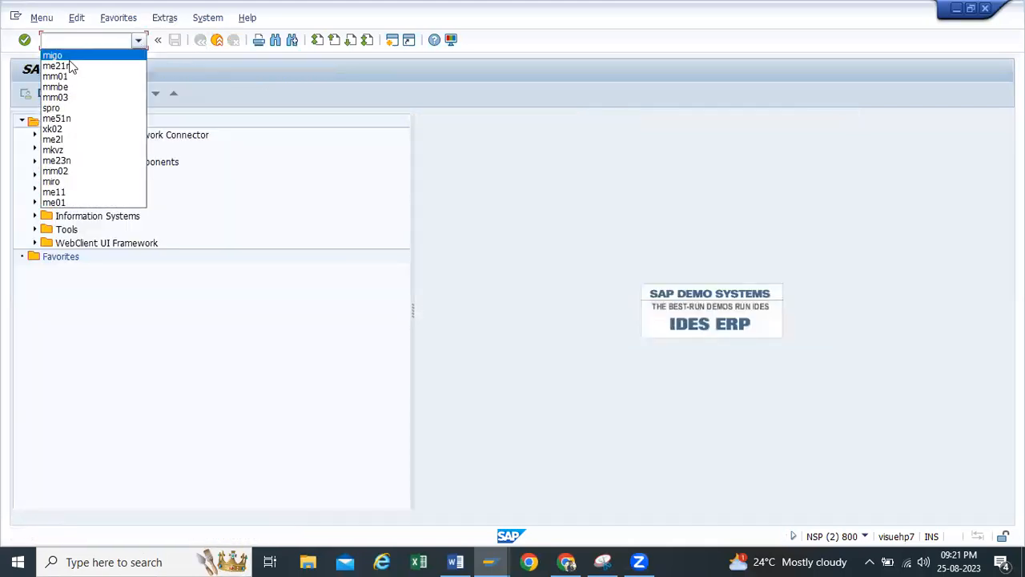
left_click(73, 70)
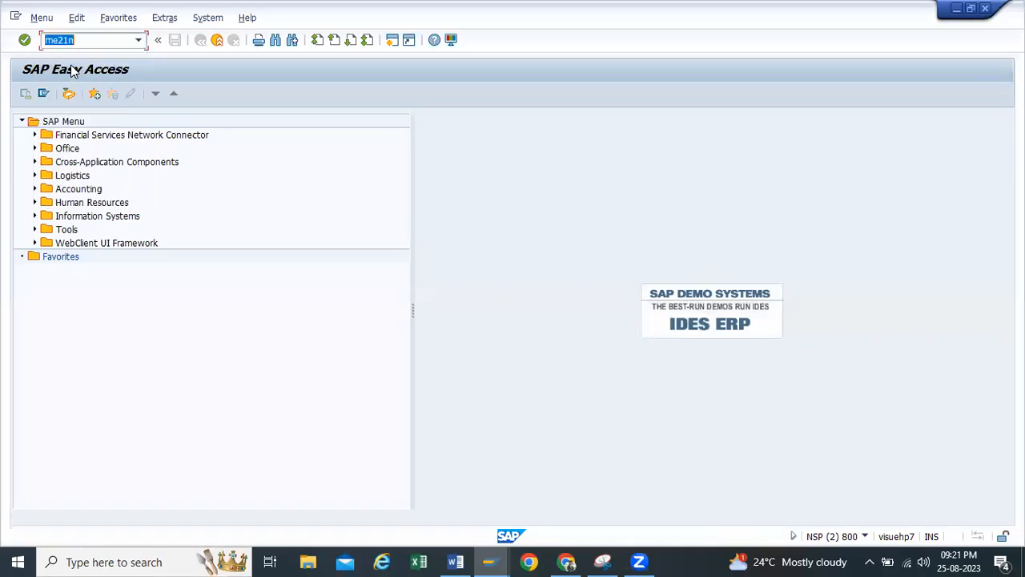
key("Return")
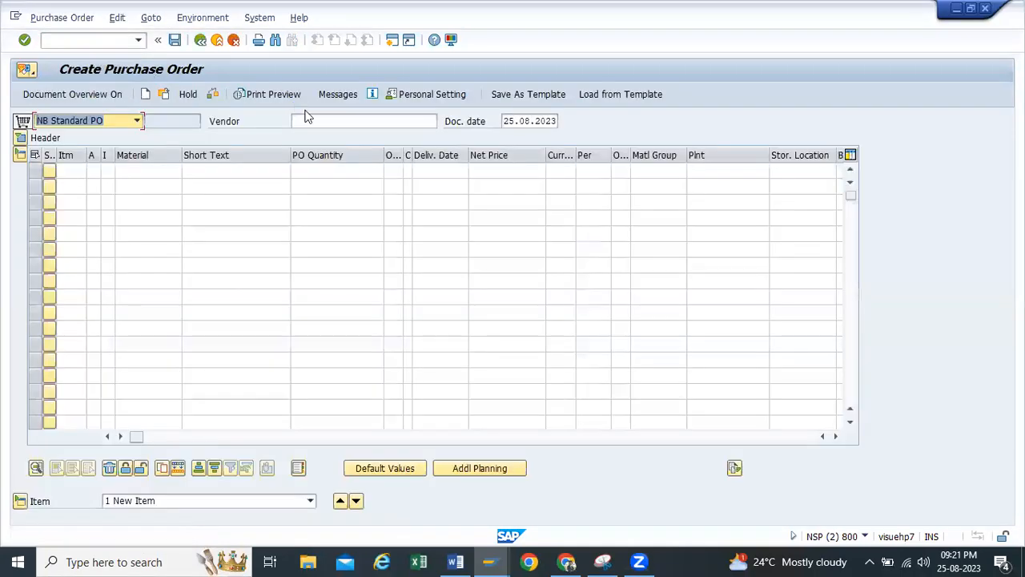
left_click(304, 119)
left_click(321, 133)
Try to enter an order item for material 20166 with quantity 100, plant tp10 and storage location rm00
left_click(125, 171)
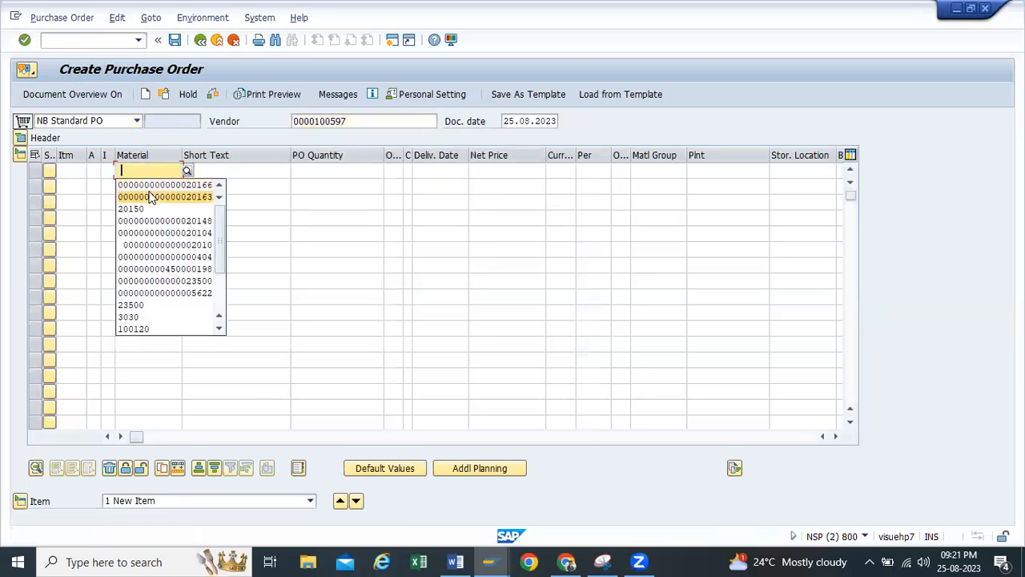
left_click(153, 178)
left_click(361, 170)
left_click(373, 186)
left_click(664, 171)
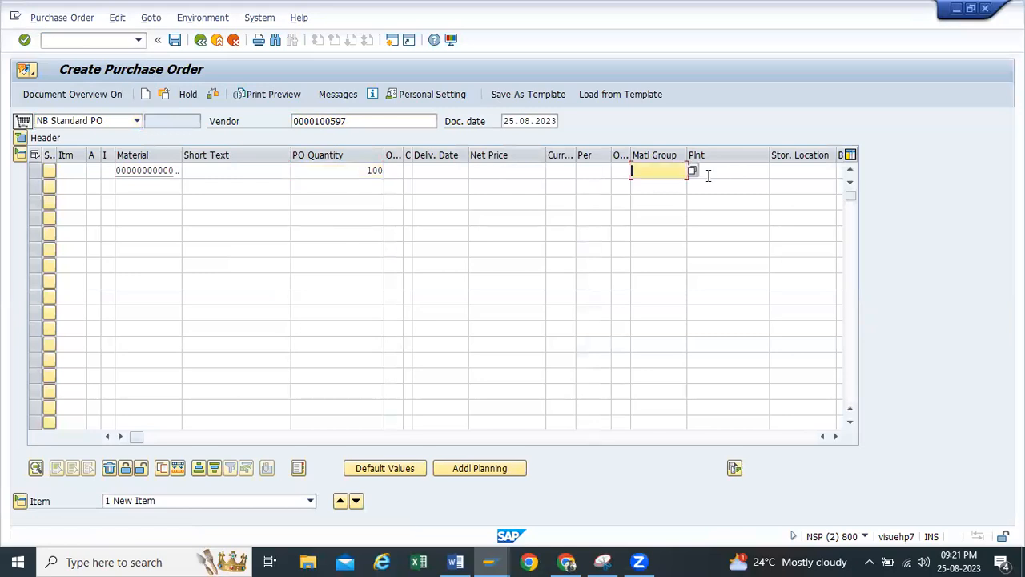
left_click(708, 172)
left_click(713, 186)
left_click(785, 176)
left_click(784, 183)
key("Return")
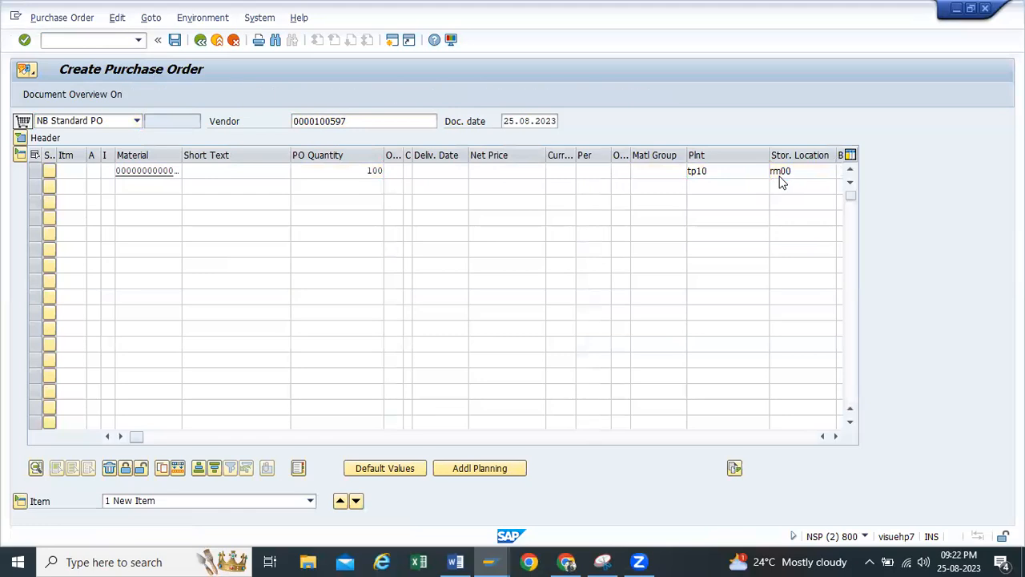
Fill in the header's organizational data with purchasing organization TP10 and purchasing group tp1
left_click(130, 170)
left_click(129, 183)
left_click(128, 187)
left_click(130, 202)
Enter the item with material 20166, quantity 100, plant tp10 and storage location rm00, then check and save the purchase order
left_click(148, 319)
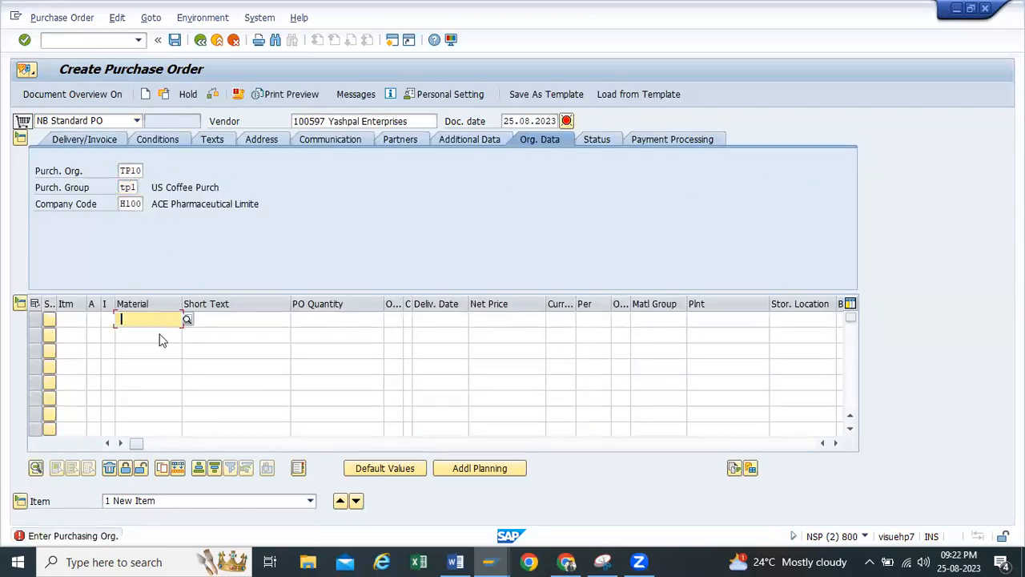
left_click(156, 335)
left_click(345, 317)
left_click(373, 335)
left_click(706, 320)
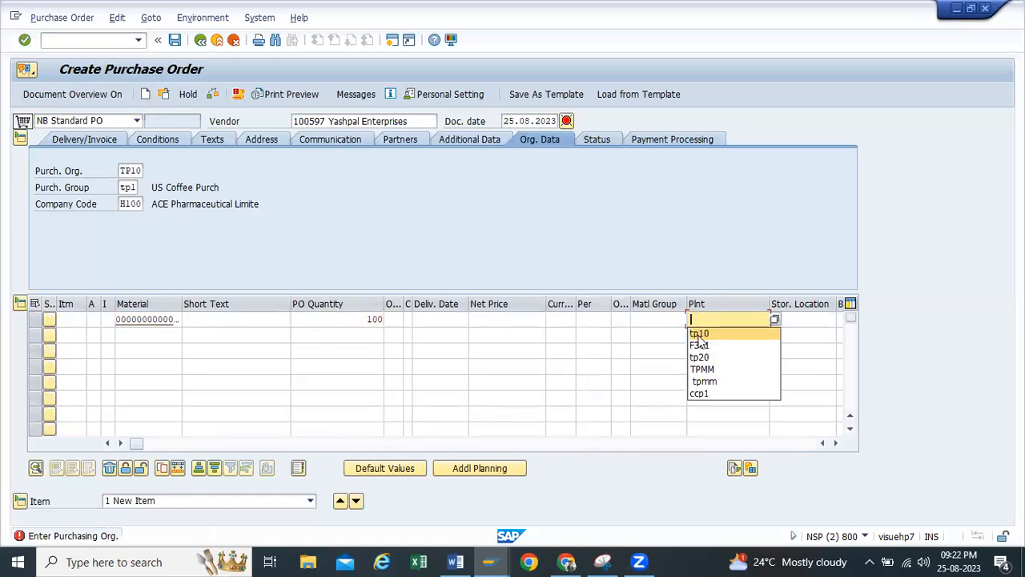
left_click(703, 334)
left_click(794, 319)
left_click(783, 334)
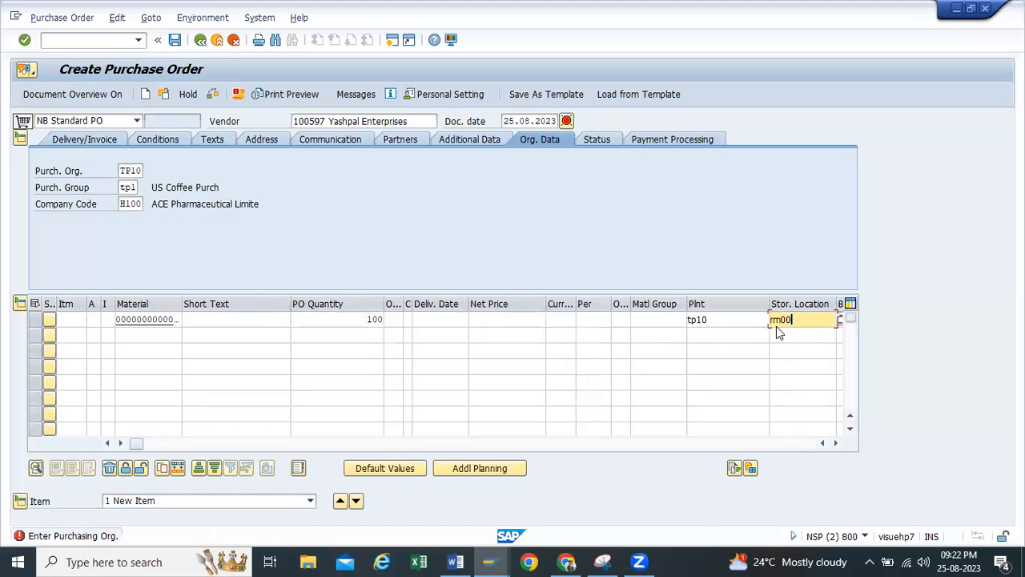
key("Return")
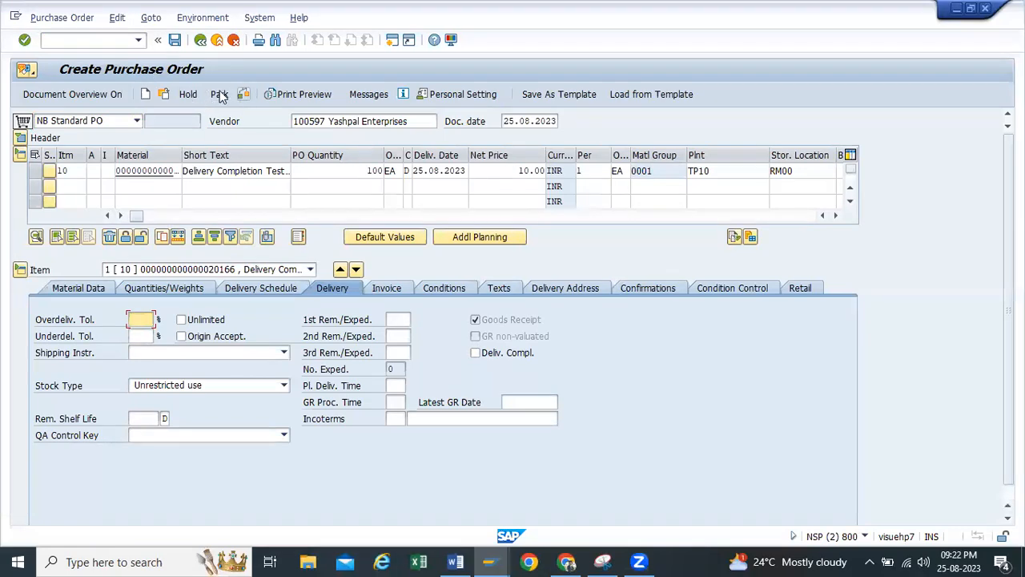
left_click(245, 94)
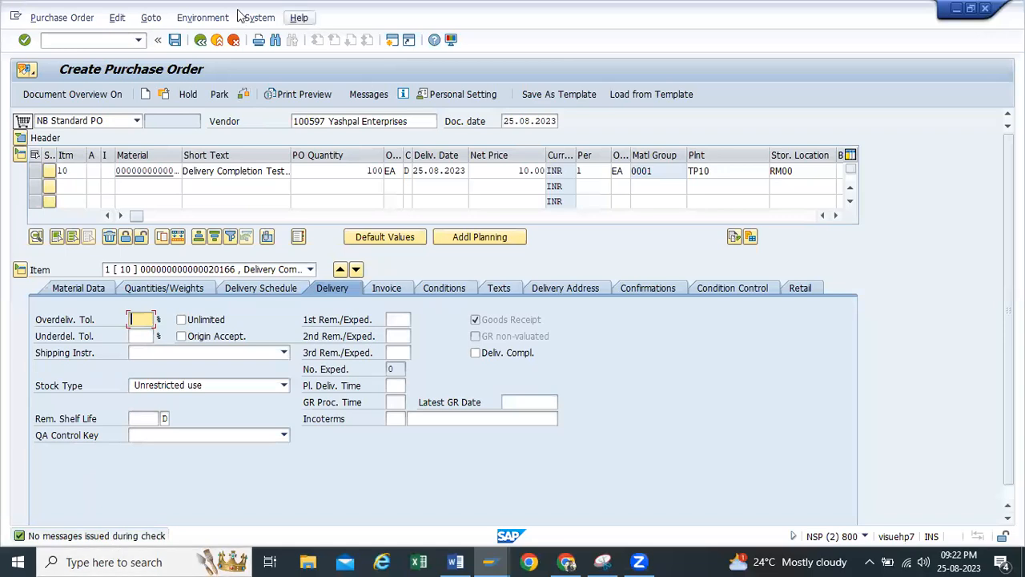
left_click(176, 40)
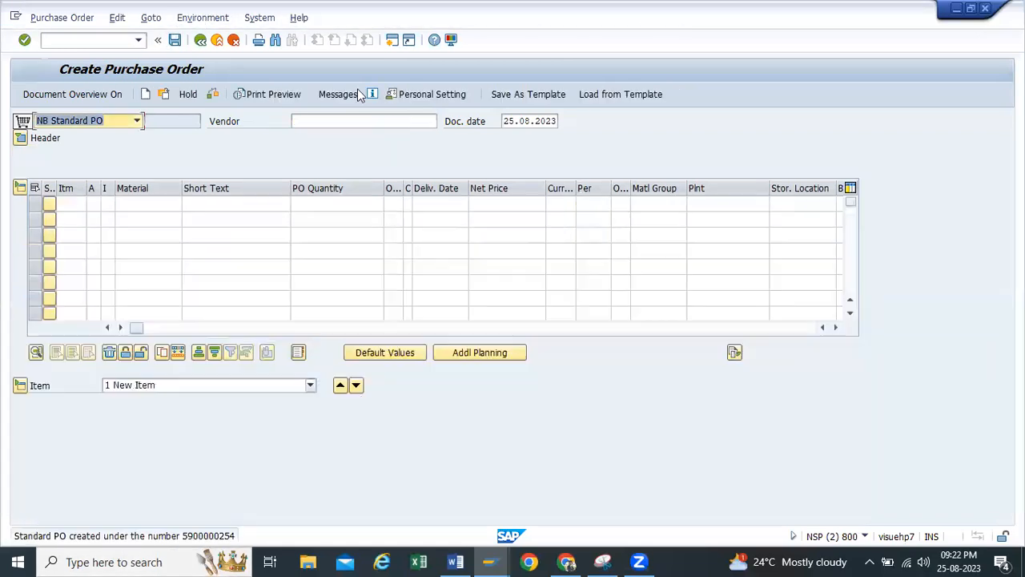
Copy the purchase order's creation message and paste it under the previous one in the Word test case document
double_click(214, 538)
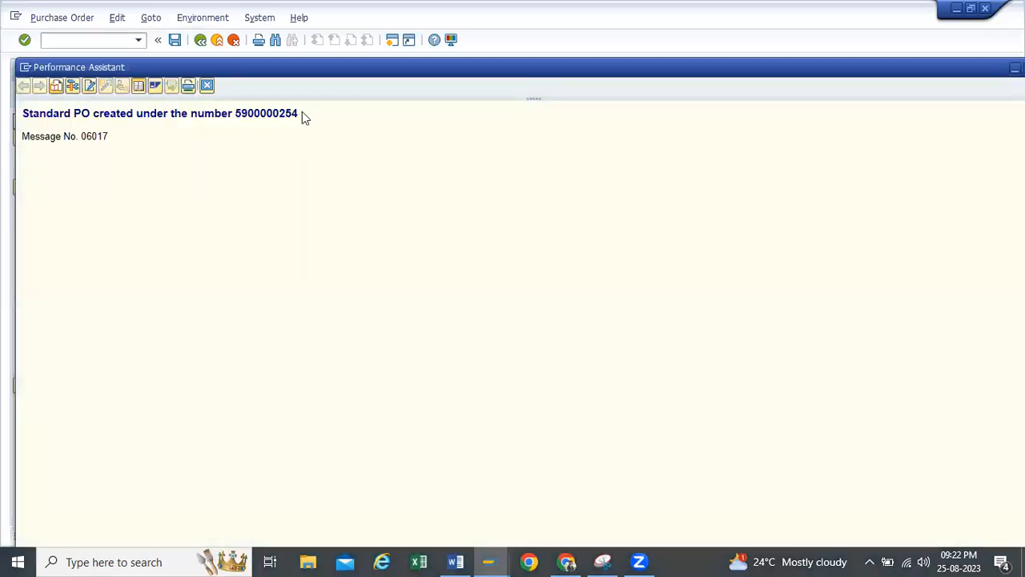
left_click_drag(301, 113, 39, 120)
key("ctrl+c")
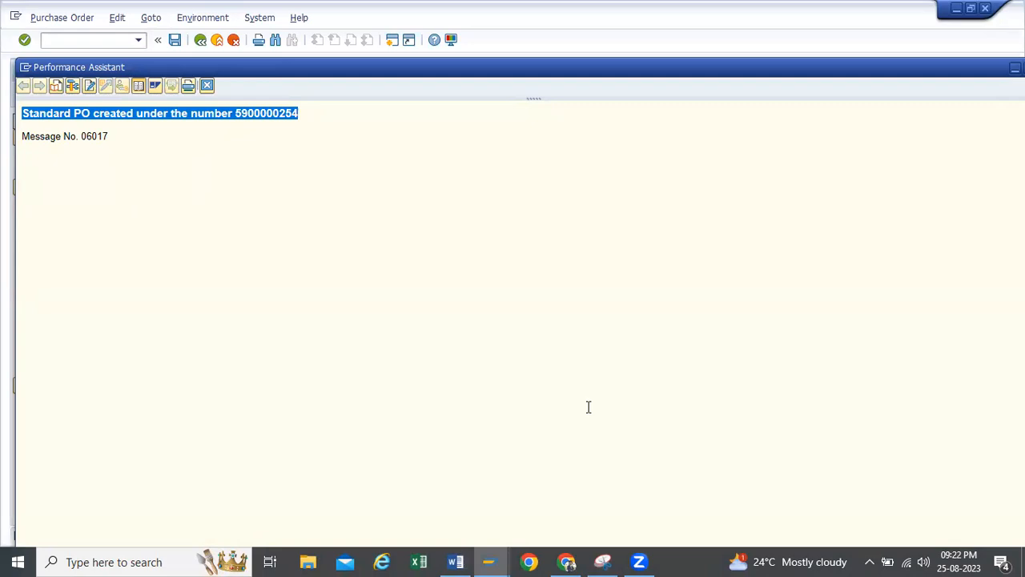
key("alt+Tab")
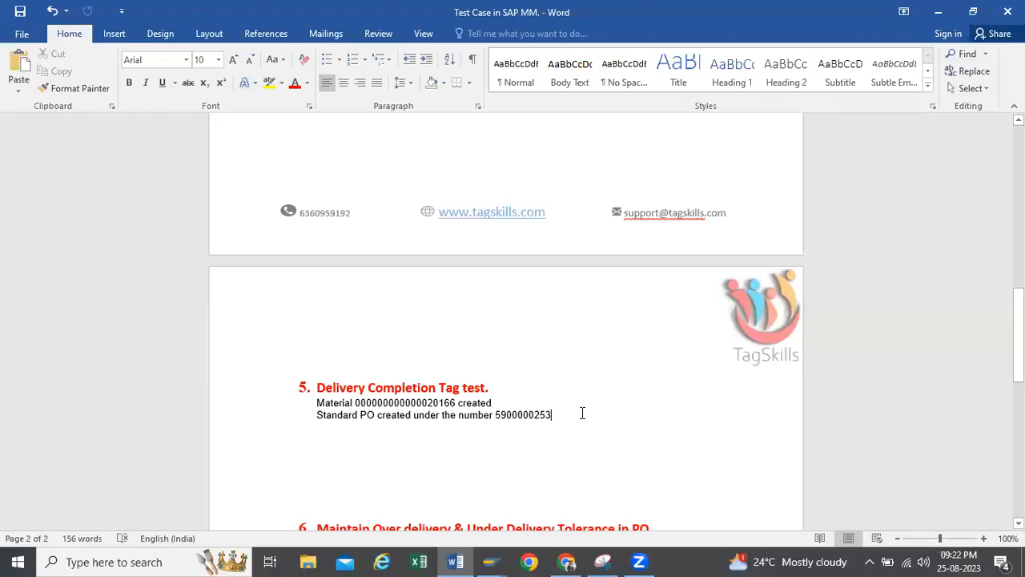
key("ctrl+v")
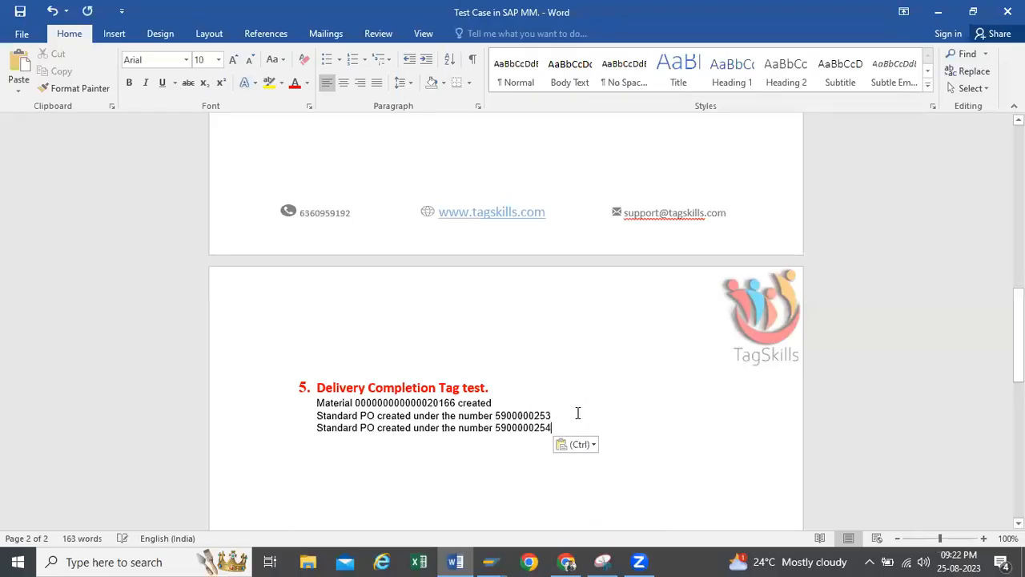
Copy the new purchase order's number from Word and load it into a goods receipt (migo) in SAP
left_click_drag(553, 427, 496, 427)
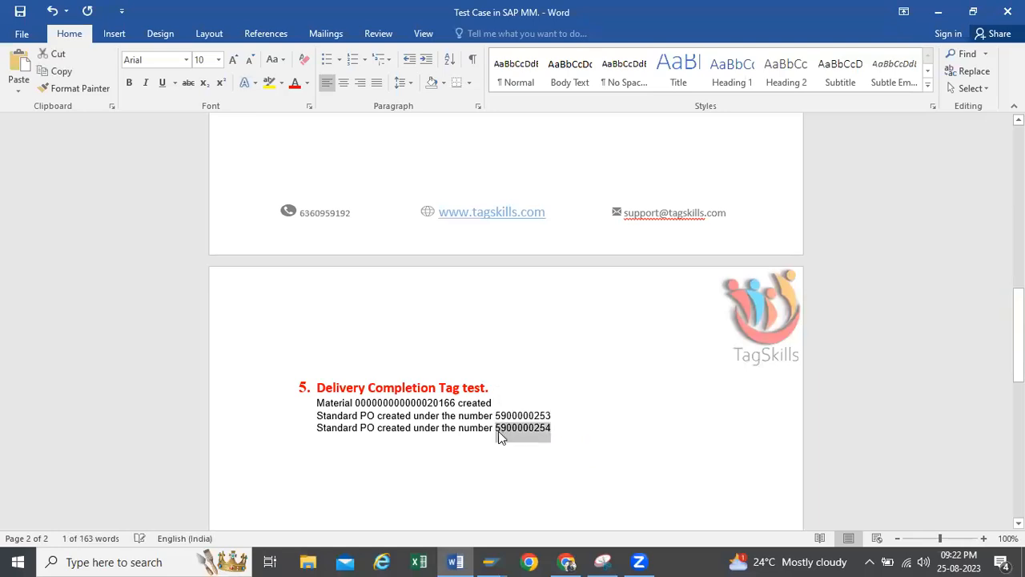
key("alt+Tab")
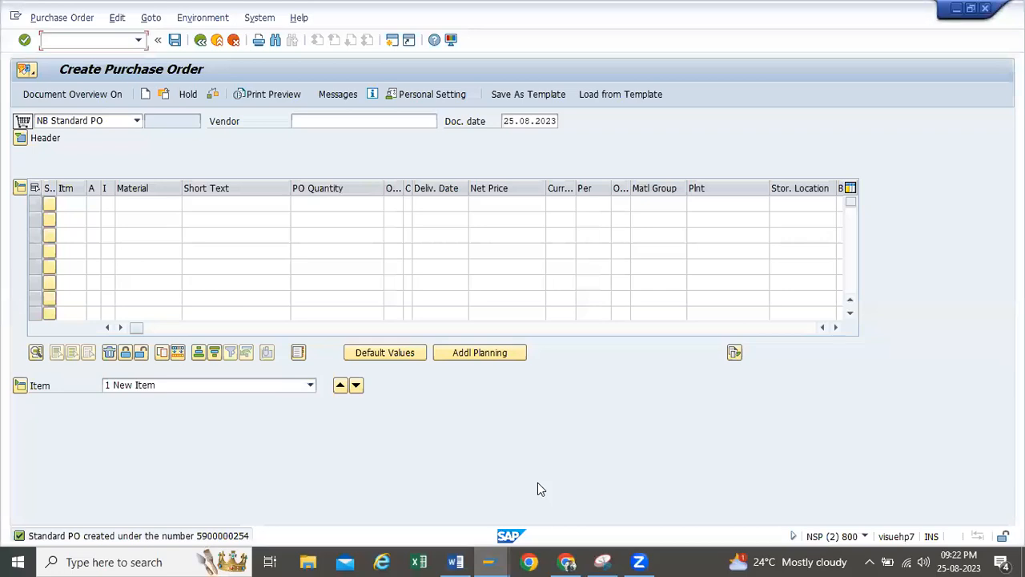
left_click(200, 39)
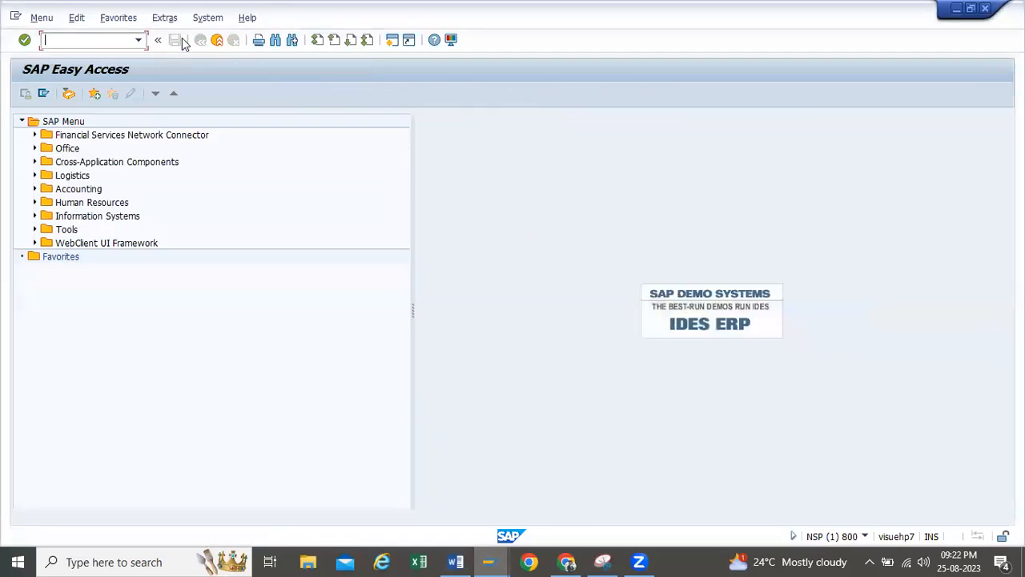
left_click(141, 38)
left_click(88, 65)
key("Return")
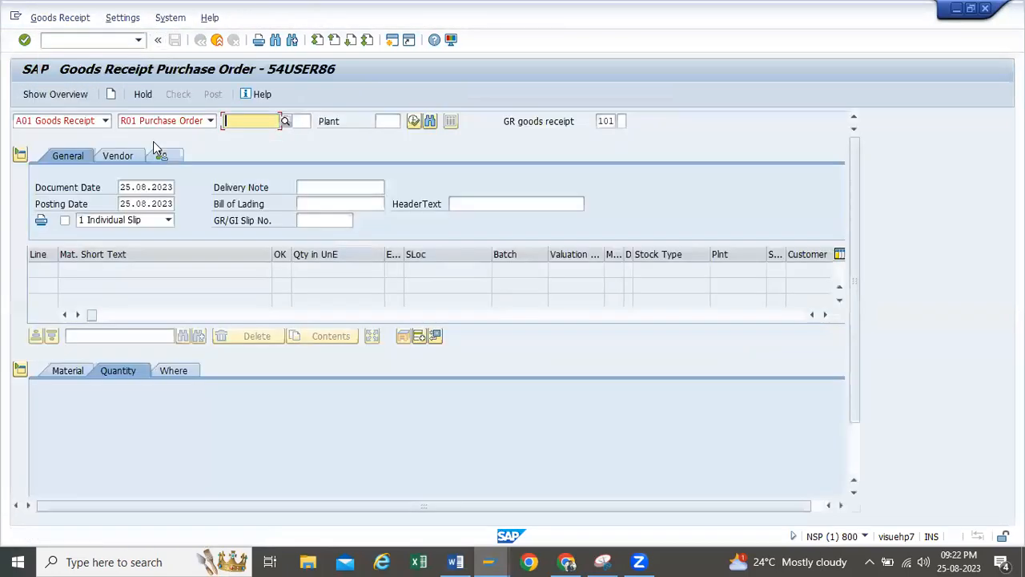
key("ctrl+v")
key("Return")
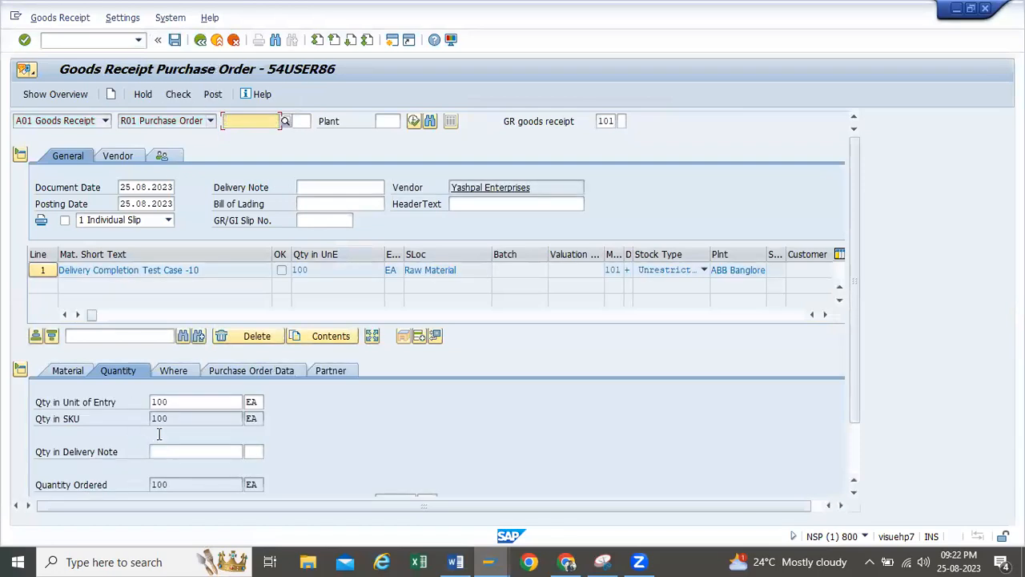
Set the goods receipt quantity to 75 and the item's "Del.Completed" indicator to 2 Set
double_click(177, 401)
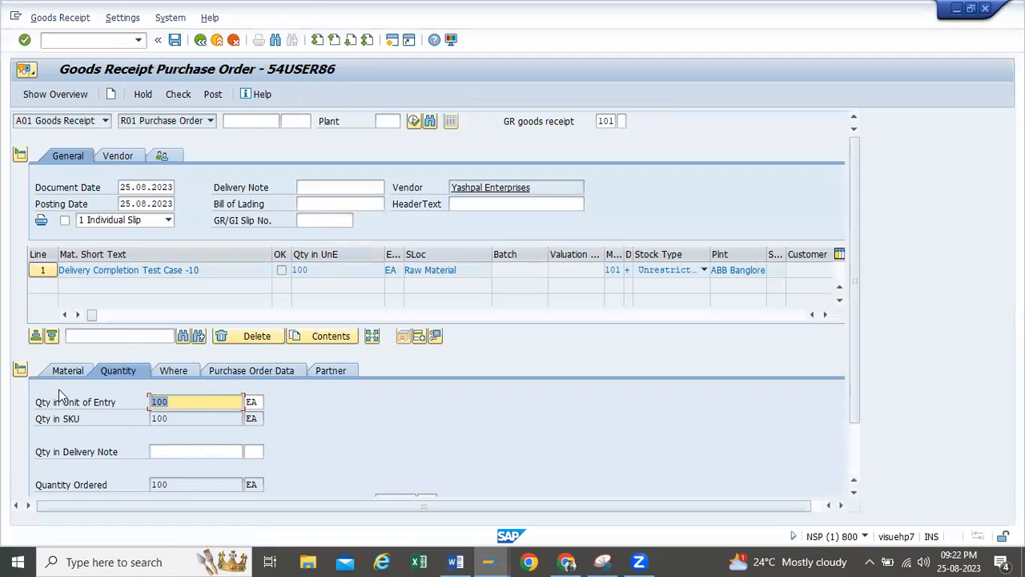
key("BackSpace")
type("75")
left_click(224, 373)
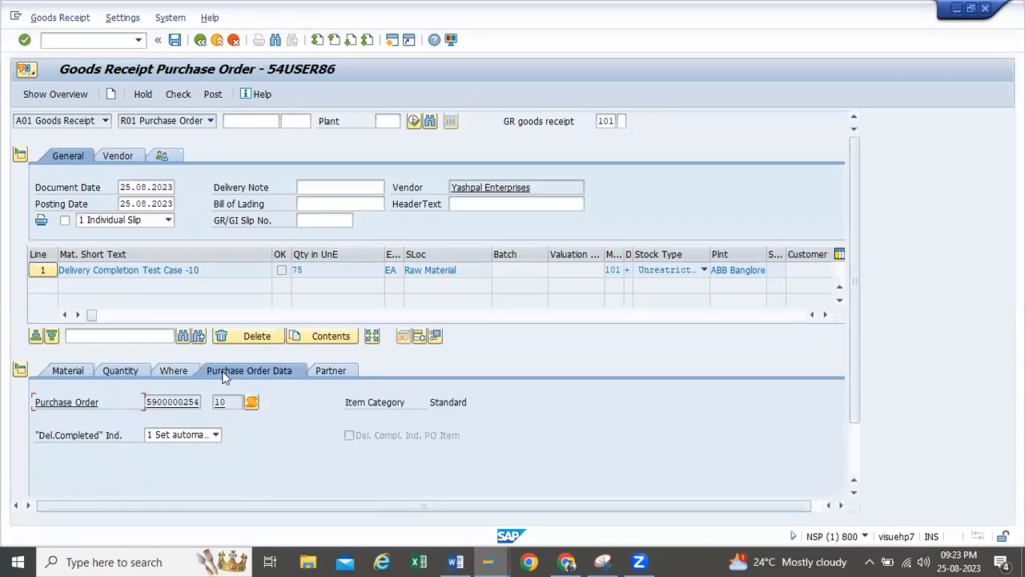
left_click(215, 434)
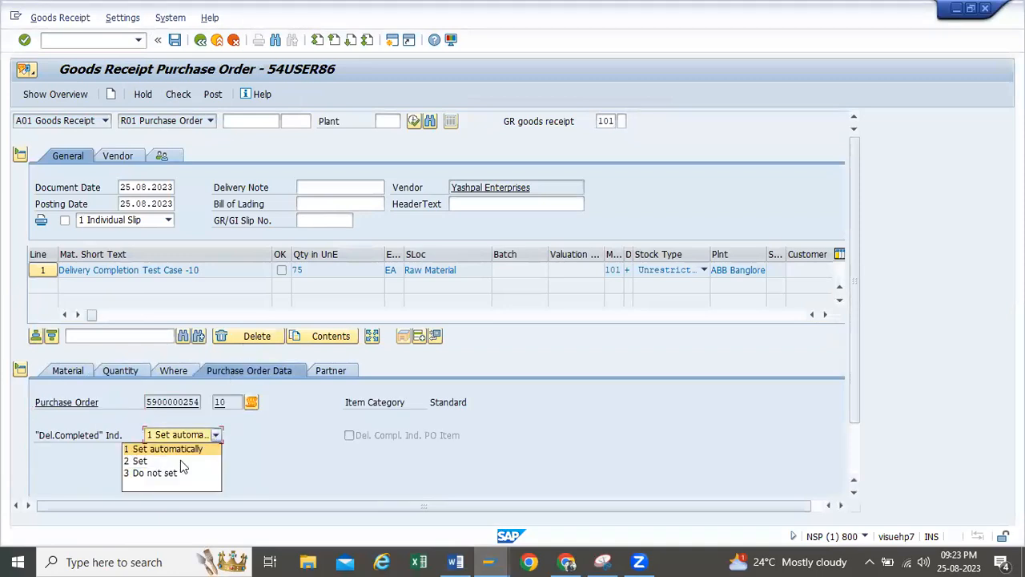
left_click(140, 462)
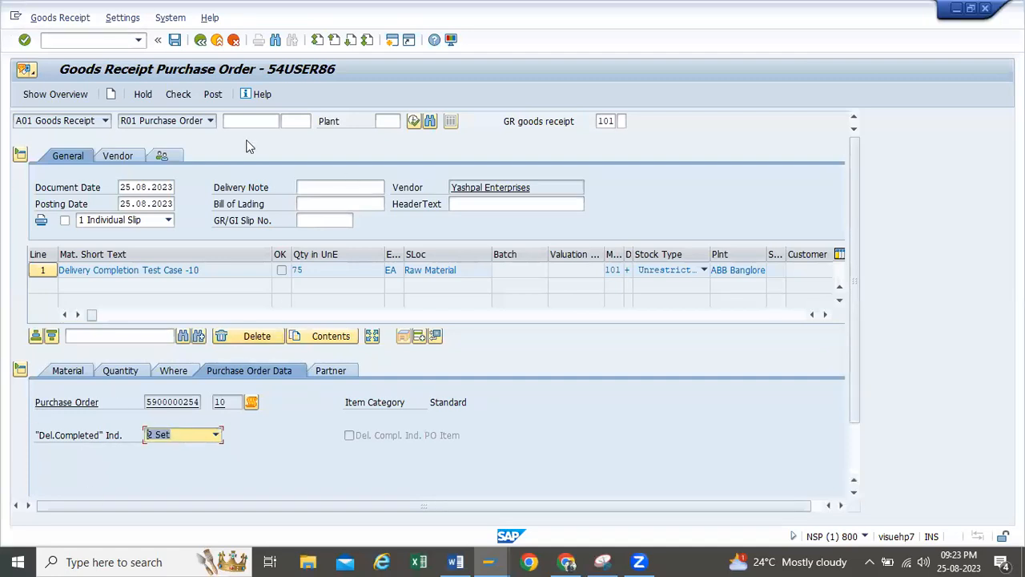
left_click(217, 434)
left_click(152, 462)
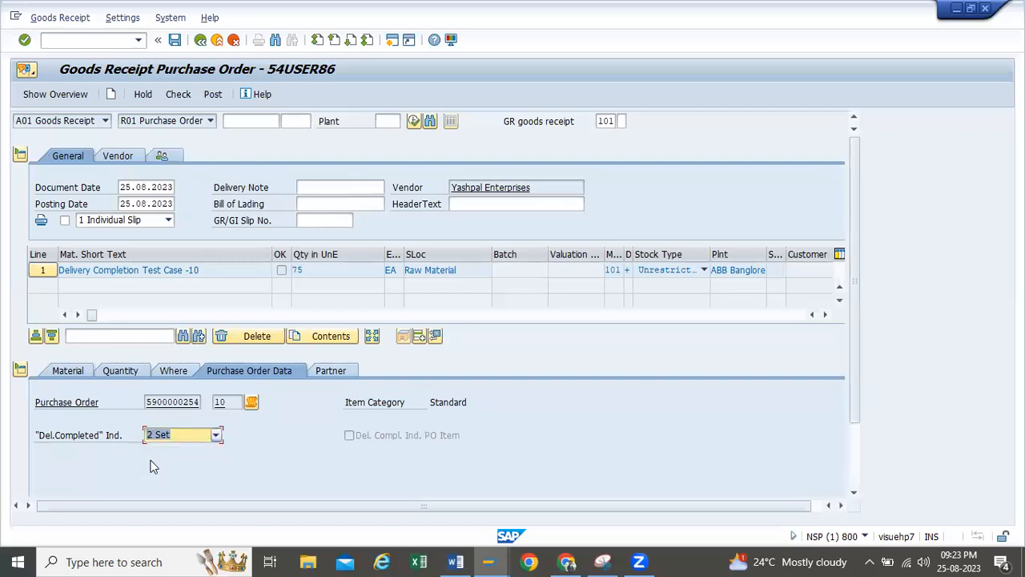
Mark the item as OK, then check and post the goods receipt
left_click(178, 94)
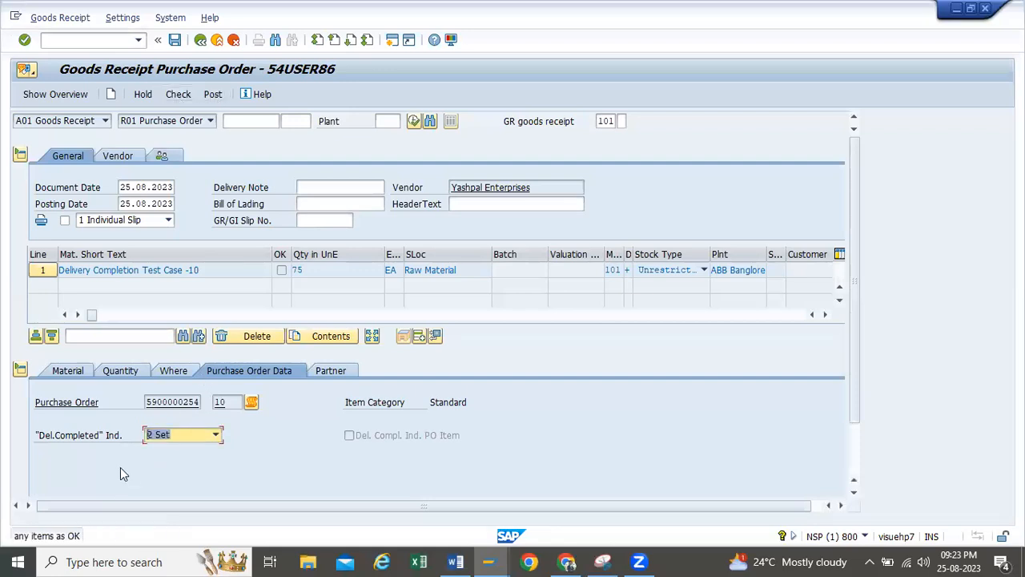
scroll(152, 460, "down", 2)
left_click(70, 486)
scroll(112, 457, "up", 2)
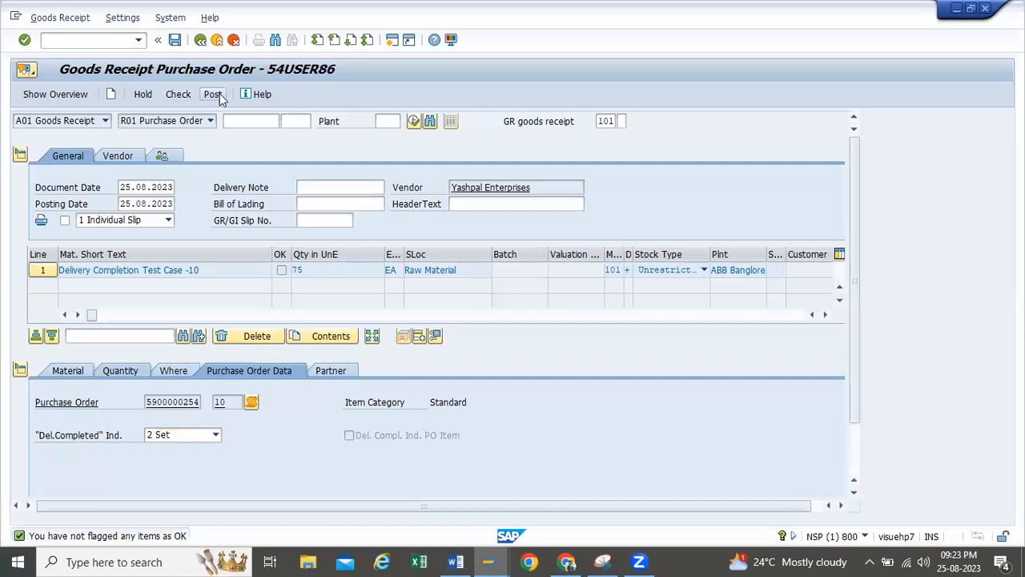
left_click(215, 95)
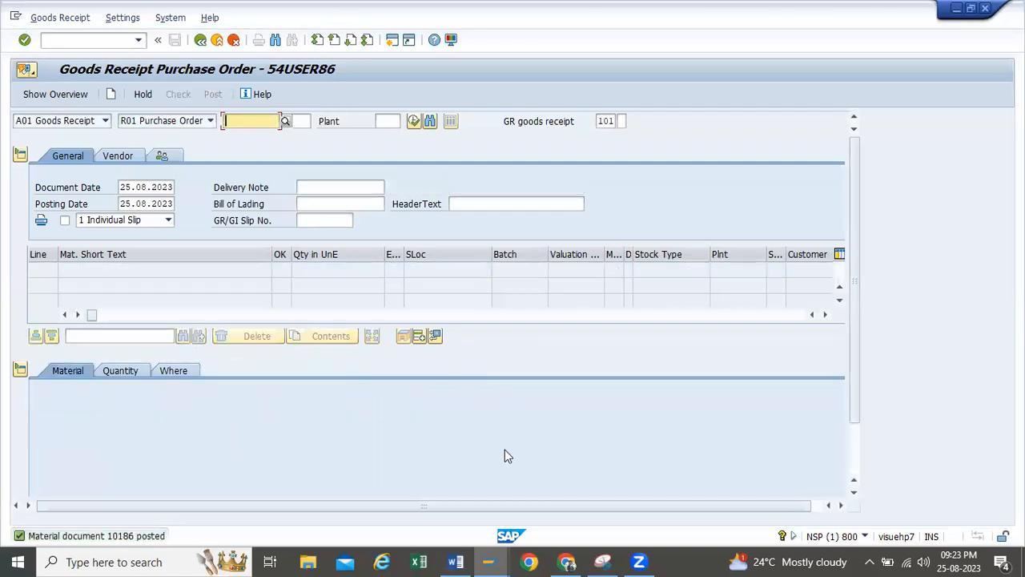
Switch to the other session and load the new purchase order for display
left_click(498, 559)
left_click(499, 467)
left_click(77, 20)
left_click(254, 152)
left_click(164, 95)
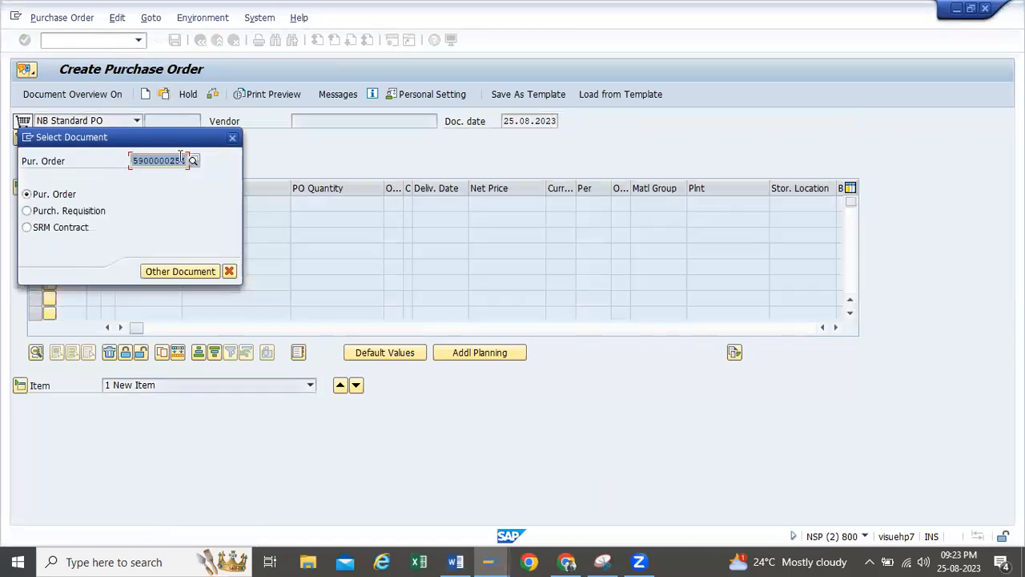
key("Return")
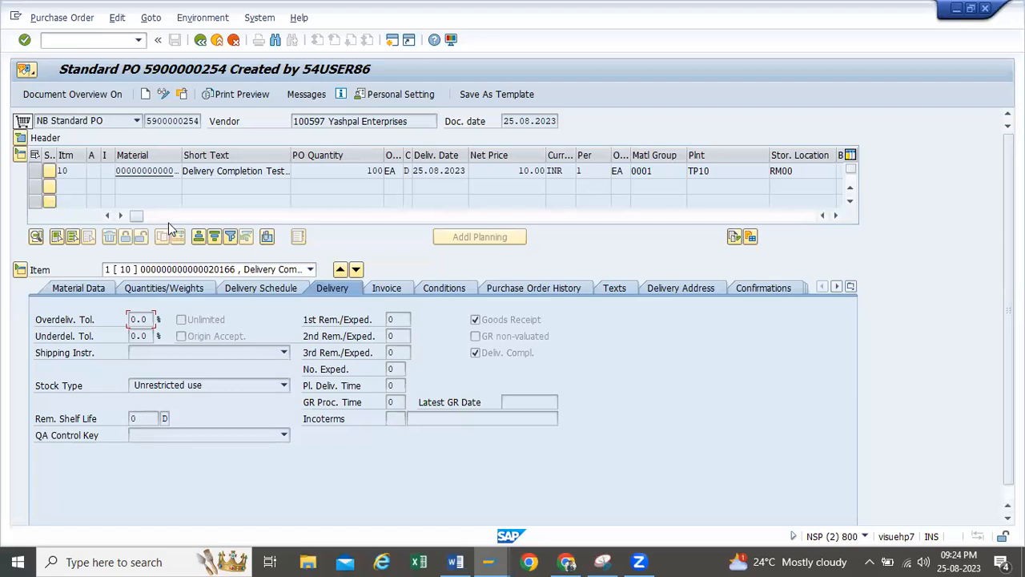
Examine the item's purchase order history, ordered quantity and delivery completion indicator
left_click(503, 293)
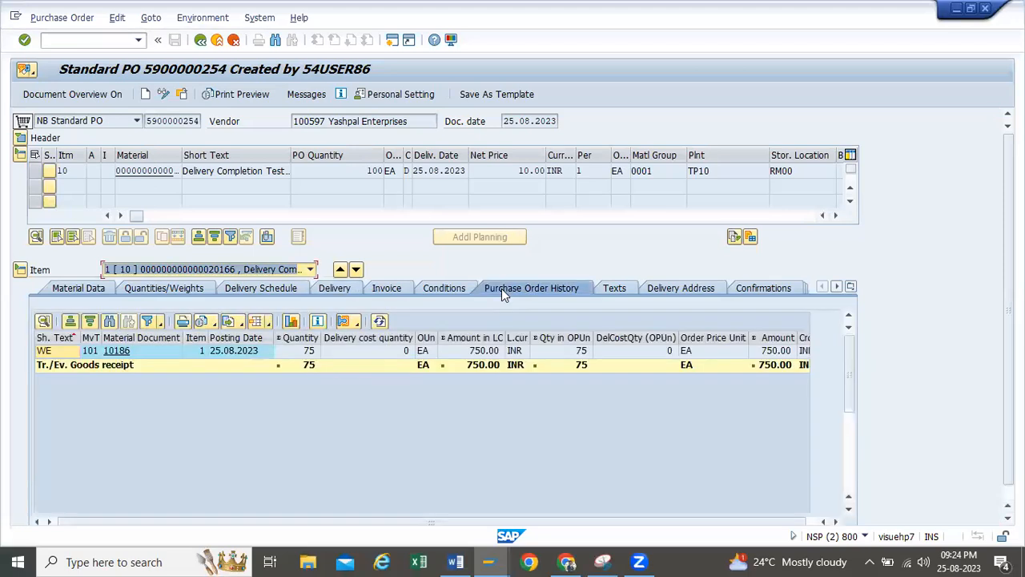
double_click(355, 170)
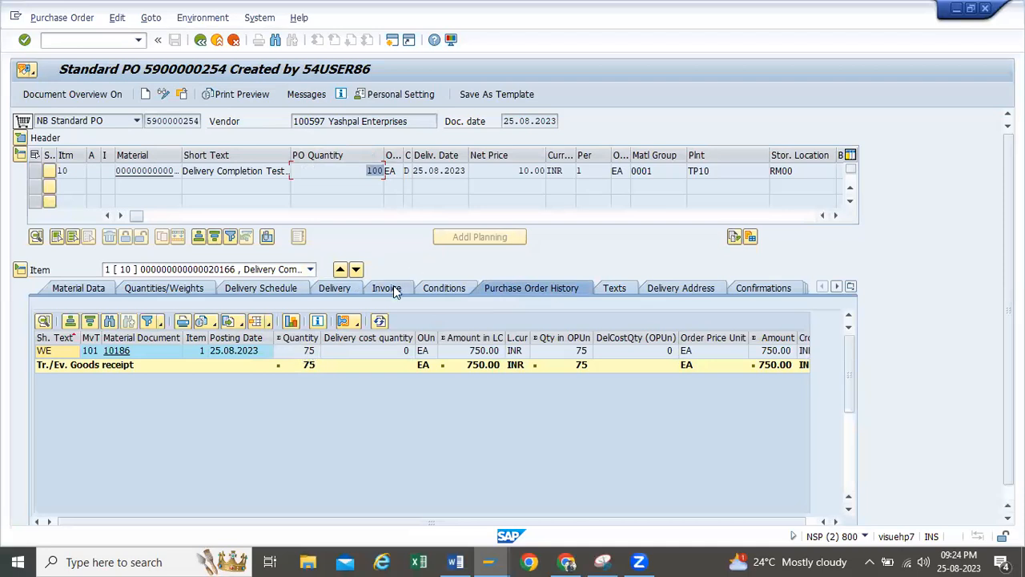
key("Return")
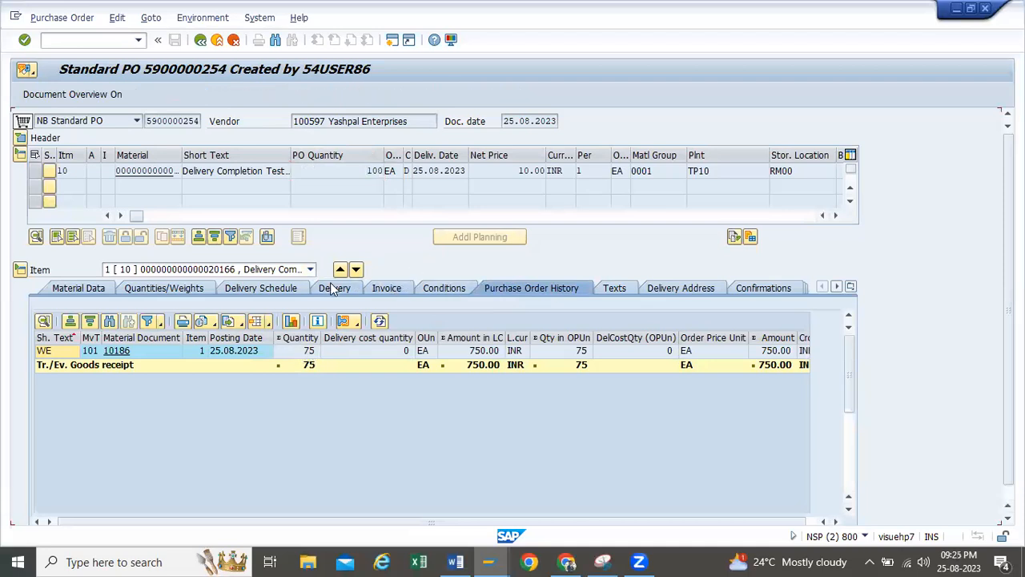
left_click(333, 288)
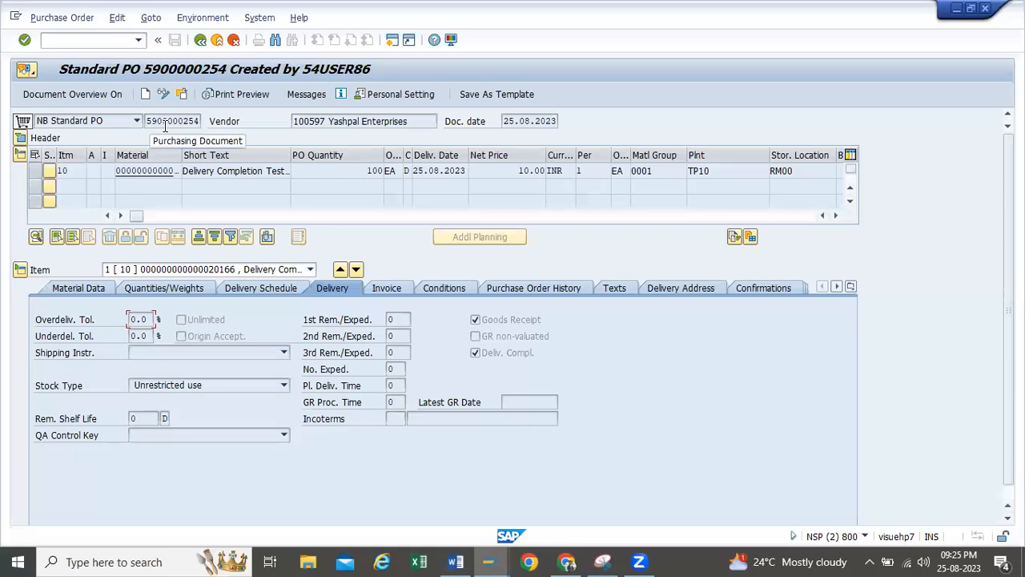
Copy the displayed purchase order's number and open purchase order creation in the same session
left_click(200, 121)
double_click(199, 121)
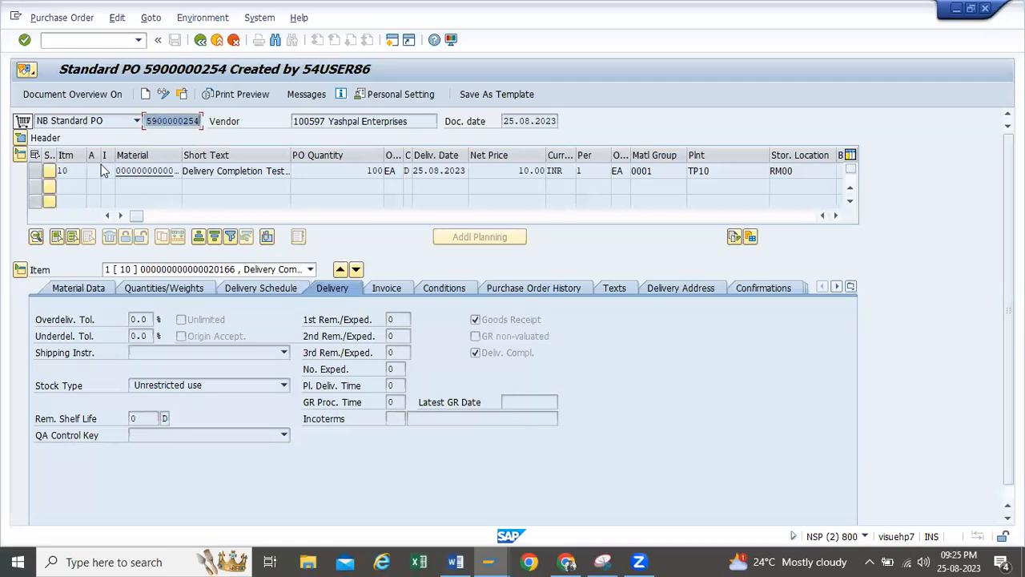
left_click_drag(199, 121, 140, 121)
key("ctrl+c")
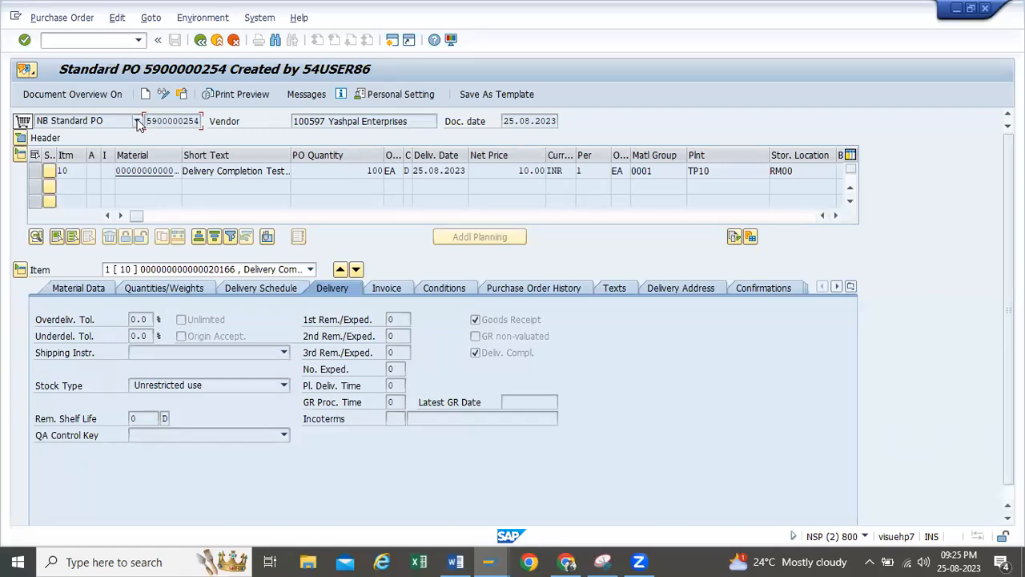
left_click(201, 41)
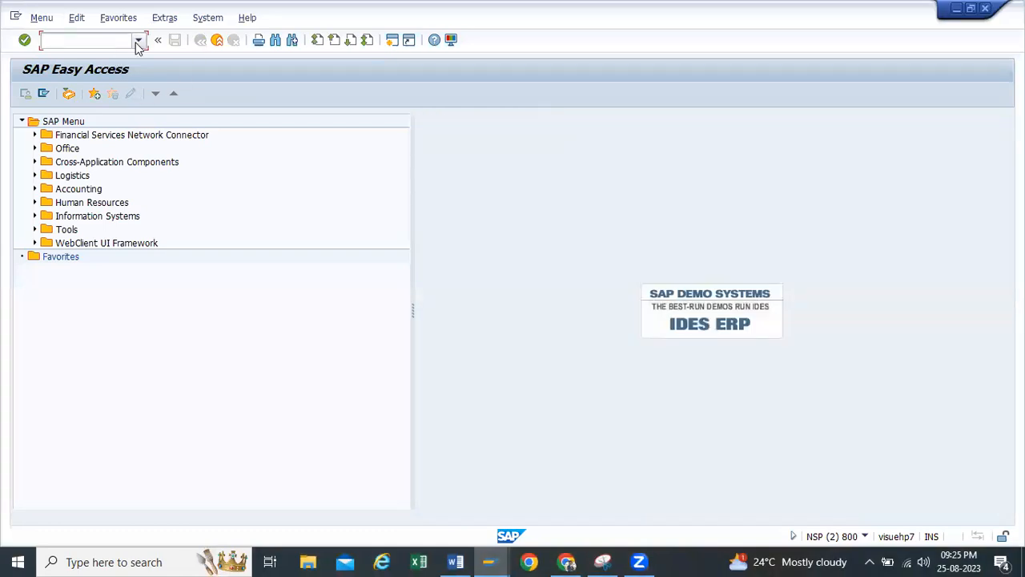
left_click(138, 40)
left_click(88, 70)
key("Return")
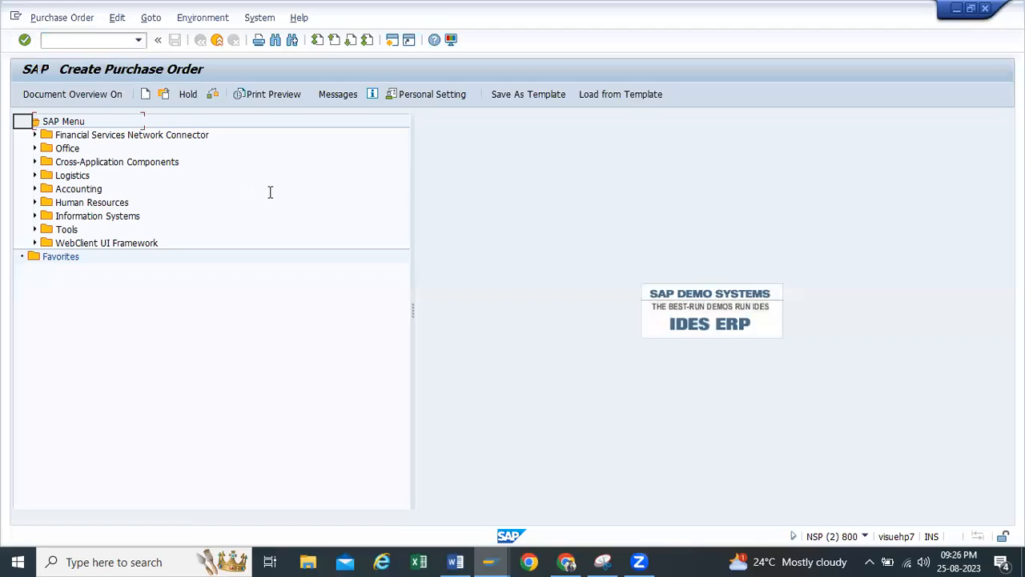
Enter the copied purchase order number as the first item's purchasing document reference to adopt its vendor and item data
left_click(835, 436)
left_click(835, 437)
left_click(835, 436)
left_click(835, 436)
left_click(835, 436)
left_click(835, 437)
left_click(835, 437)
left_click(835, 436)
left_click(835, 437)
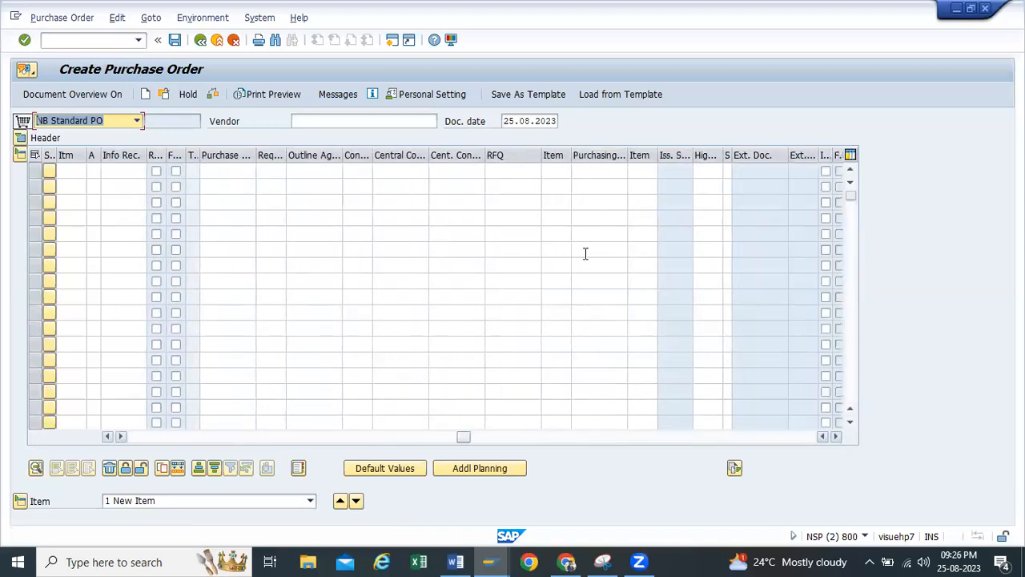
left_click(597, 172)
key("ctrl+v")
key("Return")
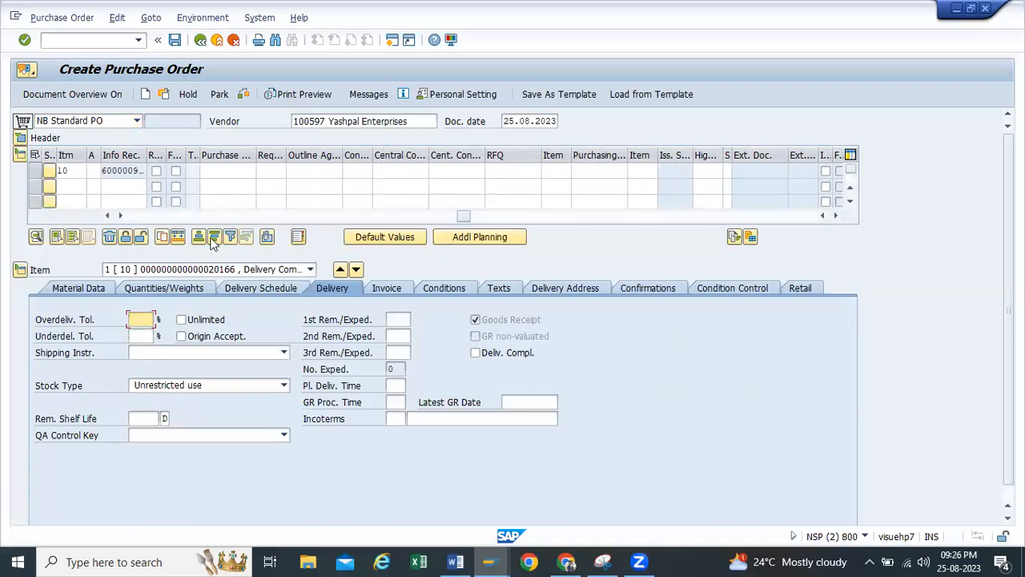
Check and save the new standard purchase order
left_click_drag(461, 215, 136, 215)
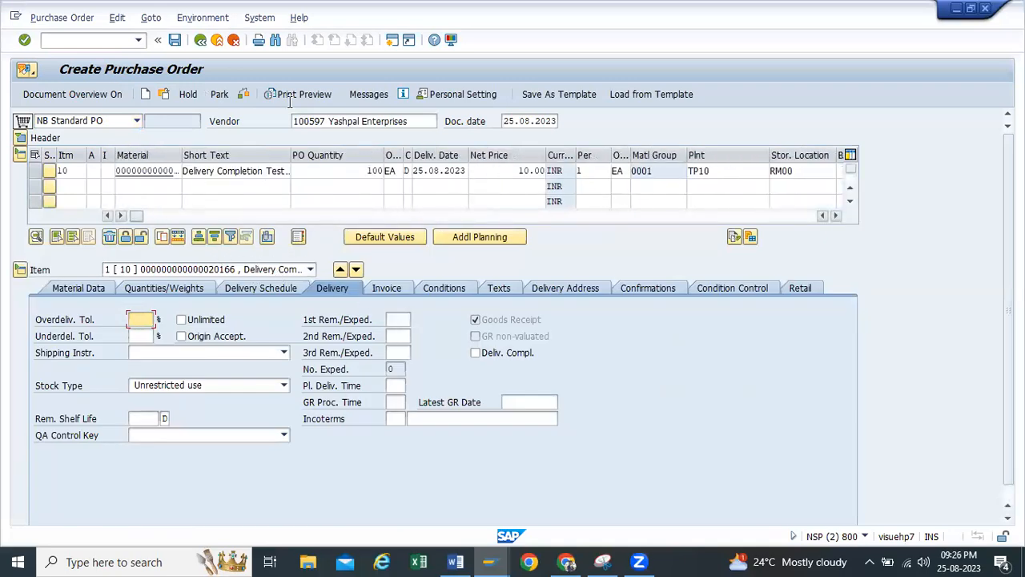
left_click(228, 95)
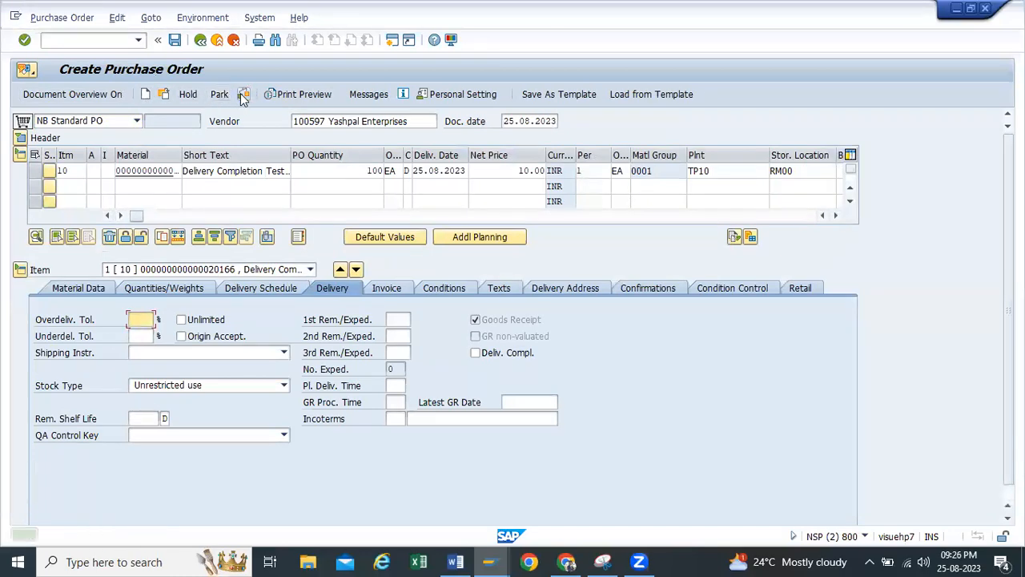
left_click(175, 40)
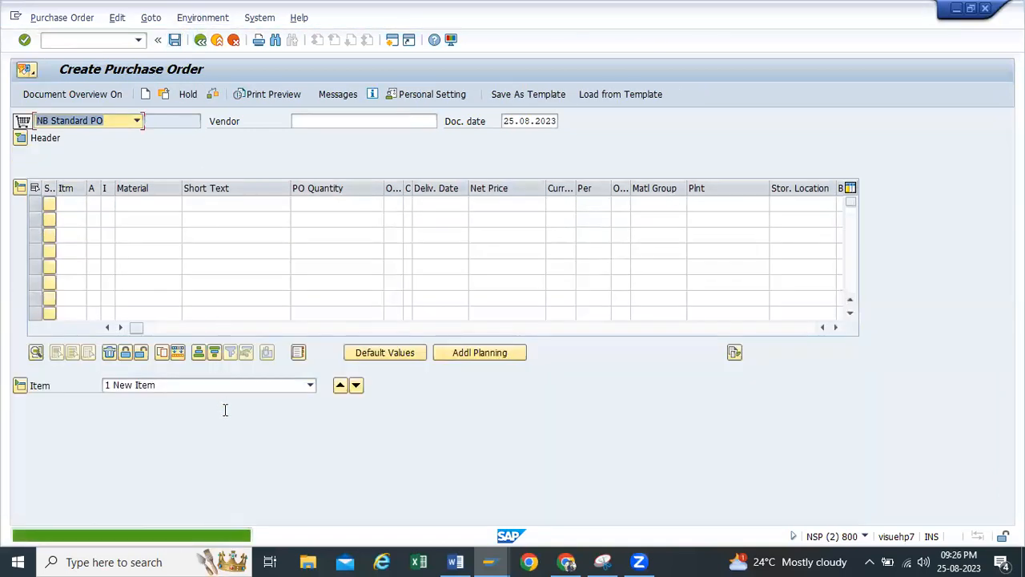
Copy the purchase order creation message and paste it below the earlier entries in the Word test case document
left_click(218, 534)
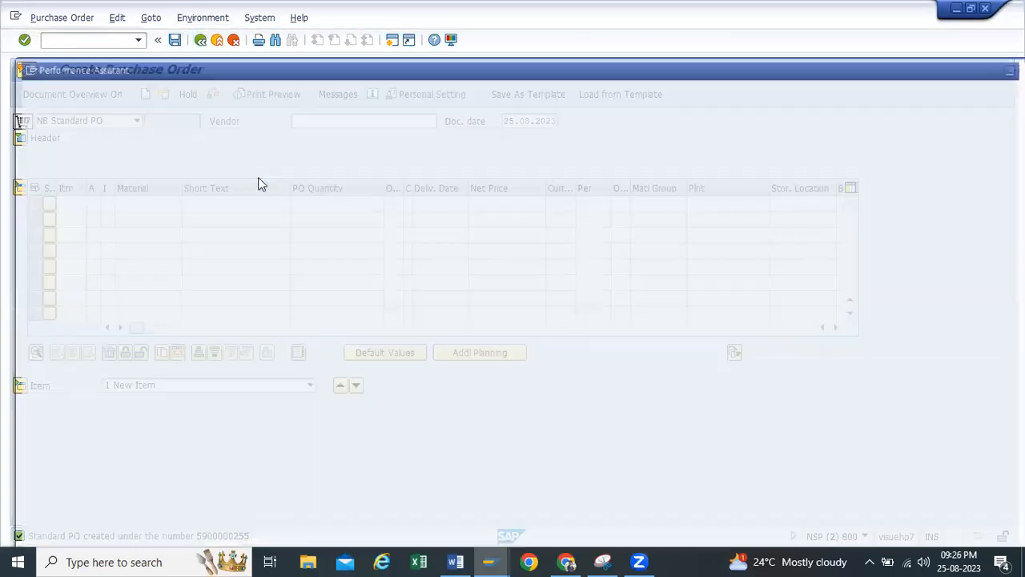
left_click_drag(300, 113, 24, 116)
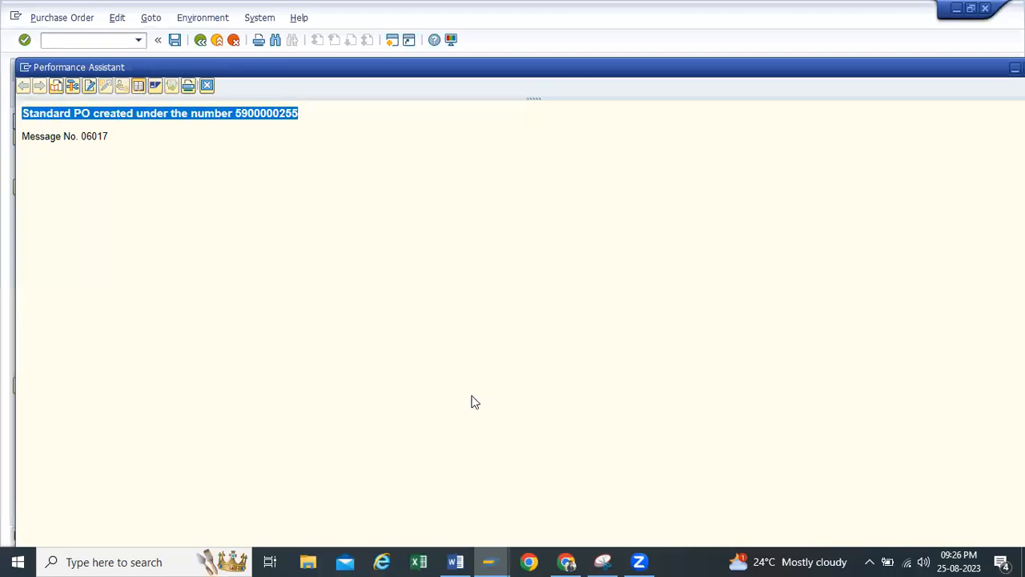
key("alt+Tab")
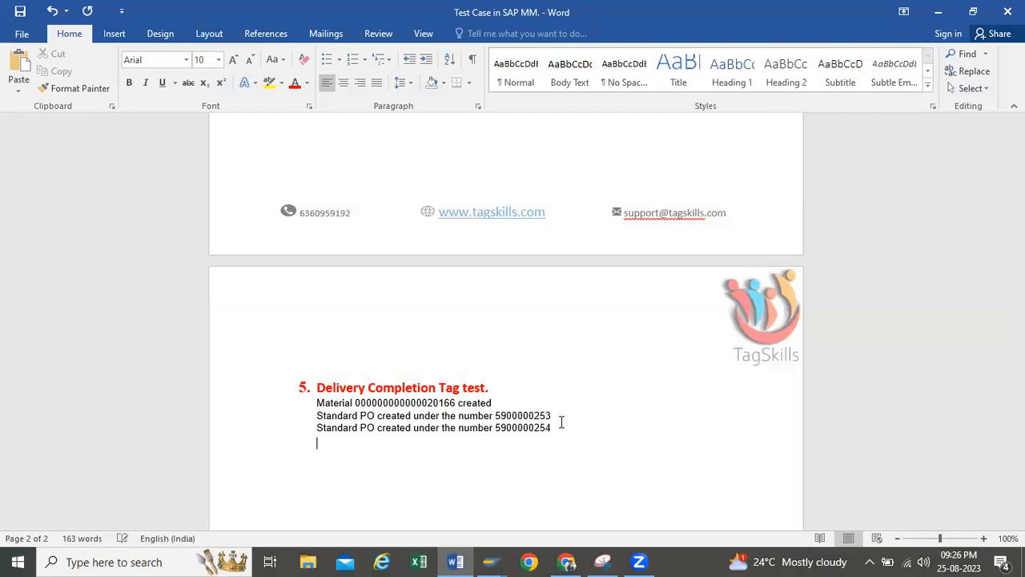
key("ctrl+v")
Copy the new purchase order number from the document and load that order for goods receipt in SAP
left_click_drag(552, 440, 507, 450)
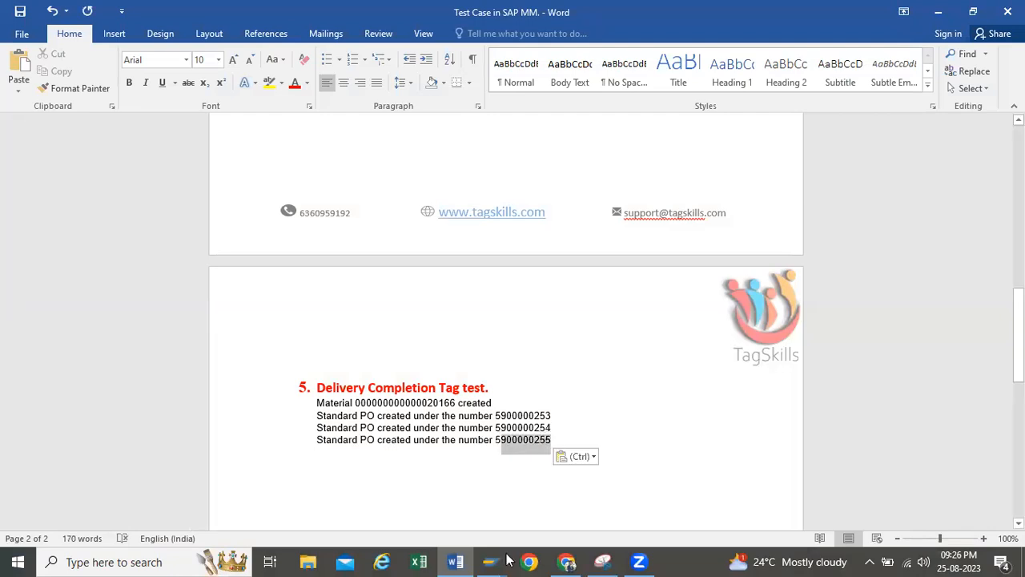
mouse_move(490, 560)
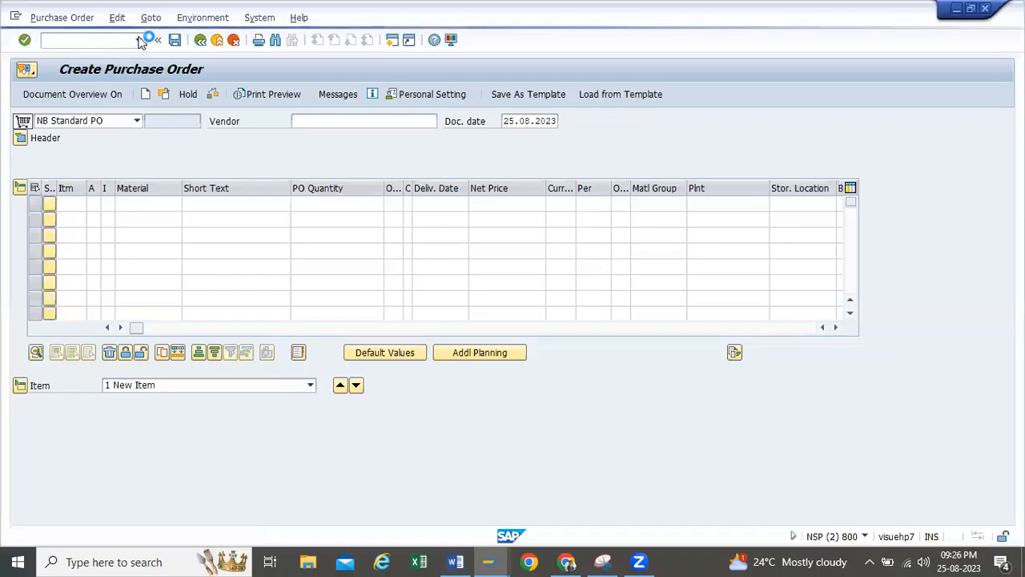
left_click(139, 40)
left_click(56, 69)
key("Return")
key("ctrl+v")
key("Return")
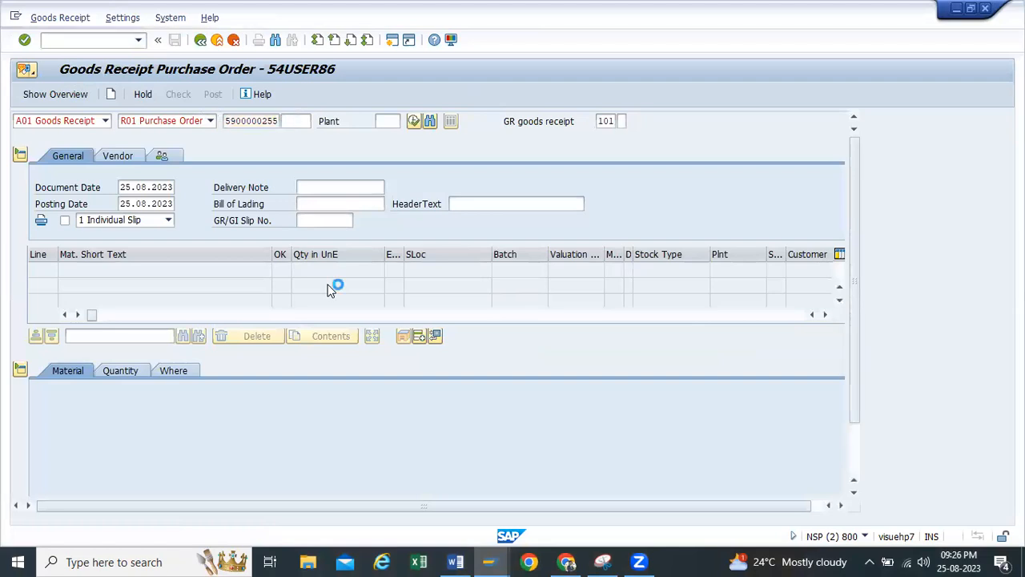
Set the goods receipt item's "Del.Completed" indicator to 3 Do not set
left_click(128, 373)
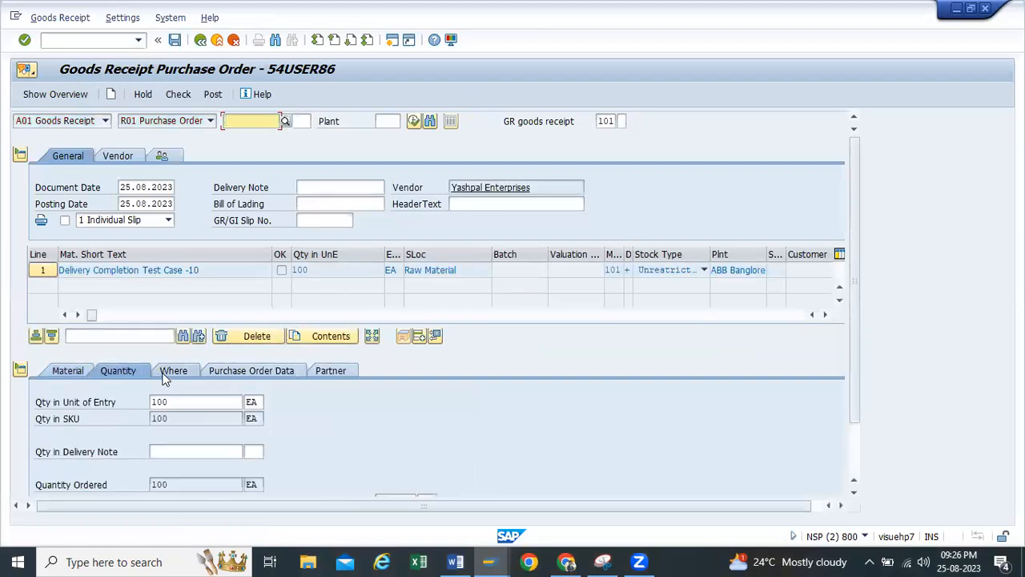
left_click(168, 371)
left_click(223, 373)
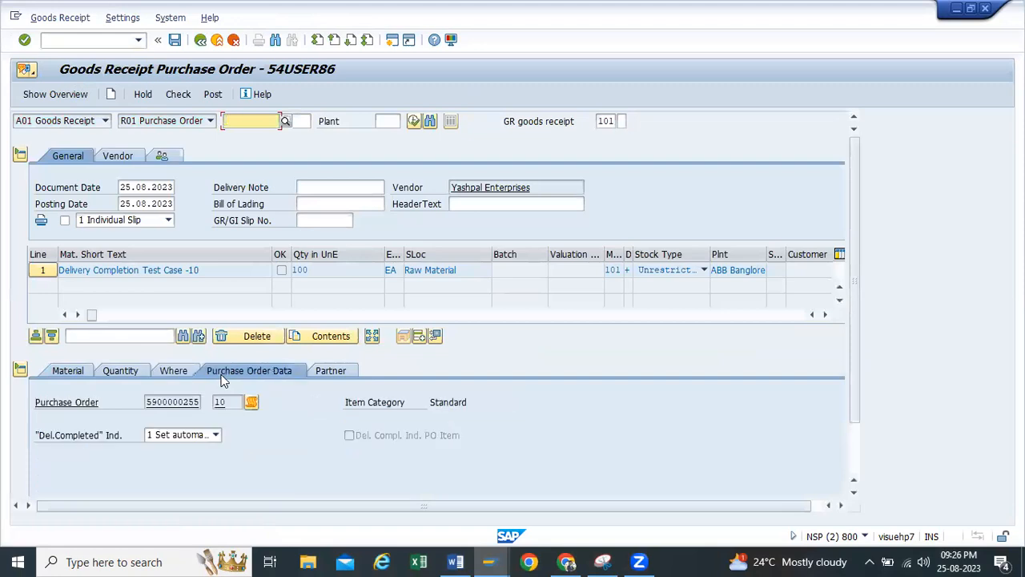
left_click(216, 434)
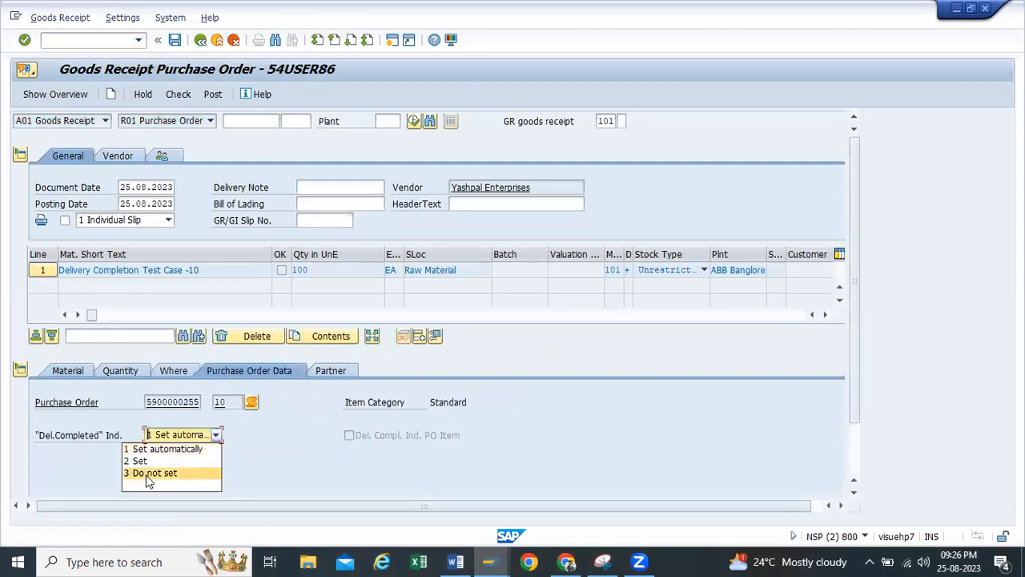
left_click(148, 474)
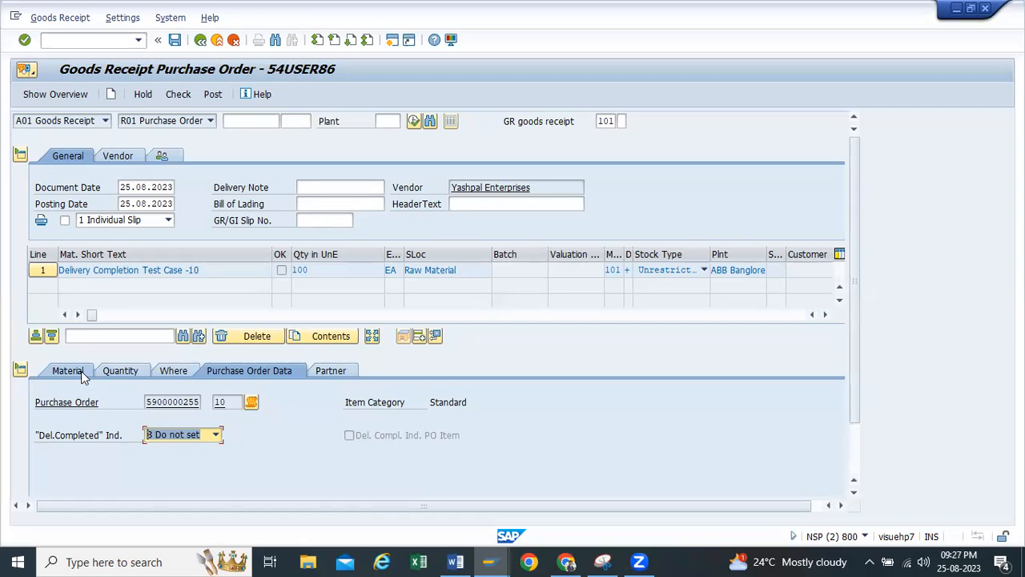
Review the goods receipt item's material, quantity, storage location and purchase order data
left_click(81, 371)
left_click(119, 370)
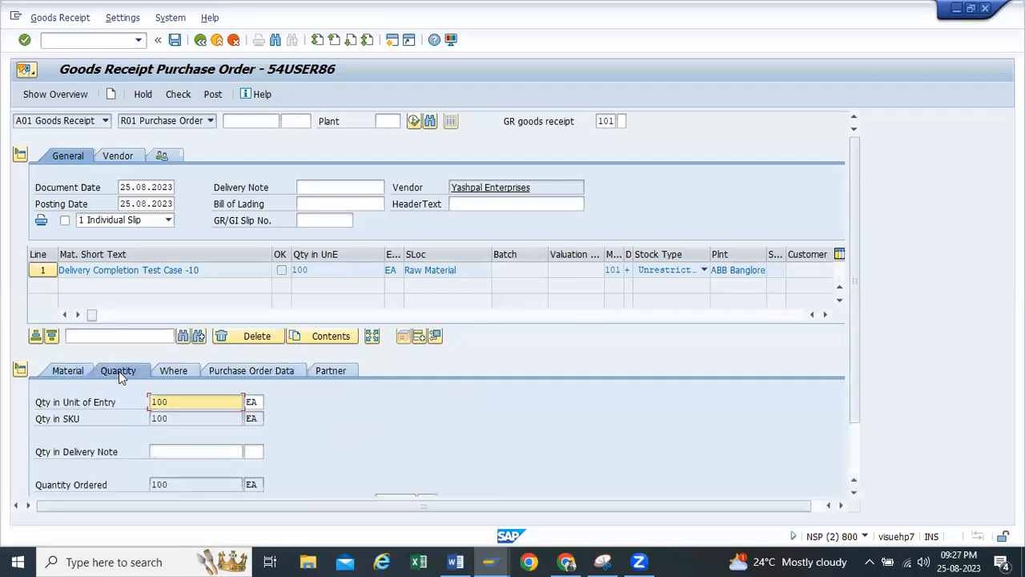
left_click(170, 372)
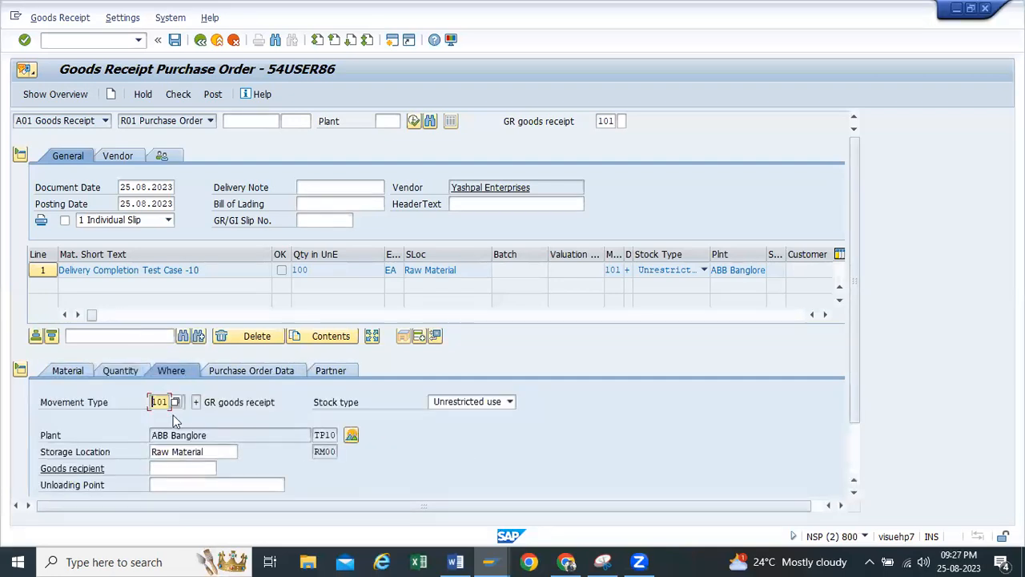
left_click(237, 370)
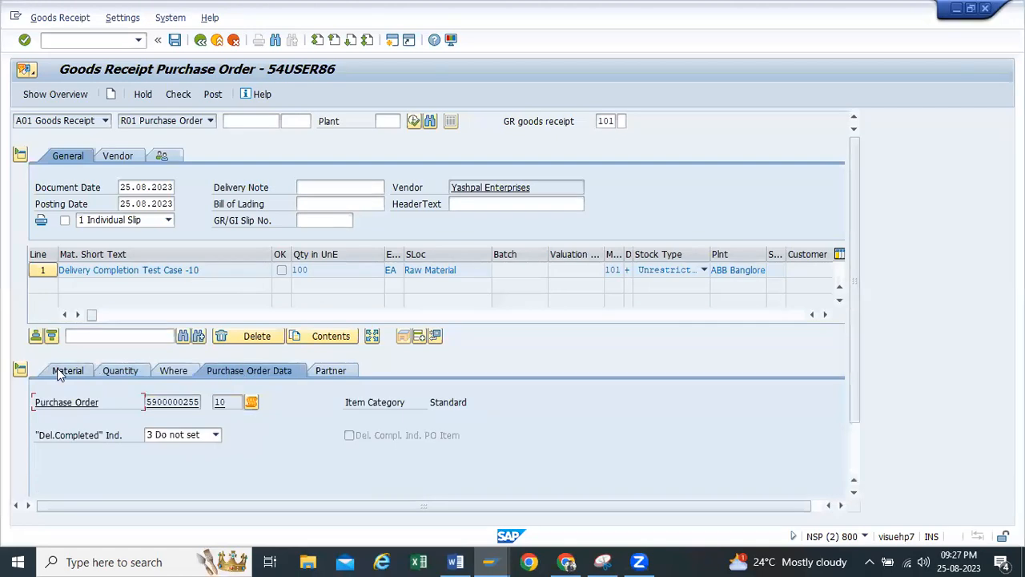
left_click(56, 371)
double_click(300, 270)
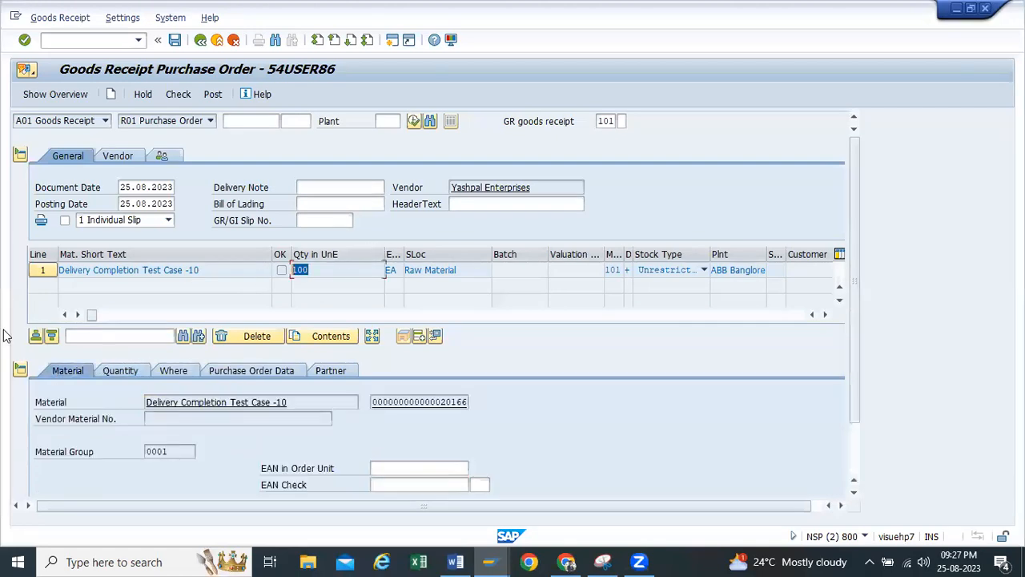
left_click(118, 370)
Mark the full-quantity item as OK, then check and post the goods receipt
scroll(140, 408, "down", 1)
left_click(71, 484)
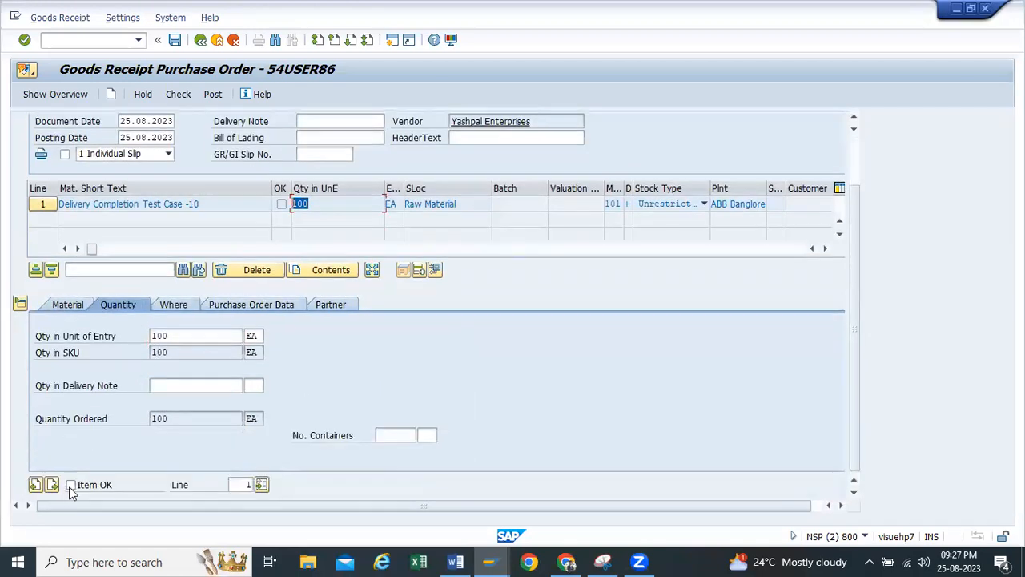
scroll(156, 216, "up", 1)
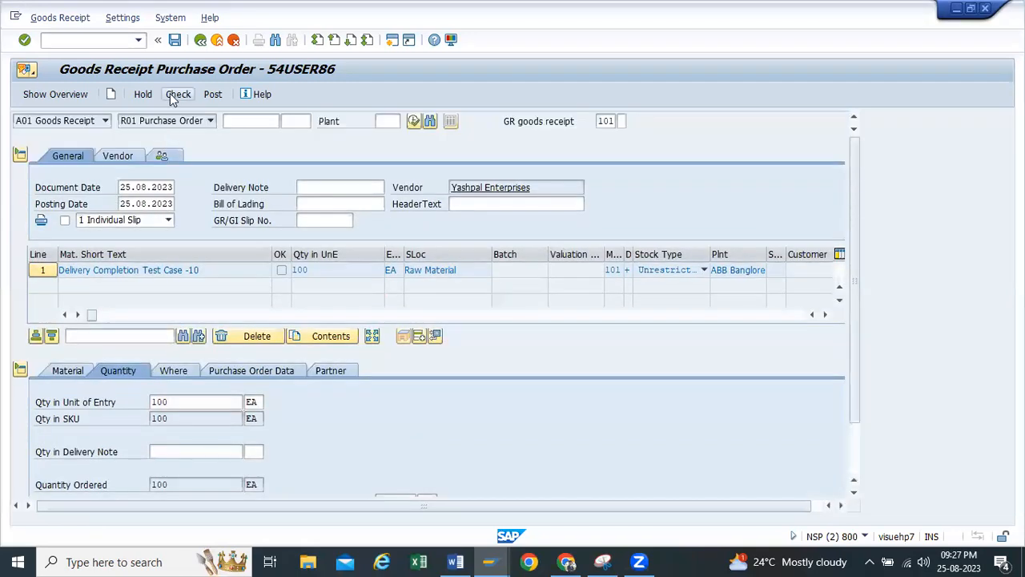
left_click(187, 94)
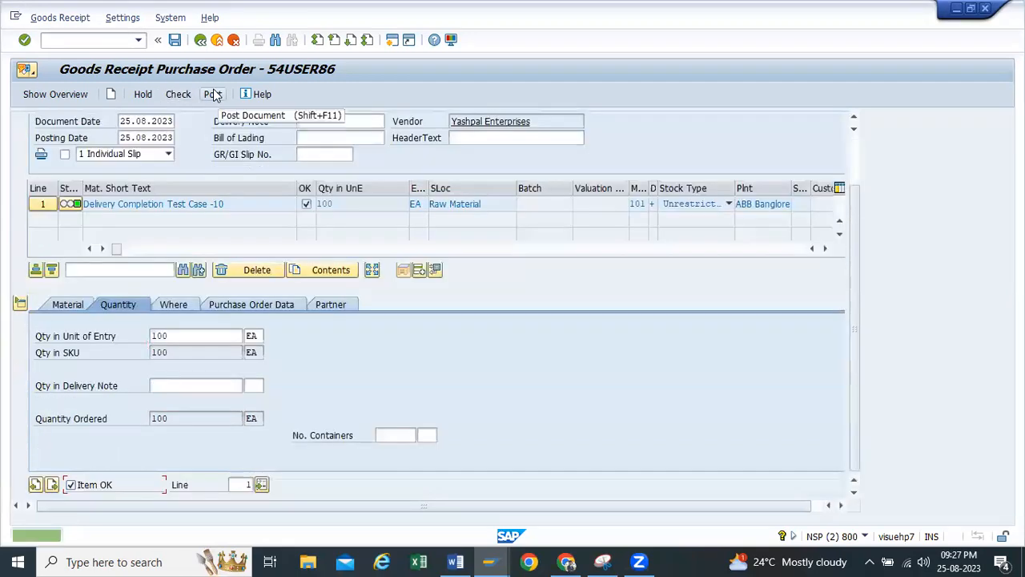
left_click(213, 93)
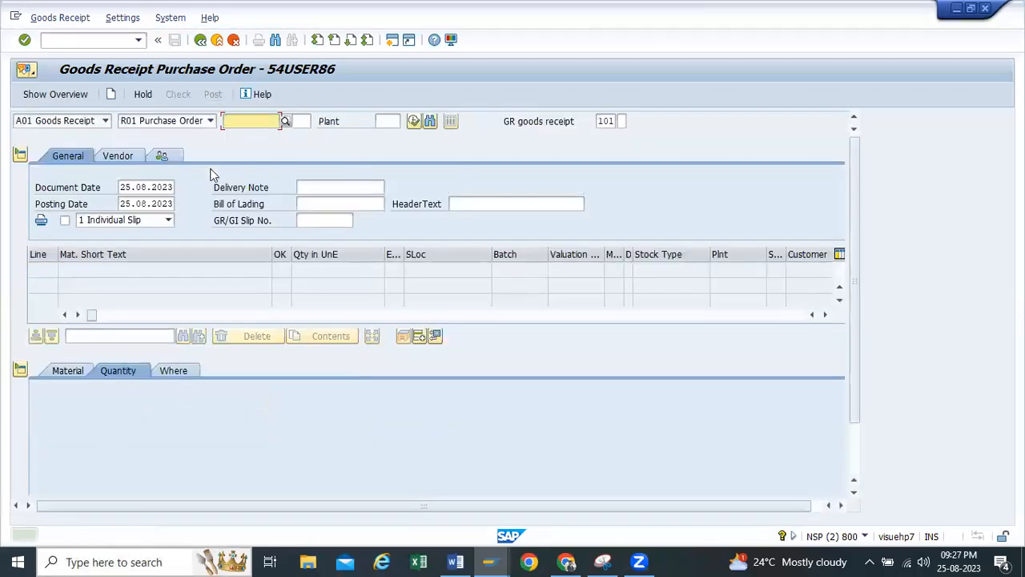
Switch to the other SAP session, leave the goods receipt and display the new purchase order with transaction ME23N
left_click(490, 561)
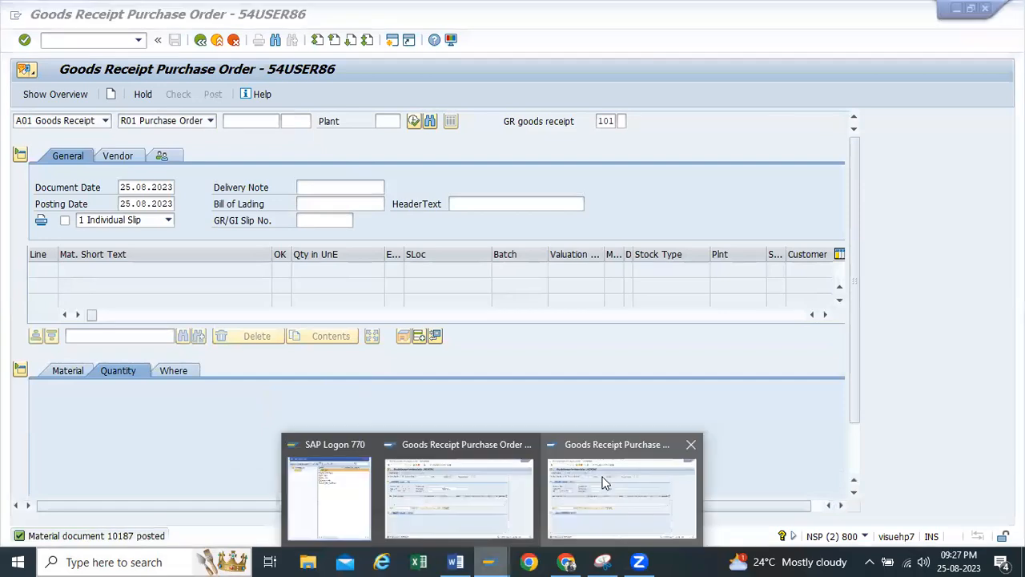
left_click(437, 465)
left_click(200, 40)
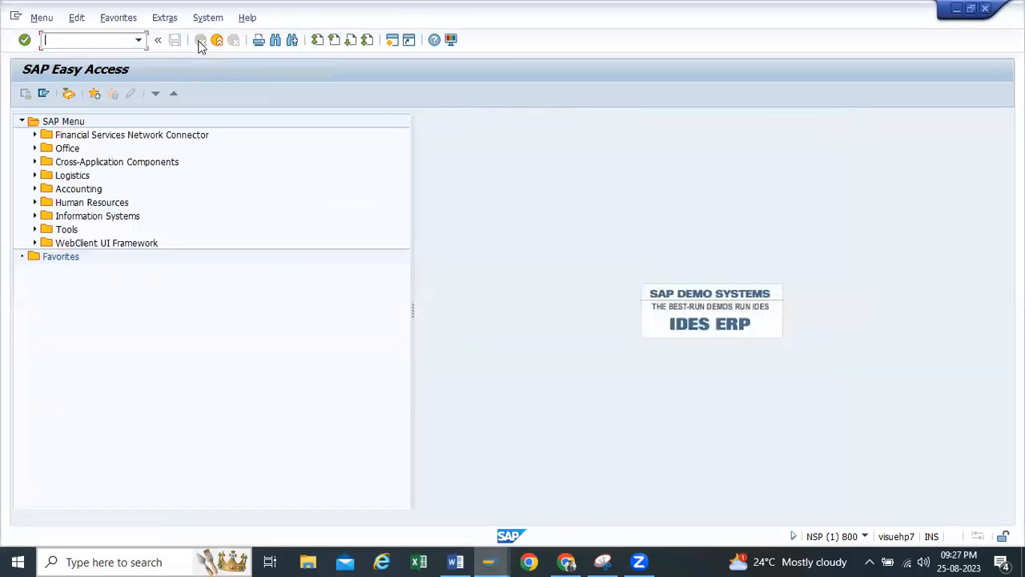
left_click(139, 41)
left_click(76, 42)
type("me23n")
key("Return")
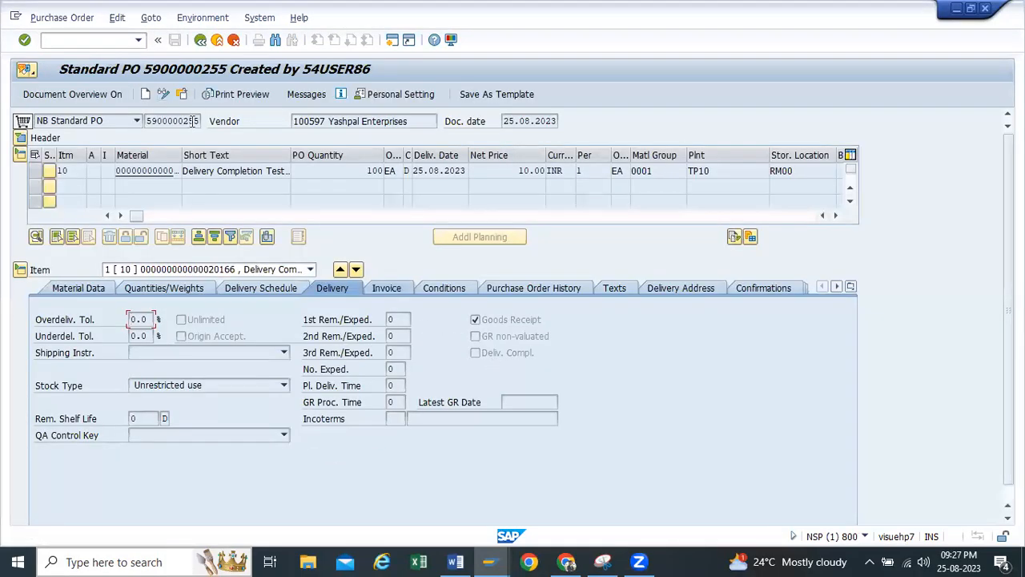
Examine the purchase order's number, ordered quantity, purchase order history and material data
left_click_drag(199, 121, 114, 121)
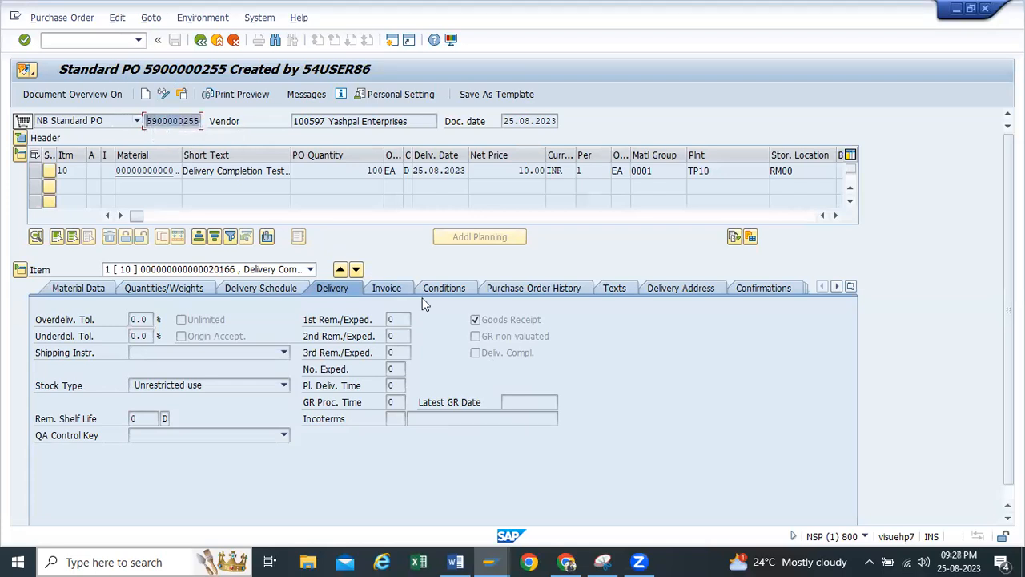
left_click_drag(351, 172, 387, 173)
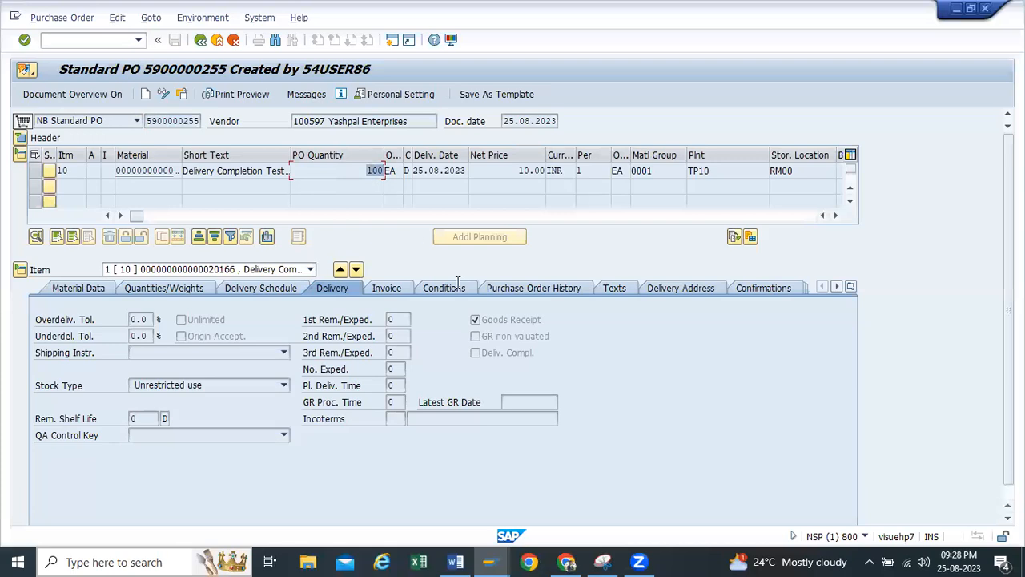
left_click(509, 291)
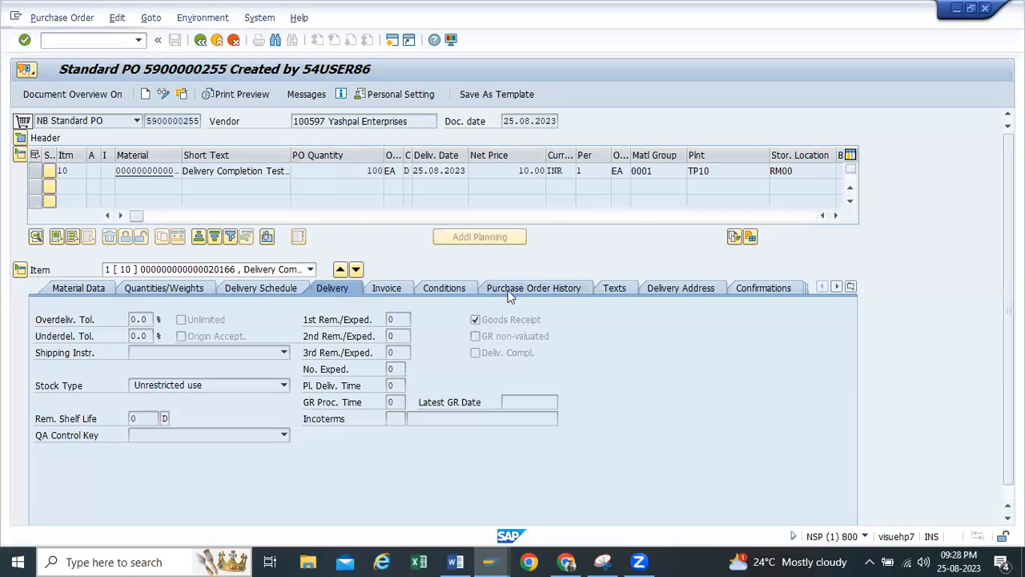
left_click(321, 366)
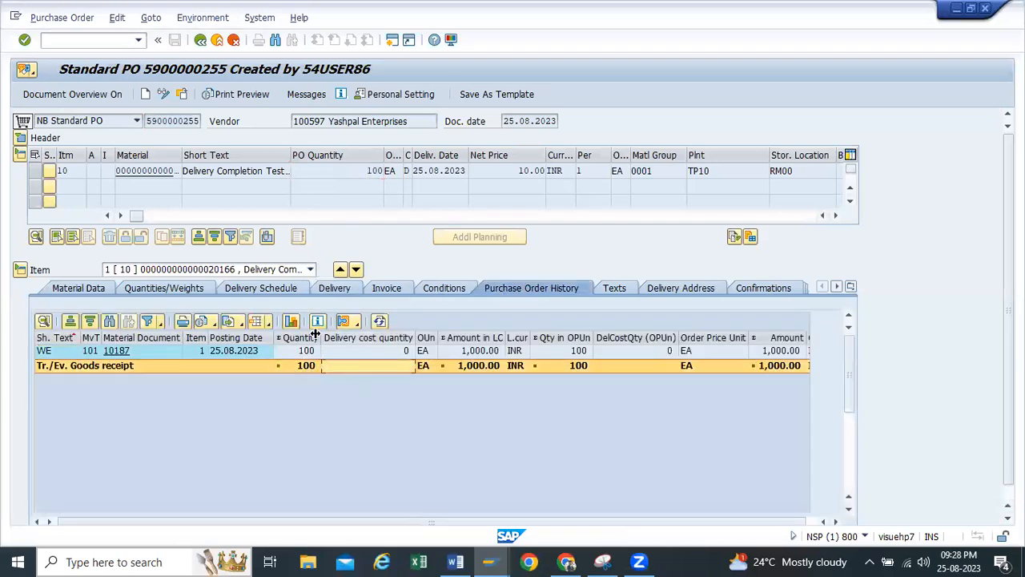
left_click(79, 289)
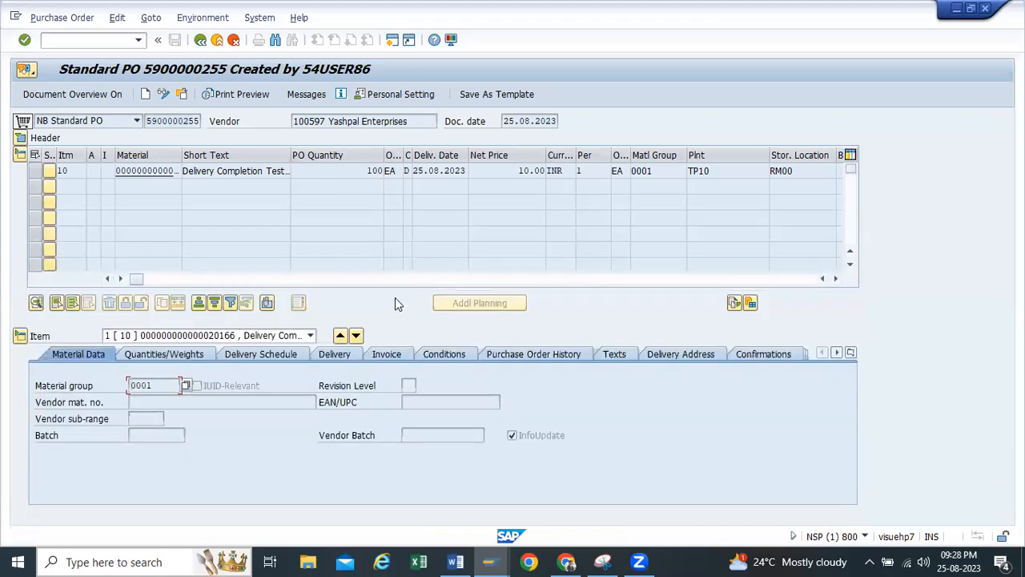
Switch the purchase order to change mode and show the delivery data of item 10
left_click(335, 354)
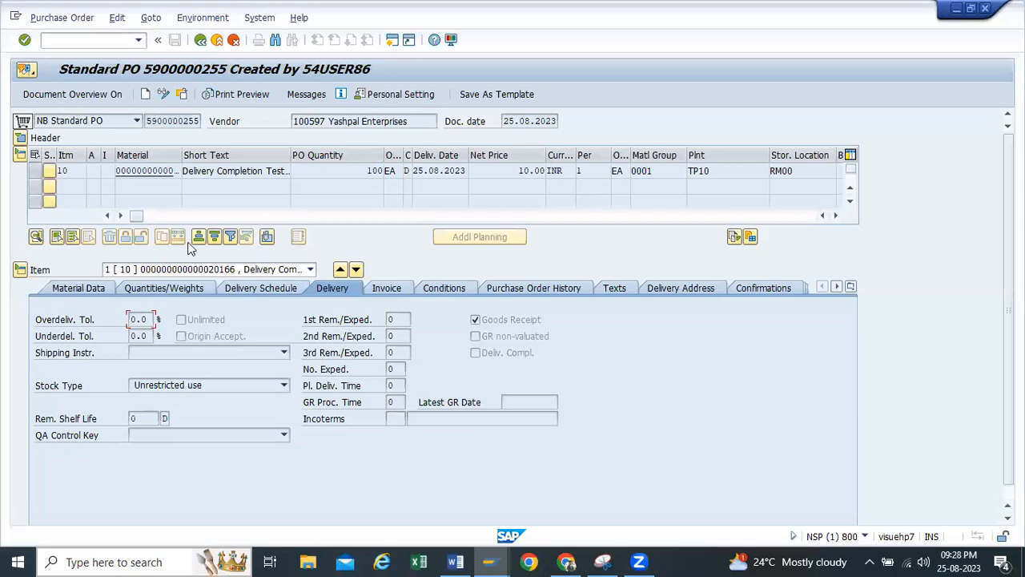
left_click(163, 94)
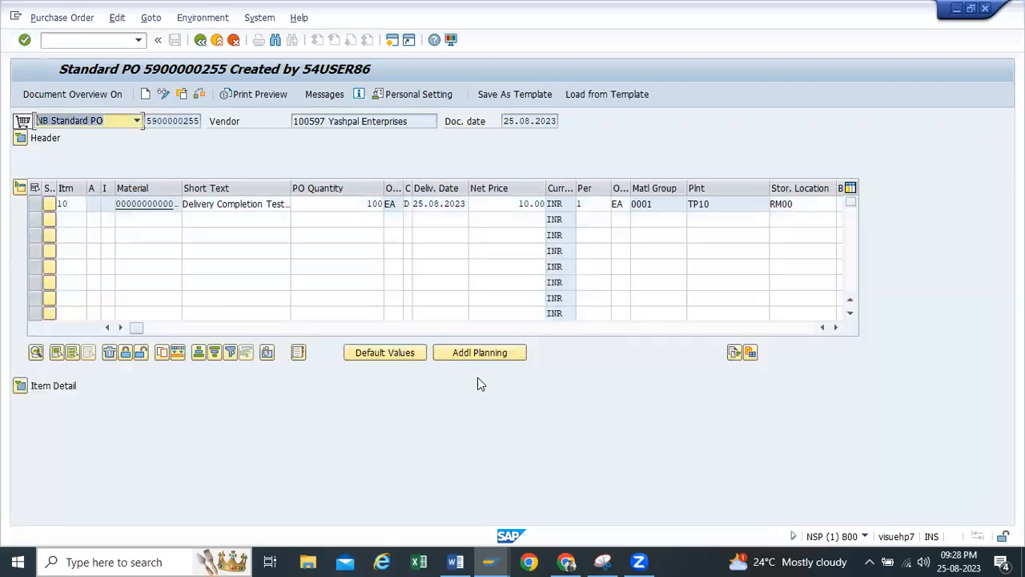
left_click(20, 385)
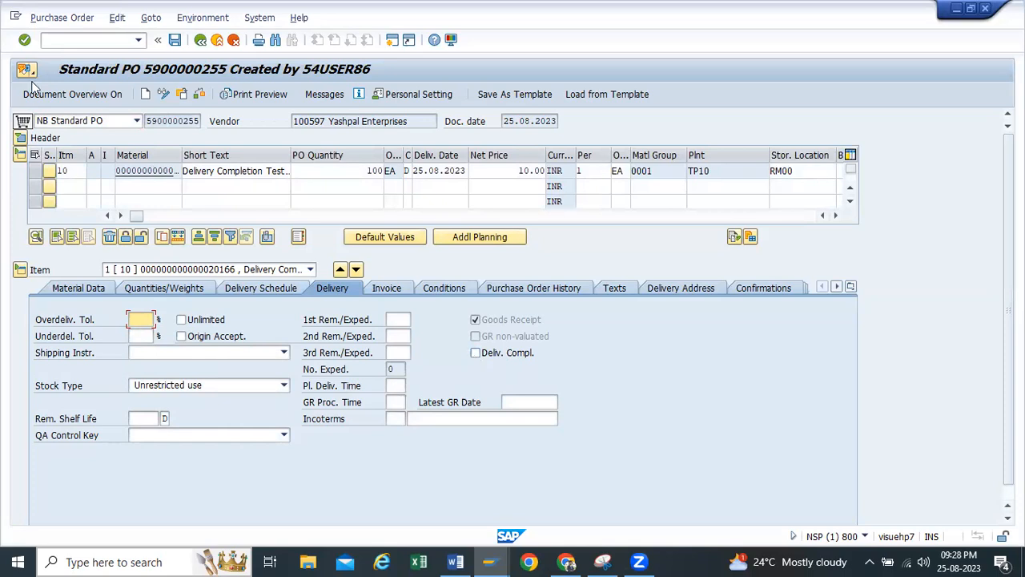
Copy the purchase order number and start the goods receipt transaction MIGO in a new SAP session
left_click_drag(147, 117, 207, 121)
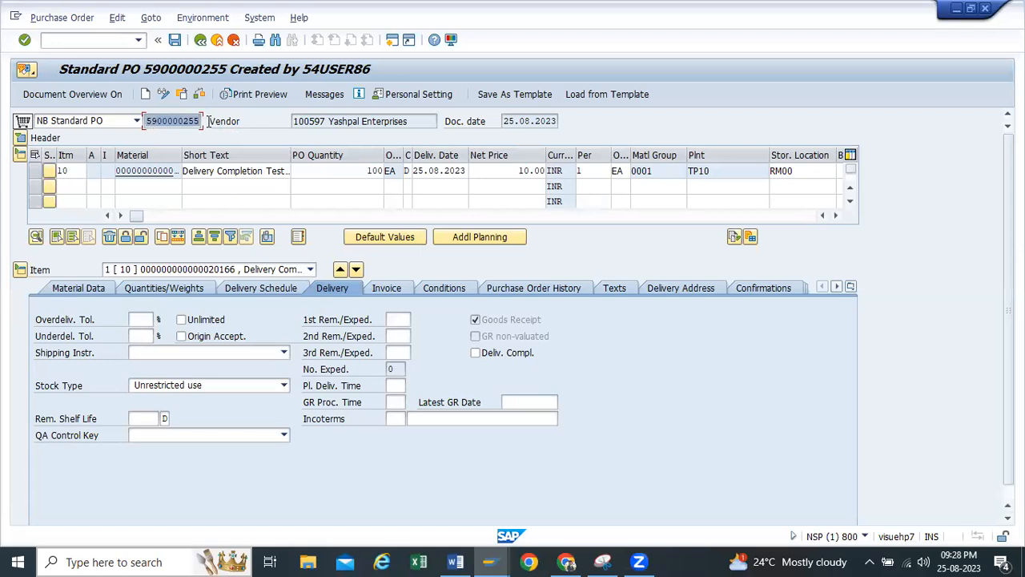
key("ctrl+c")
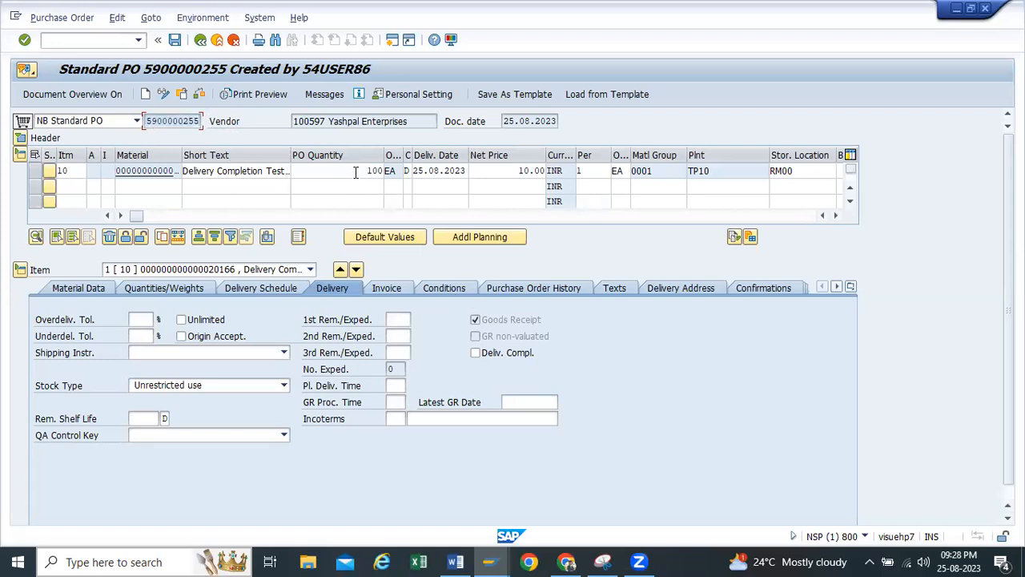
left_click_drag(355, 173, 392, 171)
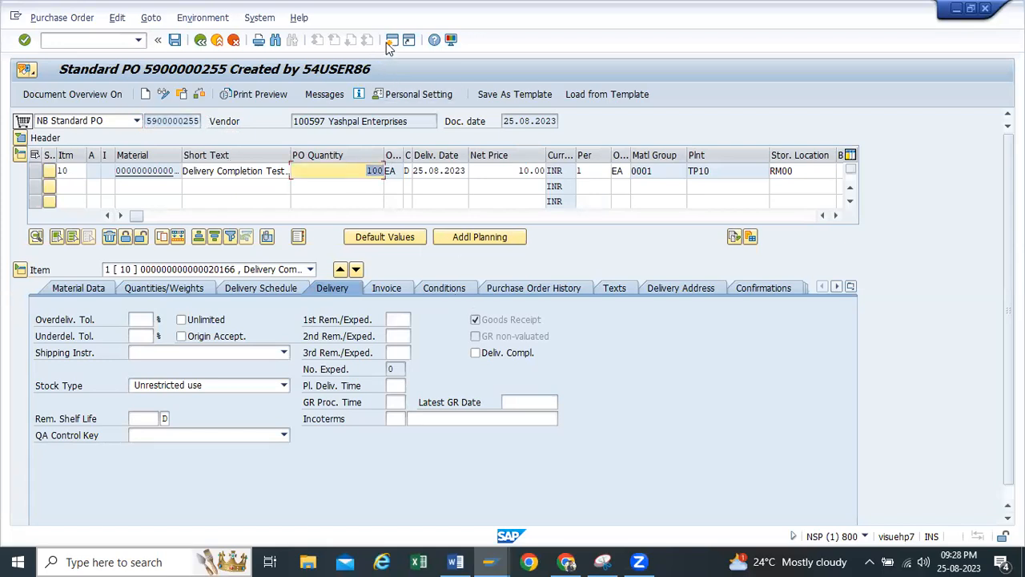
left_click(389, 44)
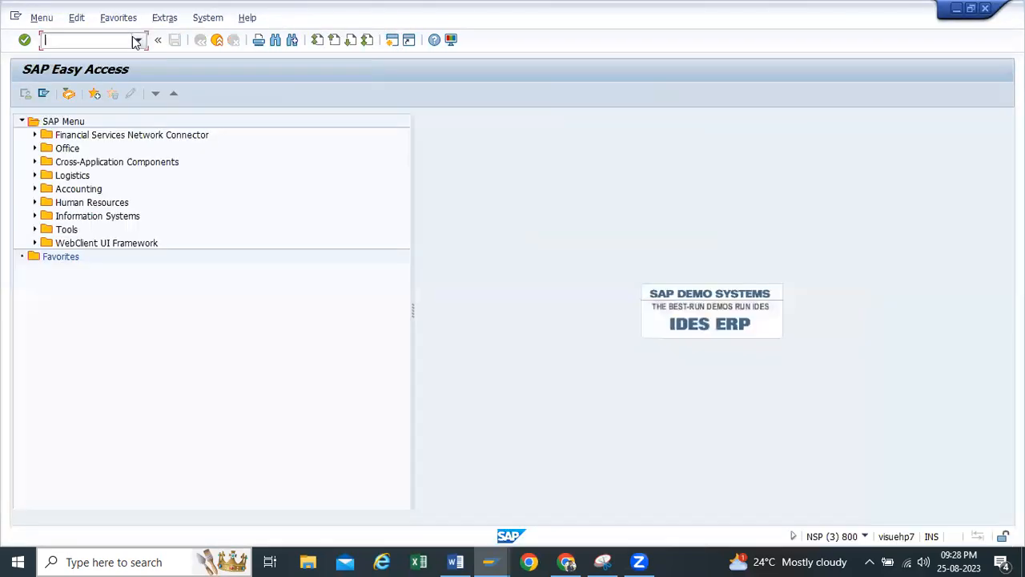
left_click(136, 42)
left_click(137, 51)
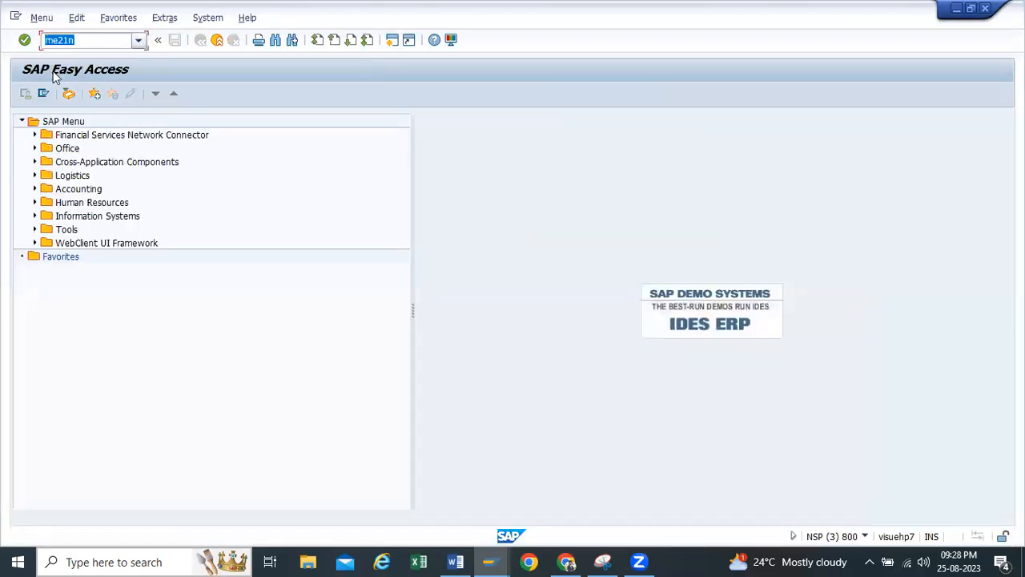
left_click(138, 41)
left_click(90, 64)
key("Return")
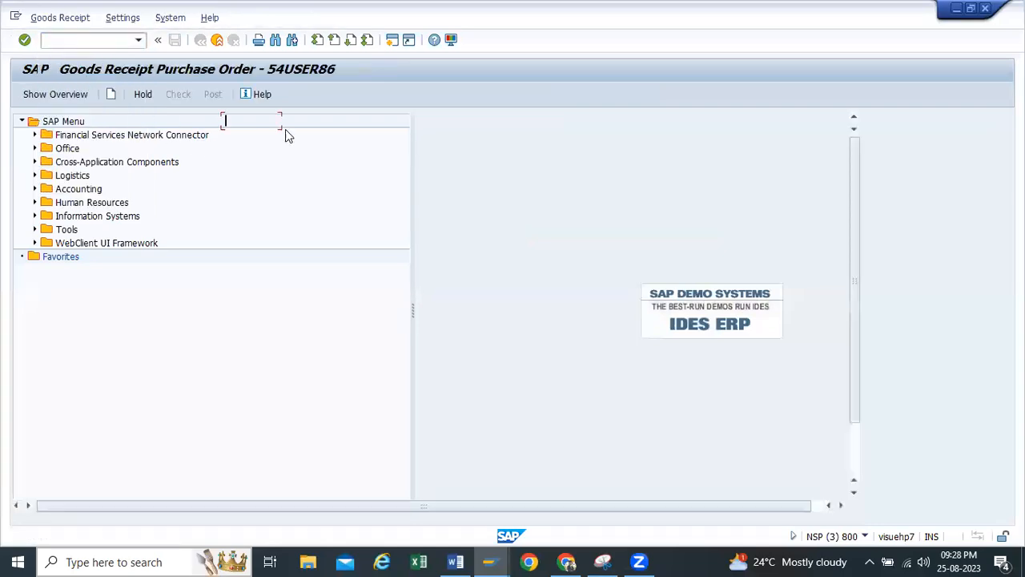
Try to load the copied purchase order into the goods receipt, and return to SAP Easy Access
key("ctrl+v")
key("Return")
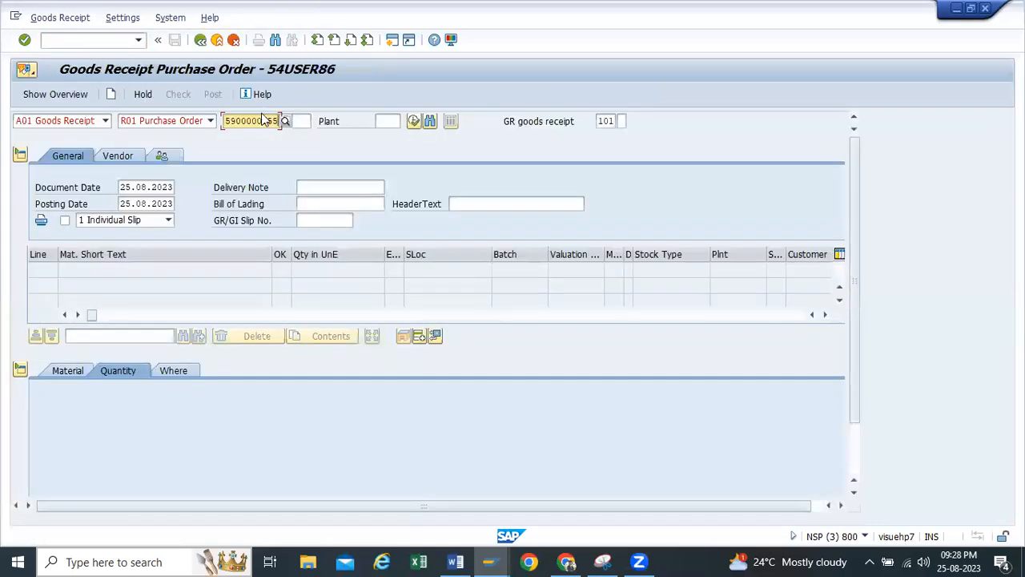
left_click_drag(278, 120, 88, 561)
key("Return")
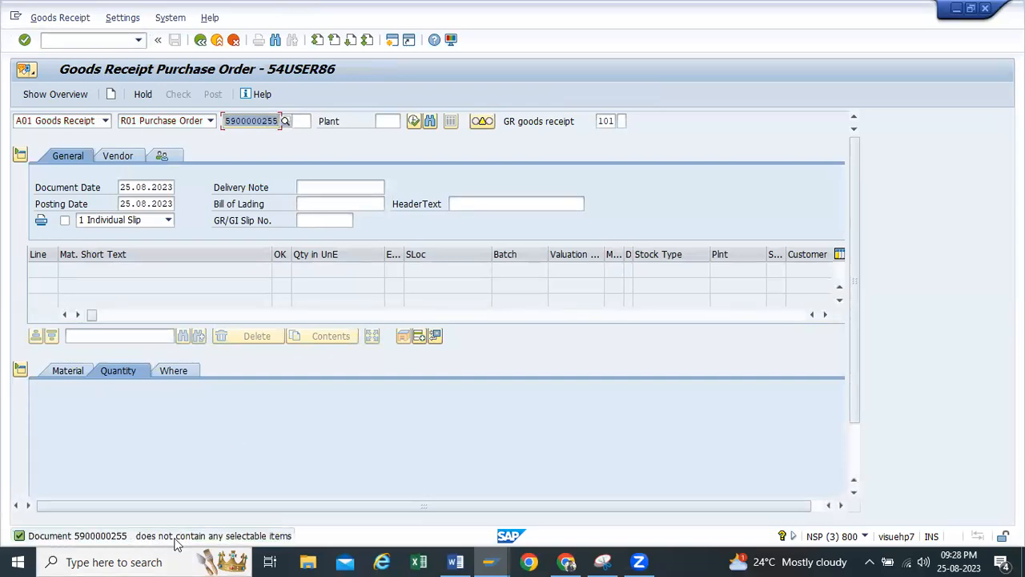
left_click(200, 39)
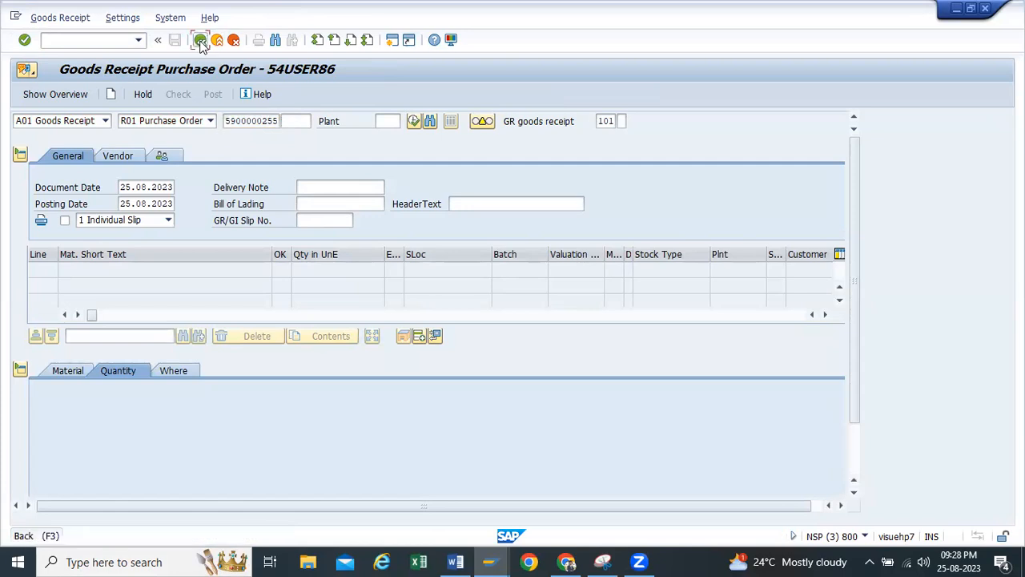
Return to the purchase order session, set item 10's delivery completed indicator, save the order and leave it
left_click(493, 561)
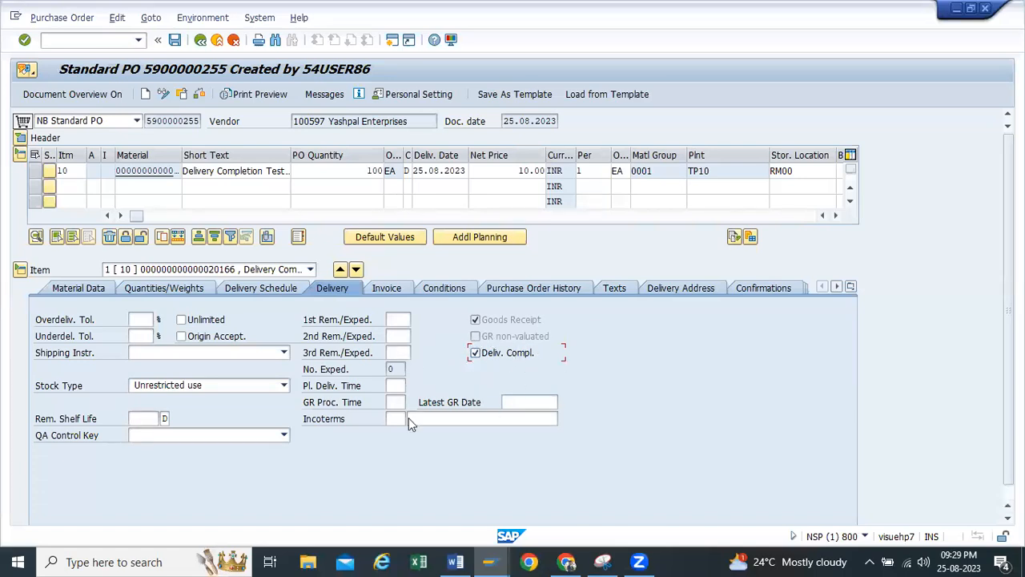
left_click(474, 355)
left_click(176, 41)
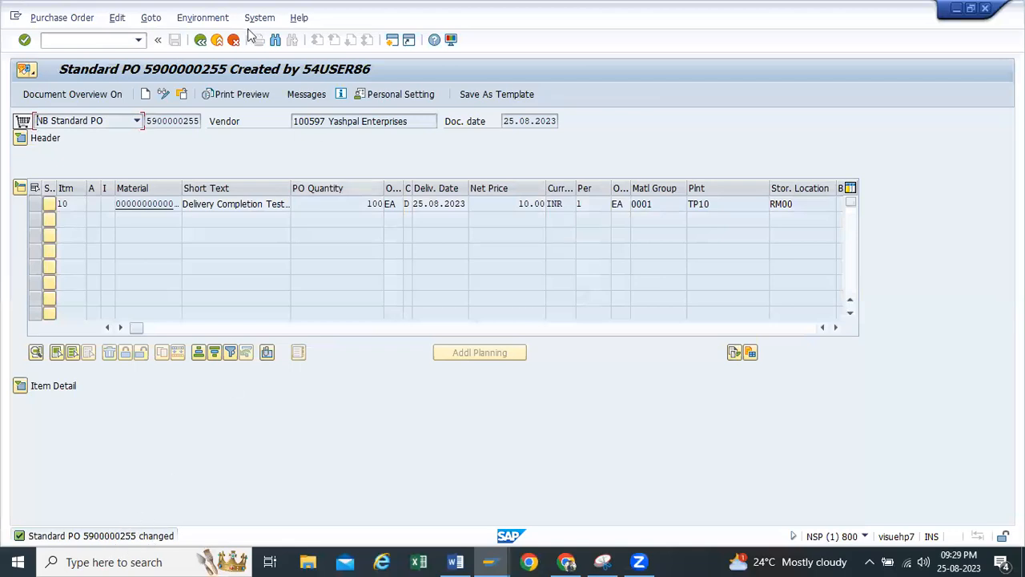
left_click(201, 40)
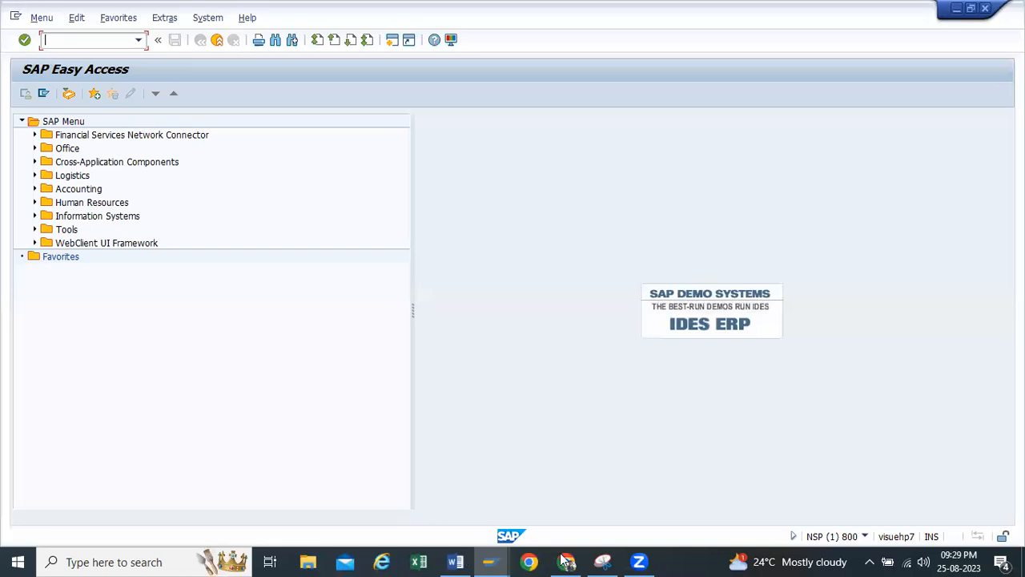
Switch to the Word test case document, add an unnumbered blank line below heading 6, and minimize it
mouse_move(459, 561)
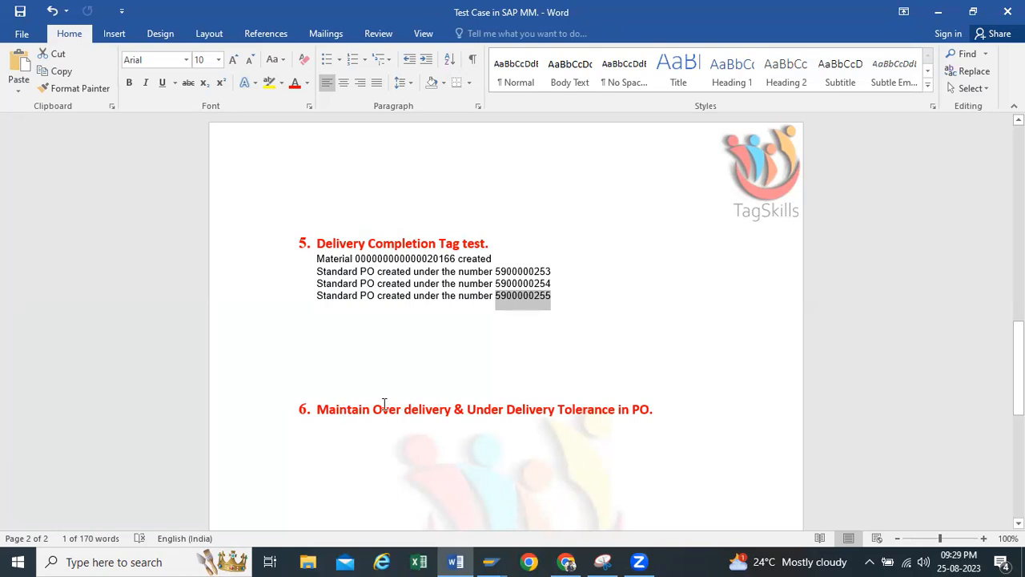
left_click(381, 406)
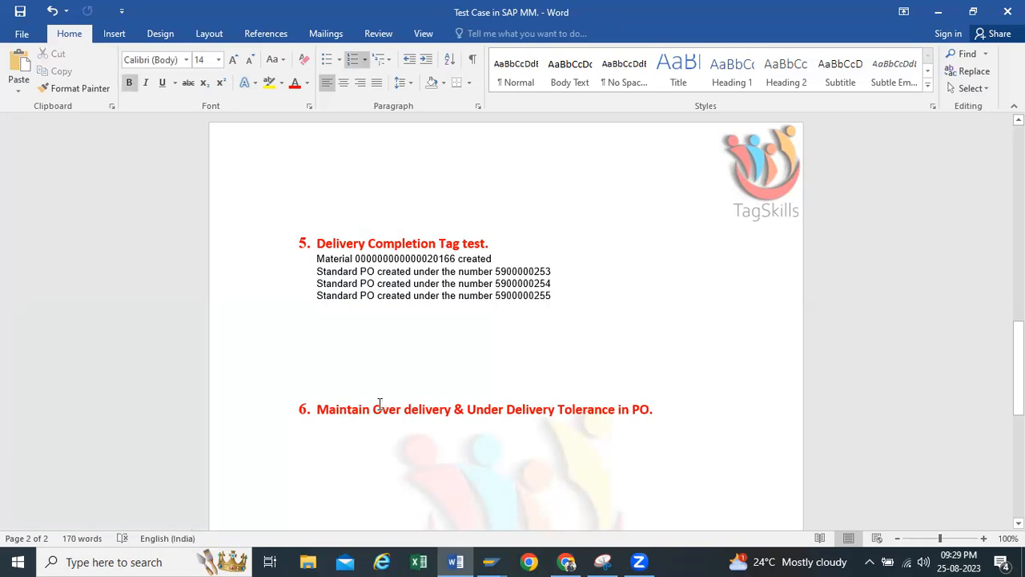
left_click(674, 414)
key("Return")
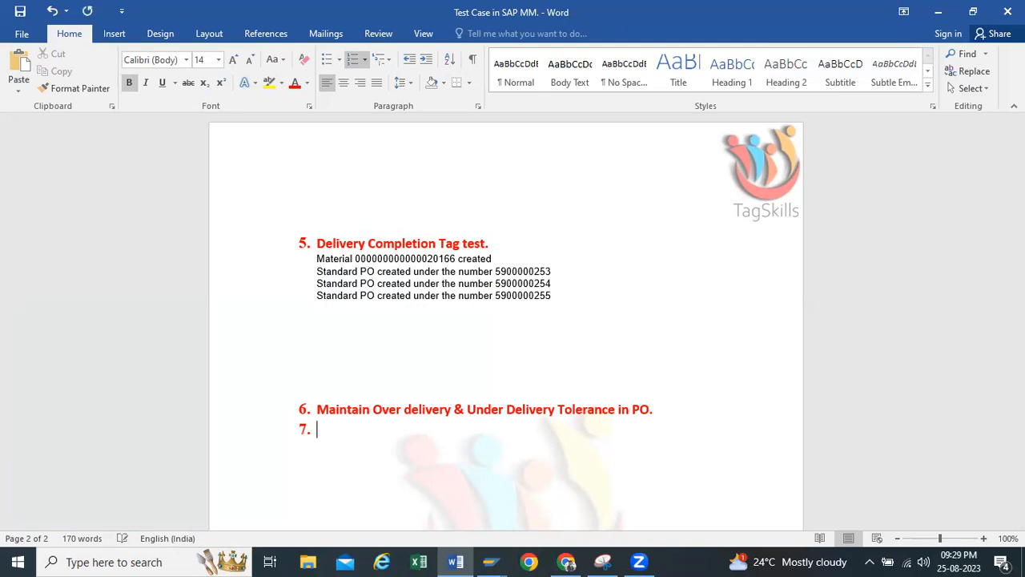
key("BackSpace")
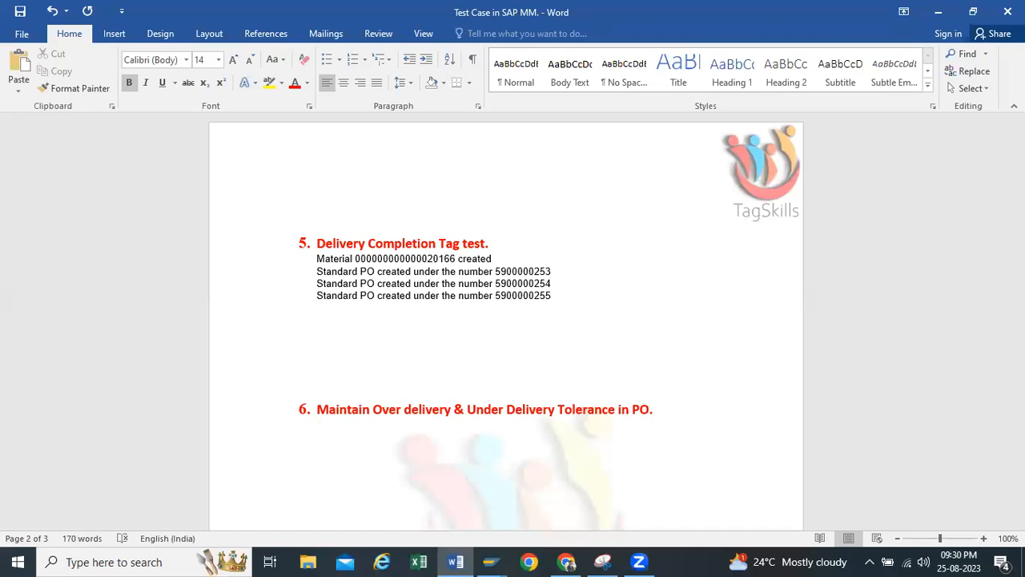
left_click(941, 11)
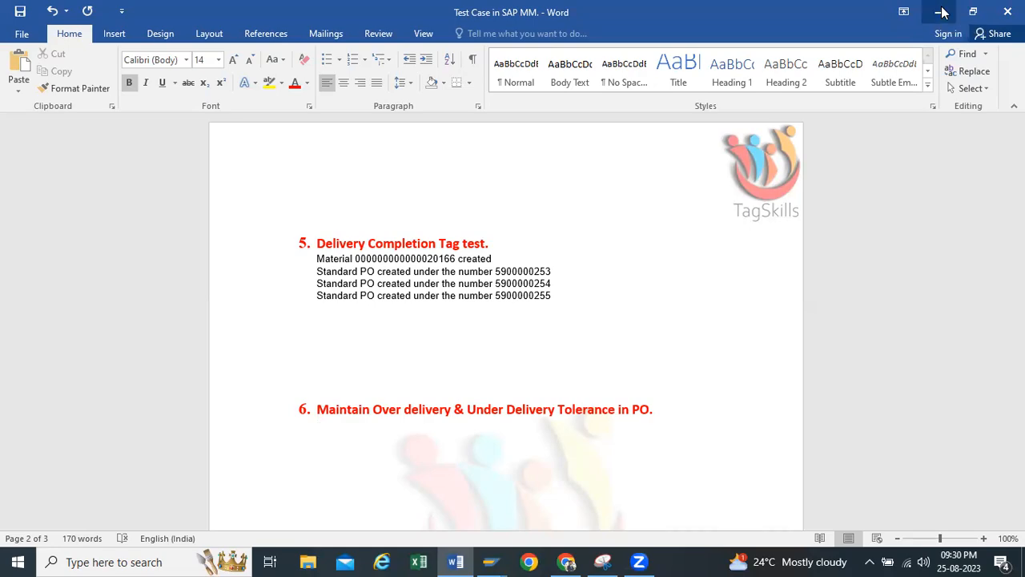
Start a new standard purchase order with ME21N, enter vendor Yashpal Enterprises and expand the header
left_click(137, 40)
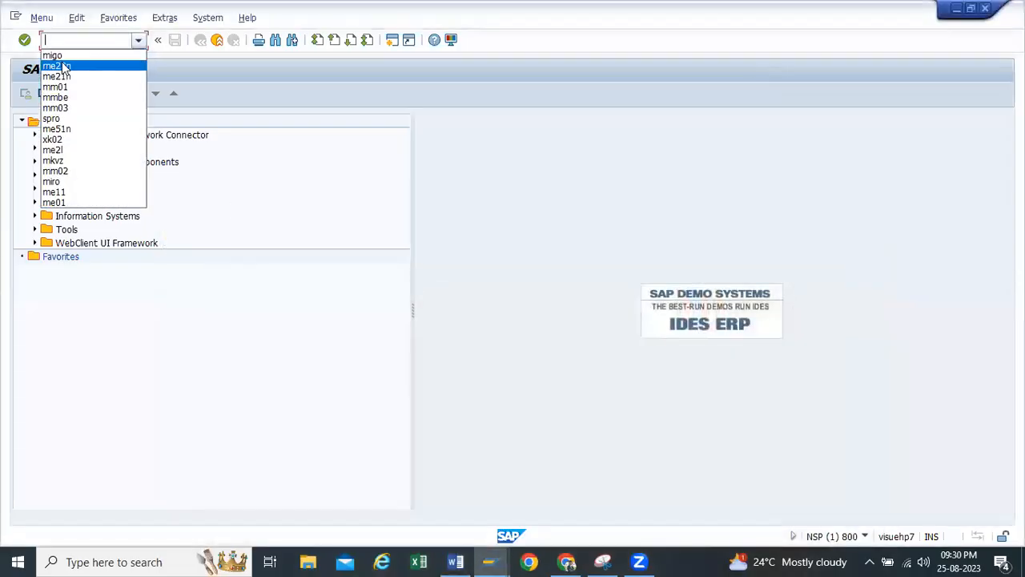
left_click(69, 76)
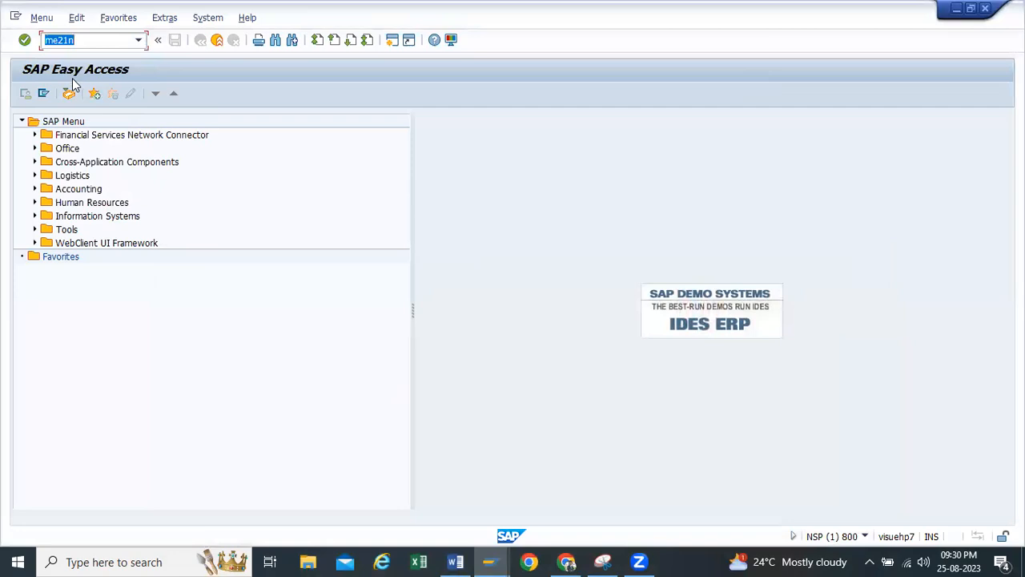
key("Return")
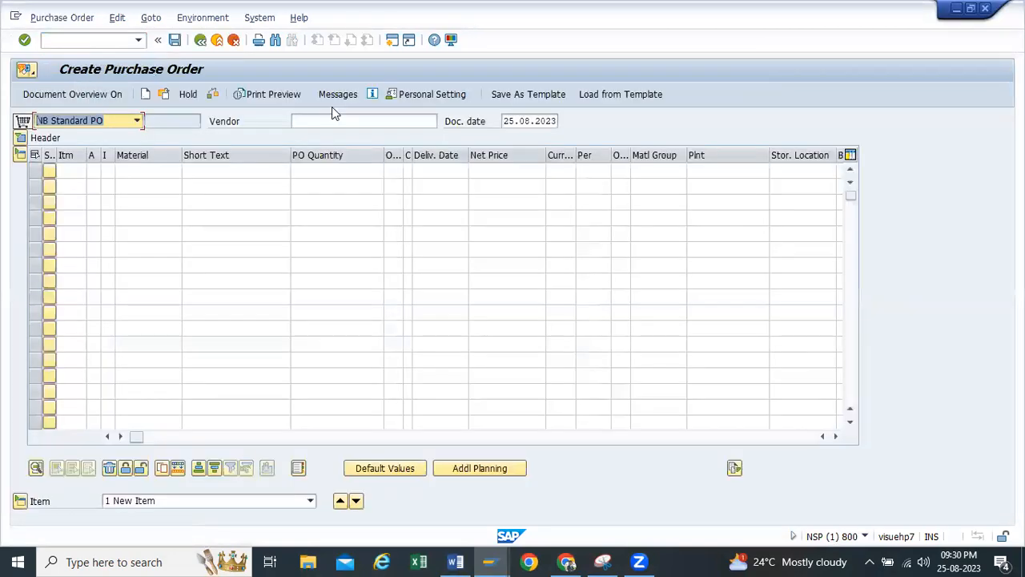
left_click(333, 120)
left_click(329, 135)
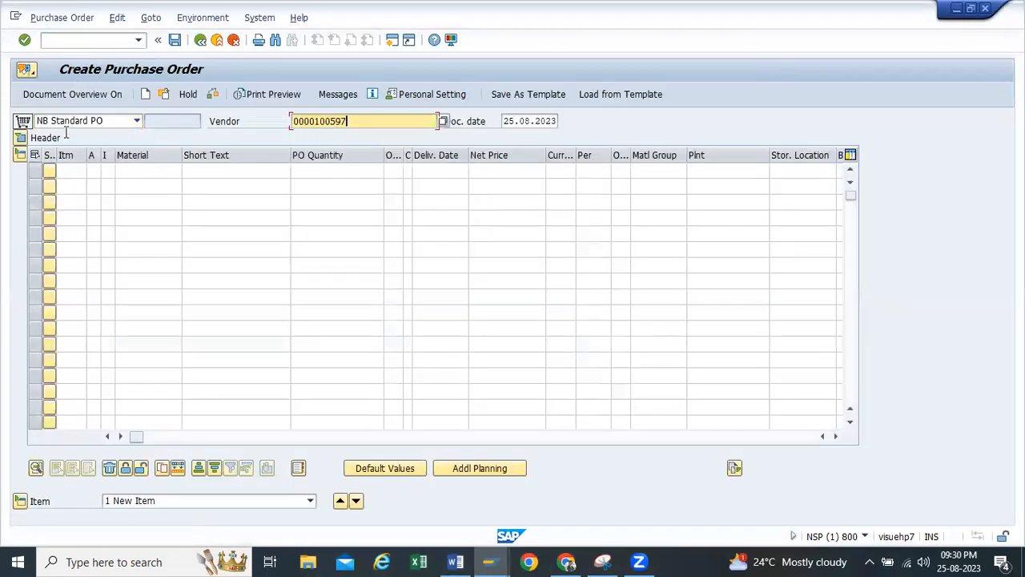
left_click(21, 138)
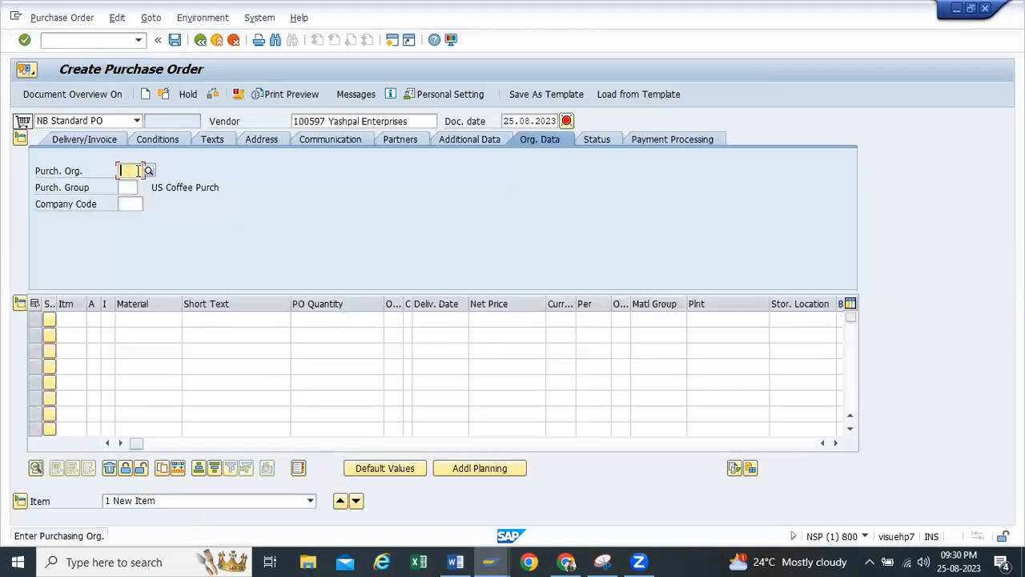
Set the organizational data to purchasing organization TP10, purchasing group TP1 and company code H100
left_click(138, 171)
left_click(130, 182)
left_click(128, 204)
left_click(131, 218)
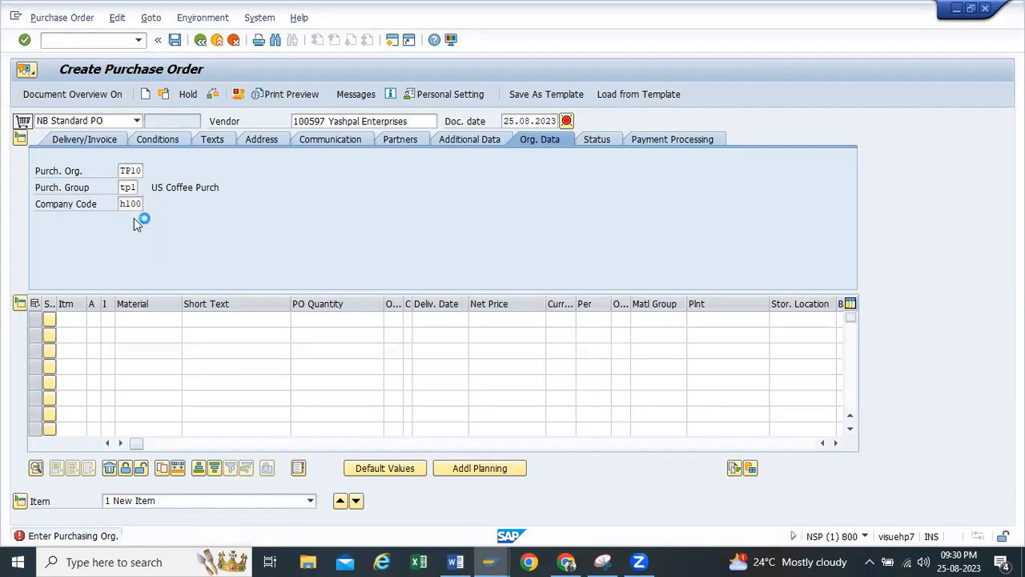
left_click(149, 320)
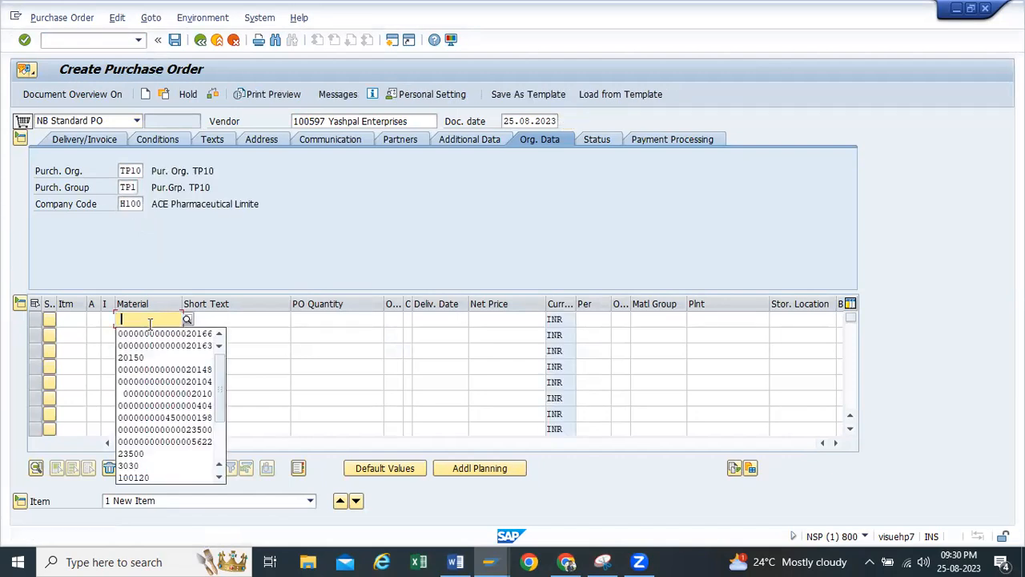
left_click(149, 333)
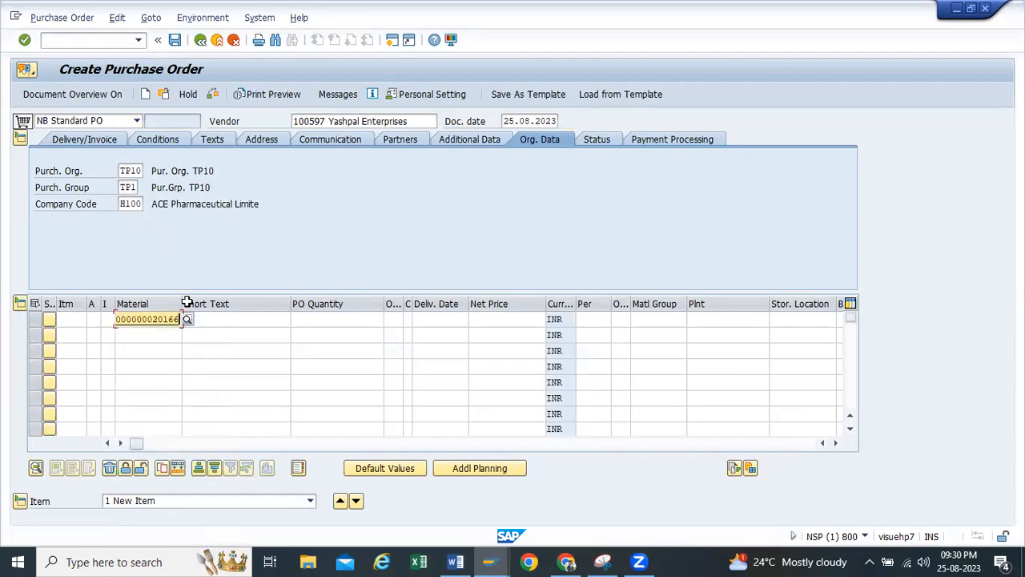
left_click_drag(183, 302, 219, 305)
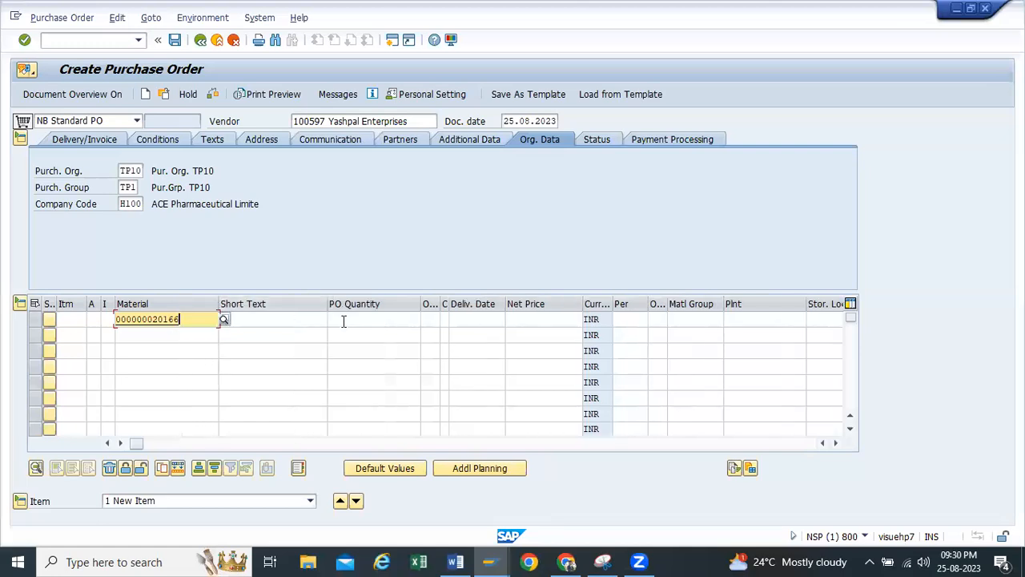
left_click(344, 319)
left_click(412, 335)
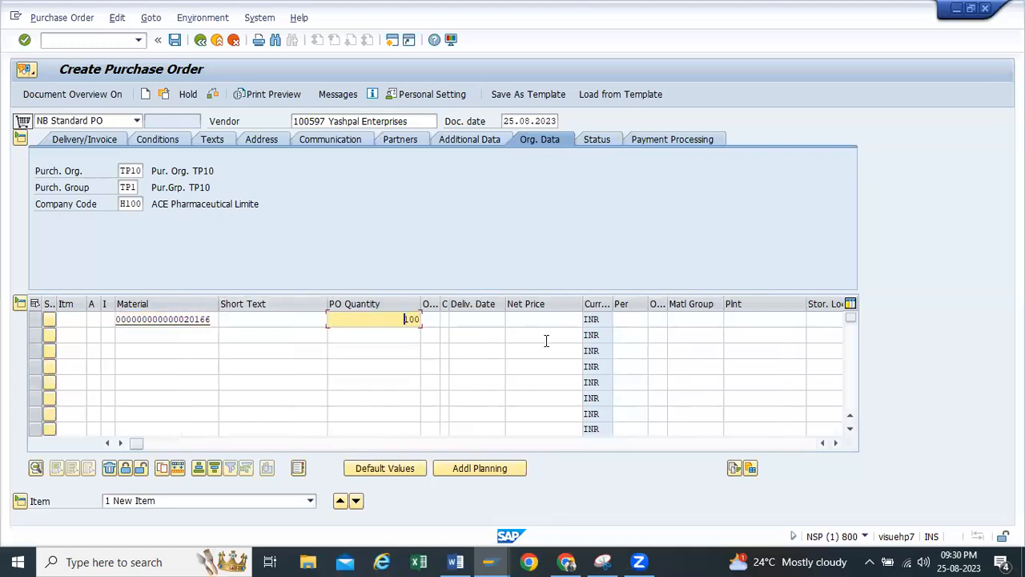
left_click(744, 320)
type("tp10")
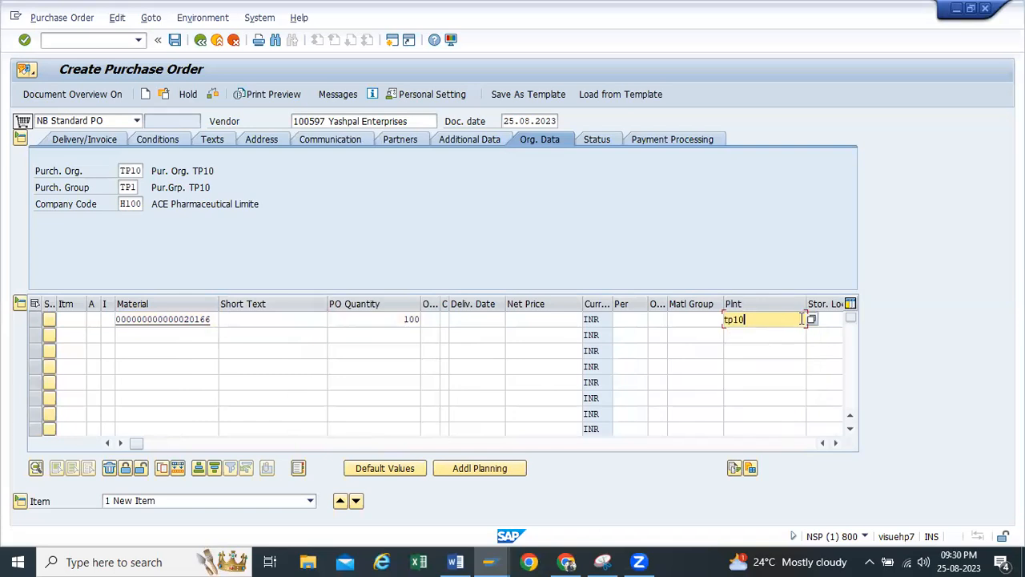
left_click(817, 319)
left_click(822, 335)
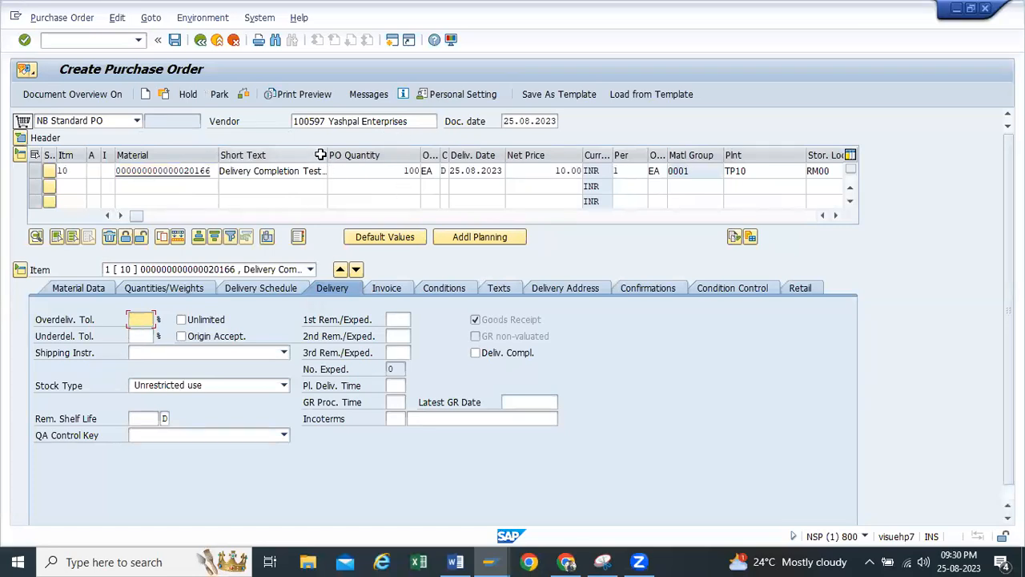
Widen the short text column and set the order item's overdelivery and underdelivery tolerances to 10 % each
left_click_drag(323, 155, 344, 156)
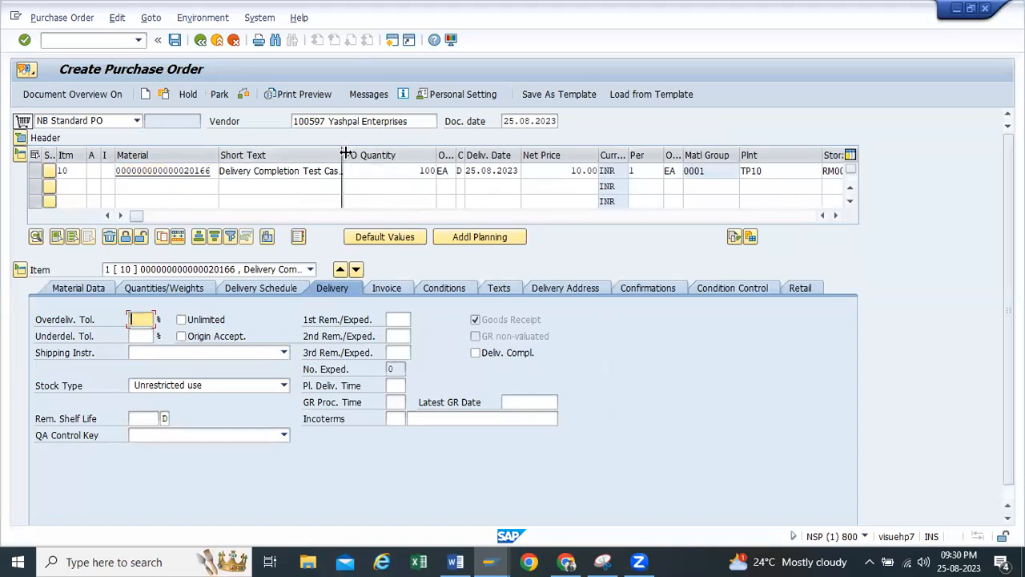
left_click_drag(379, 154, 375, 152)
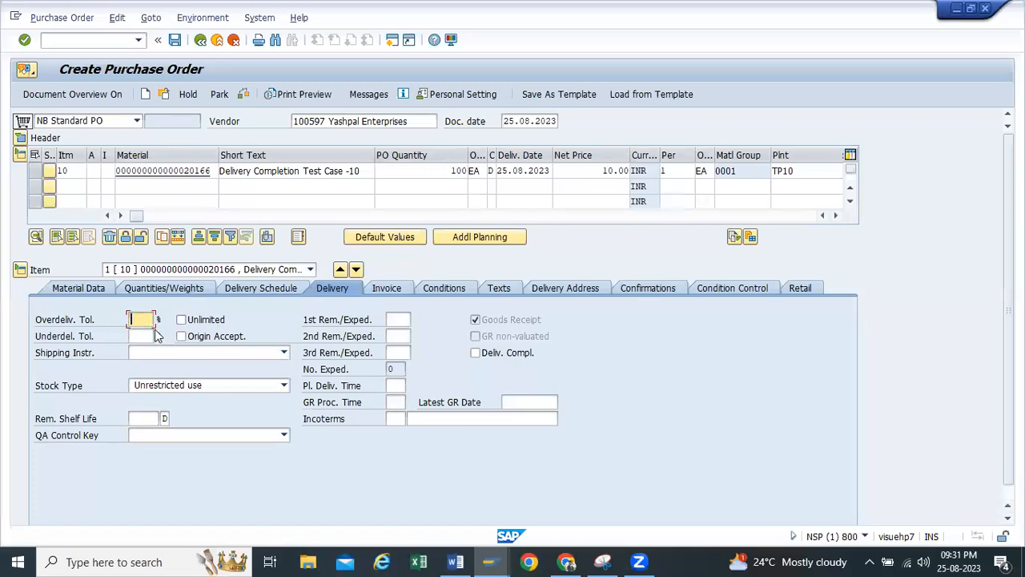
type("10")
left_click(137, 337)
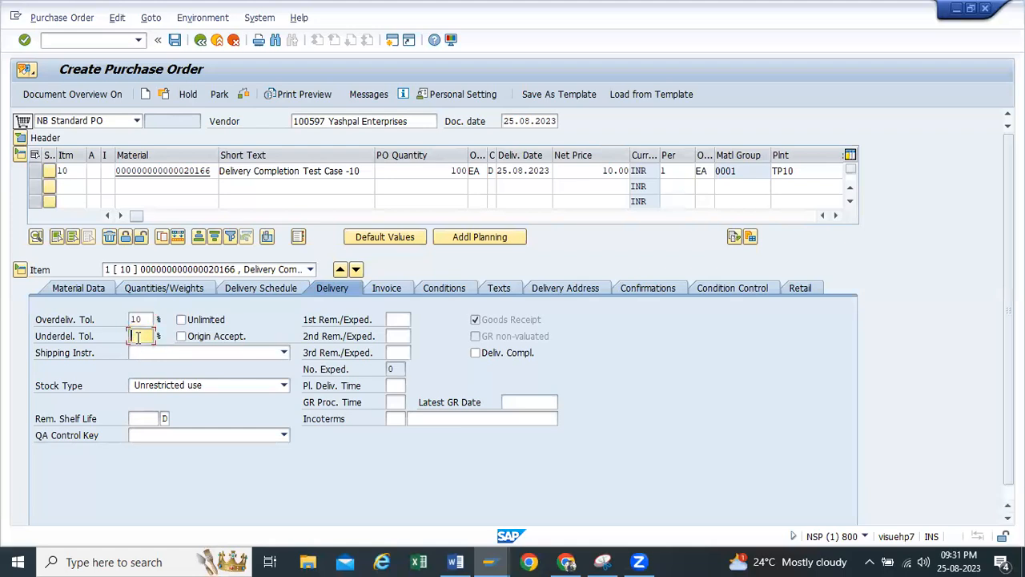
type("10")
key("Return")
double_click(441, 170)
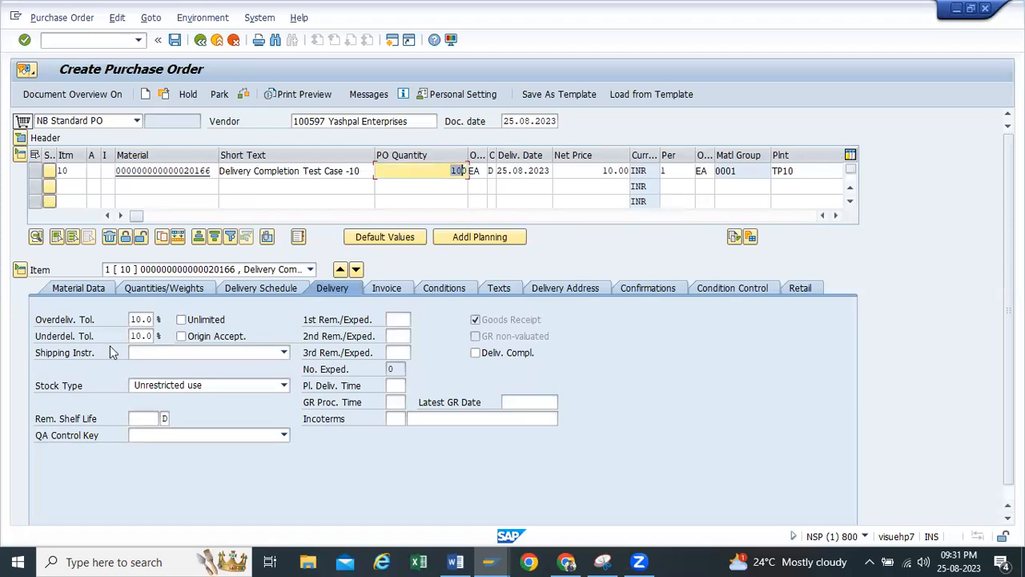
left_click_drag(131, 336, 156, 338)
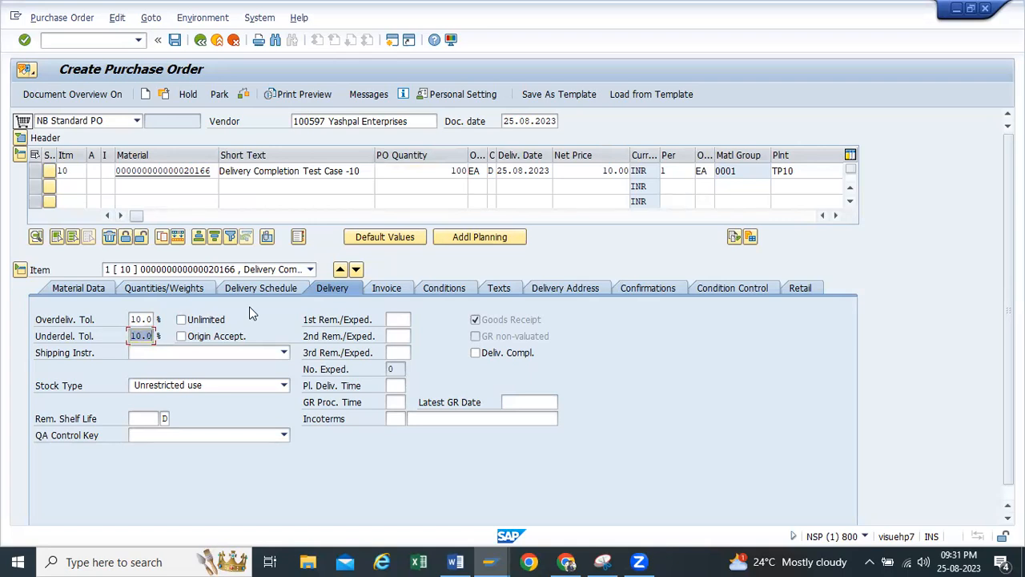
Check the purchase order for messages and save it
left_click(243, 94)
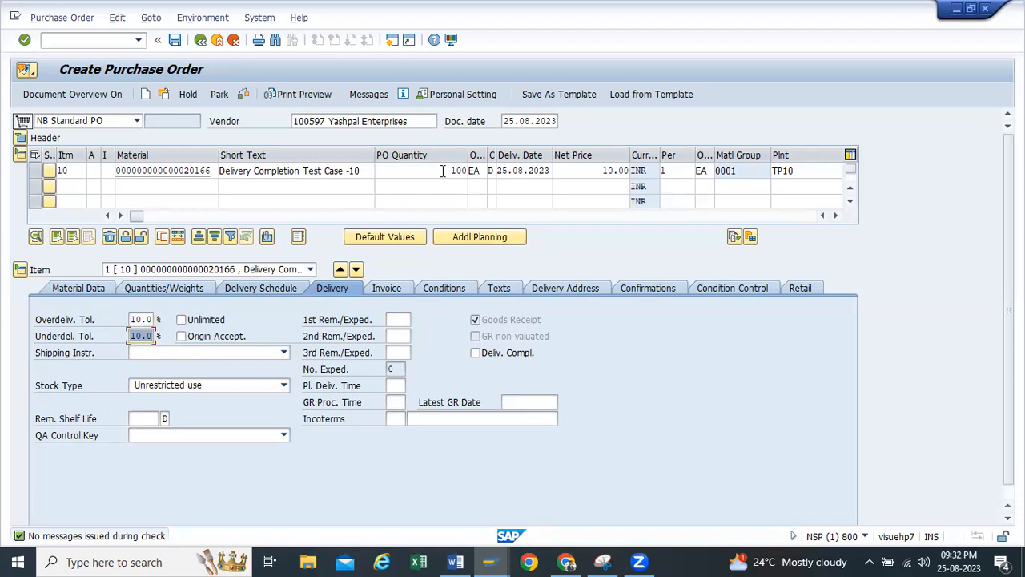
left_click(246, 94)
left_click(246, 93)
left_click(176, 40)
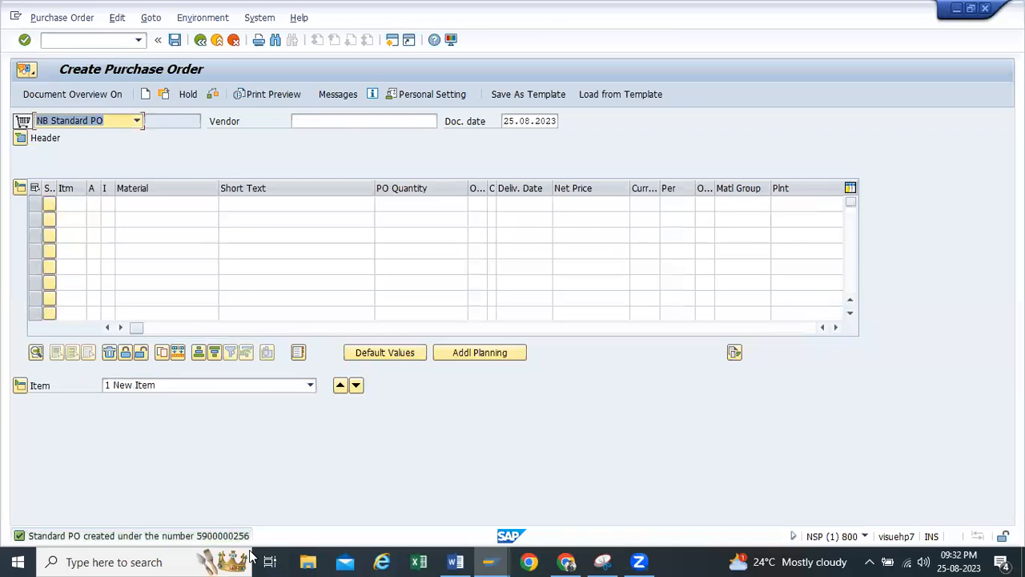
Copy the purchase order creation message and paste it below heading 6 of the Word test case document
double_click(236, 536)
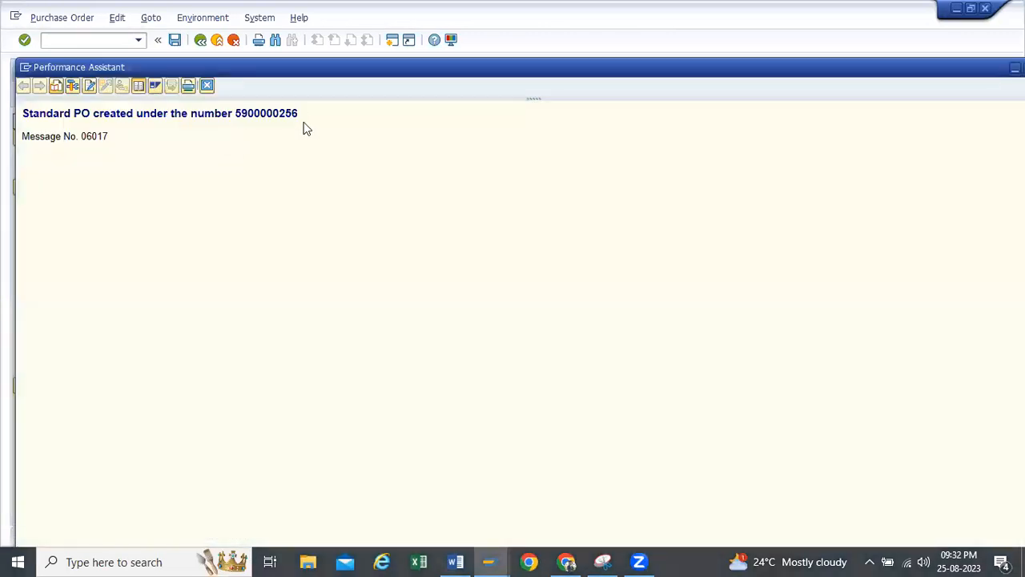
left_click_drag(303, 118, 3, 117)
key("ctrl+c")
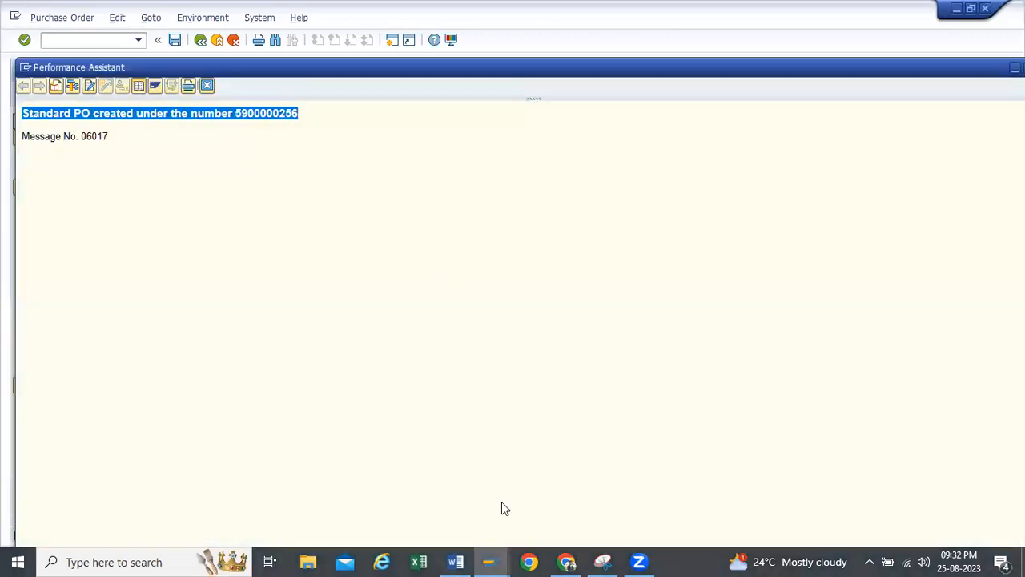
key("alt+Tab")
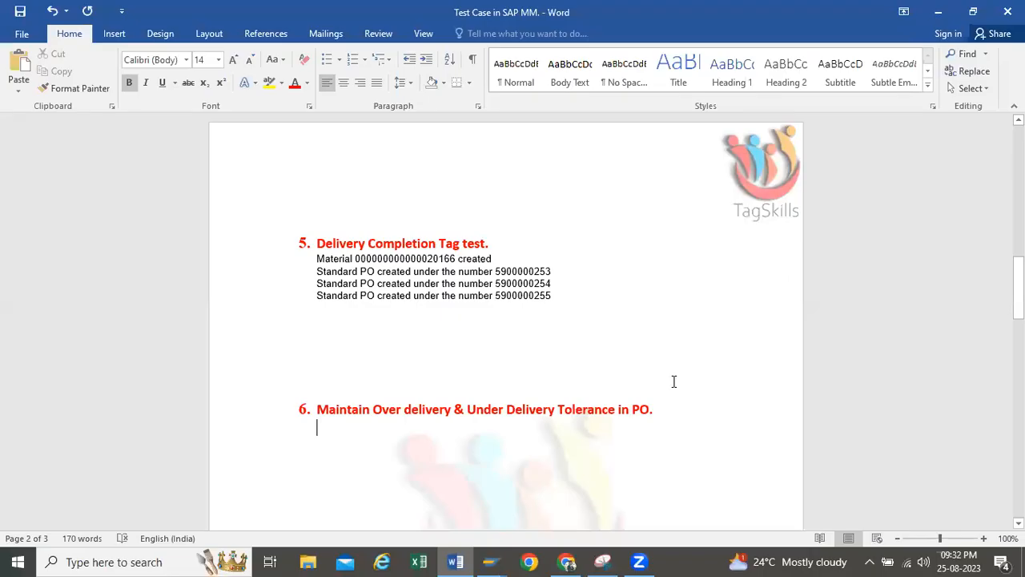
key("ctrl+v")
Copy the new purchase order number from Word and load that order in the SAP goods receipt window
left_click_drag(553, 426, 497, 433)
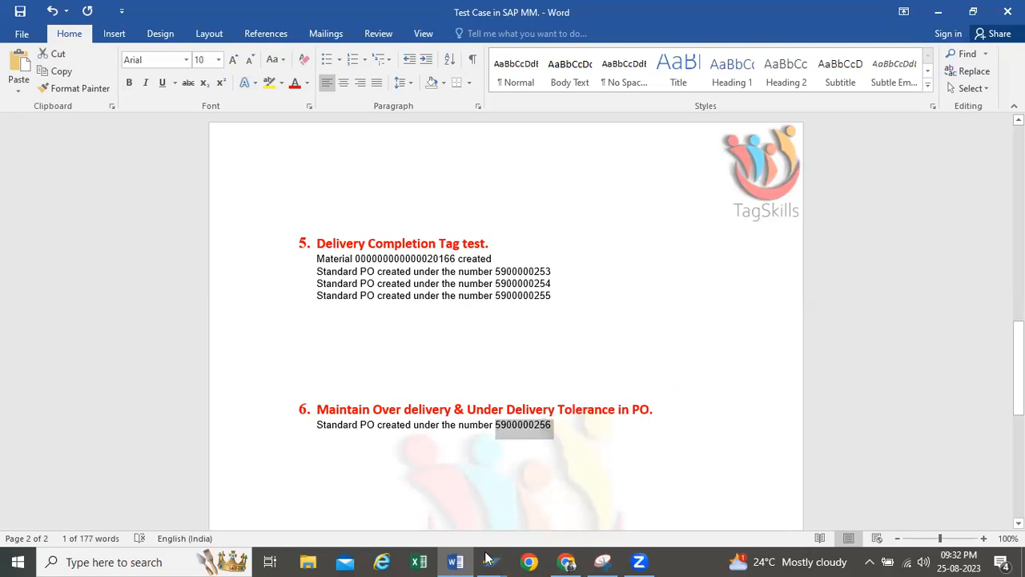
mouse_move(489, 558)
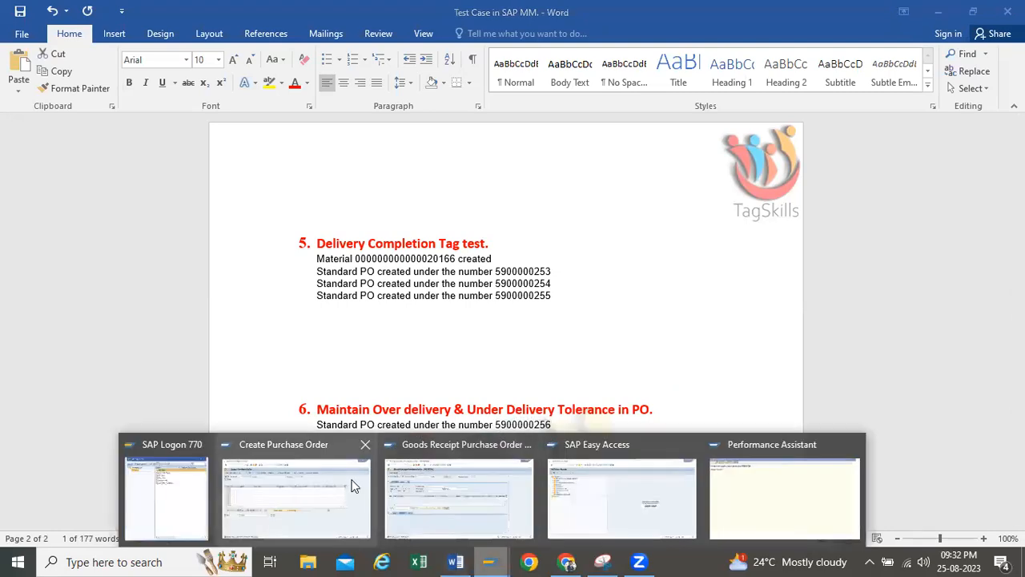
left_click(451, 460)
key("ctrl+v")
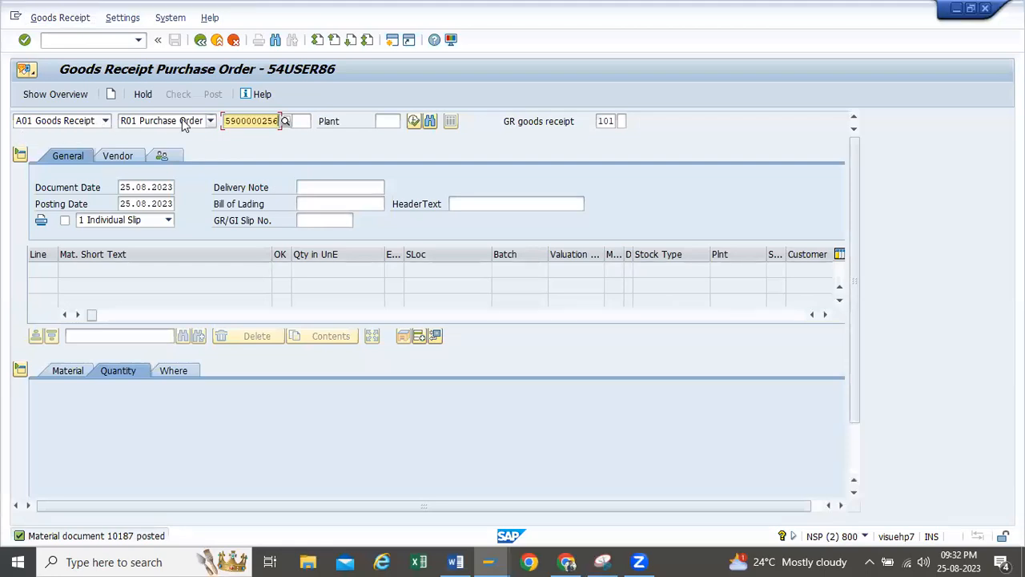
key("Return")
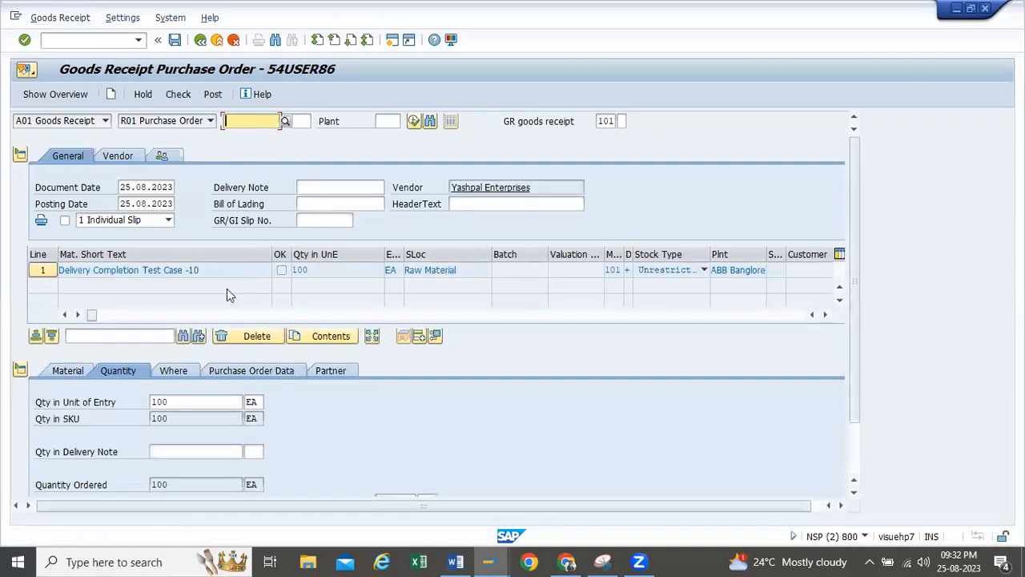
Set the receipt item's quantity in unit of entry to 110, flag it as Item OK and check the document
left_click(65, 371)
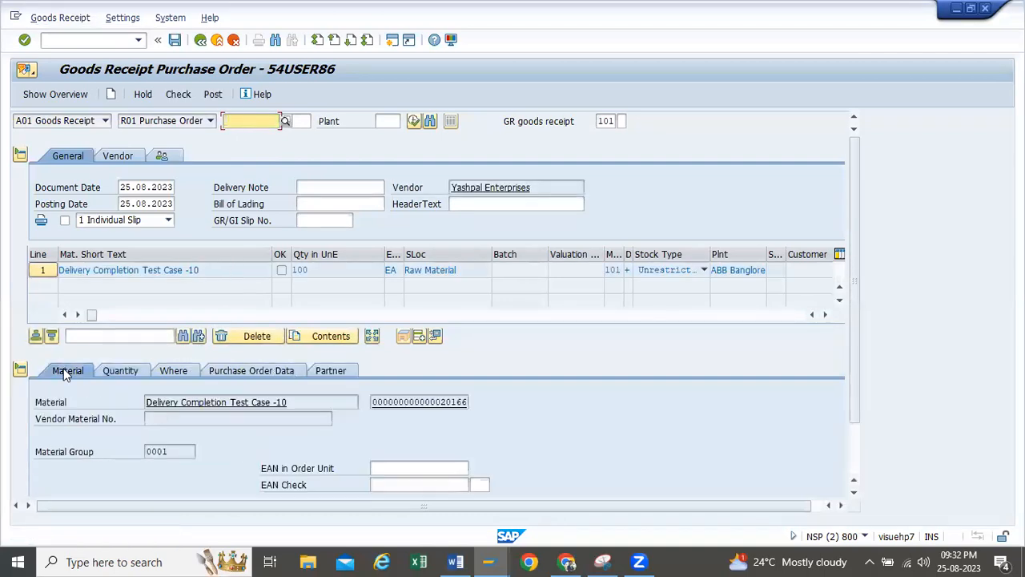
left_click(120, 370)
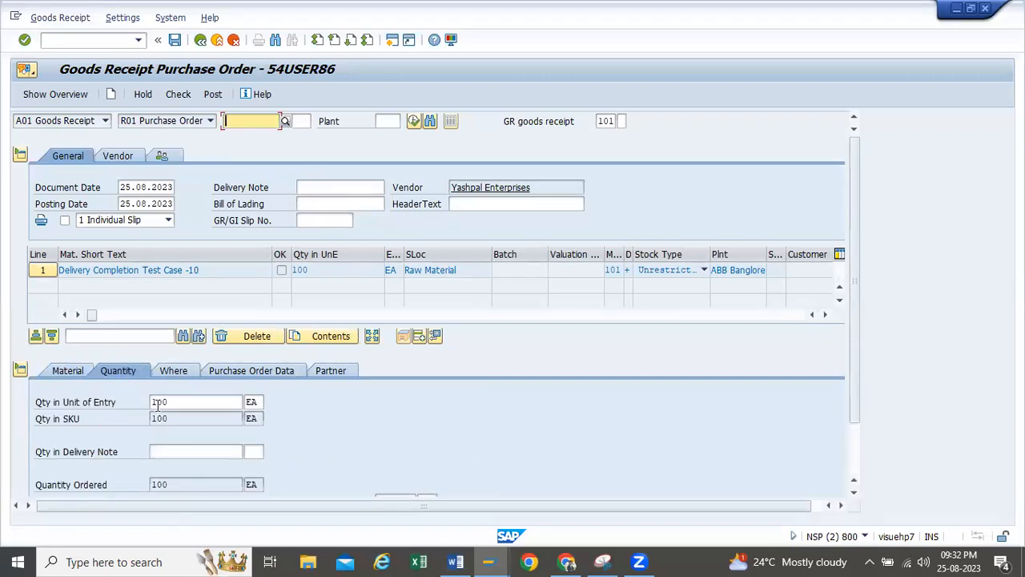
scroll(157, 373, "down", 2)
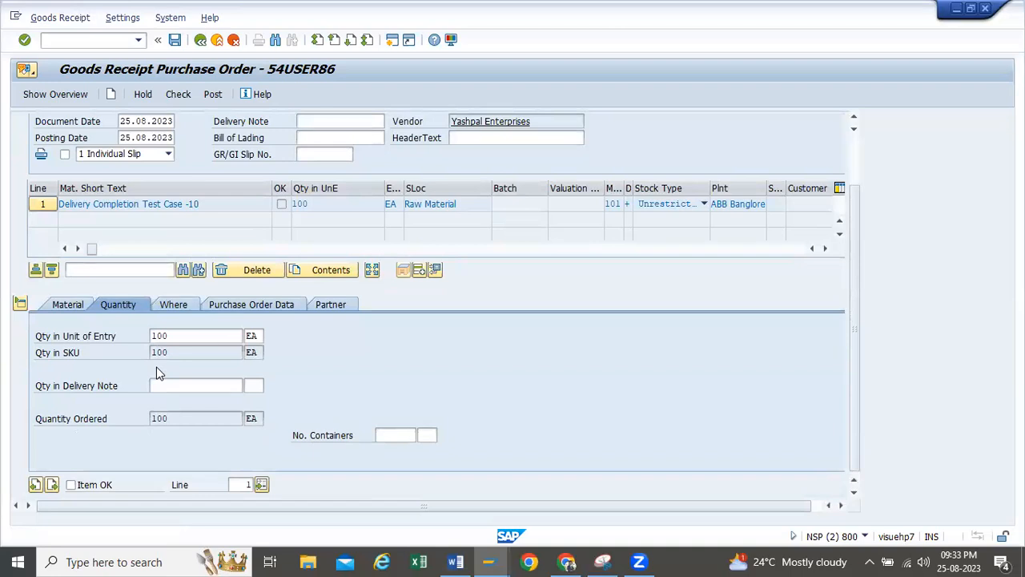
double_click(200, 335)
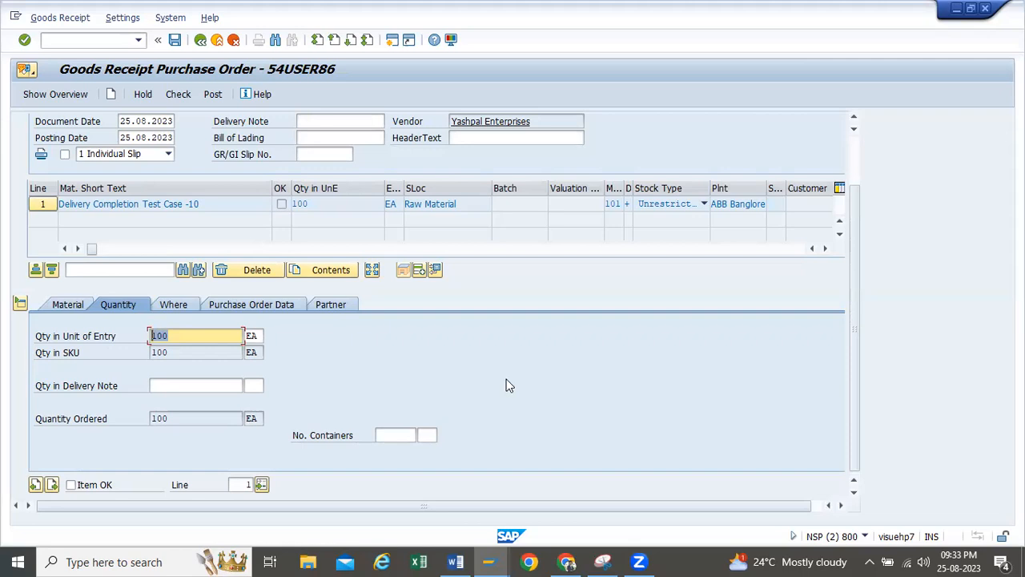
type("110")
key("Return")
left_click(178, 95)
left_click(177, 95)
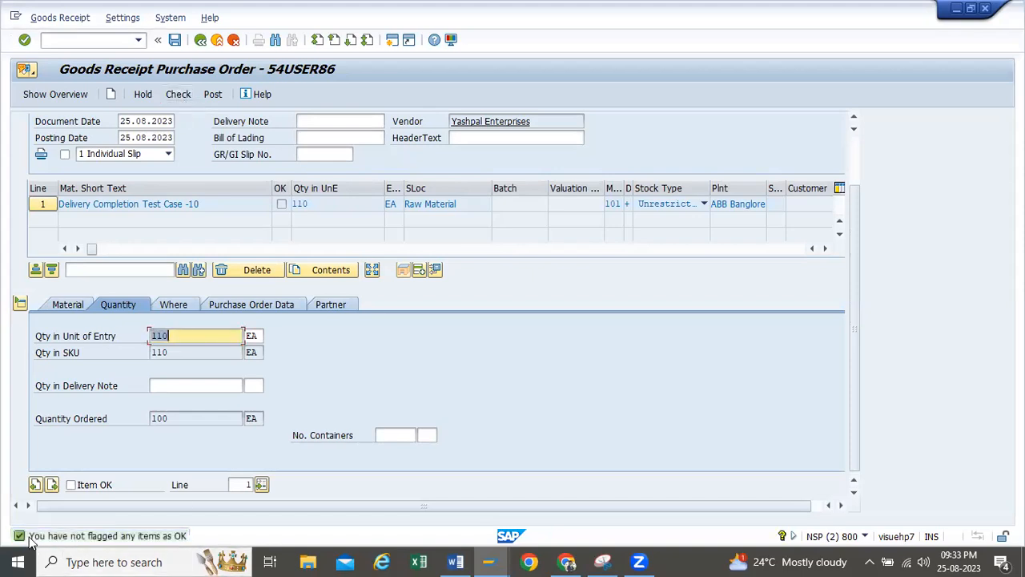
left_click(71, 485)
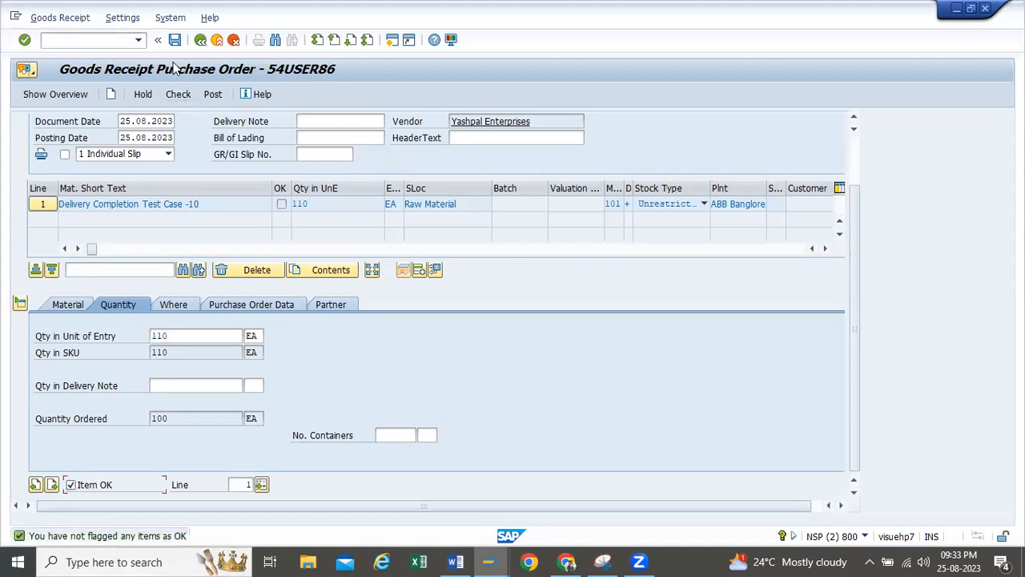
left_click(180, 96)
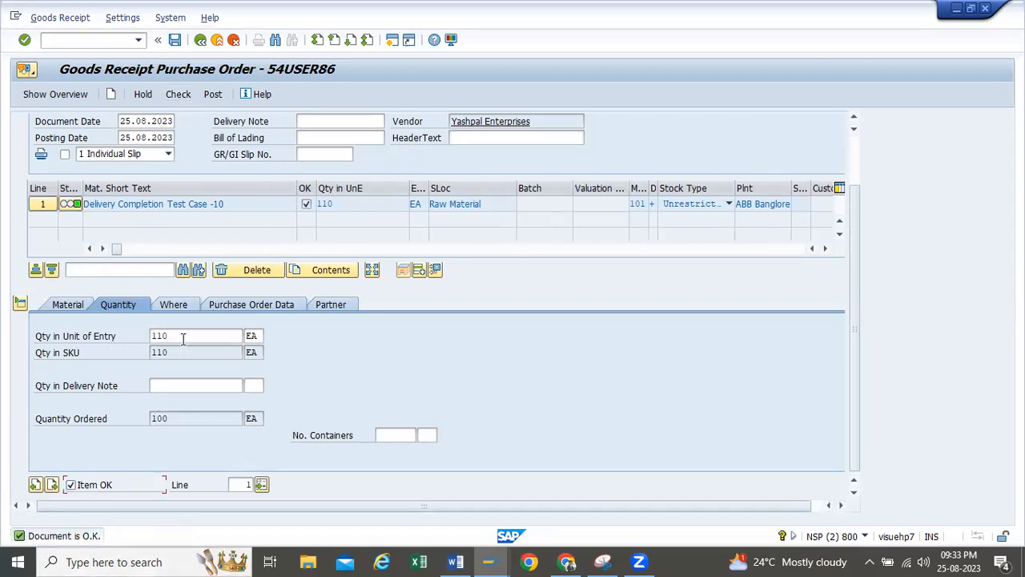
Set the receipt quantity to 111, check the document against the overdelivery tolerance and close the log
left_click_drag(182, 336, 34, 331)
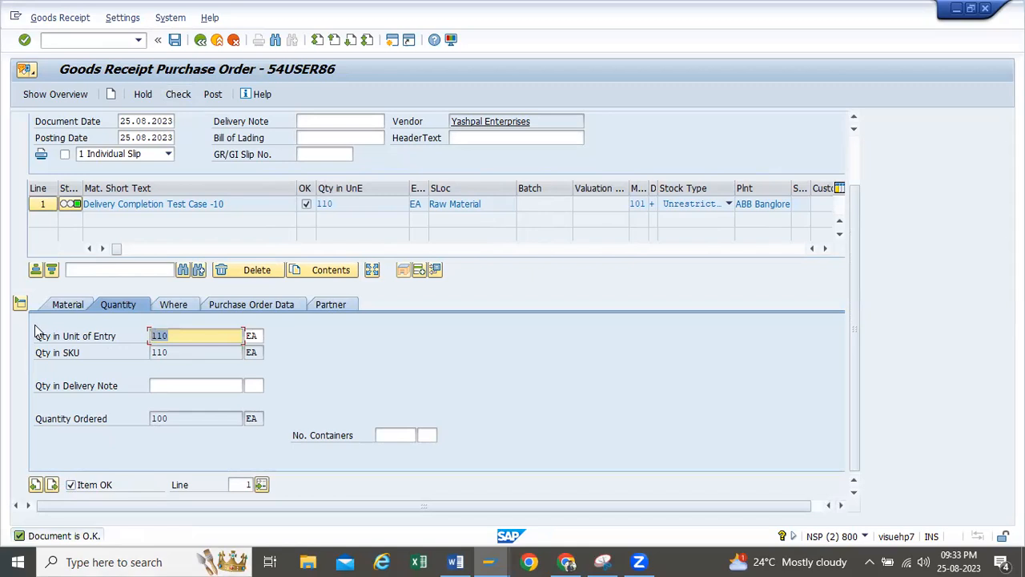
type("111")
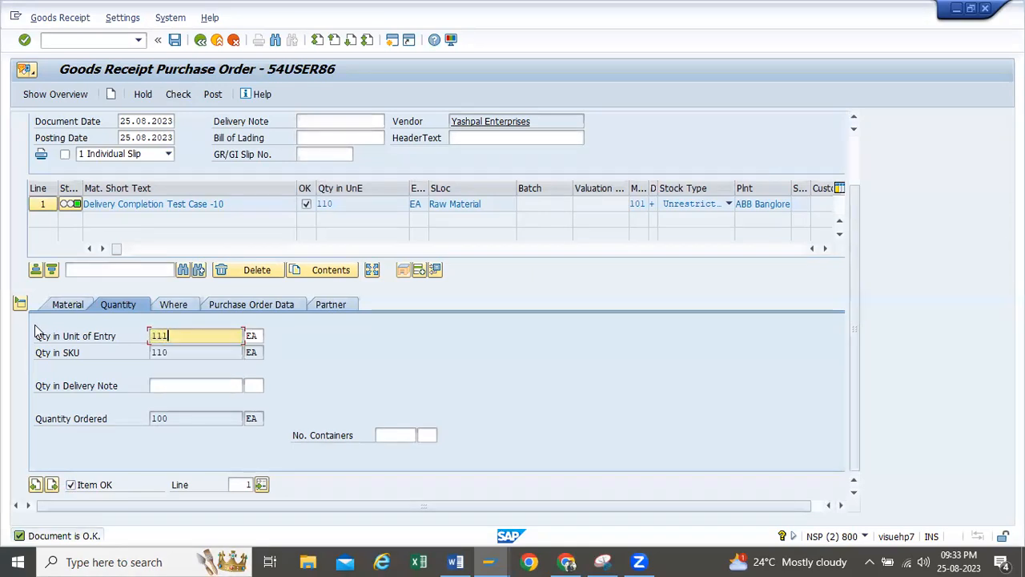
key("Return")
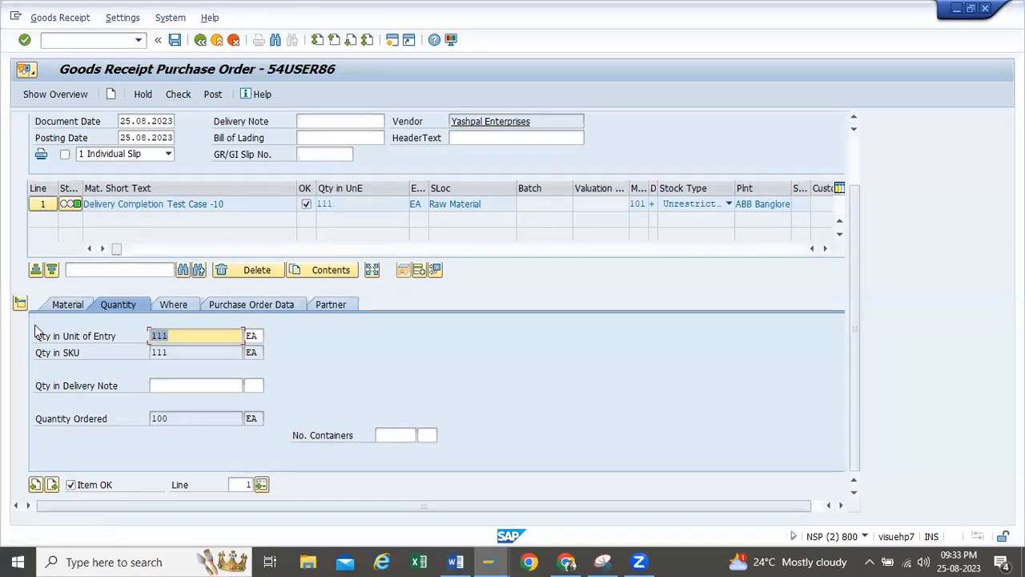
left_click(178, 94)
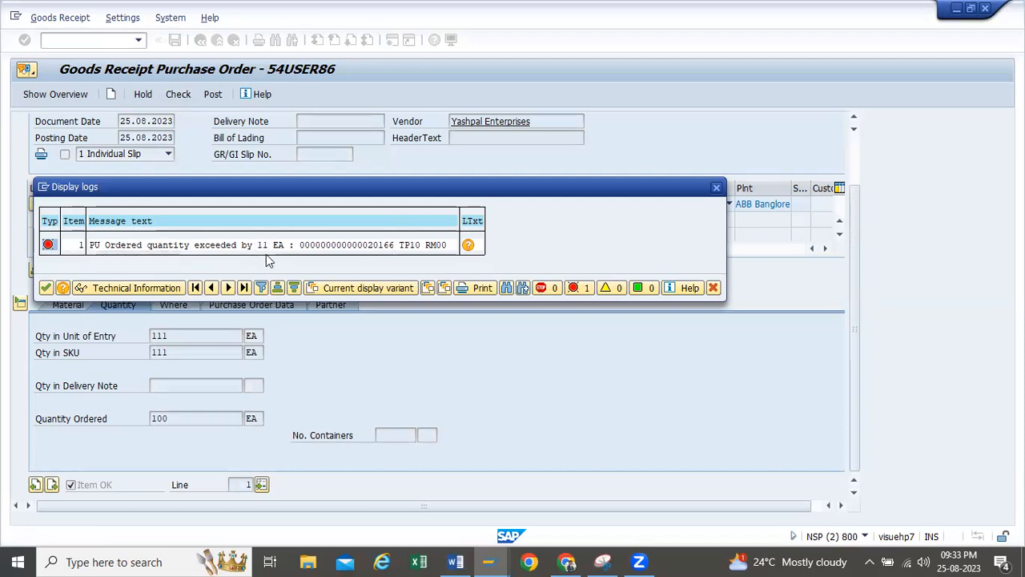
left_click(717, 190)
Open the purchase order from the receipt item, review its ordered quantity and delivery tolerances, and return to the goods receipt
left_click(251, 305)
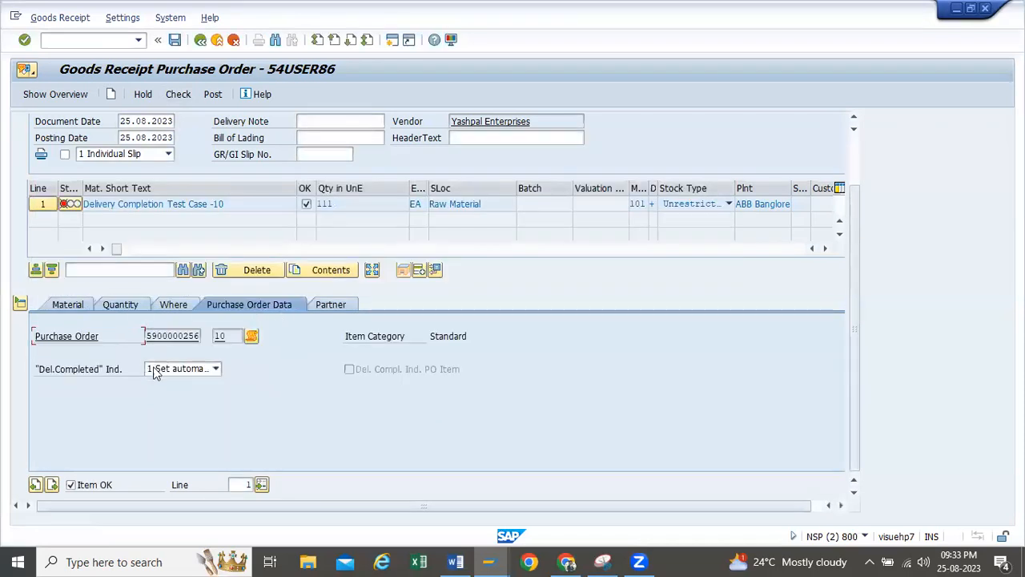
double_click(170, 335)
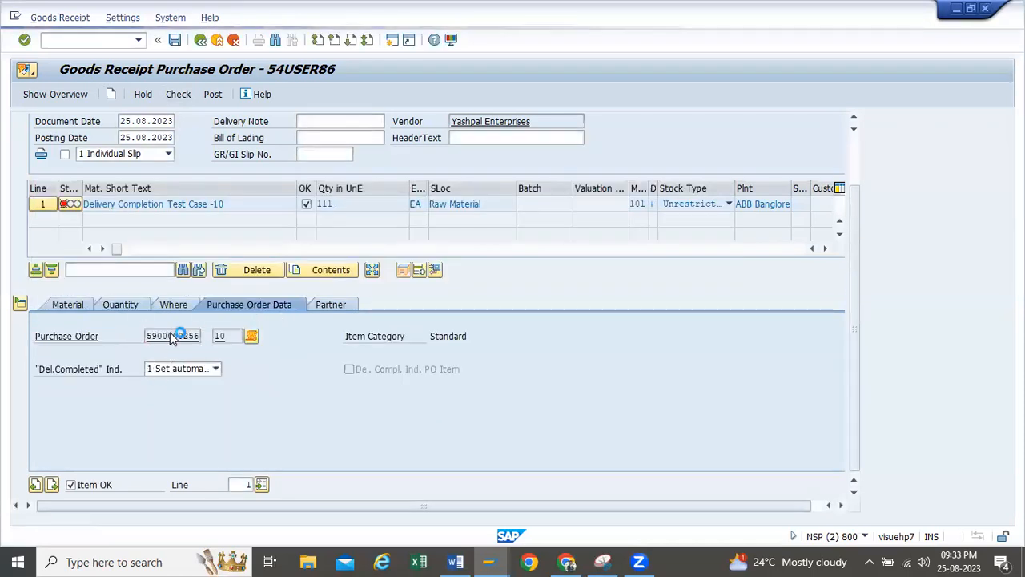
left_click(21, 503)
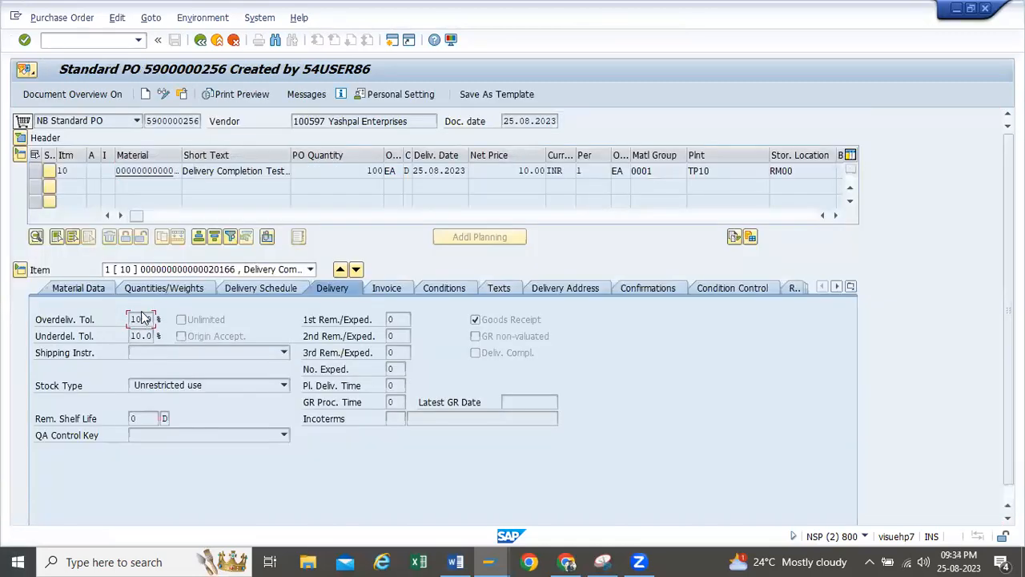
left_click_drag(133, 318, 157, 318)
left_click_drag(365, 170, 385, 171)
left_click_drag(132, 335, 158, 337)
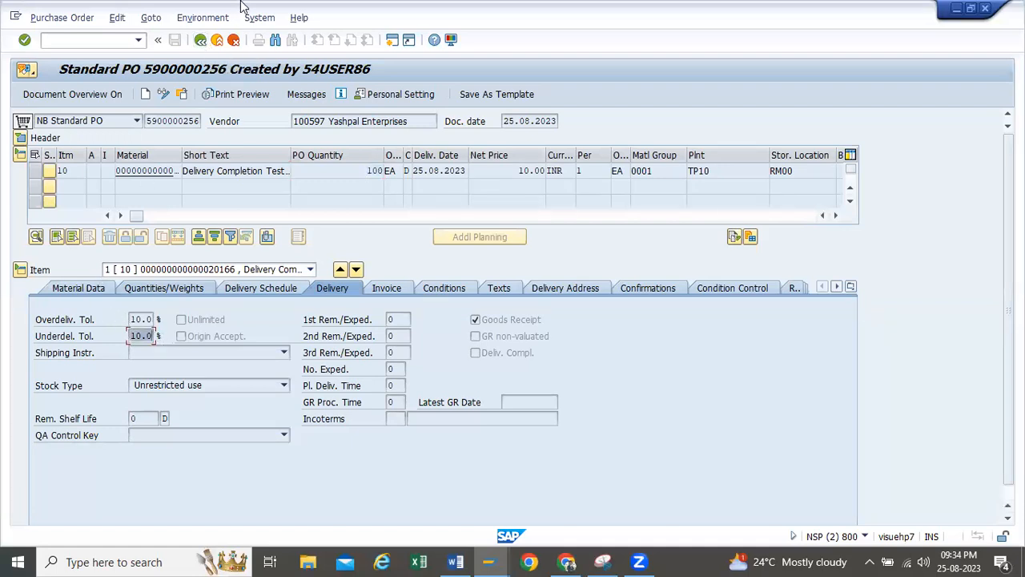
left_click(201, 40)
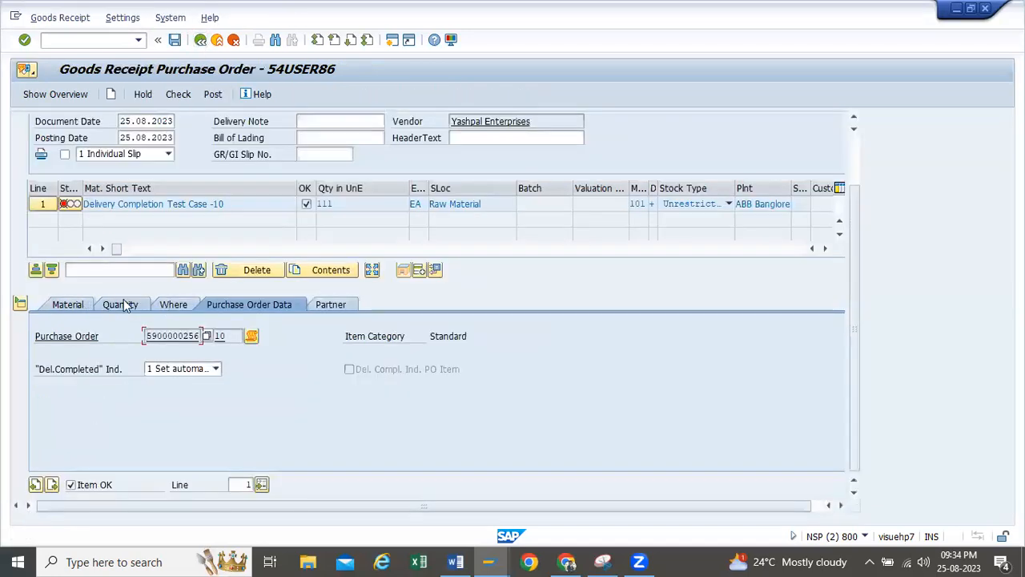
Set the receipt item's quantity in unit of entry to 90 and check the document
left_click(167, 307)
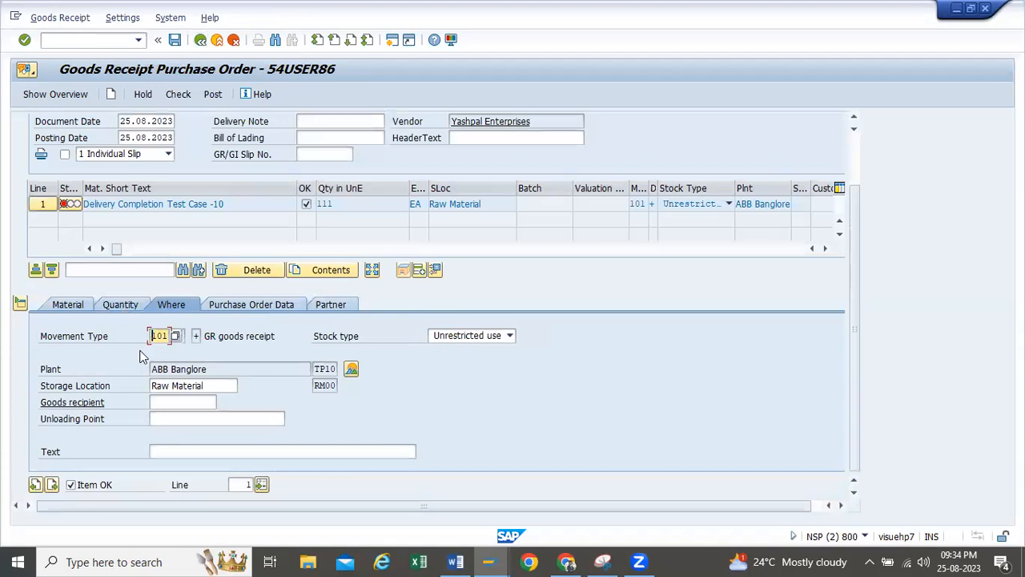
left_click(122, 307)
left_click_drag(177, 336, 3, 312)
type("90")
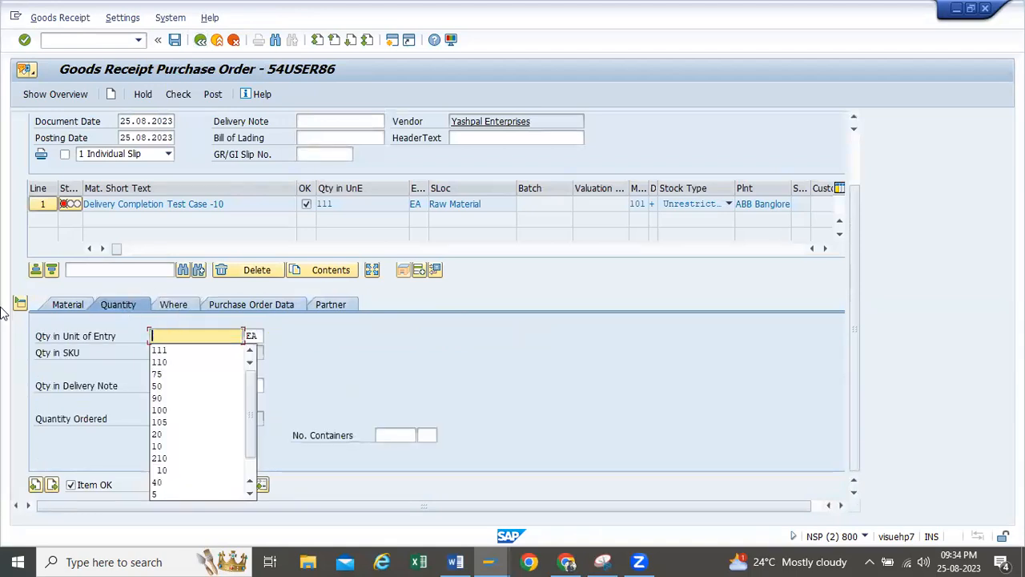
key("Return")
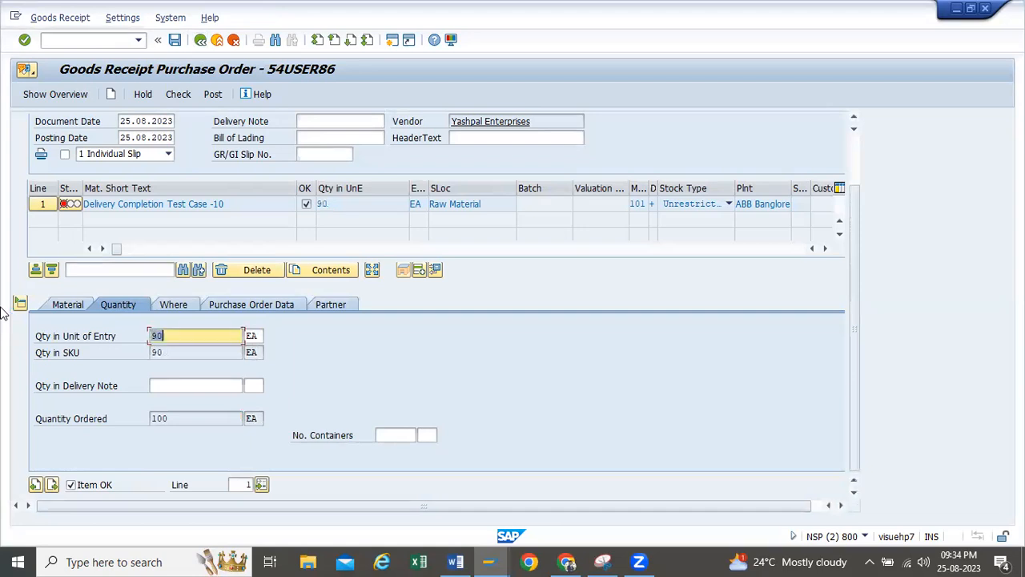
left_click(180, 94)
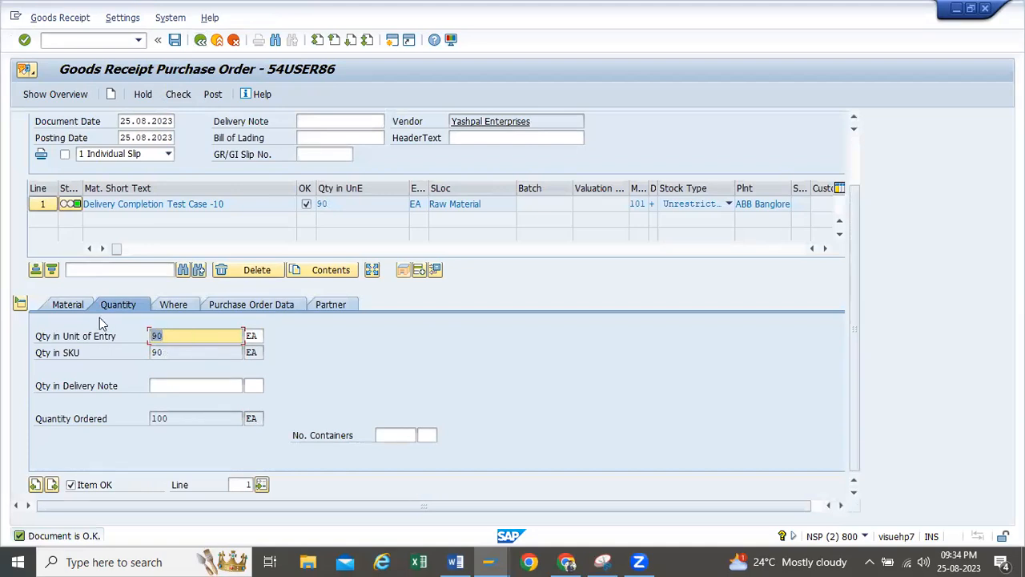
Set the receipt quantity to 89 and check the document against the underdelivery tolerance
type("89")
key("Return")
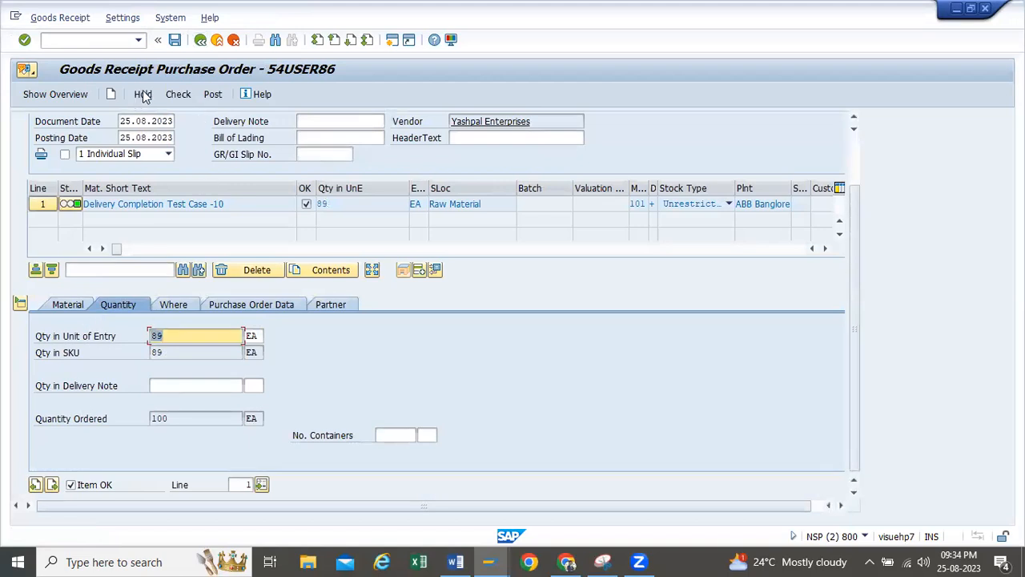
left_click(175, 94)
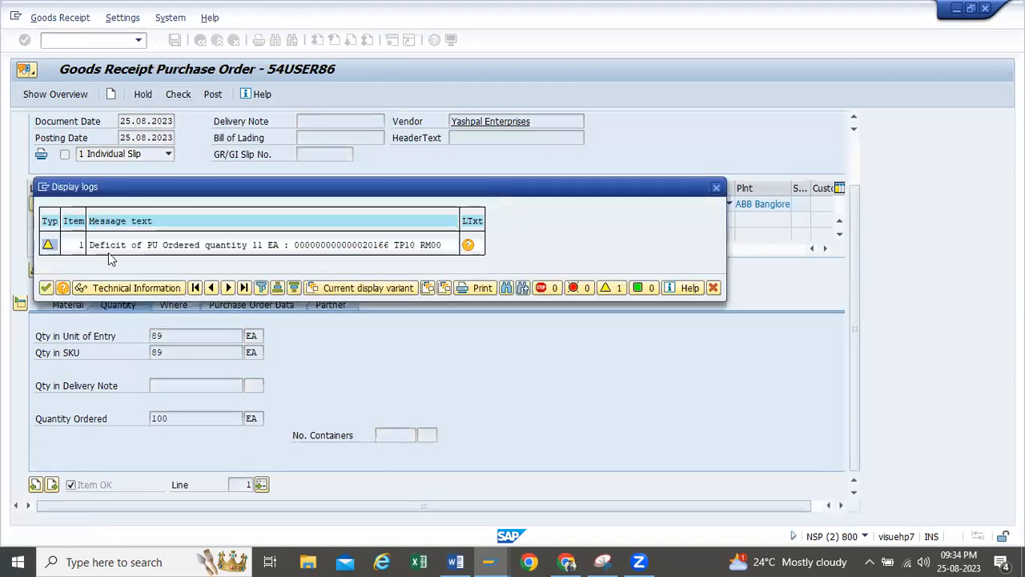
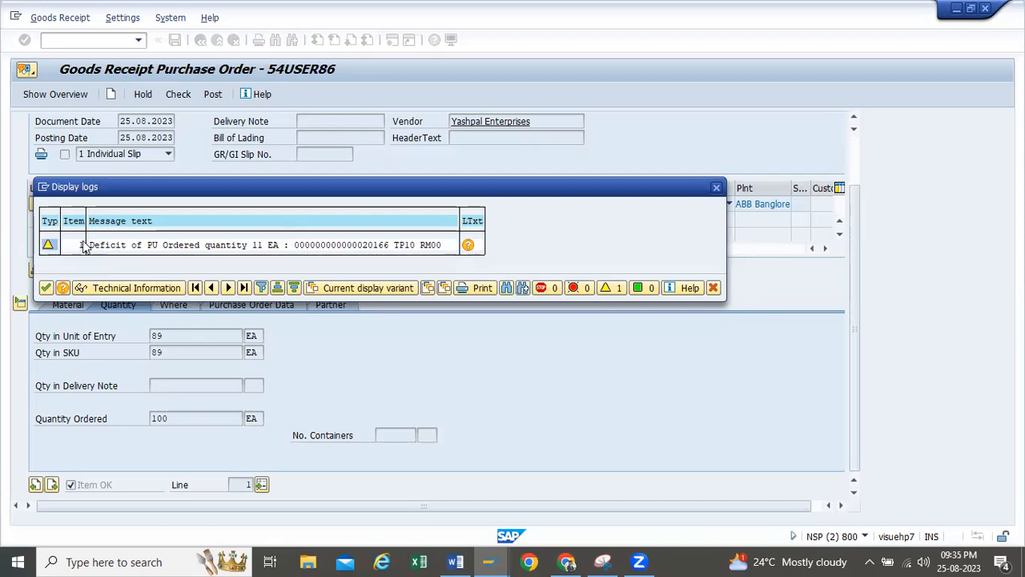
Close the message log and check the goods receipt document again with the same quantity
left_click(46, 288)
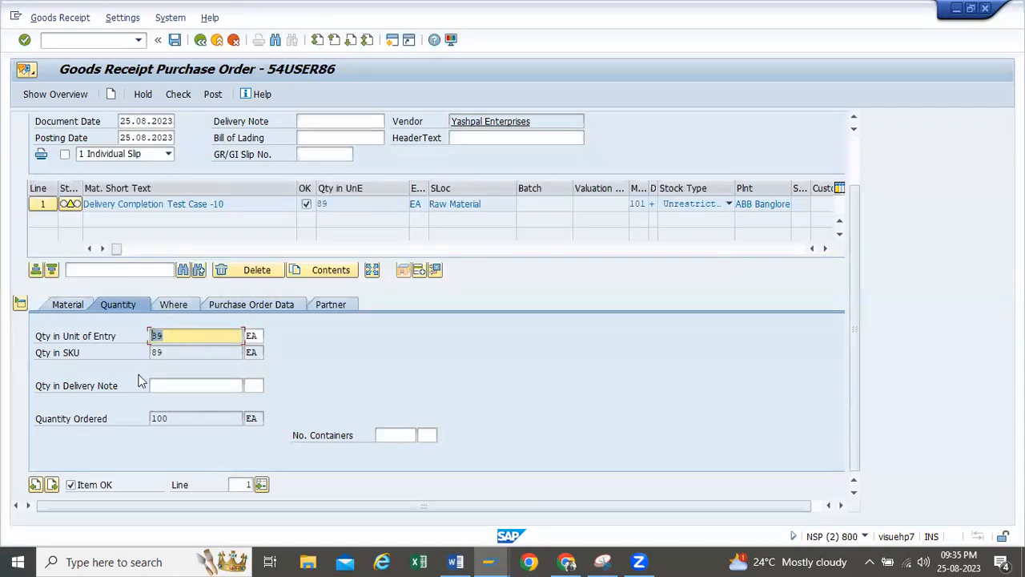
left_click(192, 313)
left_click(183, 97)
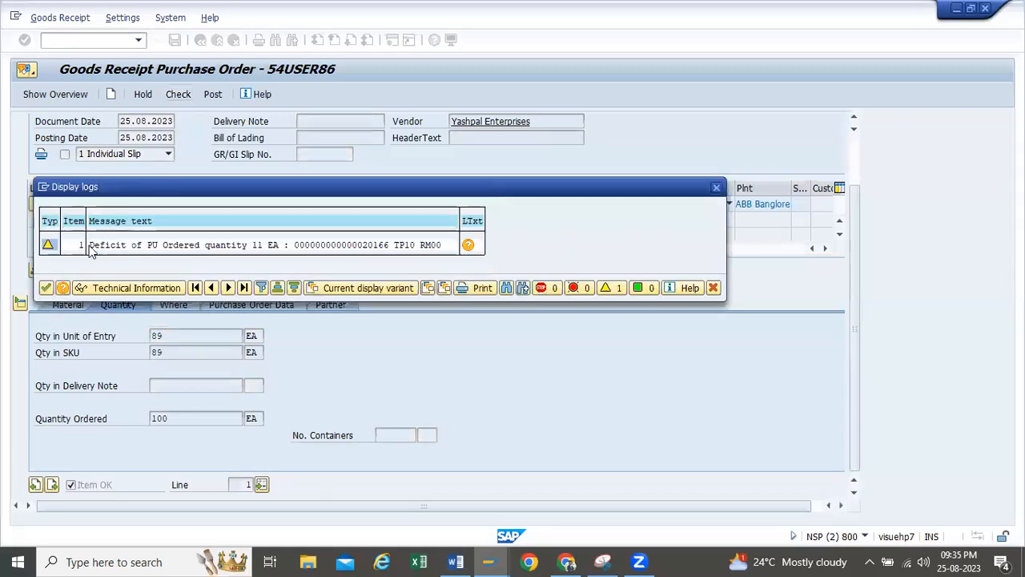
Open the deficit warning's long text and its technical information to read the application area and message number
left_click(469, 245)
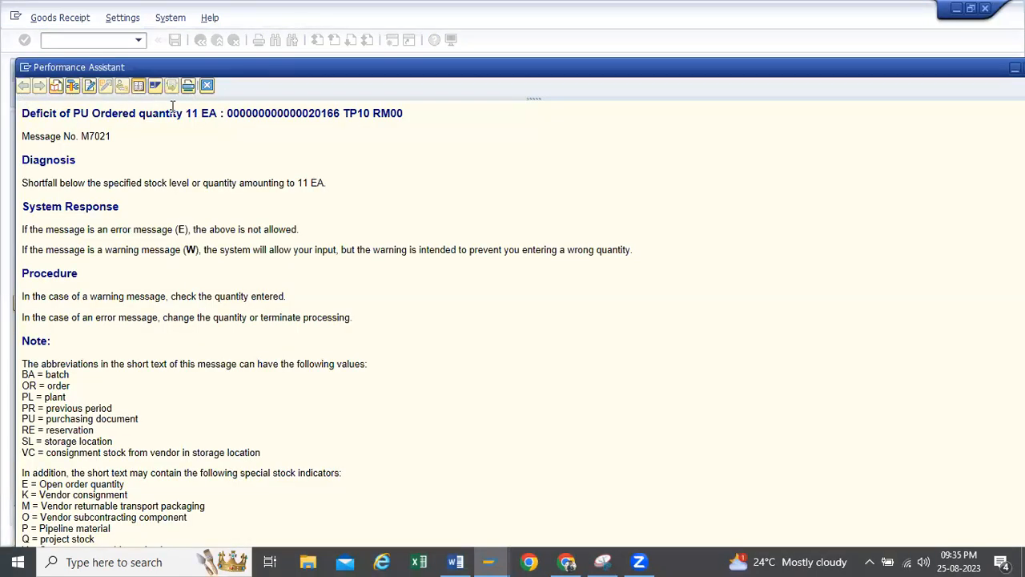
left_click(71, 86)
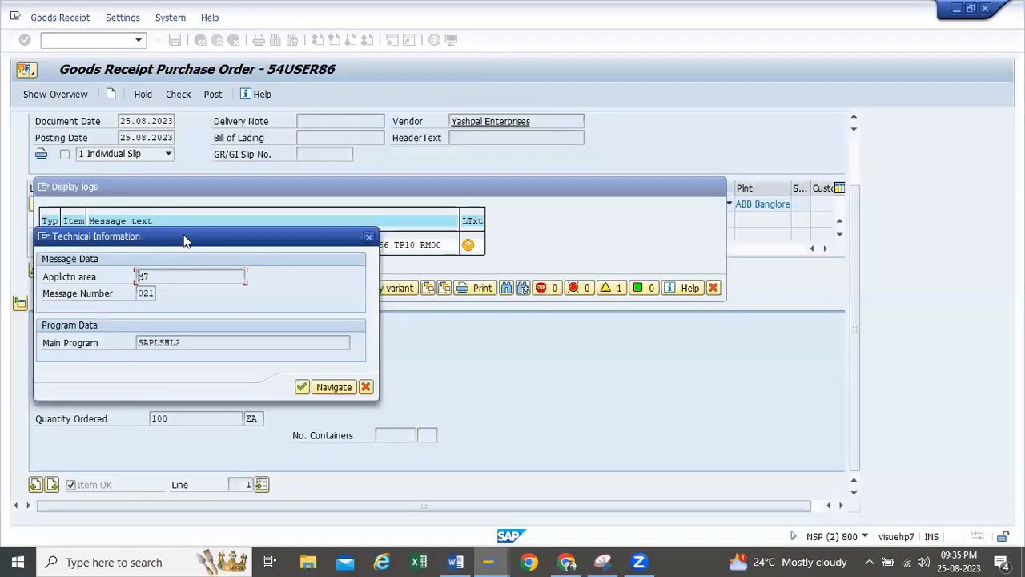
left_click_drag(185, 238, 246, 173)
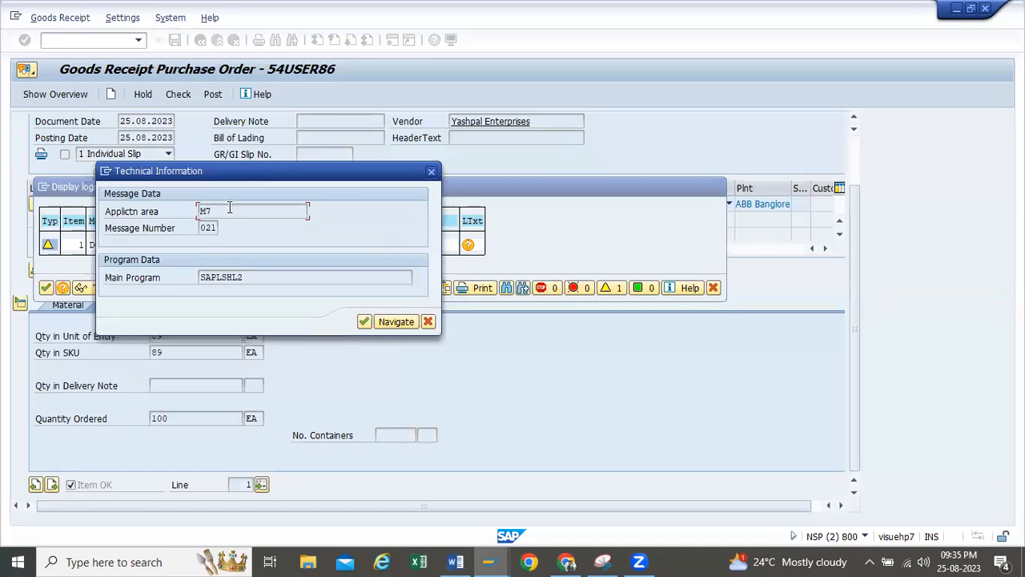
left_click_drag(229, 209, 137, 202)
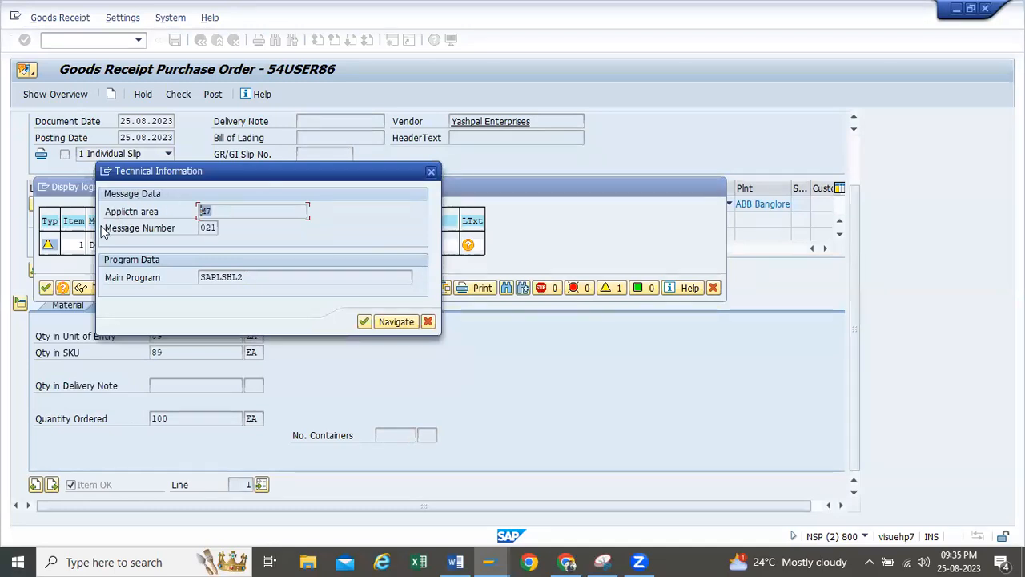
double_click(216, 229)
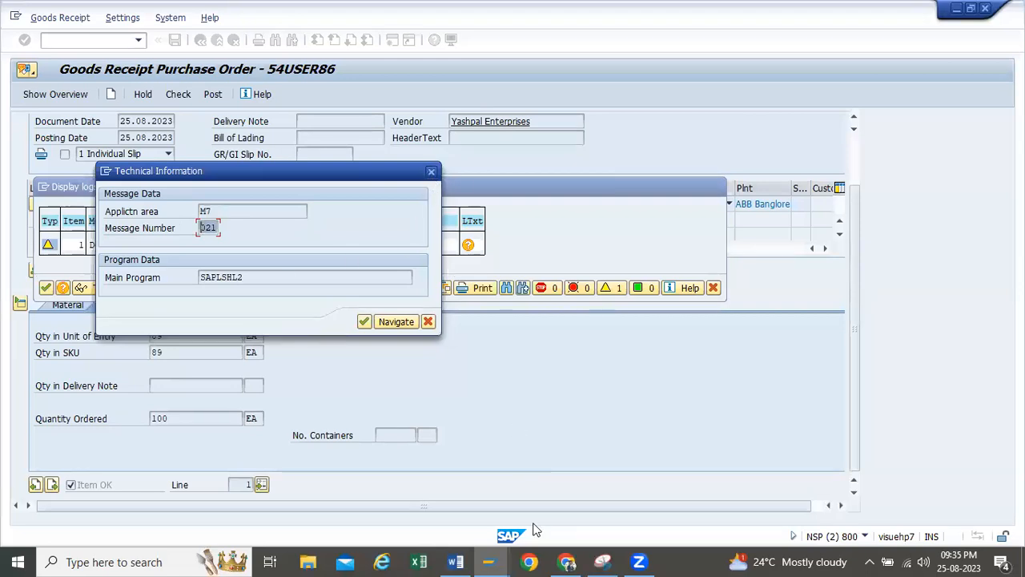
Switch to the Create Purchase Order session, leave that transaction, and open the SAP Reference IMG through transaction spro
left_click(488, 562)
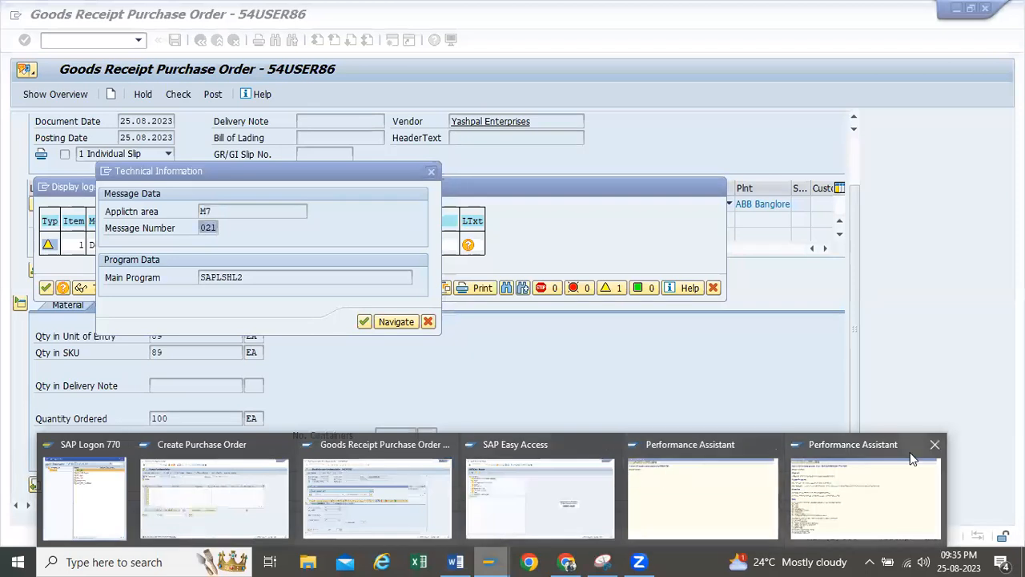
left_click(172, 504)
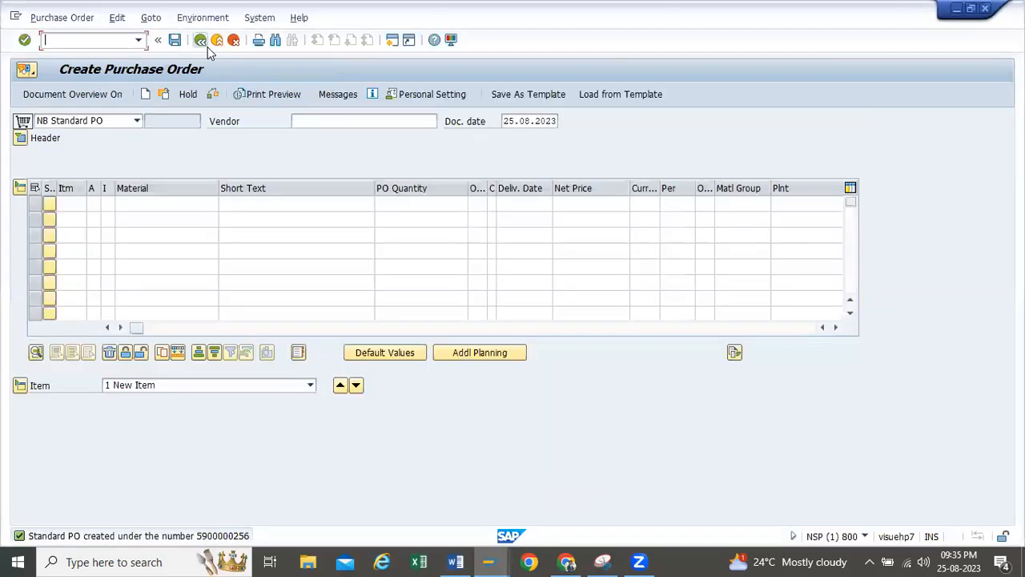
left_click(125, 40)
type("spro")
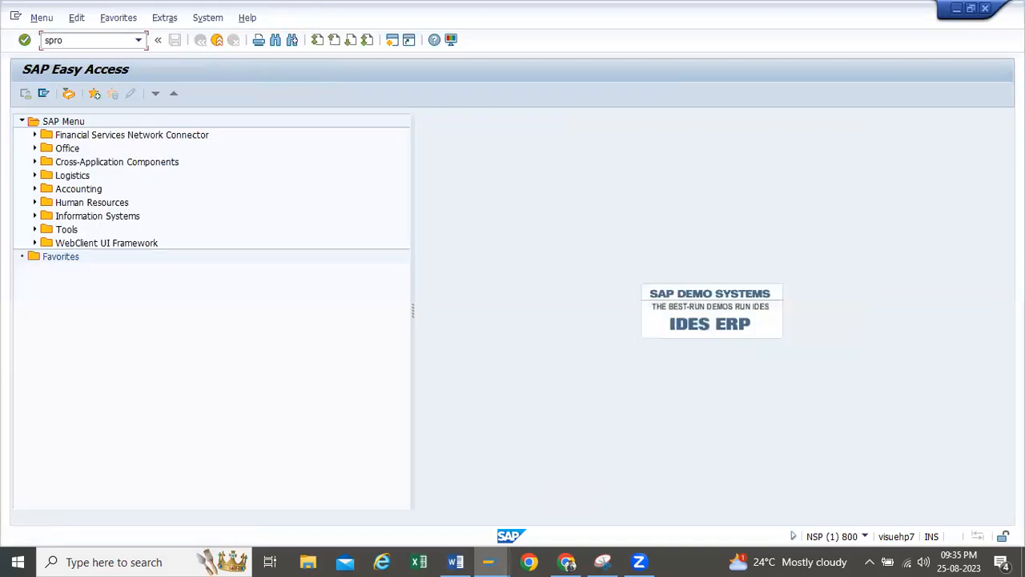
left_click(70, 94)
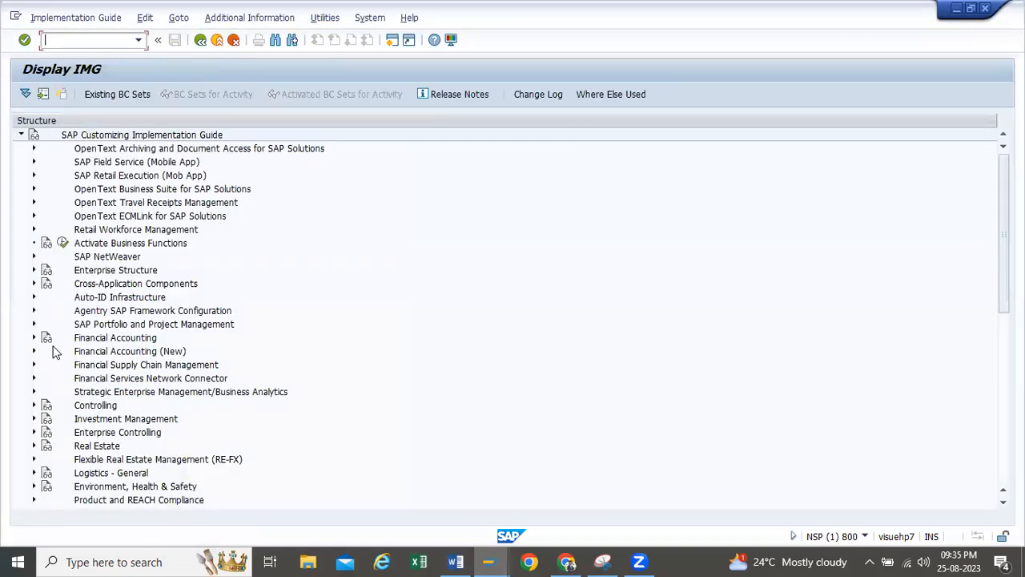
Expand Inventory Management and Physical Inventory under Materials Management in the implementation guide
scroll(57, 336, "down", 4)
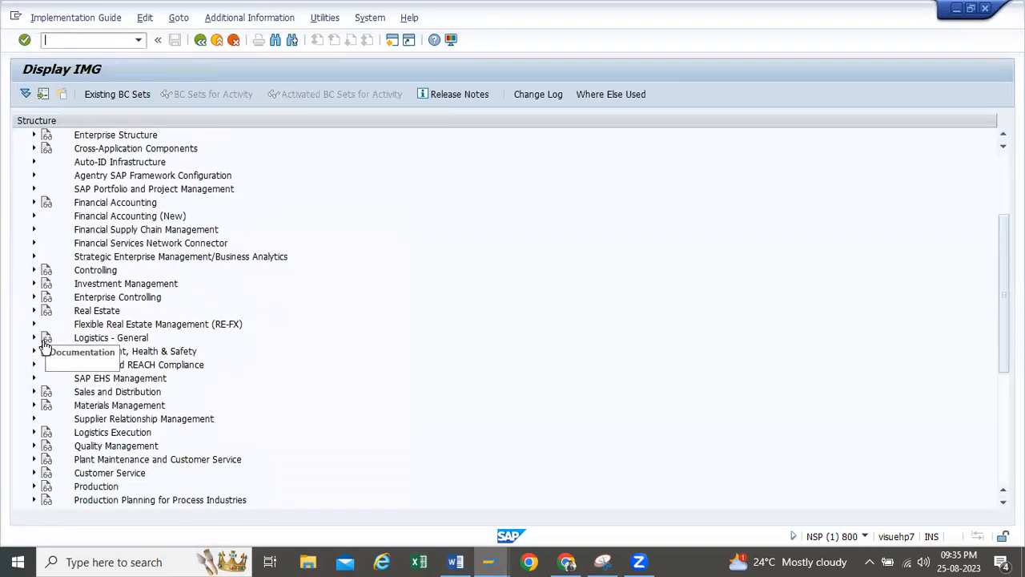
scroll(36, 377, "down", 2)
left_click(35, 325)
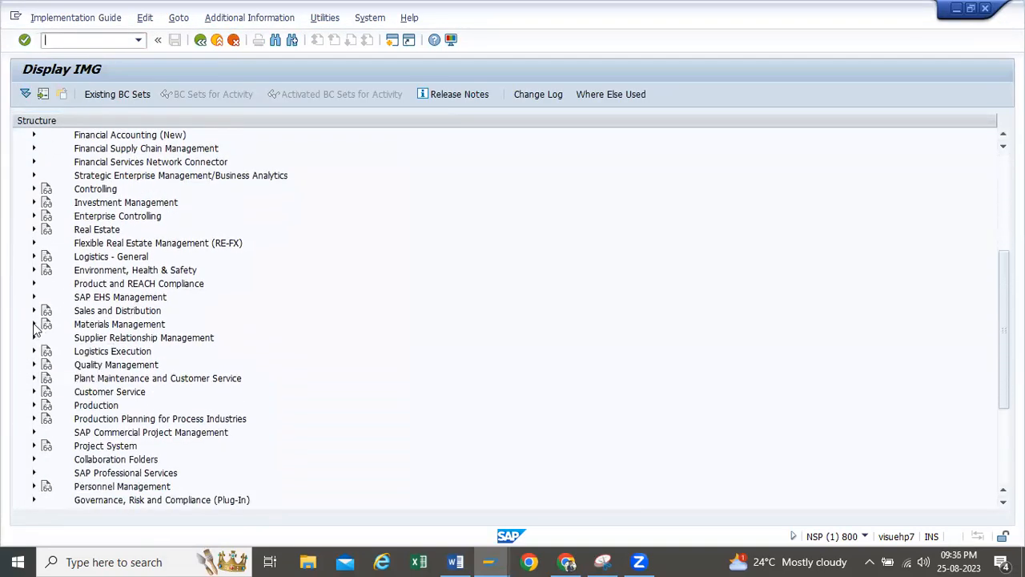
scroll(49, 329, "down", 1)
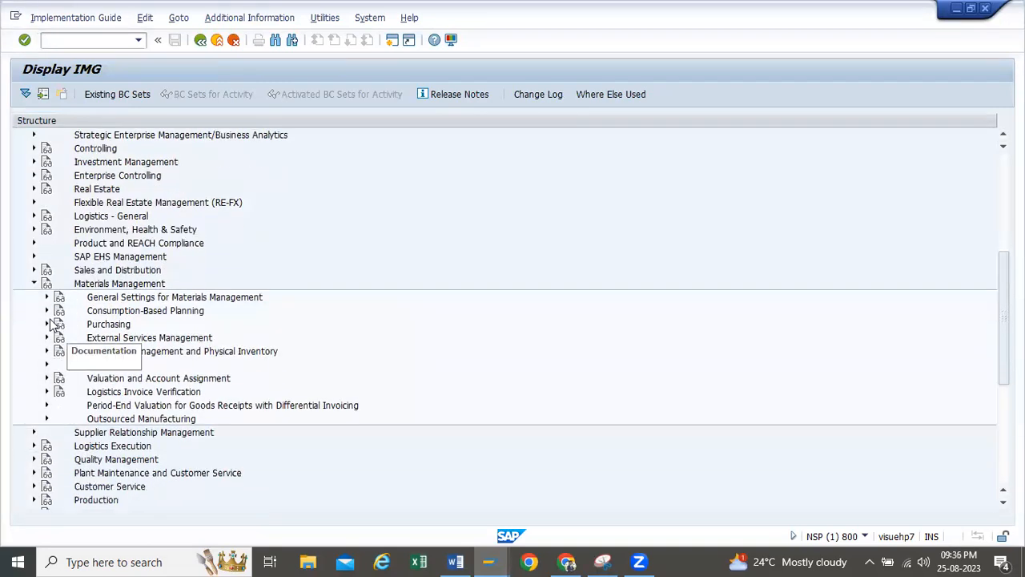
left_click(46, 324)
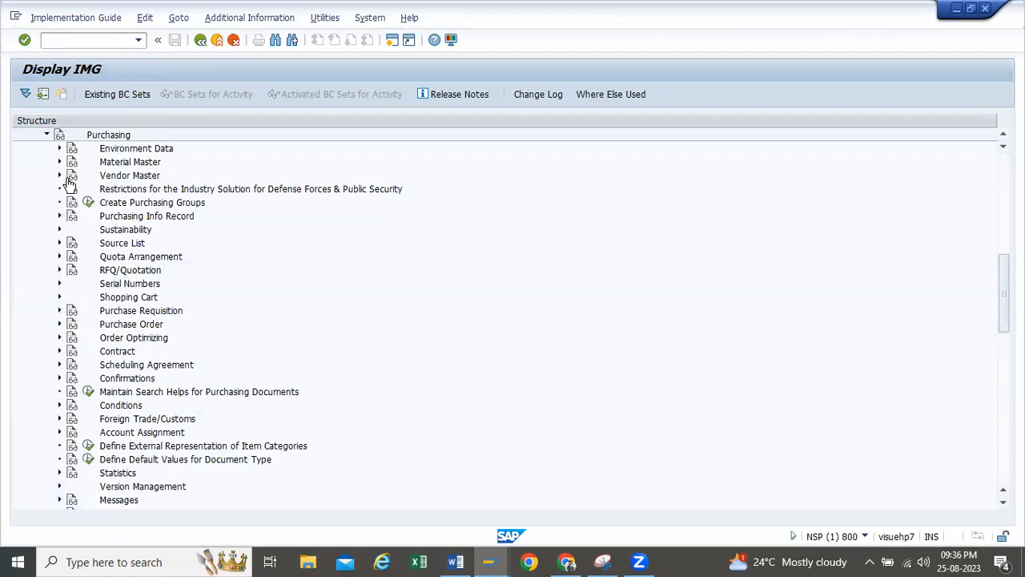
left_click(47, 135)
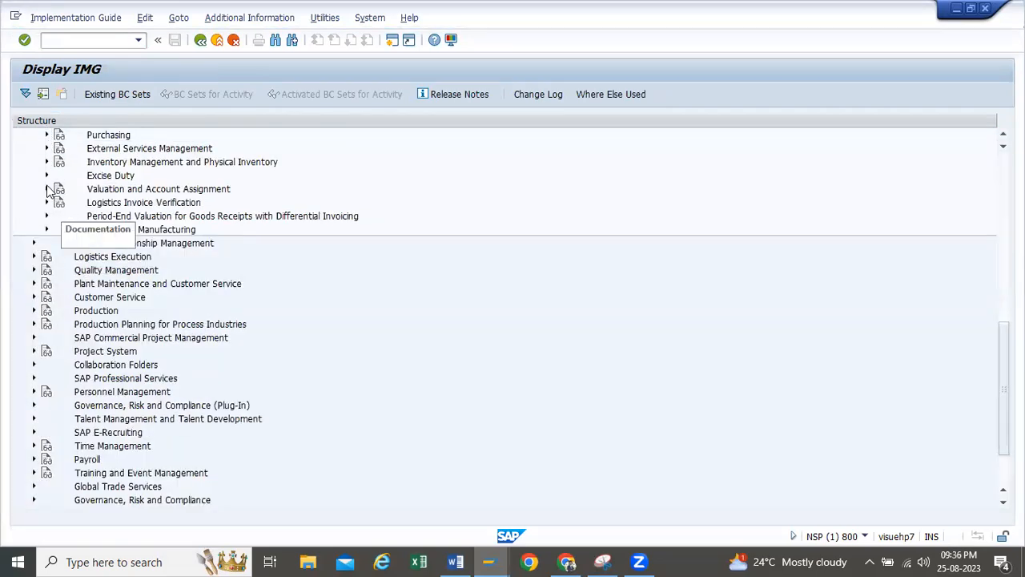
scroll(55, 204, "up", 1)
left_click(46, 177)
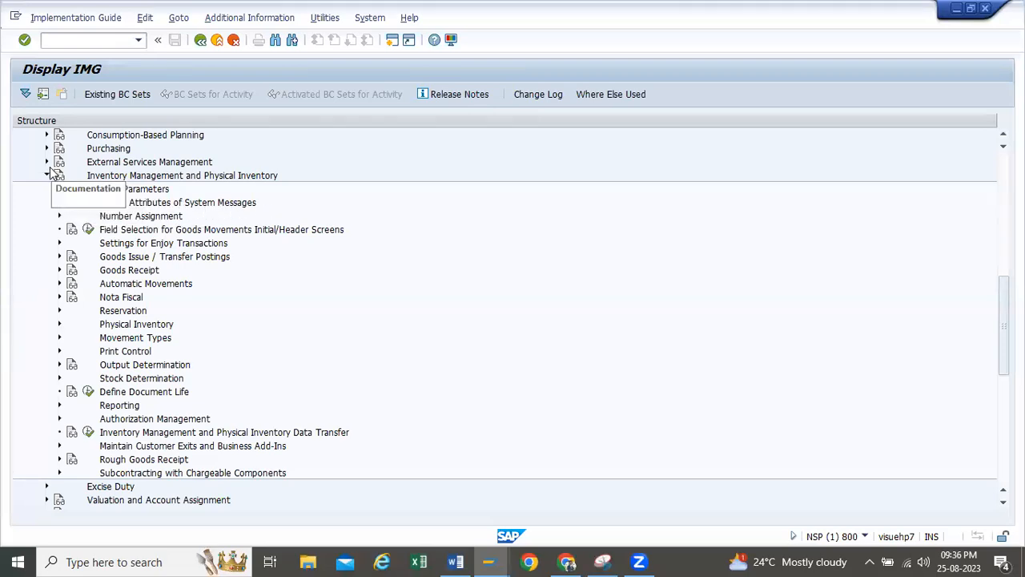
scroll(48, 192, "up", 3)
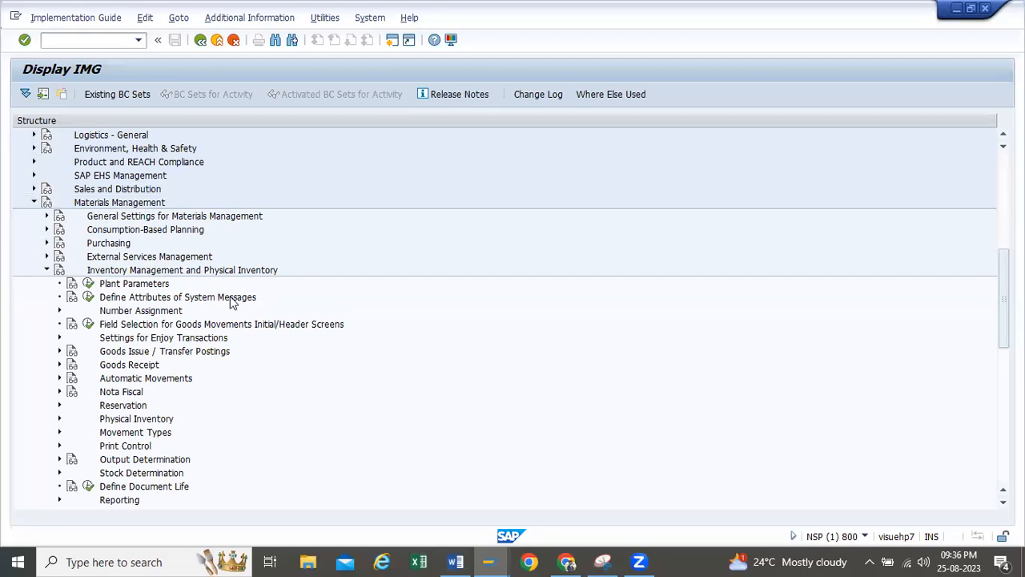
Open the Settings for System Messages activity of Define Attributes of System Messages and go to the M7 entries
left_click(88, 297)
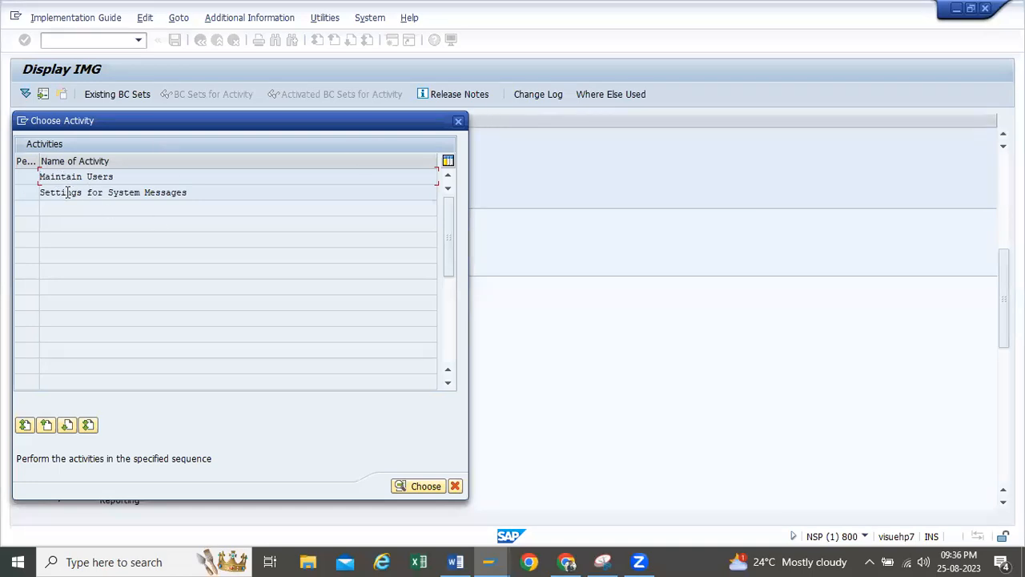
double_click(67, 192)
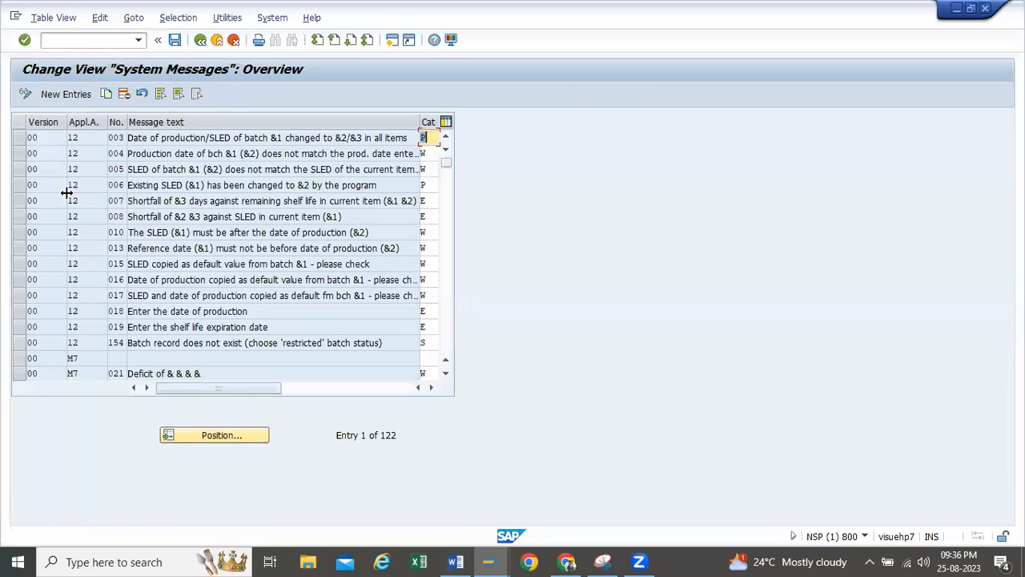
scroll(85, 236, "down", 3)
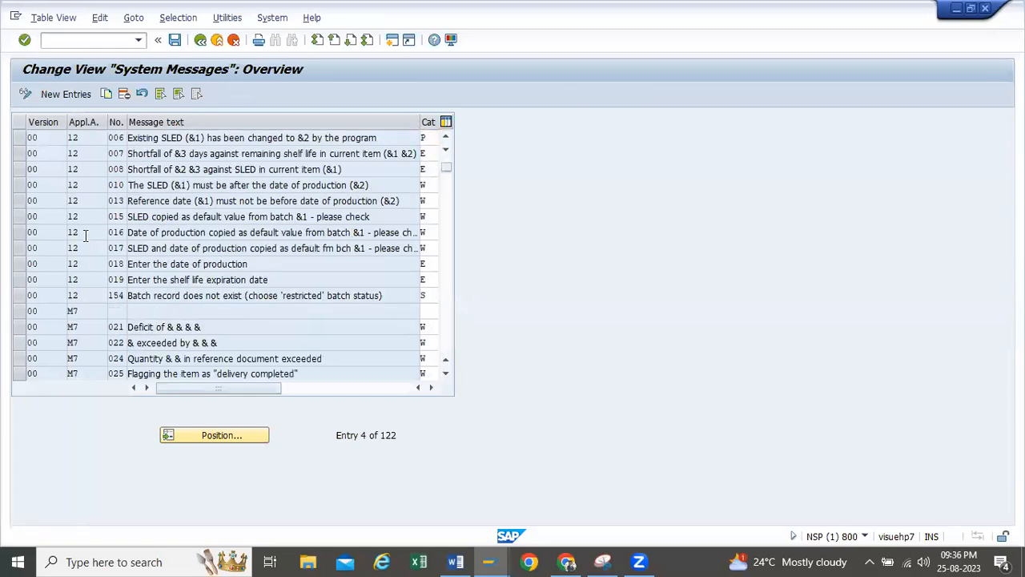
scroll(84, 235, "down", 1)
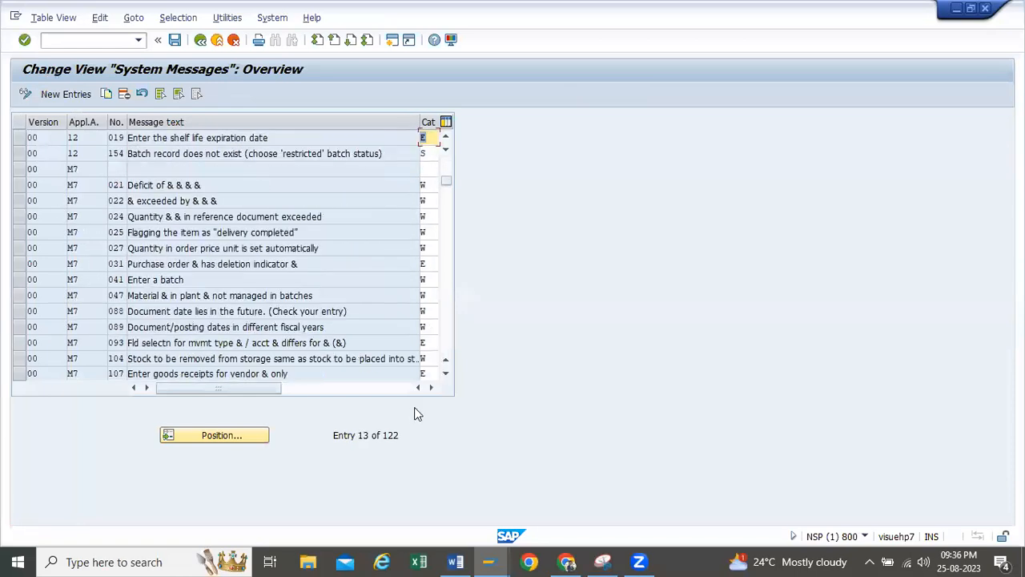
Return to the deficit message's technical information and recheck its application area and message number
left_click(490, 561)
left_click(783, 497)
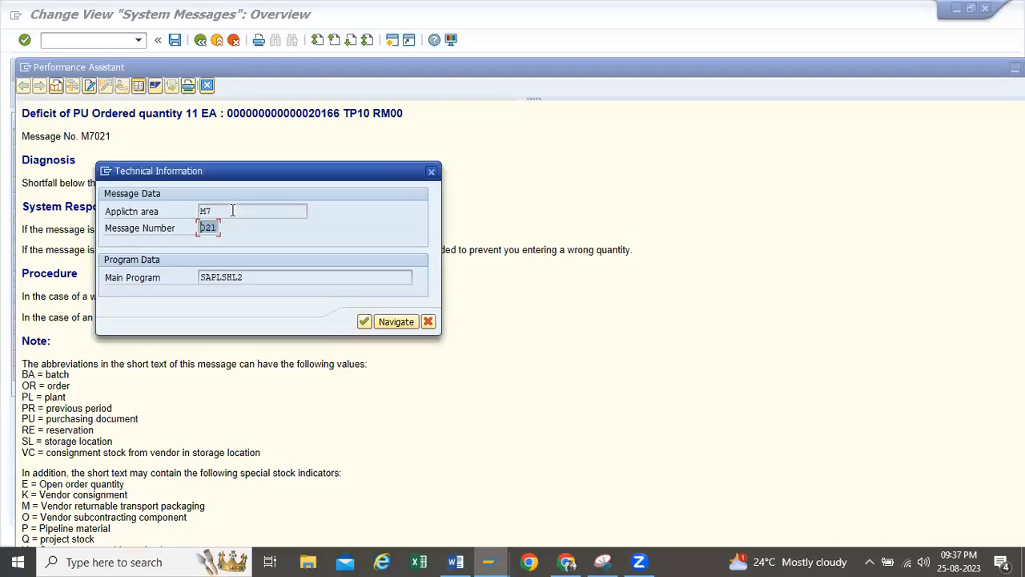
left_click_drag(233, 211, 34, 205)
key("Tab")
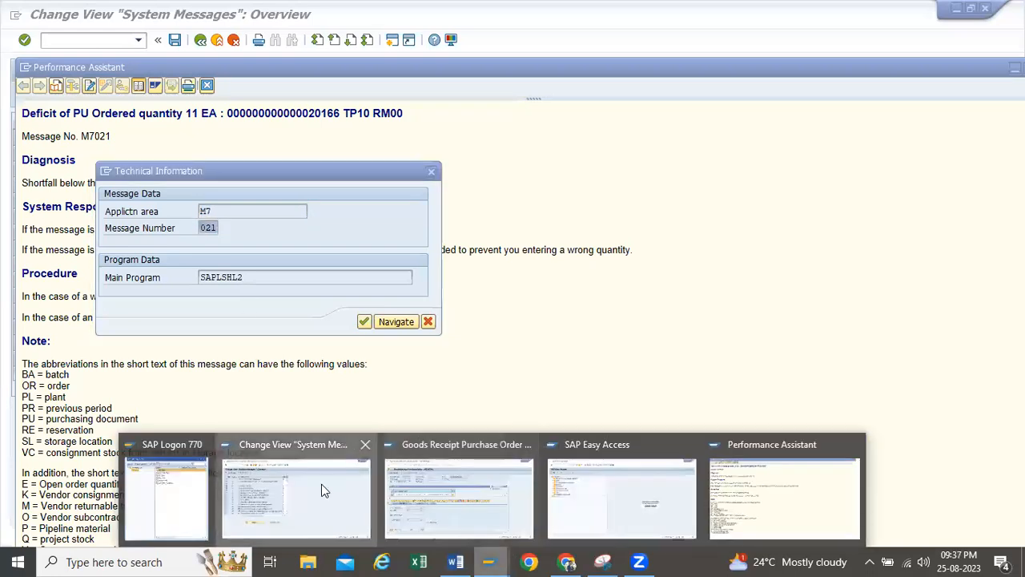
Go back to the System Messages table and locate the entry for application area M7, message 021
left_click(321, 483)
left_click(78, 184)
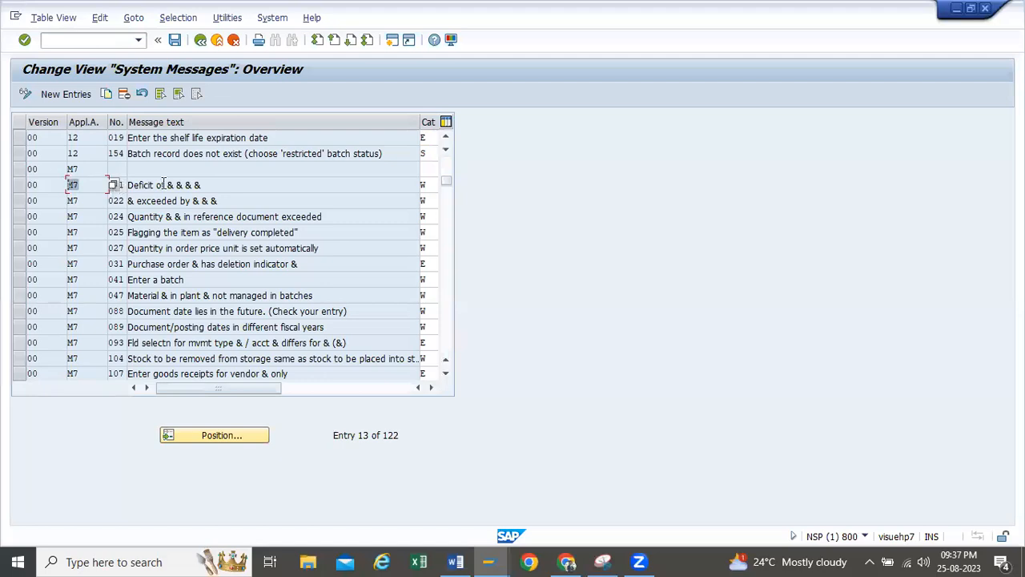
left_click_drag(123, 184, 40, 184)
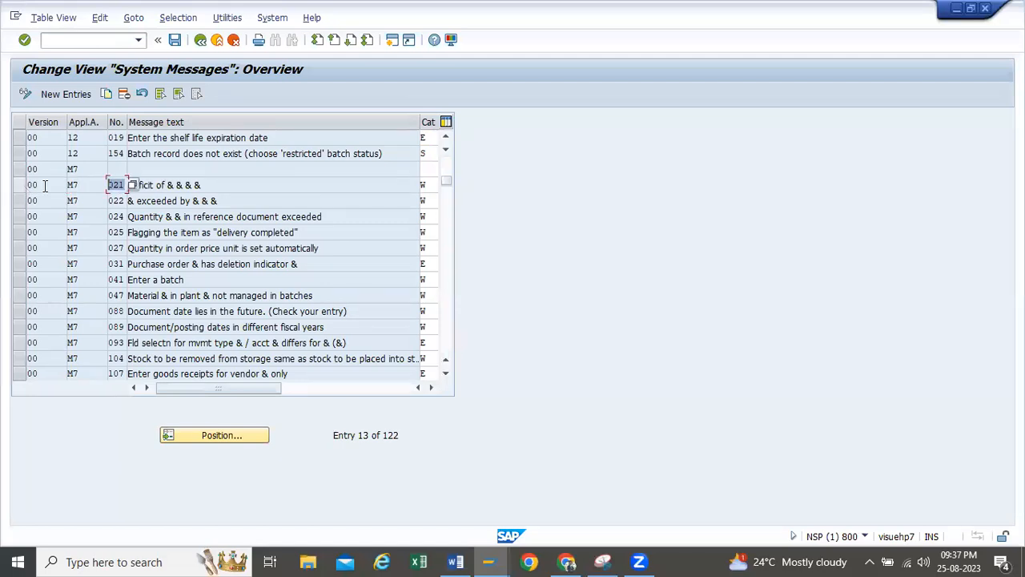
left_click(214, 181)
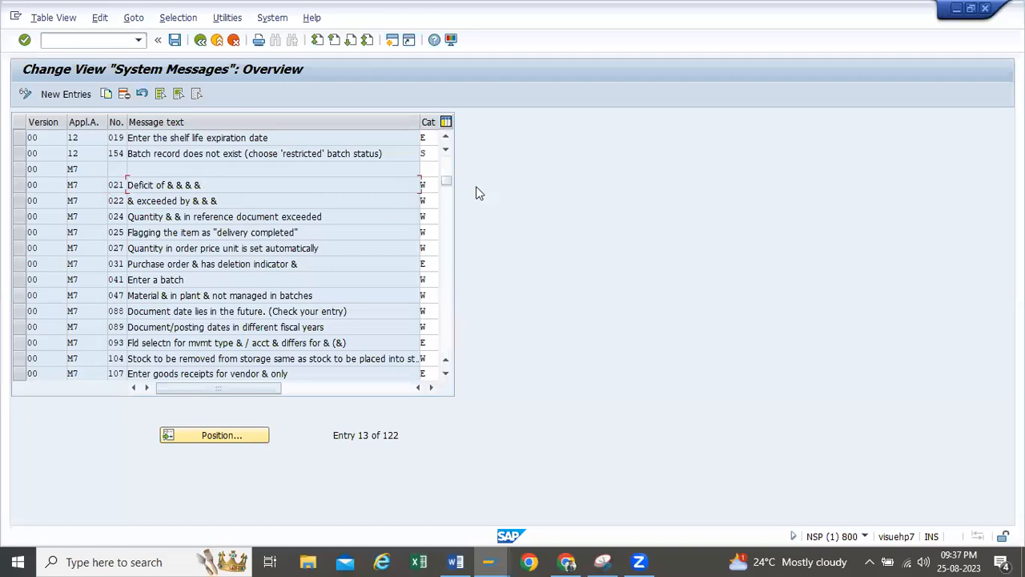
Set the category of M7 message 021 to E (Error Message) and save the table
left_click(432, 182)
left_click(430, 387)
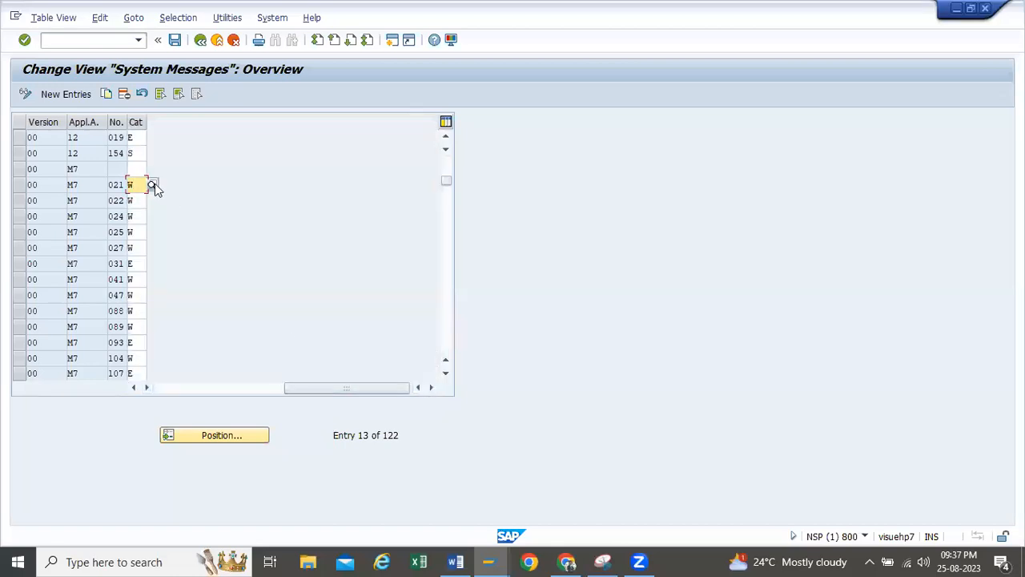
left_click(153, 185)
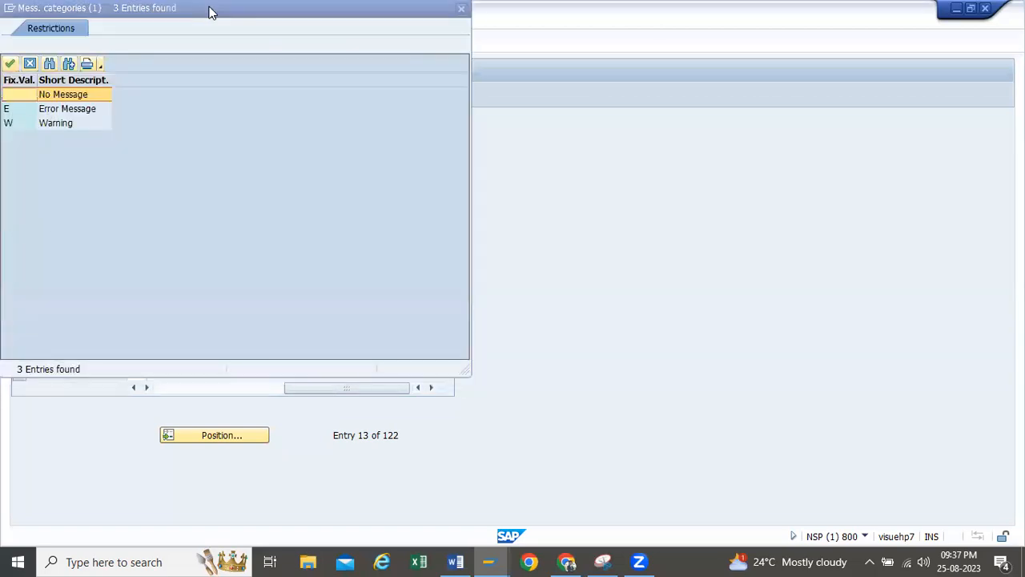
left_click(190, 169)
left_click(151, 157)
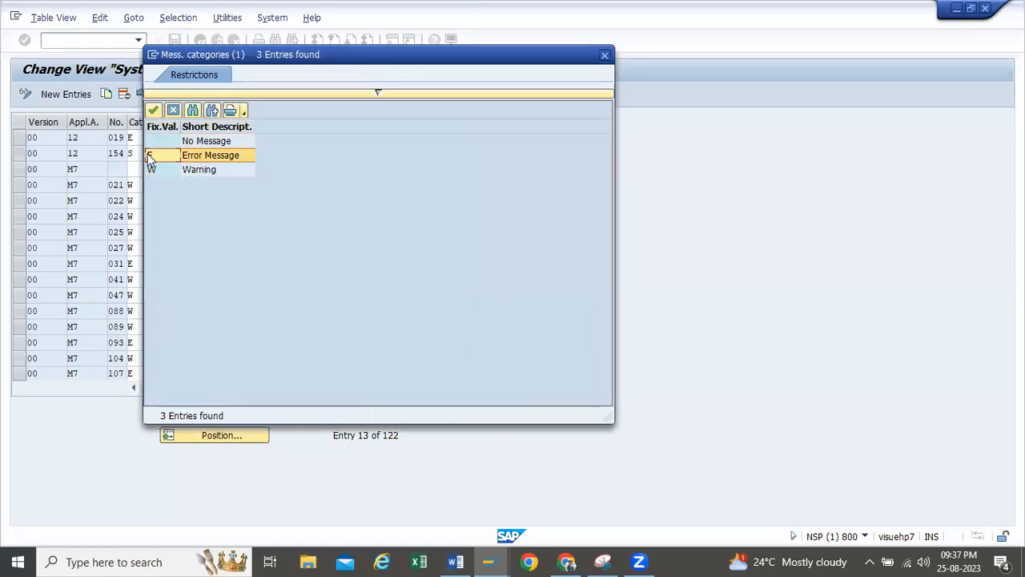
double_click(148, 155)
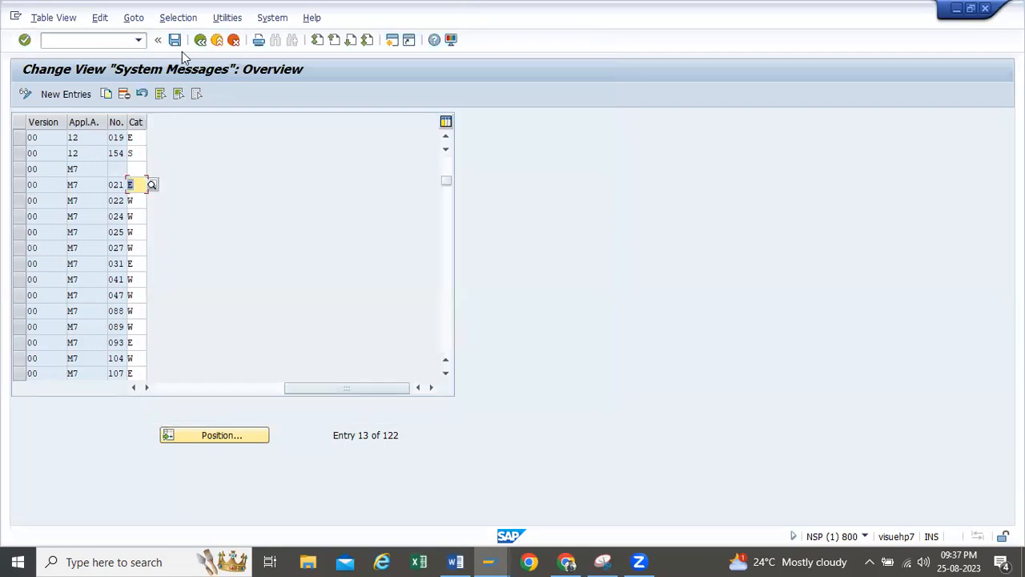
left_click_drag(303, 388, 148, 388)
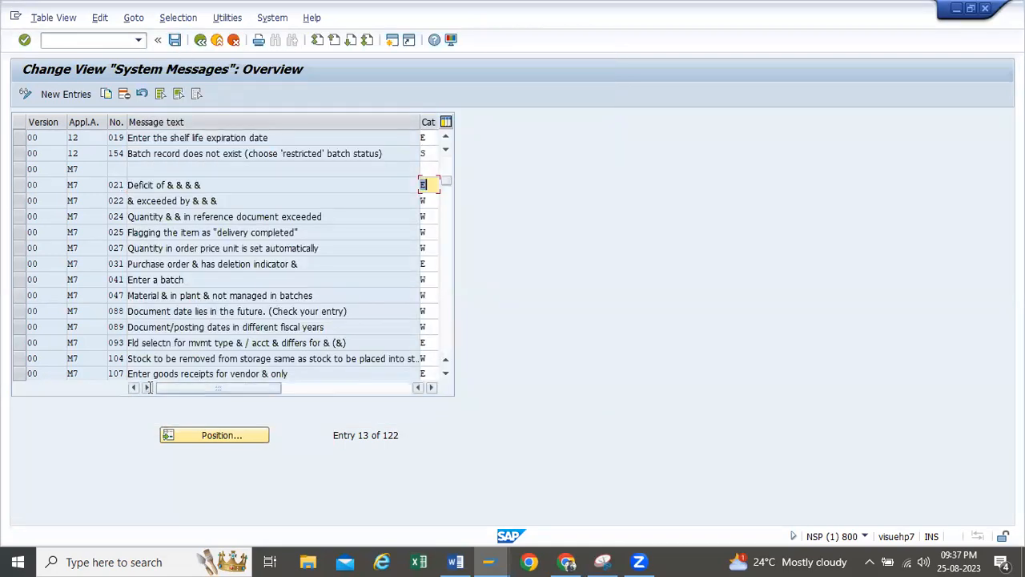
left_click(175, 40)
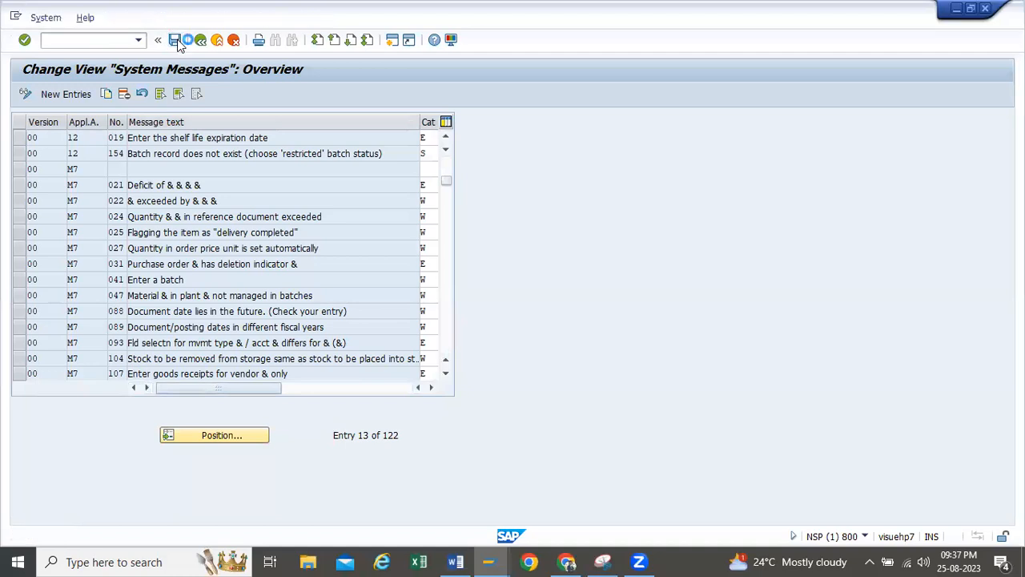
Confirm saving the system message change and return to the Implementation Guide structure
left_click(221, 255)
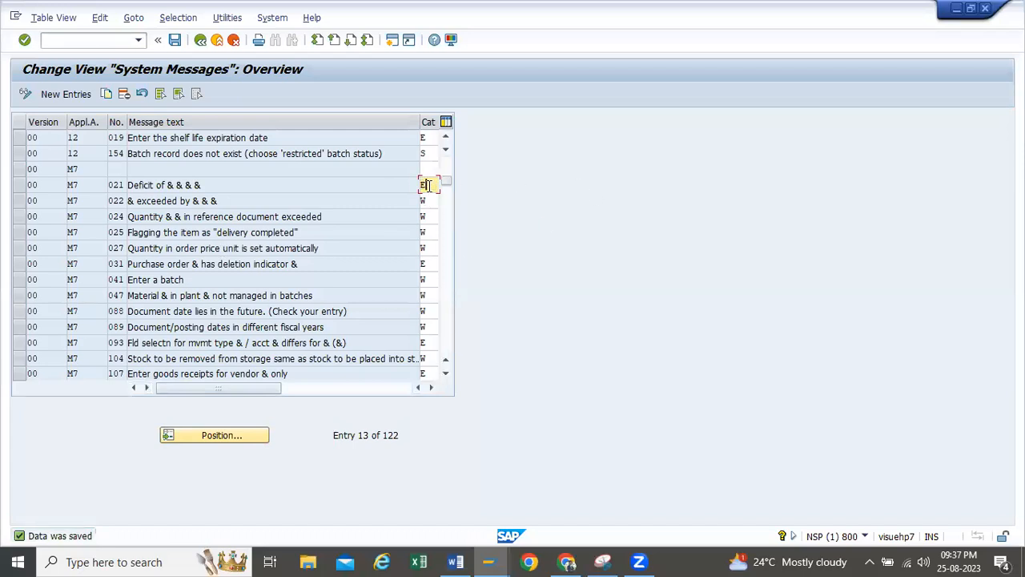
left_click(200, 40)
left_click(461, 120)
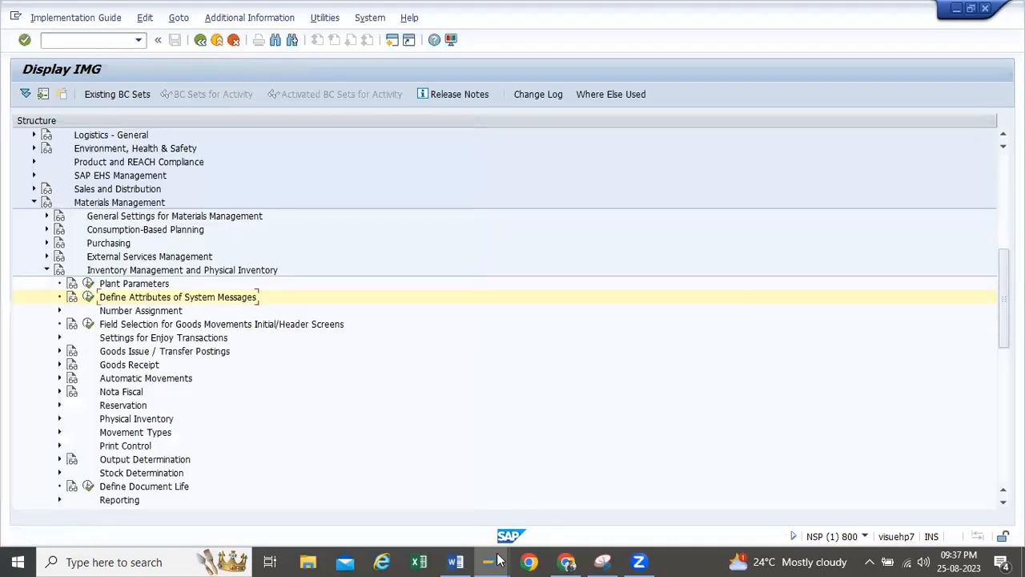
Switch to the Goods Receipt Purchase Order window, close the deficit message's help and leave the goods receipt without saving
left_click(496, 560)
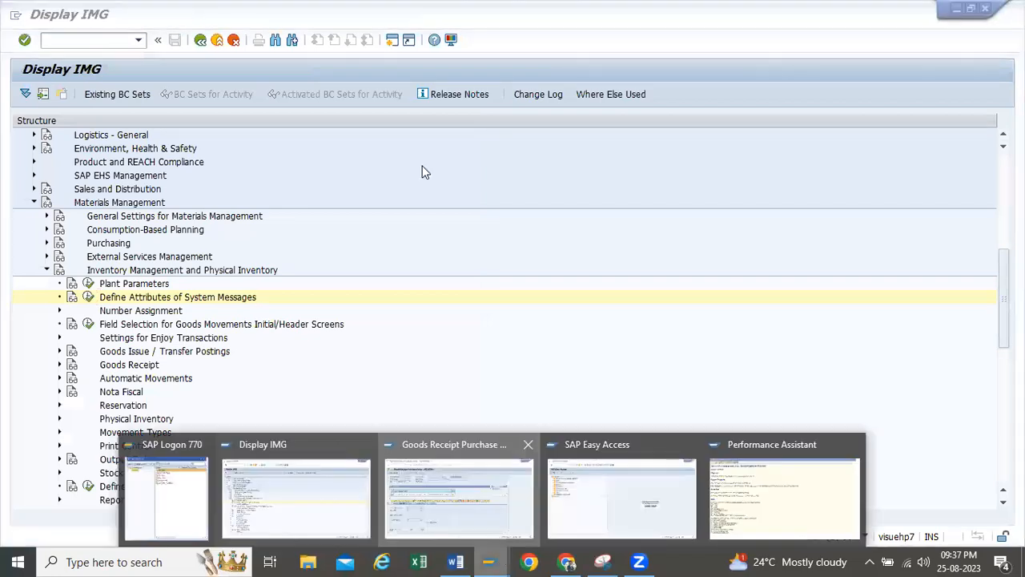
left_click(459, 497)
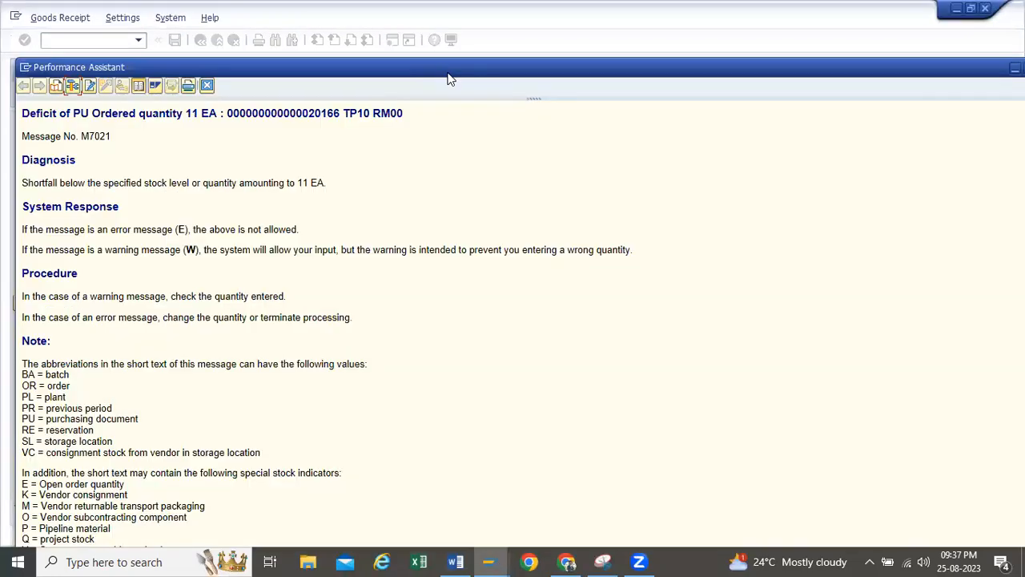
left_click_drag(442, 67, 217, 62)
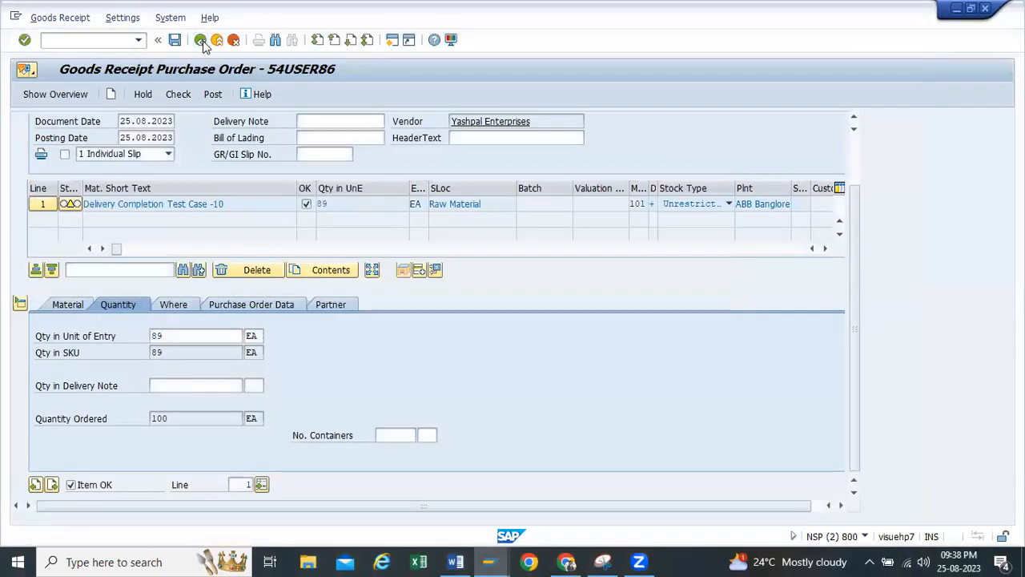
left_click(202, 41)
left_click(218, 276)
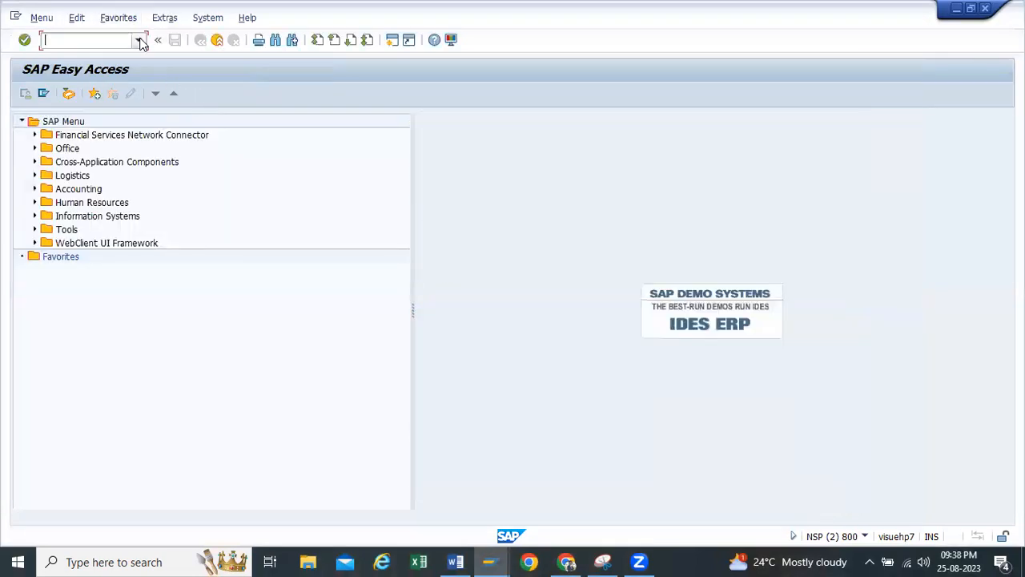
Start a new goods receipt and load the same purchase order into it
left_click(140, 42)
left_click(80, 73)
left_click(231, 120)
left_click(238, 152)
key("Return")
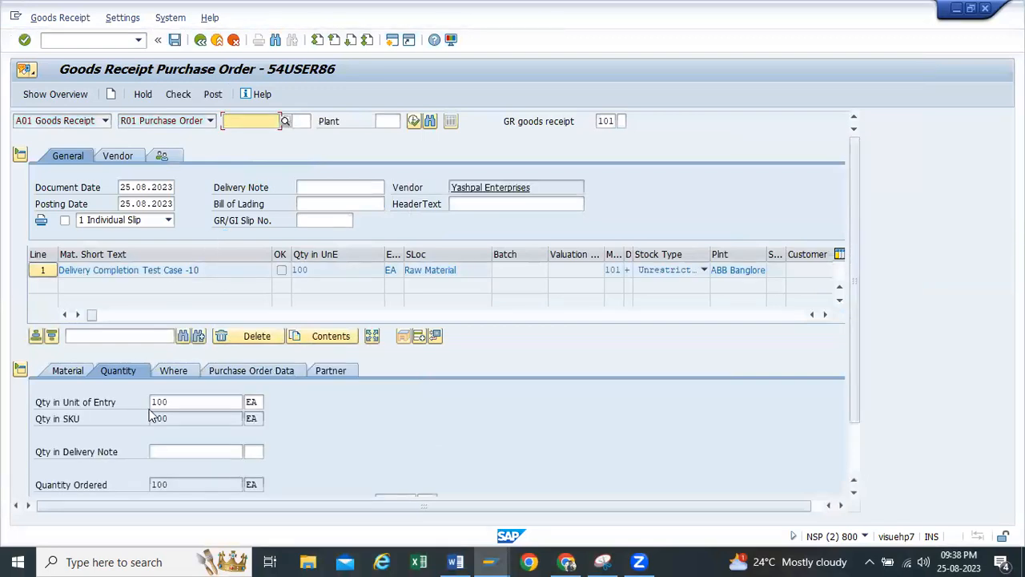
Set the item's quantity in unit of entry to 89, mark it Item OK, check the goods receipt and close the log
left_click_drag(176, 400, 6, 399)
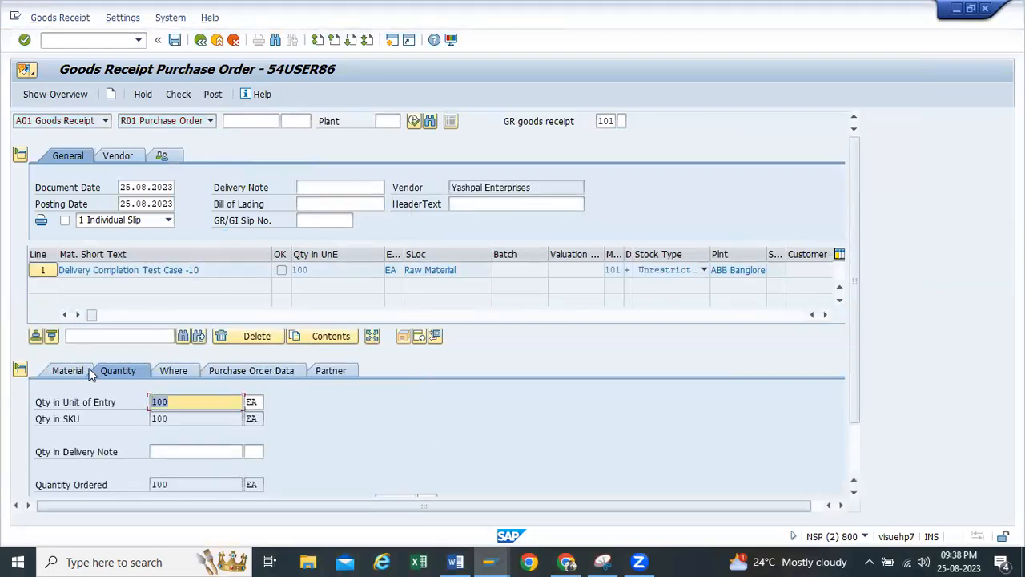
type("89")
key("Return")
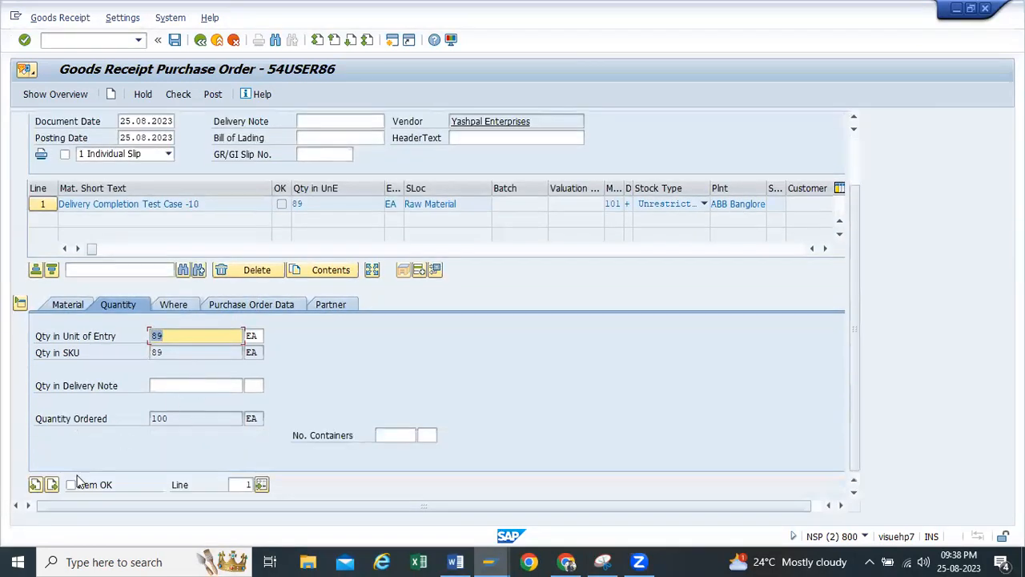
left_click(71, 485)
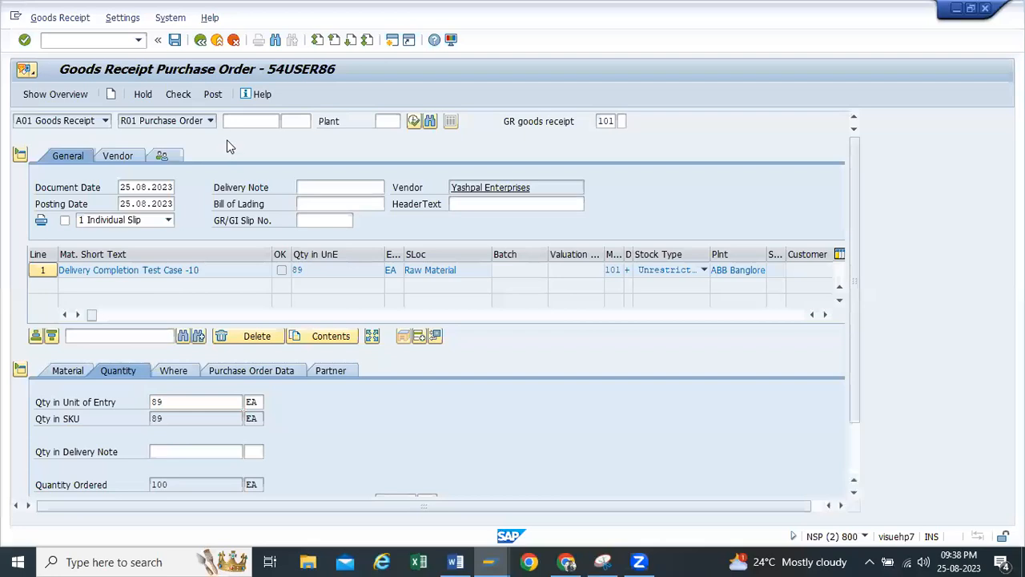
left_click(167, 94)
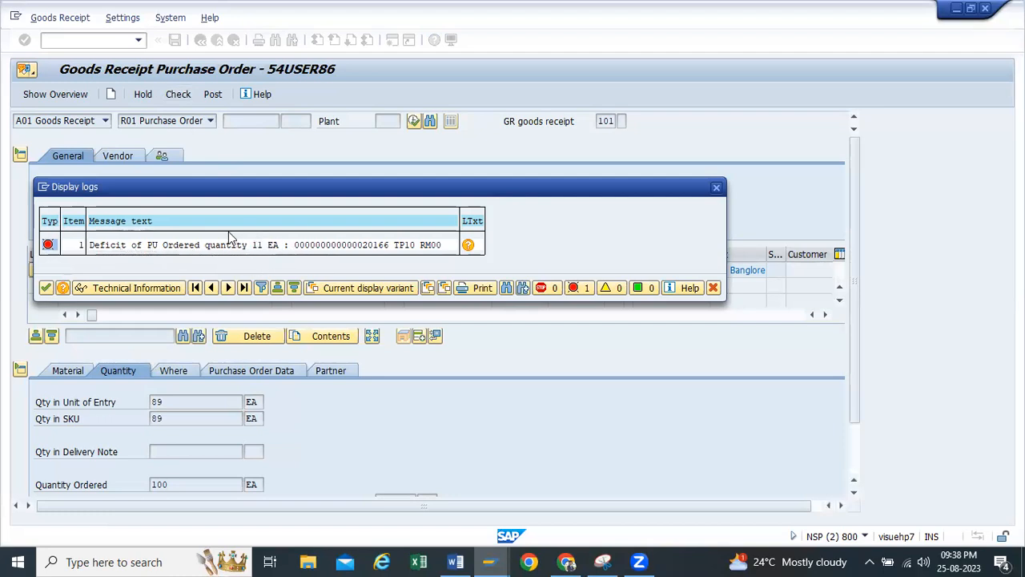
left_click(716, 188)
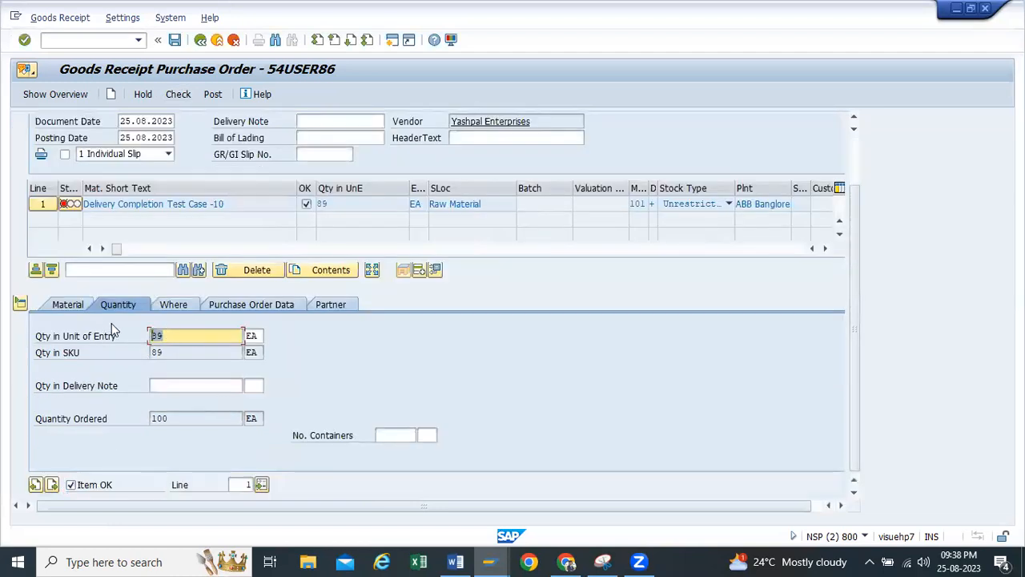
Check the goods receipt with a quantity of 90 EA, recheck it with 80 EA, and close the log
type("90")
left_click(191, 94)
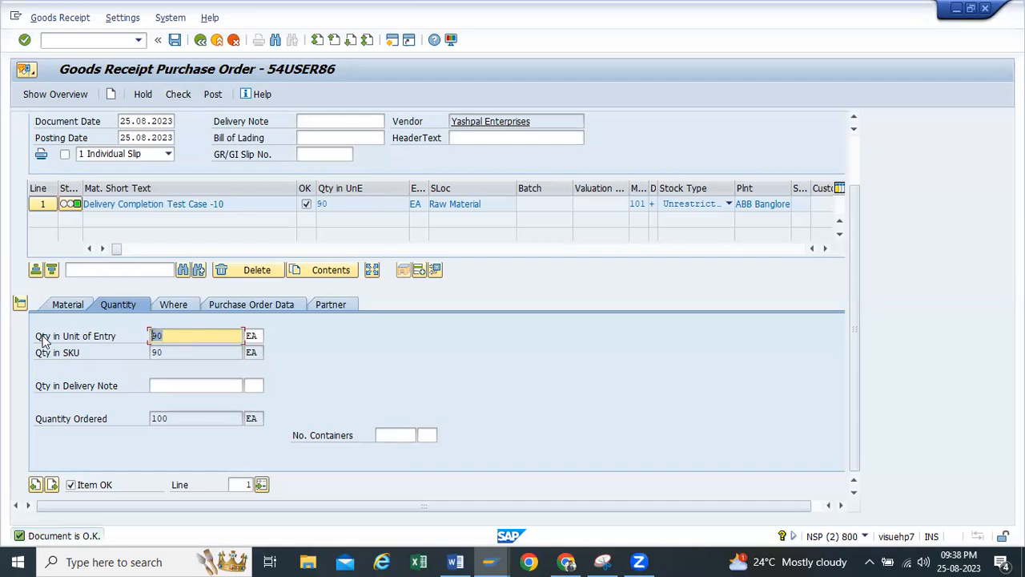
key("BackSpace")
type("1")
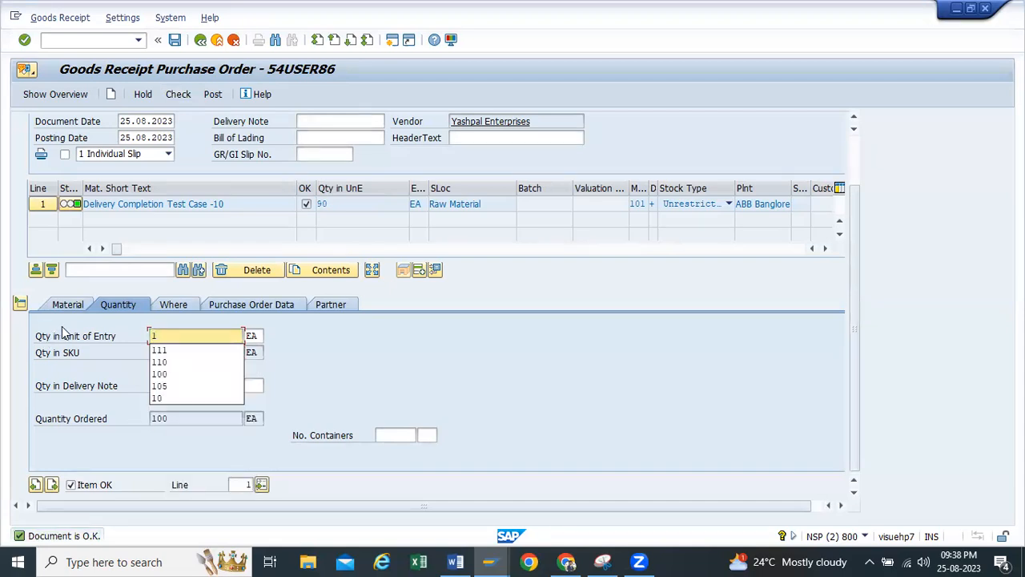
key("BackSpace")
type("80")
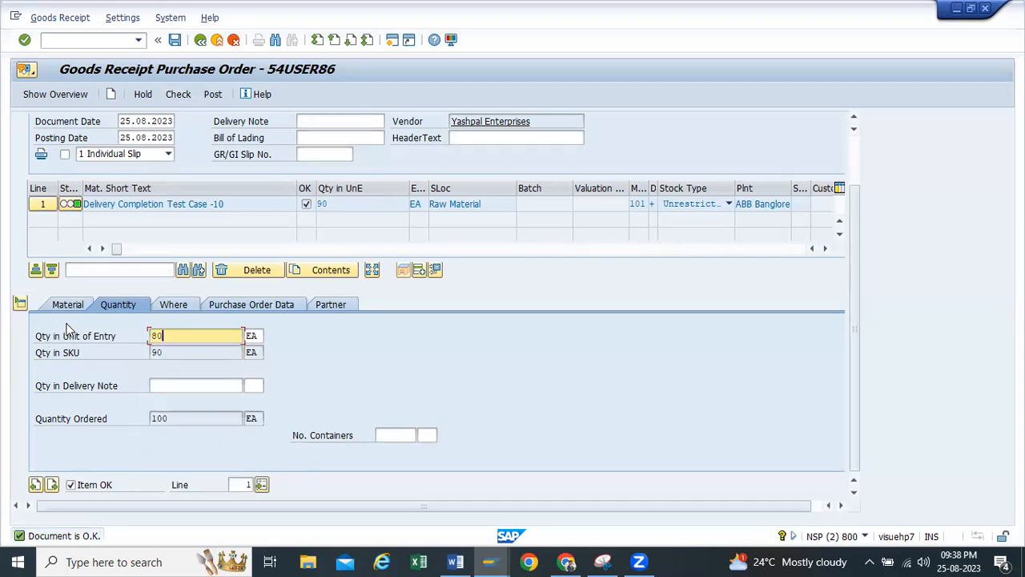
key("Return")
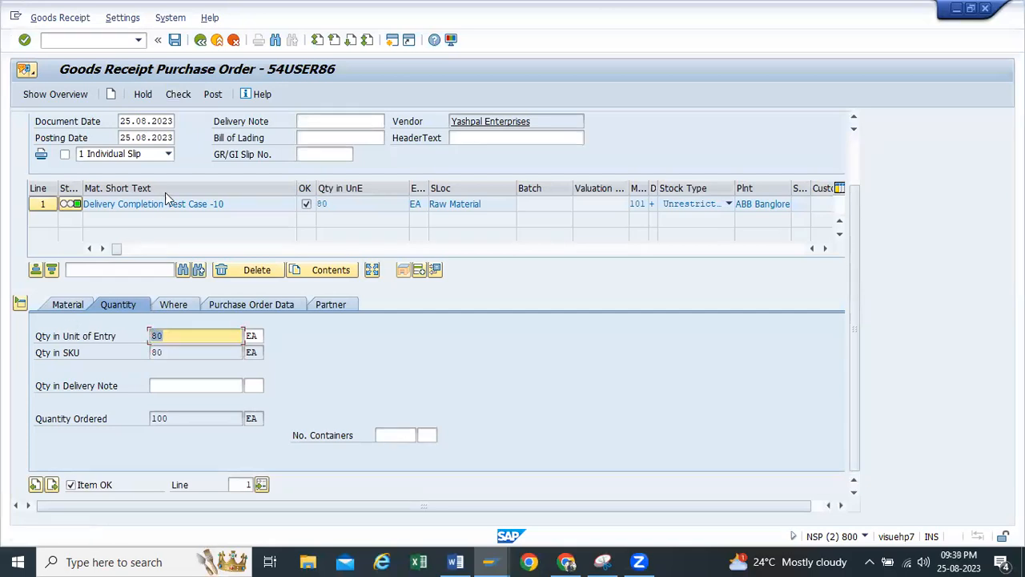
left_click(178, 94)
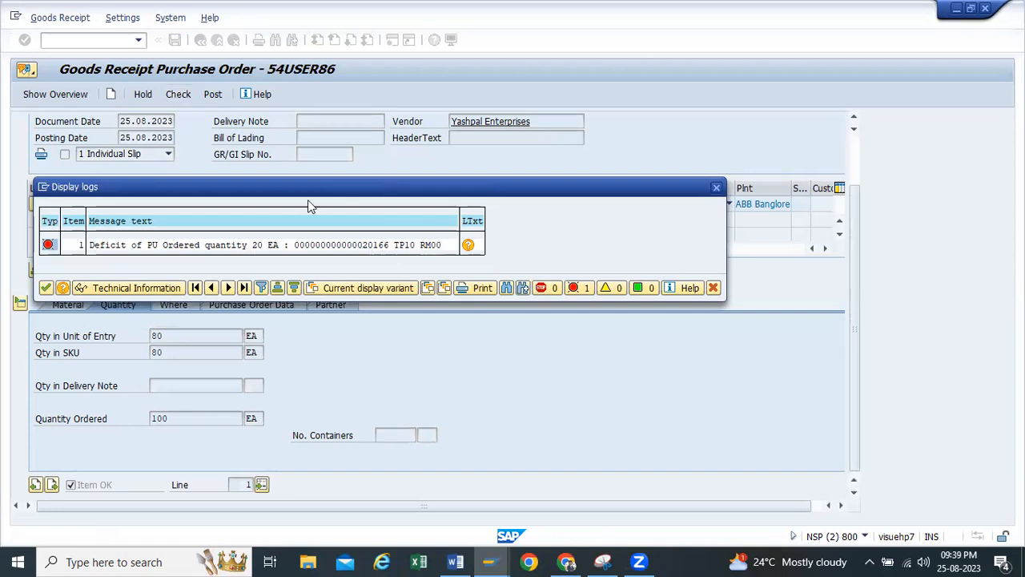
left_click(716, 187)
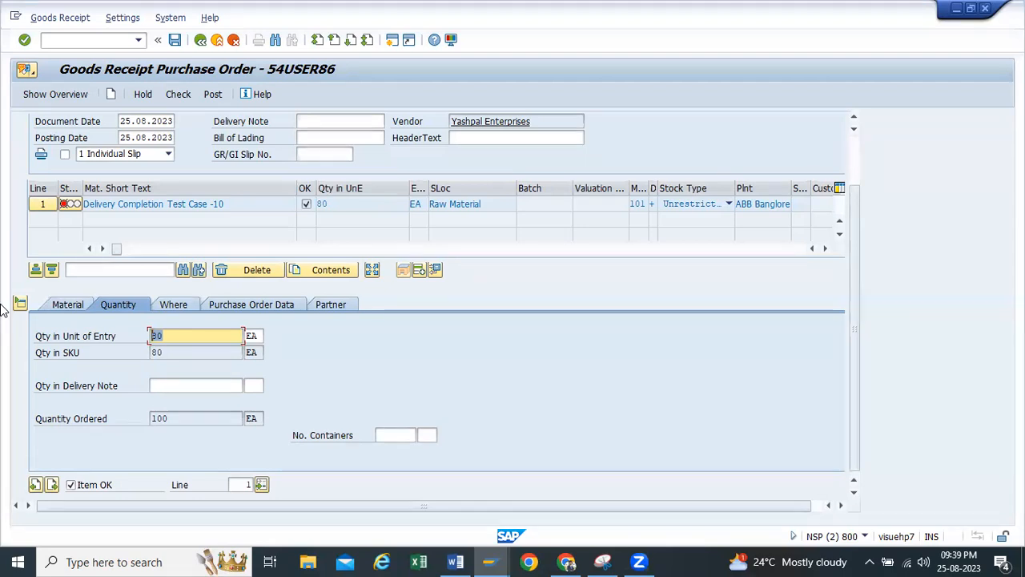
Open the purchase order from the goods receipt item, switch it to change mode and expand the item details
left_click(250, 304)
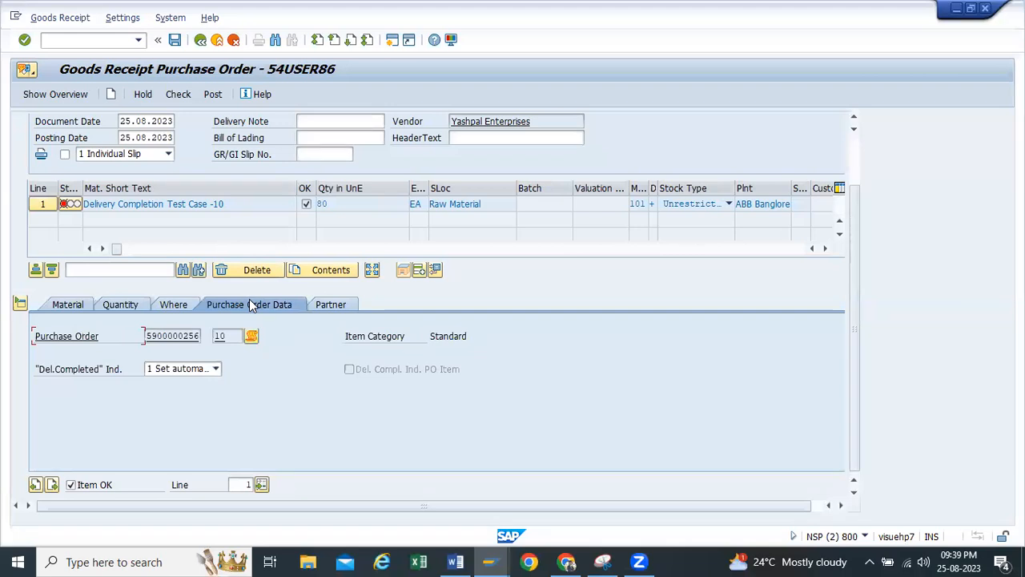
left_click(176, 335)
double_click(176, 334)
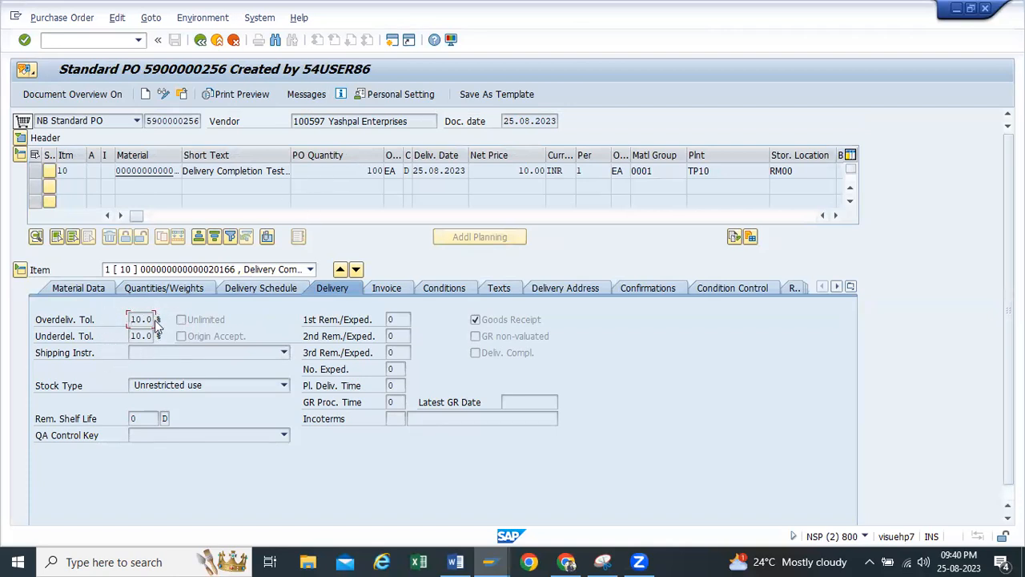
left_click(162, 94)
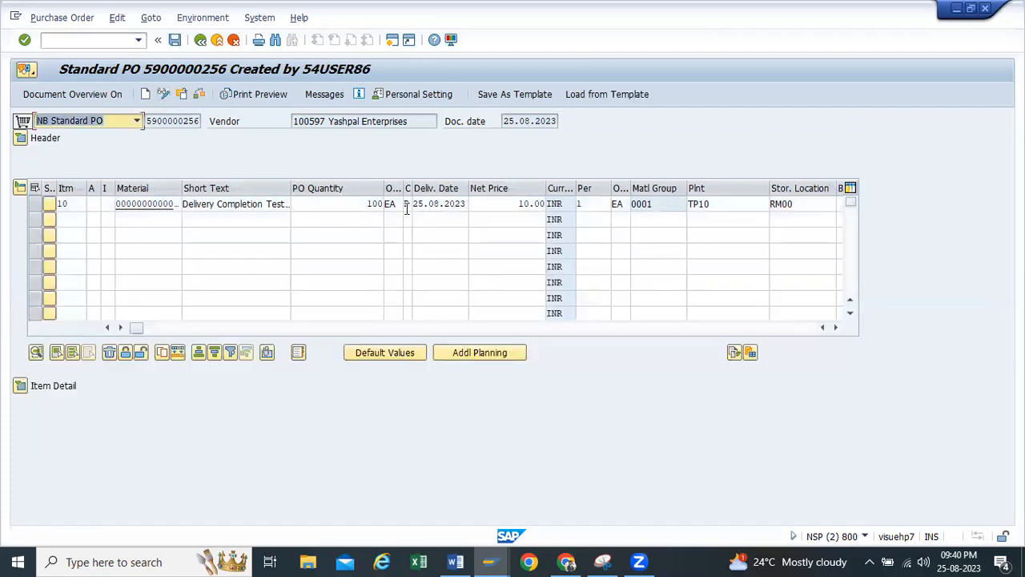
left_click(20, 385)
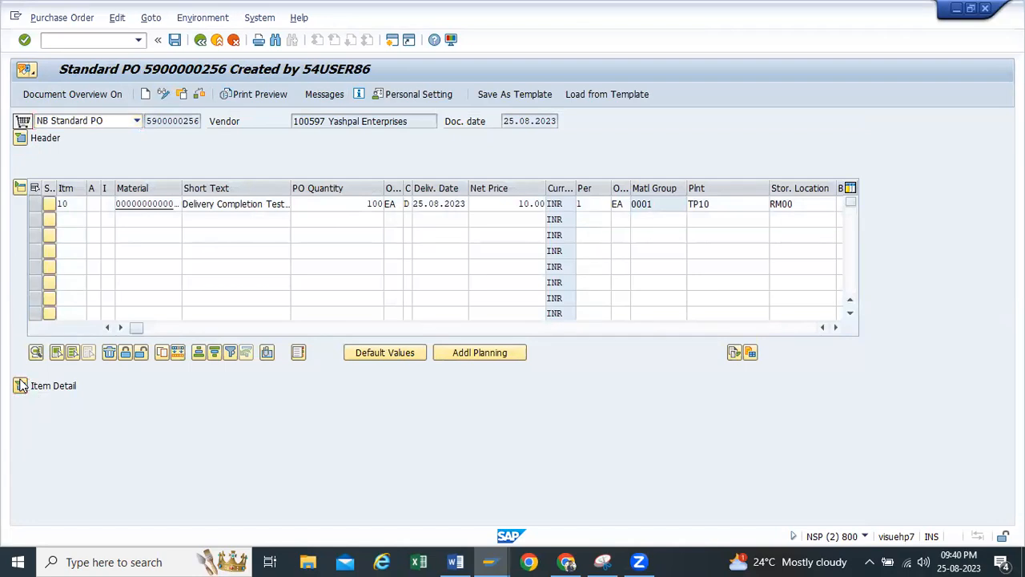
Allow unlimited overdelivery for item 10, clear its overdelivery and underdelivery tolerances, and save the purchase order
left_click(180, 319)
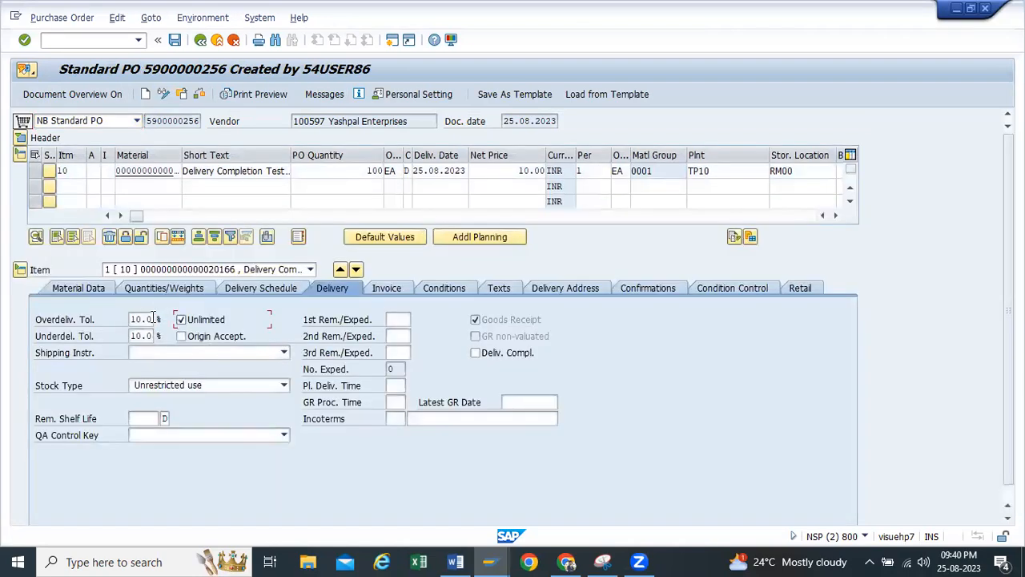
double_click(146, 318)
key("Delete")
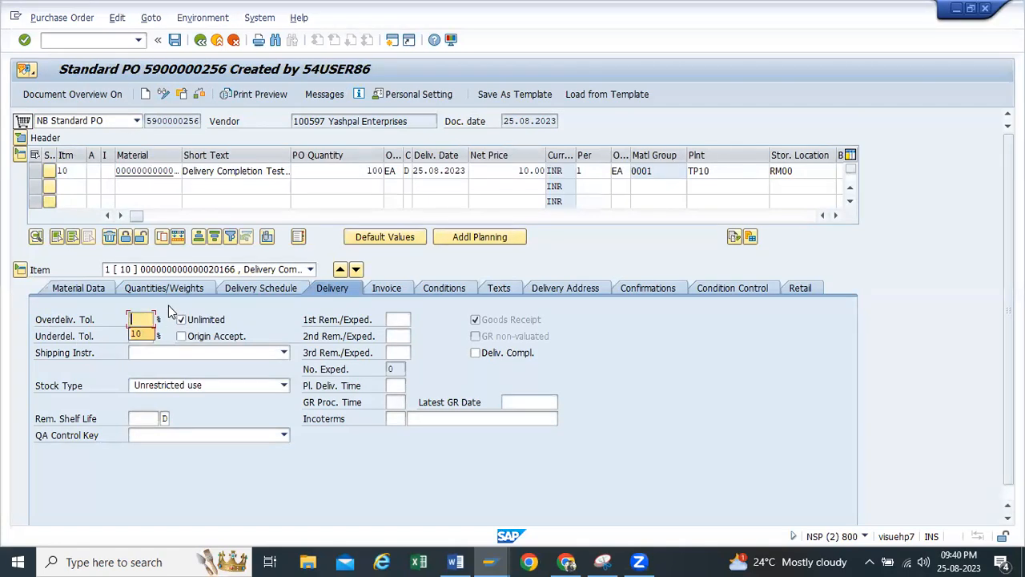
double_click(132, 336)
key("Delete")
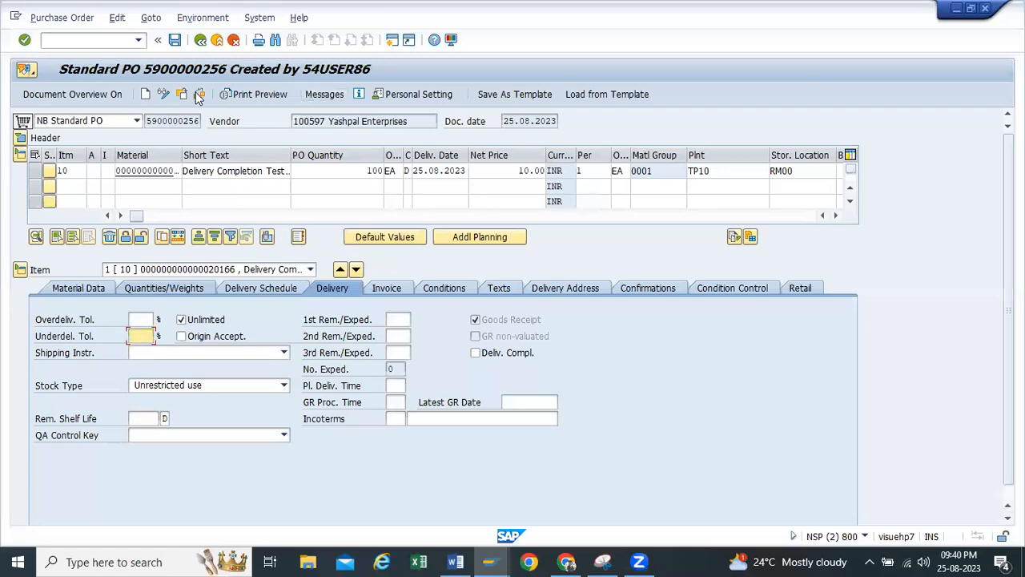
left_click(174, 42)
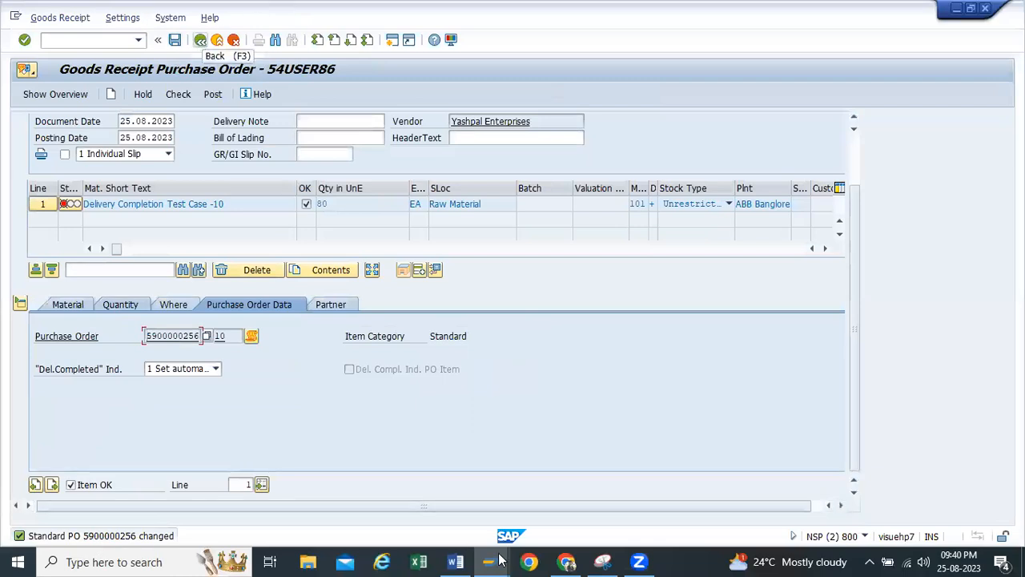
Leave the goods receipt without saving, restart transaction MIGO and load the changed purchase order
left_click(201, 40)
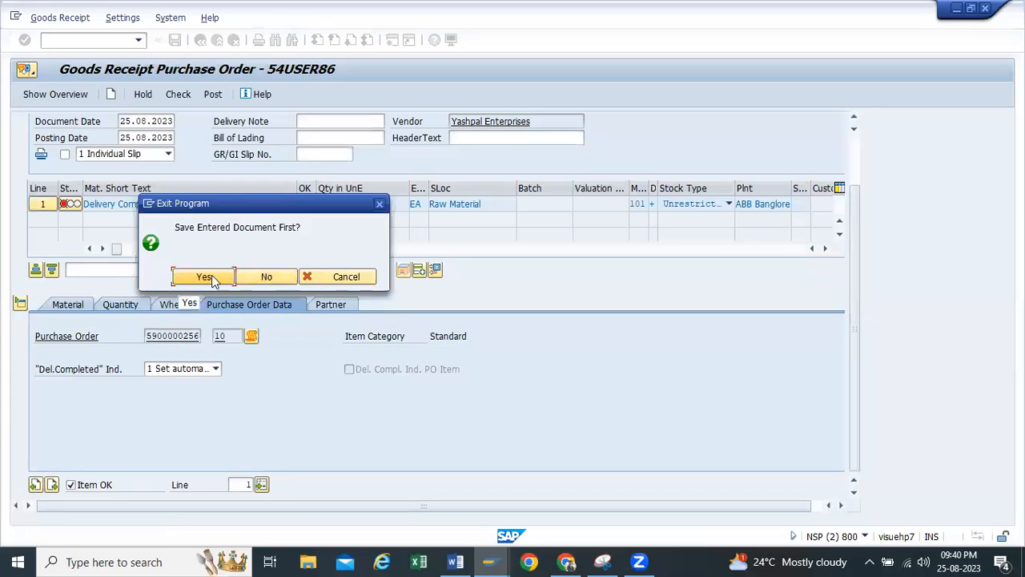
key("Tab")
key("Return")
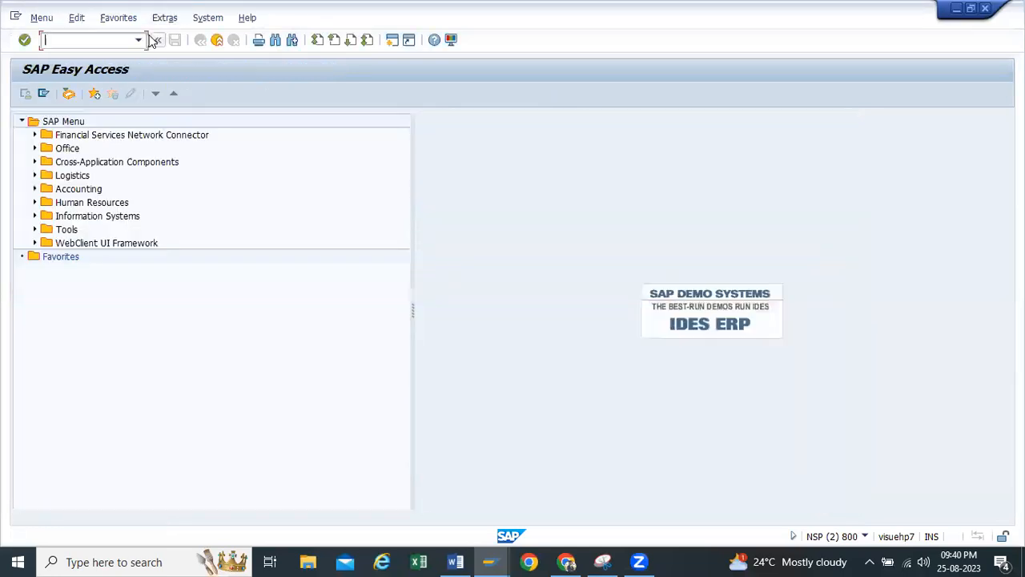
type("migo")
key("Return")
left_click(265, 121)
left_click(252, 138)
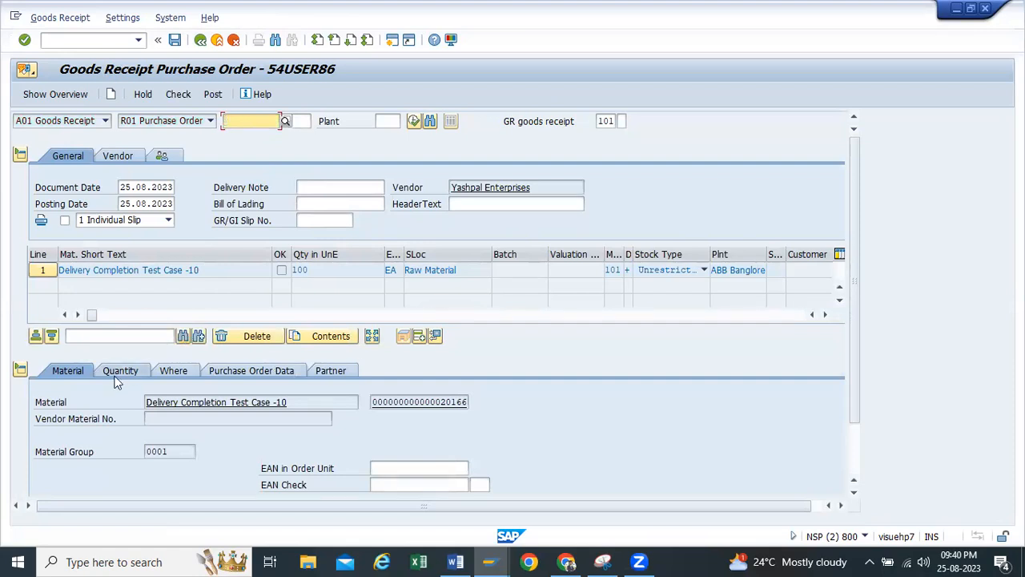
Set the item's quantity in unit of entry to 500, mark it Item OK and check the goods receipt
left_click(120, 371)
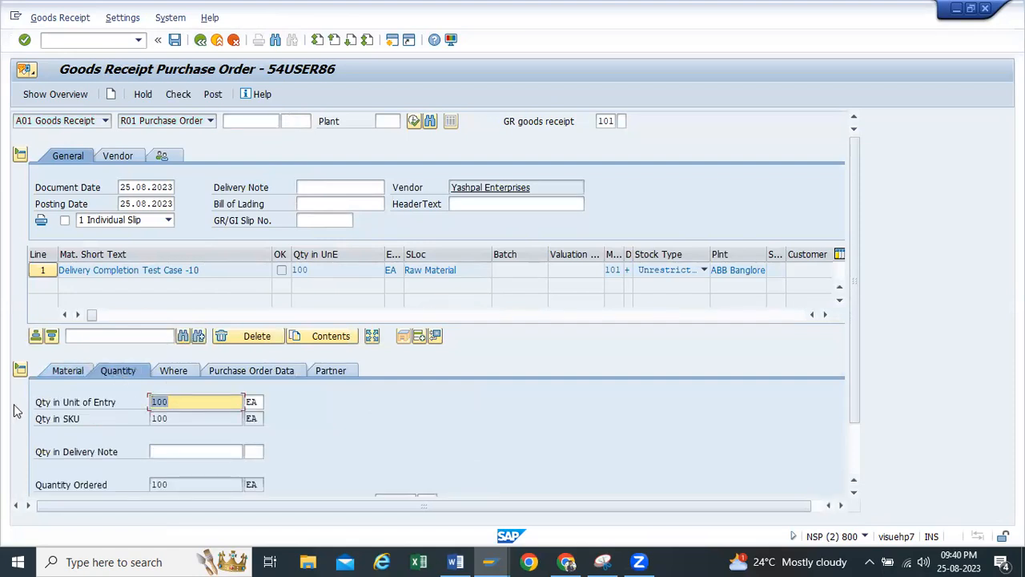
key("BackSpace")
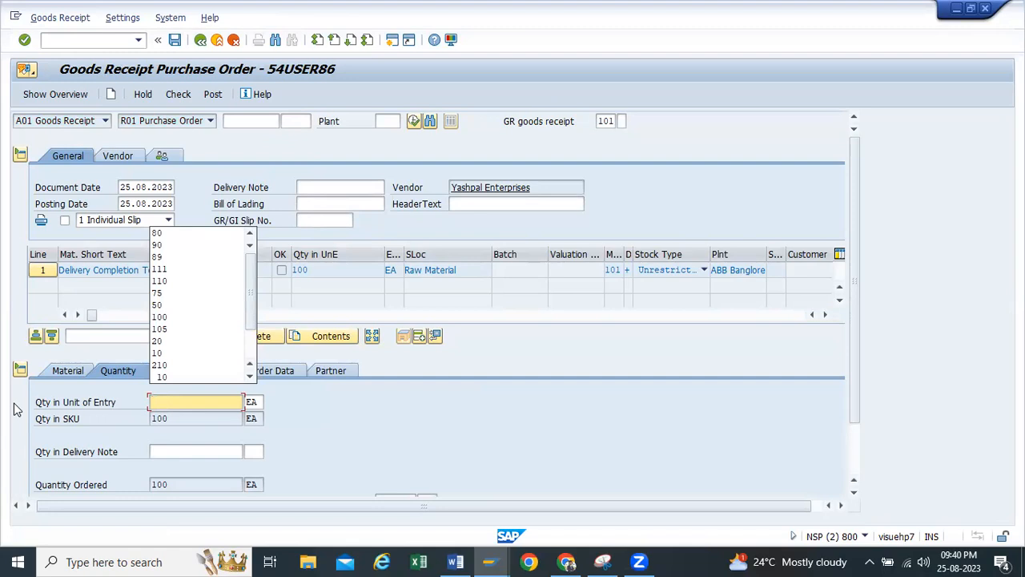
type("500")
key("Return")
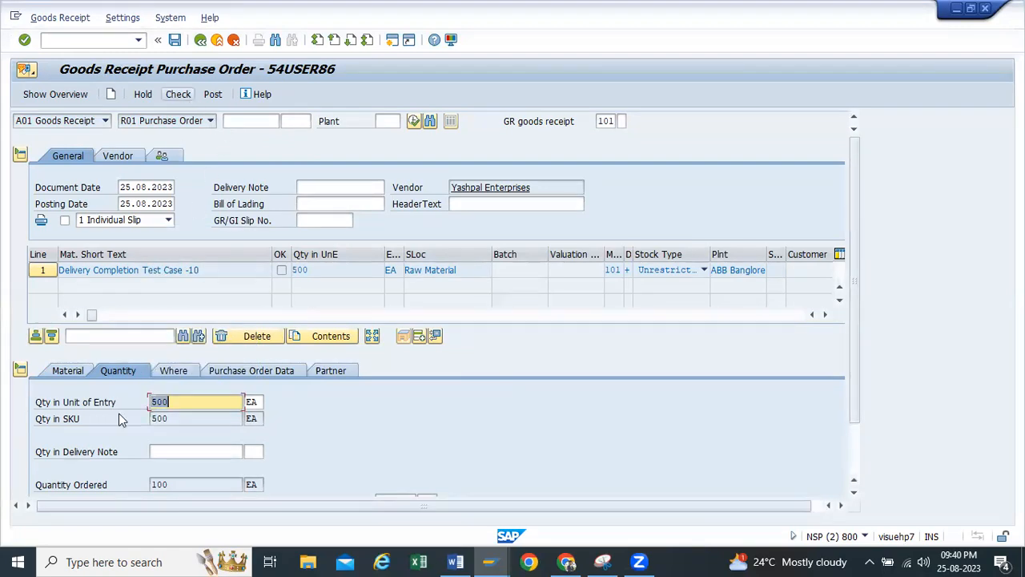
scroll(119, 413, "down", 2)
left_click(70, 486)
scroll(96, 448, "up", 2)
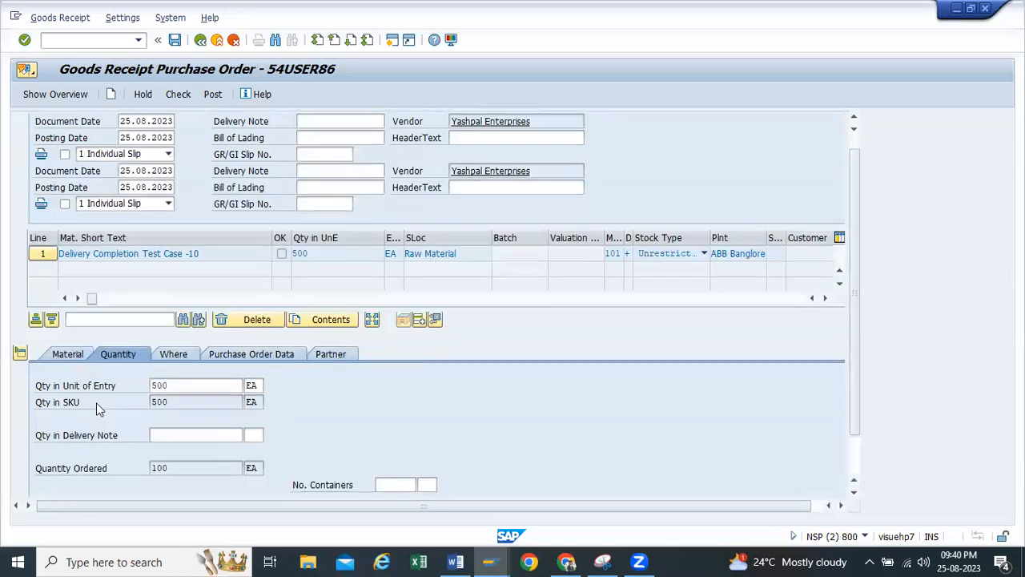
left_click(178, 94)
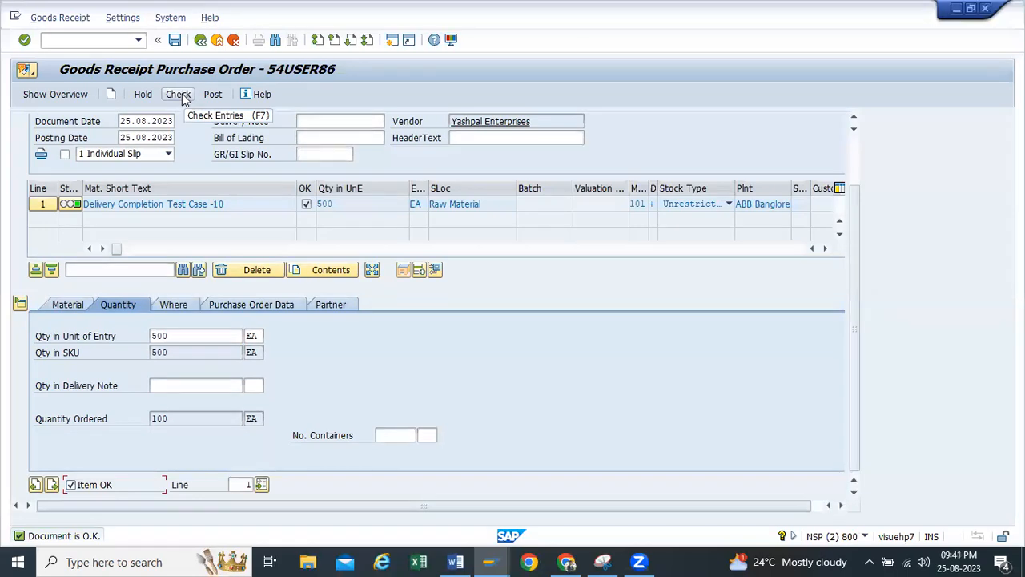
Set the goods receipt item's quantity in unit of entry to 1,000
double_click(328, 203)
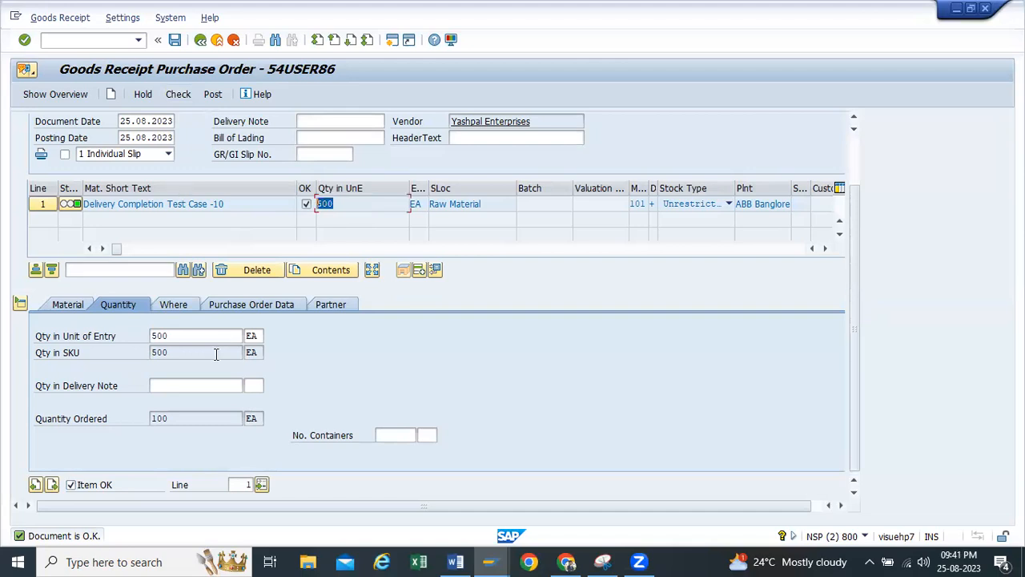
double_click(185, 334)
type("10000")
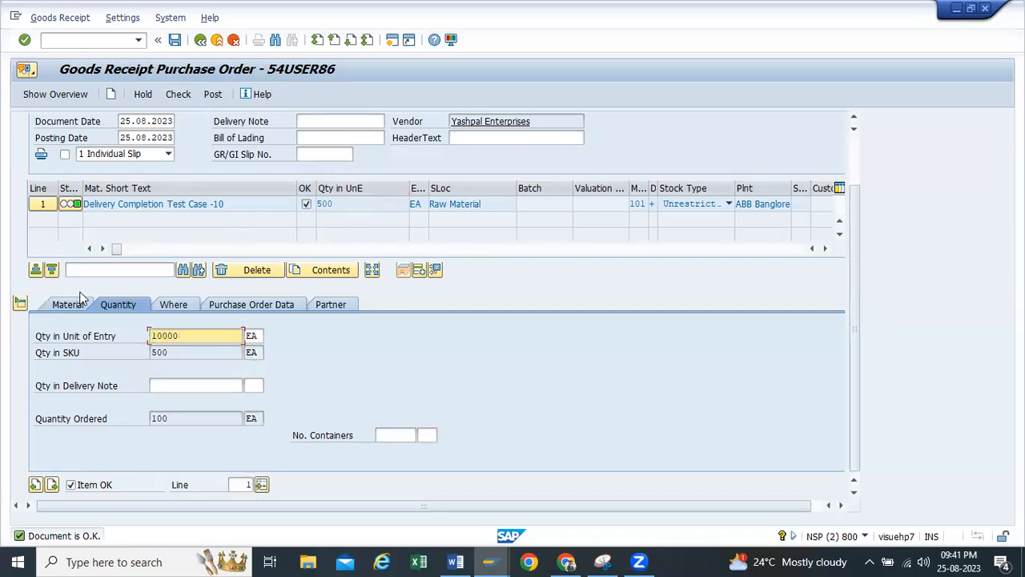
key("BackSpace")
key("BackSpace")
type("0")
key("Return")
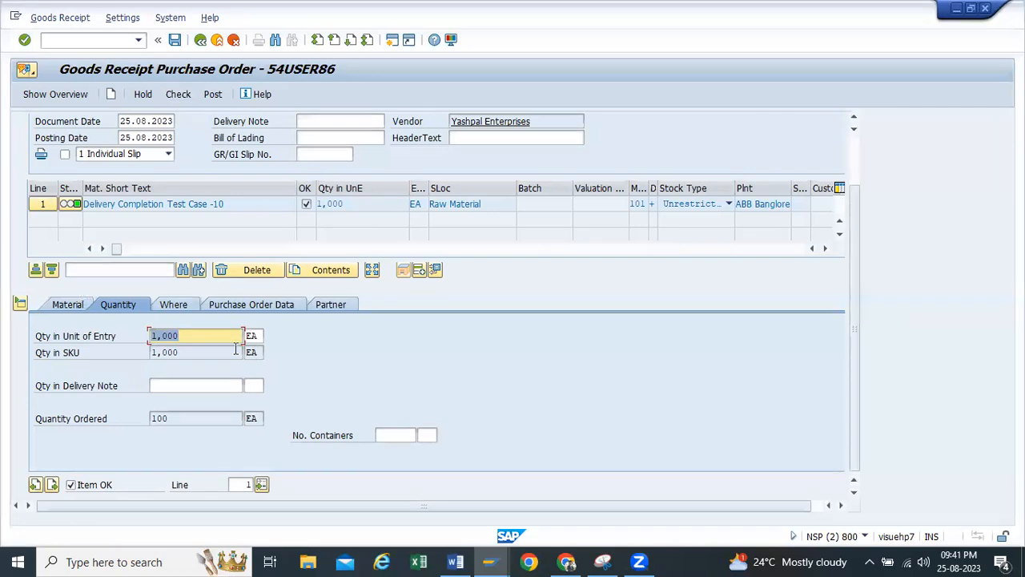
Leave the goods receipt without saving the entered document
left_click(202, 41)
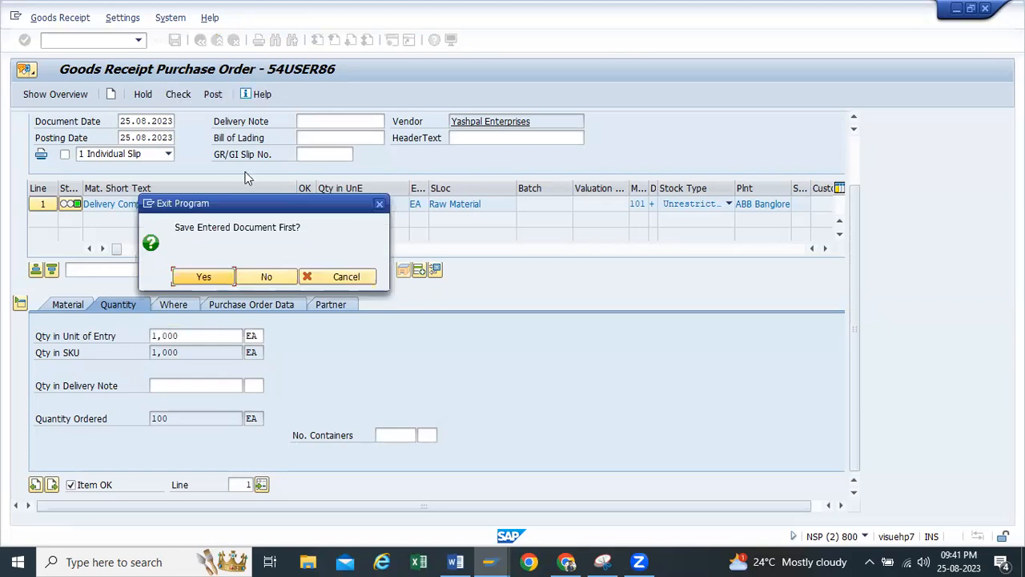
left_click(278, 277)
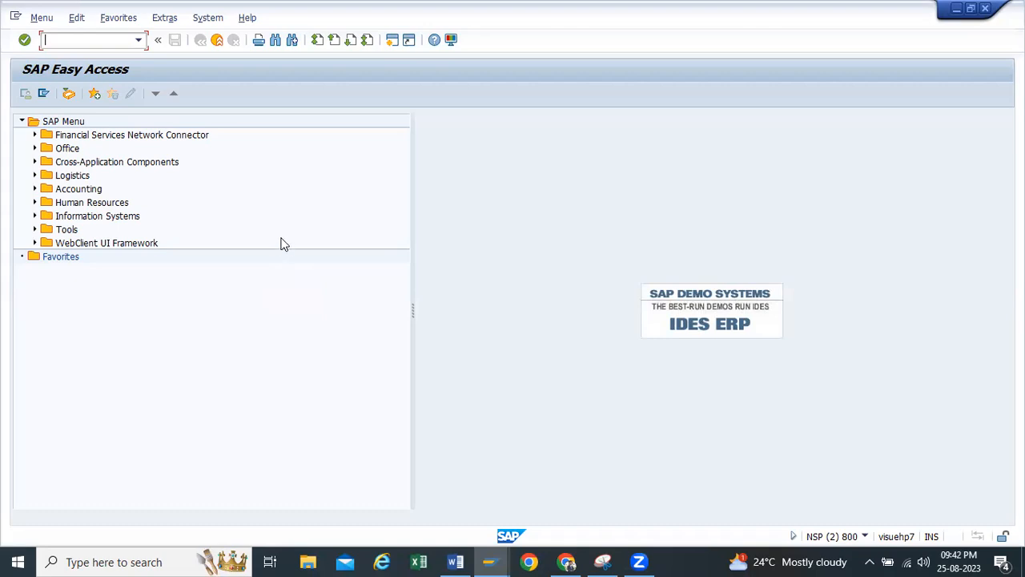
left_click(561, 190)
Switch to the Word test case document and read the heading of test case 7 on different tax codes per purchase order item
left_click(958, 9)
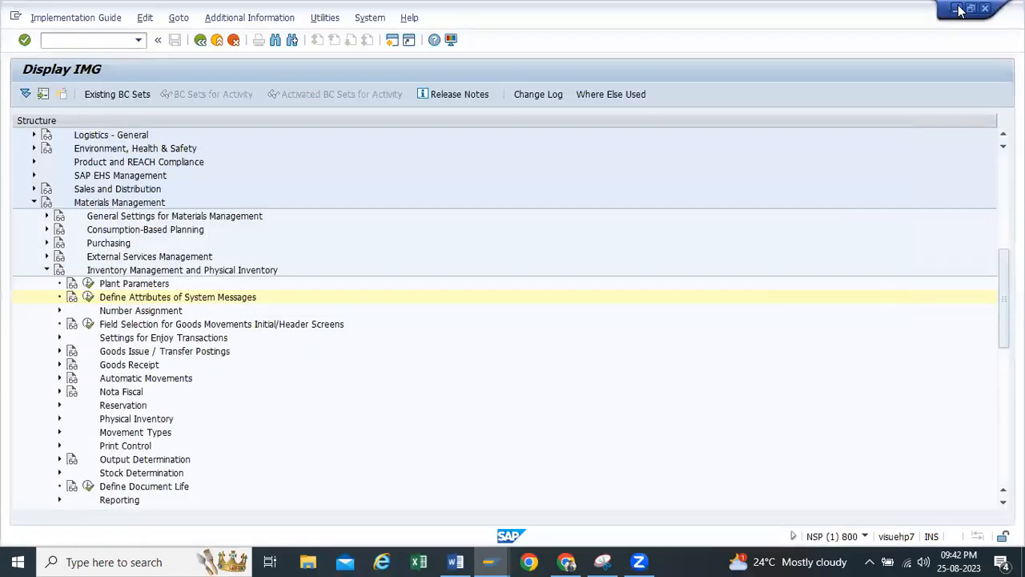
left_click(959, 10)
scroll(522, 331, "down", 5)
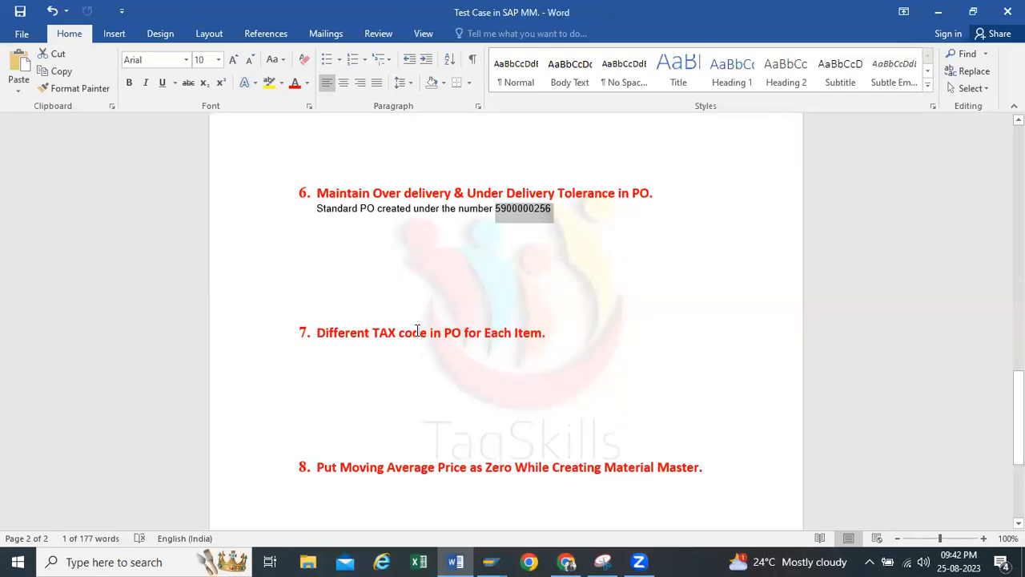
left_click_drag(316, 333, 430, 333)
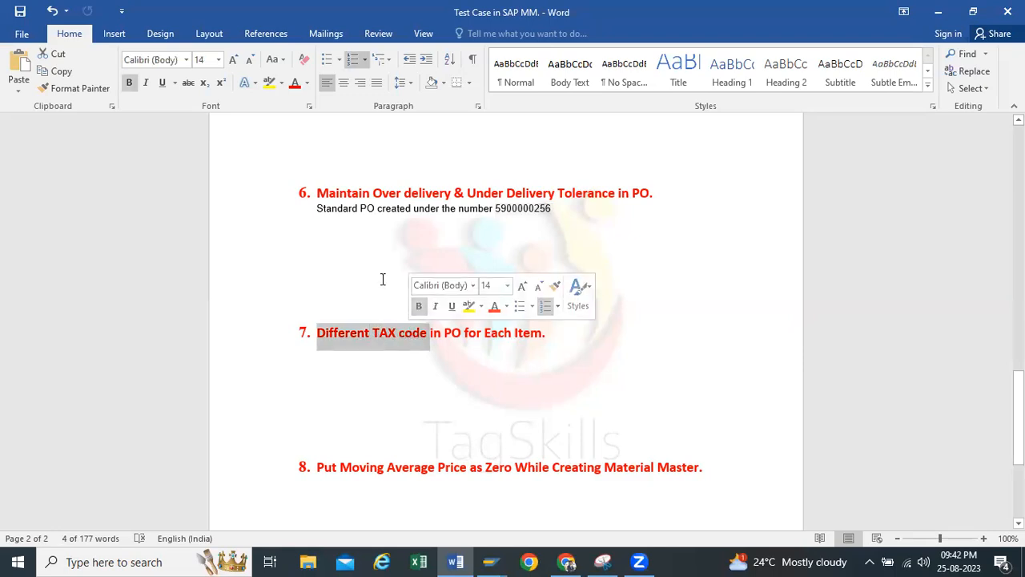
left_click(382, 278)
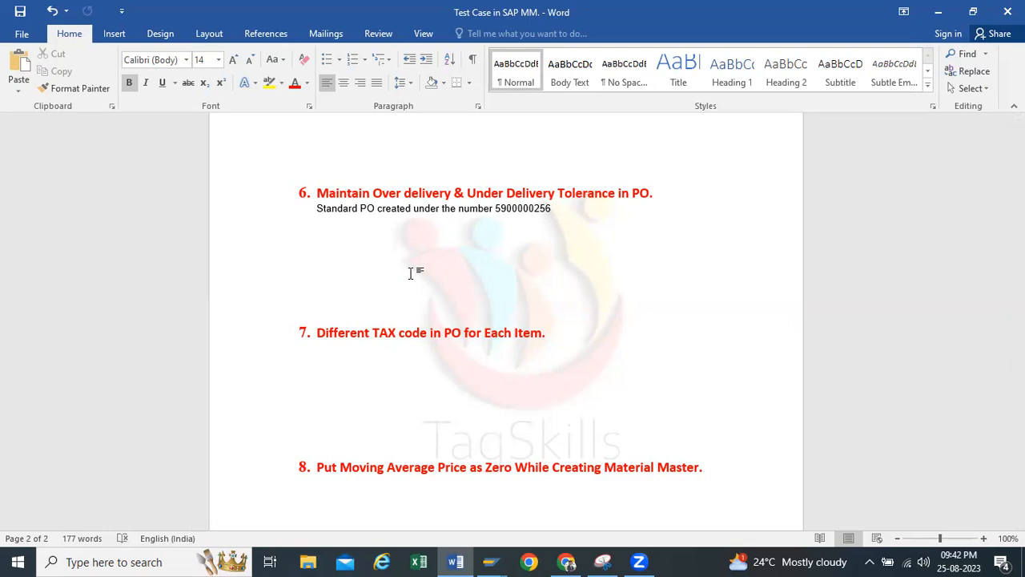
Return to SAP and start transaction ME21N to create a purchase order
left_click(939, 12)
left_click(142, 43)
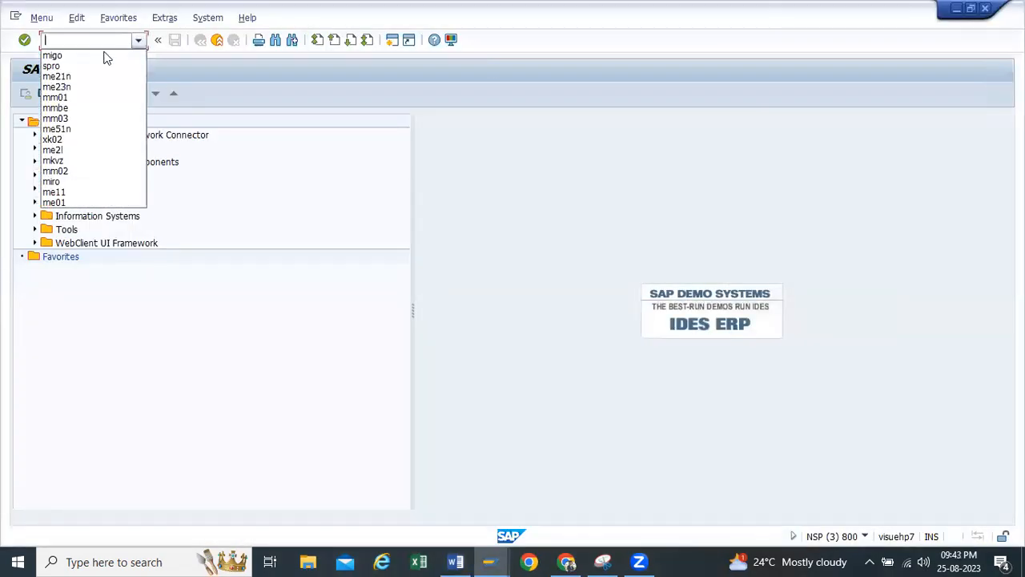
left_click(82, 75)
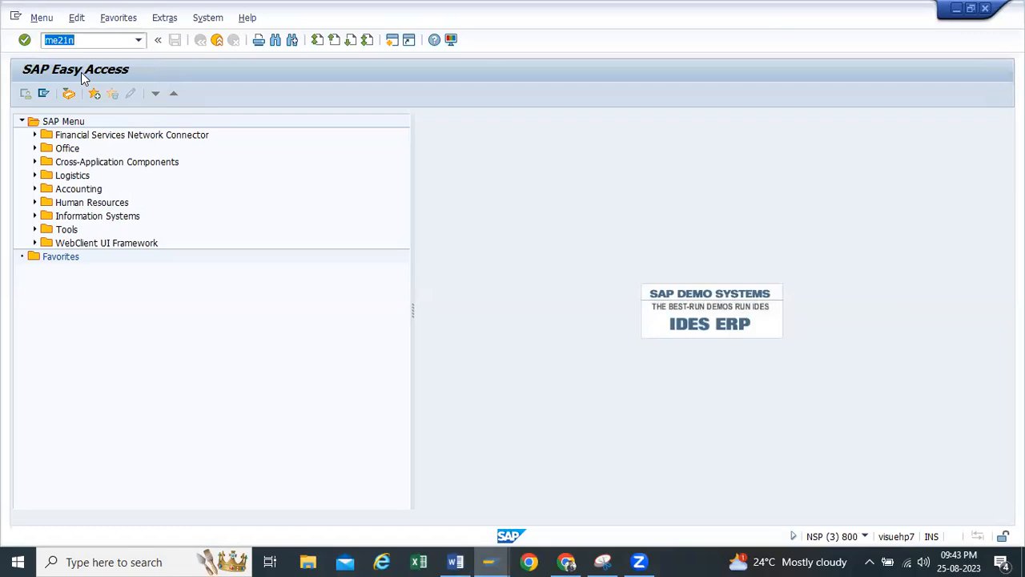
key("Return")
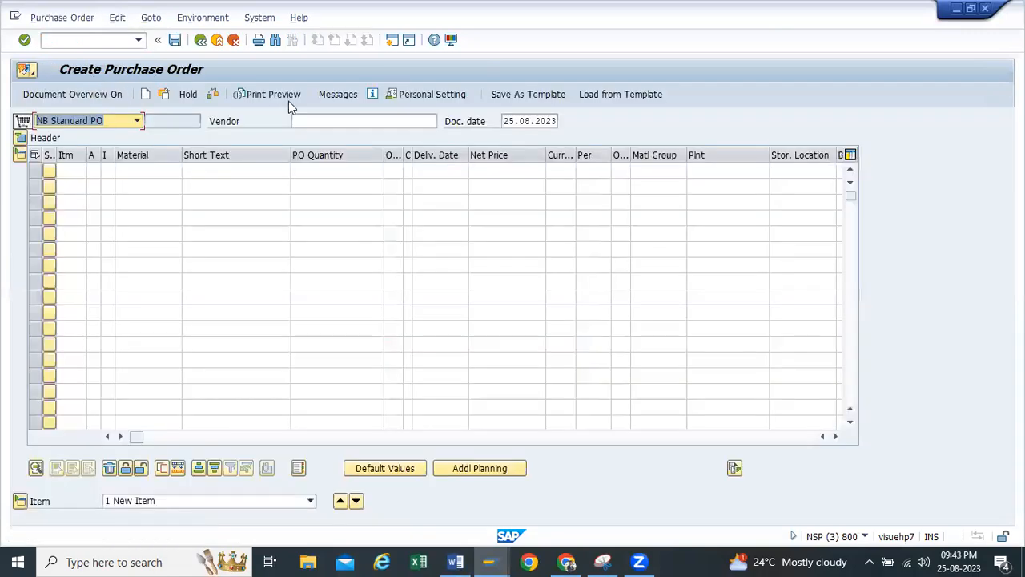
Enter Yashpal Enterprises as the vendor of the standard purchase order, using its vendor number
left_click(307, 118)
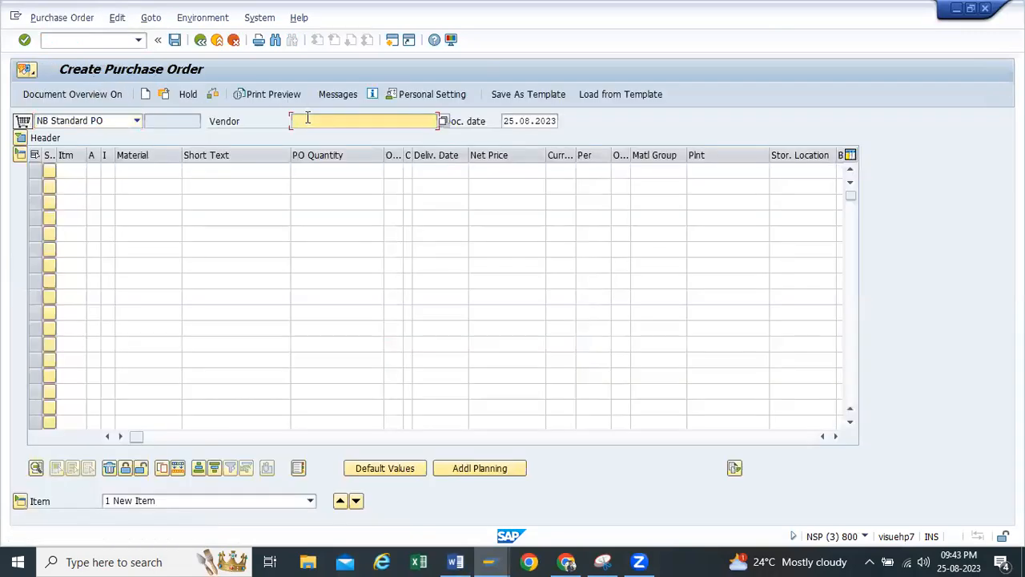
left_click(308, 117)
left_click(318, 135)
Fill in the header's organizational data with purchasing organization TP10, purchasing group TP1 and company code H100
left_click(21, 137)
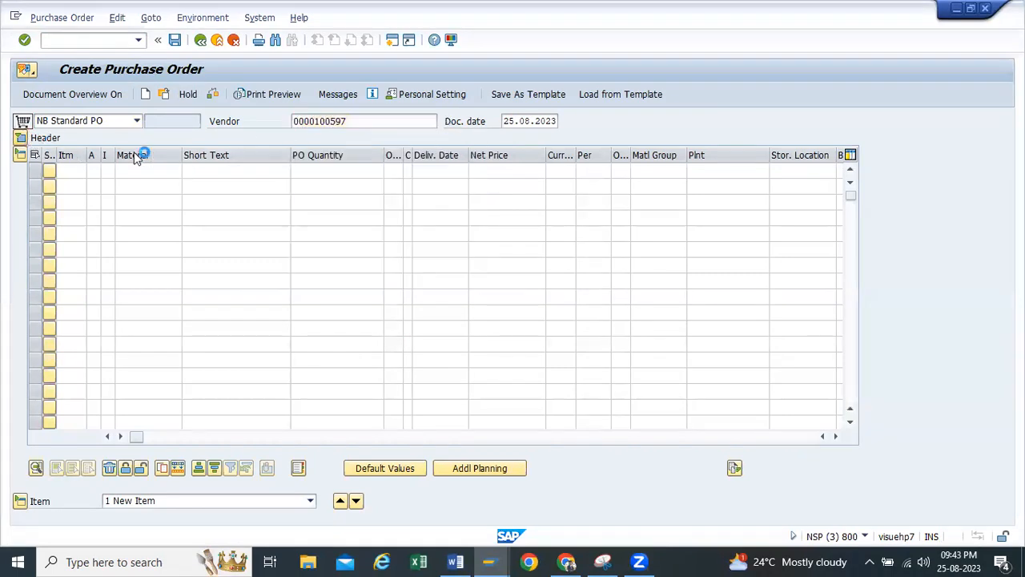
left_click(138, 170)
left_click(128, 181)
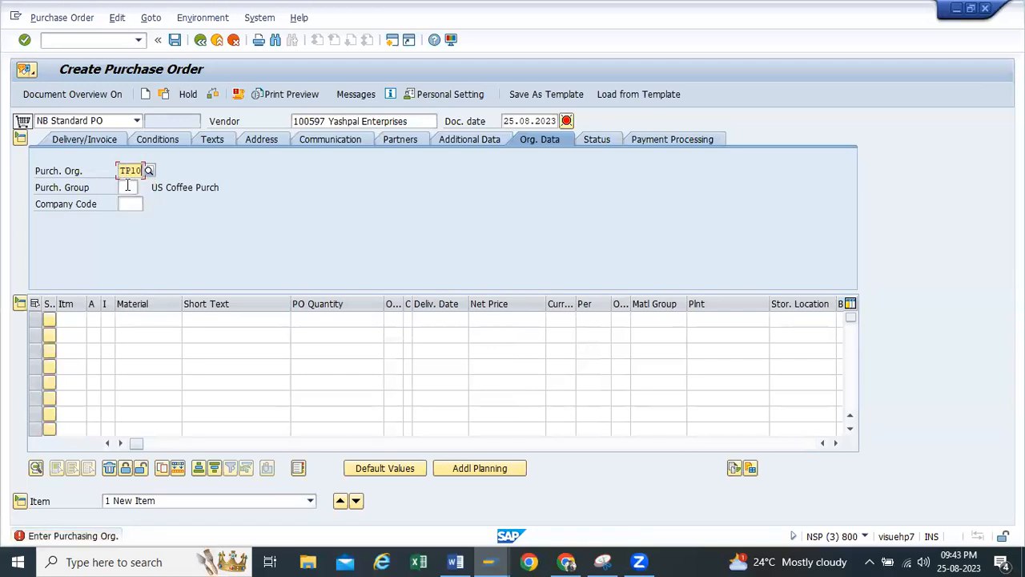
left_click(128, 187)
left_click(128, 201)
left_click(130, 204)
left_click(132, 217)
key("Return")
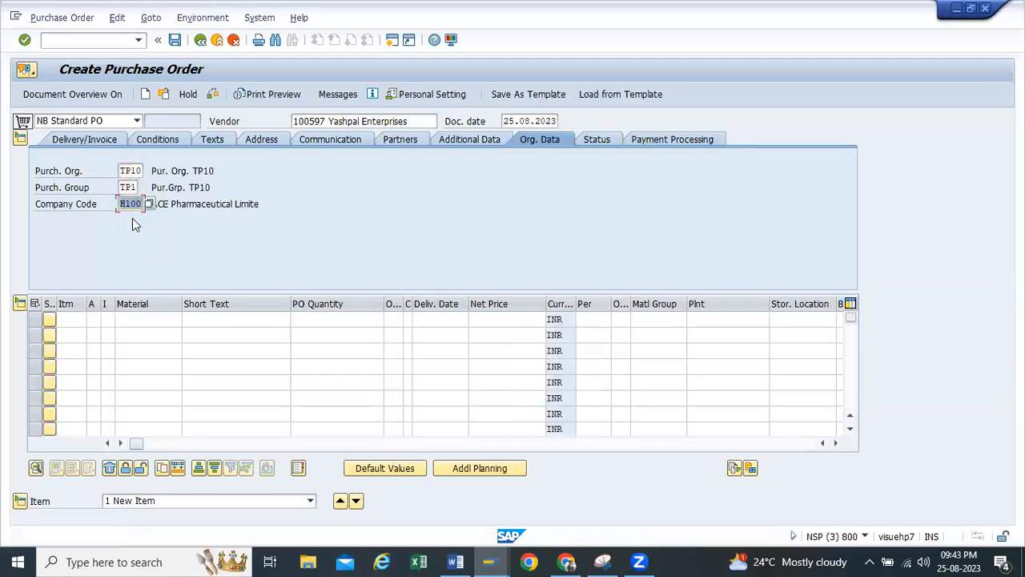
Enter materials 20166, 20163 and 20148 in the first three item rows, widening the Material column to show the full numbers
left_click(146, 319)
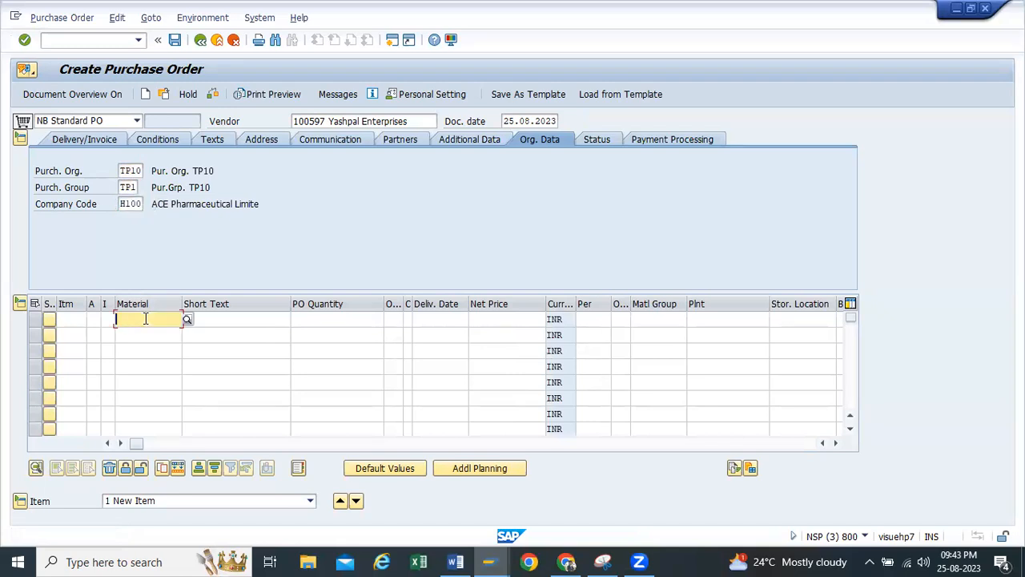
left_click(146, 319)
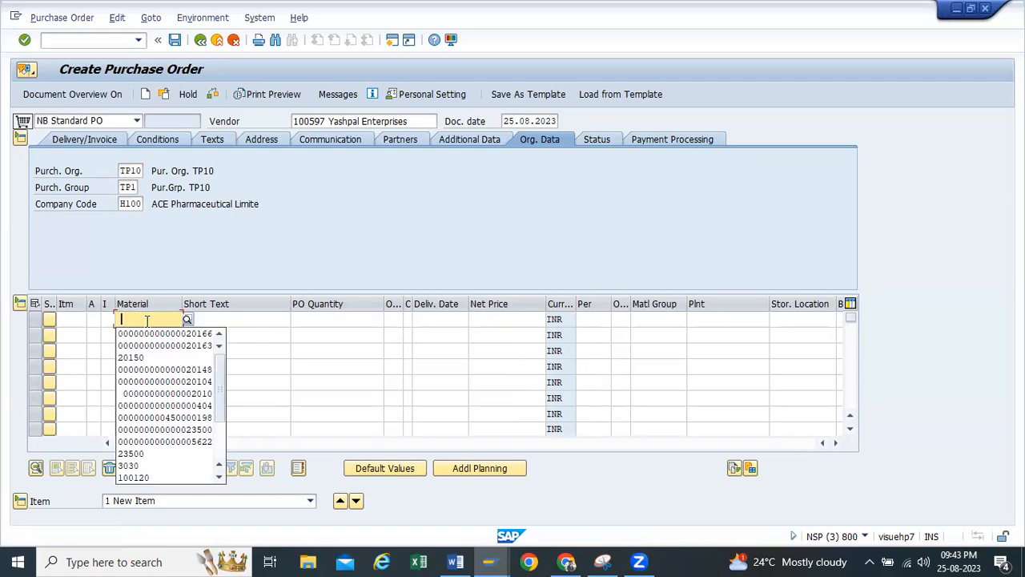
left_click(157, 333)
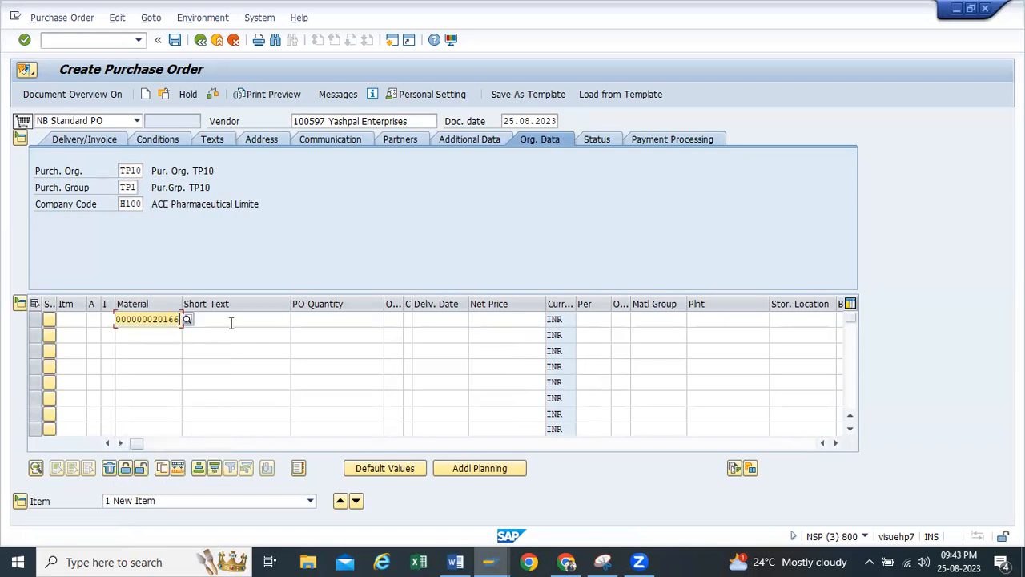
left_click(152, 335)
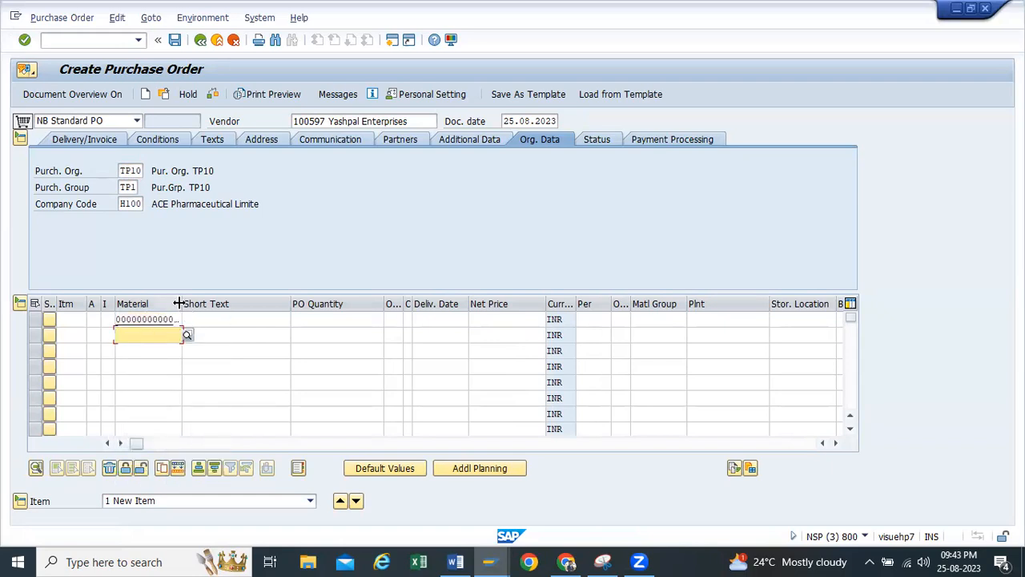
left_click_drag(183, 303, 230, 303)
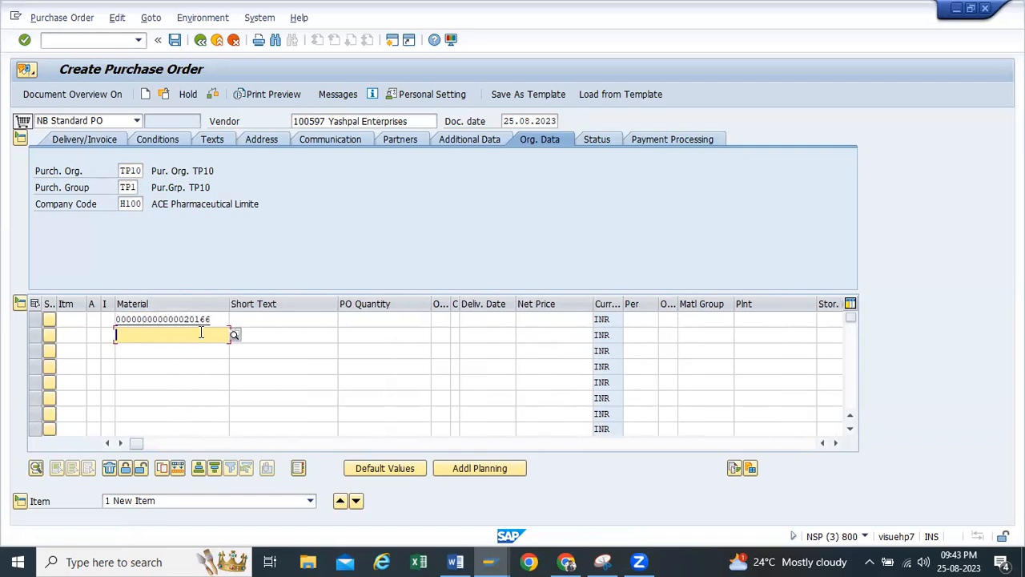
left_click(201, 335)
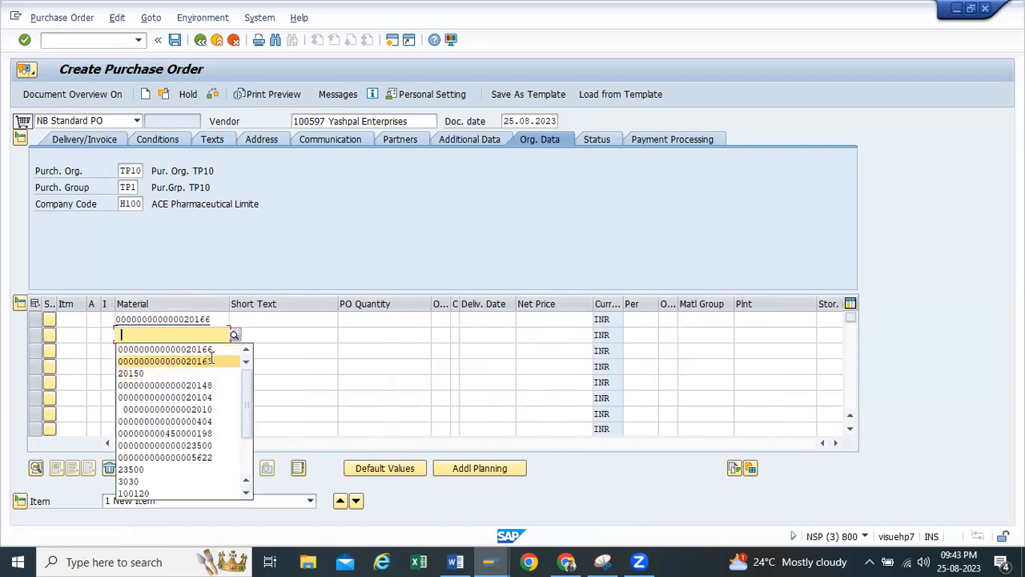
left_click(206, 360)
left_click(206, 350)
left_click(206, 350)
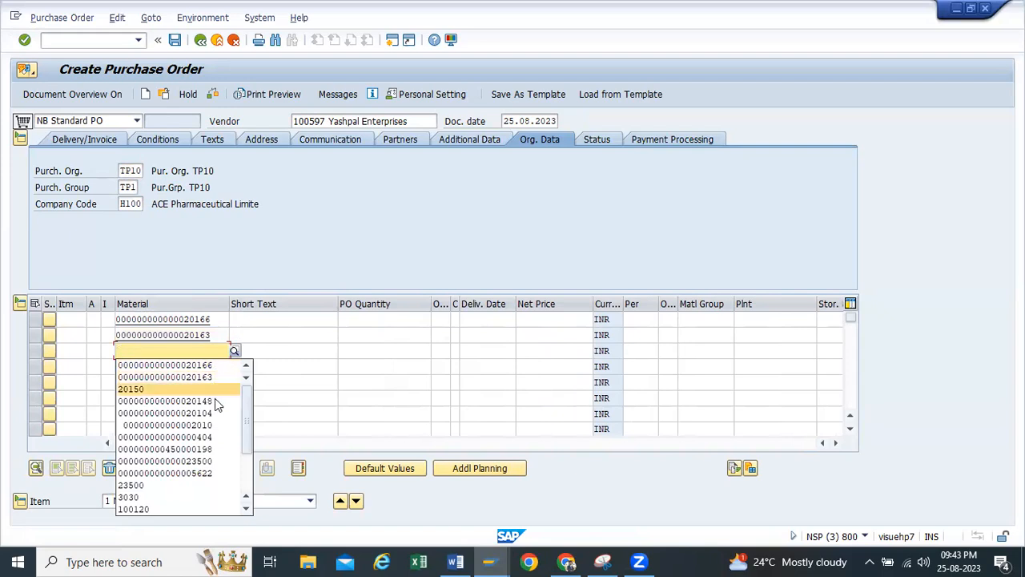
left_click(214, 399)
Set the PO quantity of all three items to 100
left_click(392, 318)
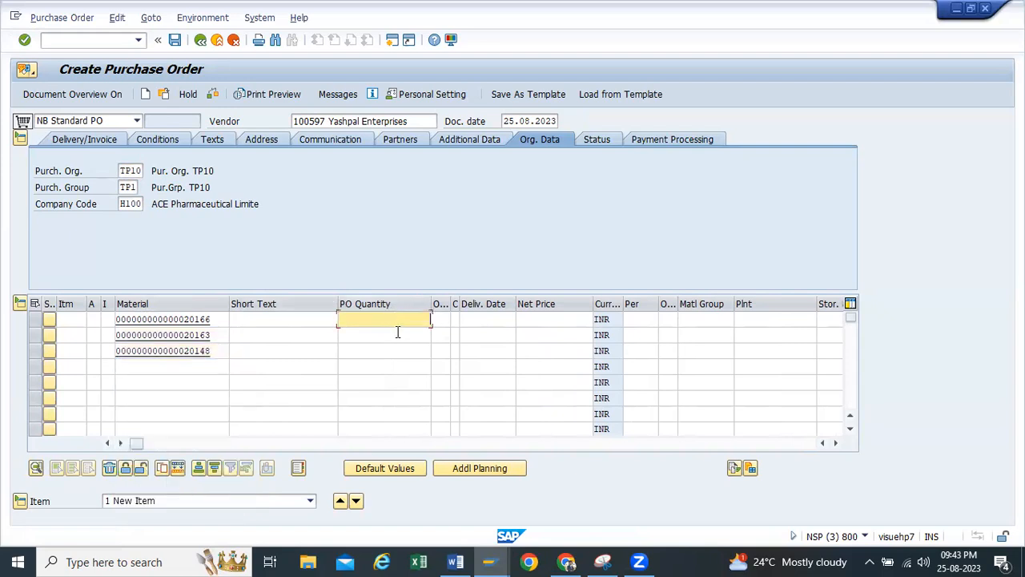
left_click(399, 335)
left_click(398, 335)
left_click(398, 350)
left_click(398, 350)
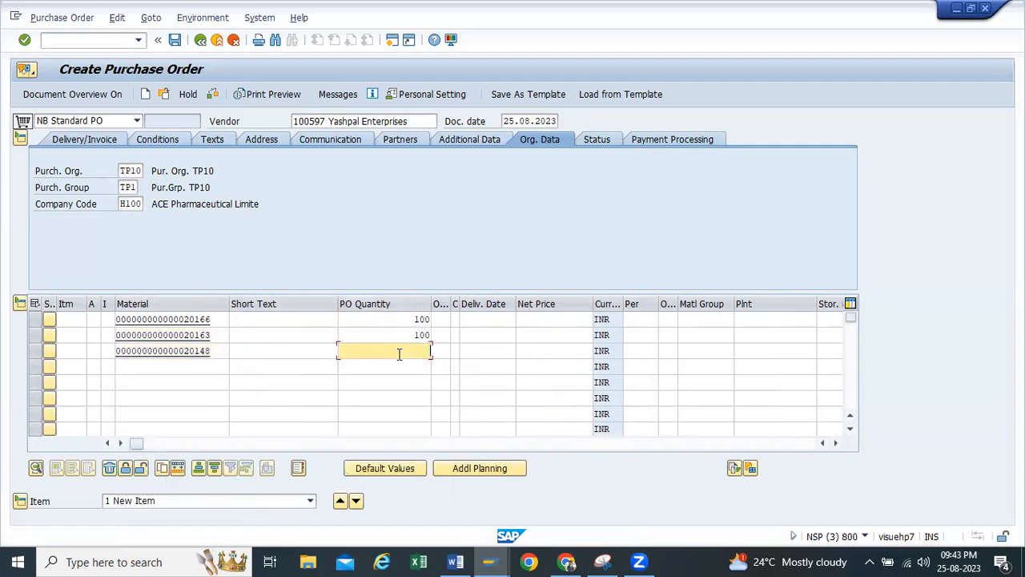
left_click(396, 365)
Assign plant TP10 to all three purchase order items
left_click(785, 318)
left_click(785, 319)
left_click(762, 331)
left_click(762, 334)
left_click(762, 333)
left_click(753, 350)
left_click(755, 350)
left_click(753, 366)
Assign storage location RM00 to all three purchase order items and confirm the entries
left_click(827, 318)
left_click(826, 318)
left_click(829, 330)
left_click(829, 335)
left_click(828, 349)
left_click(827, 350)
left_click(826, 367)
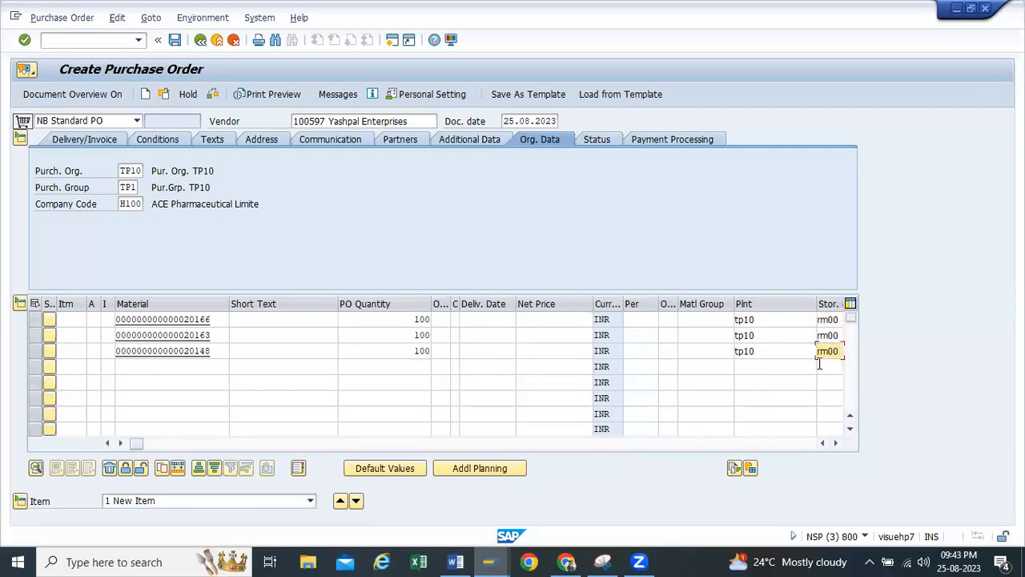
key("Return")
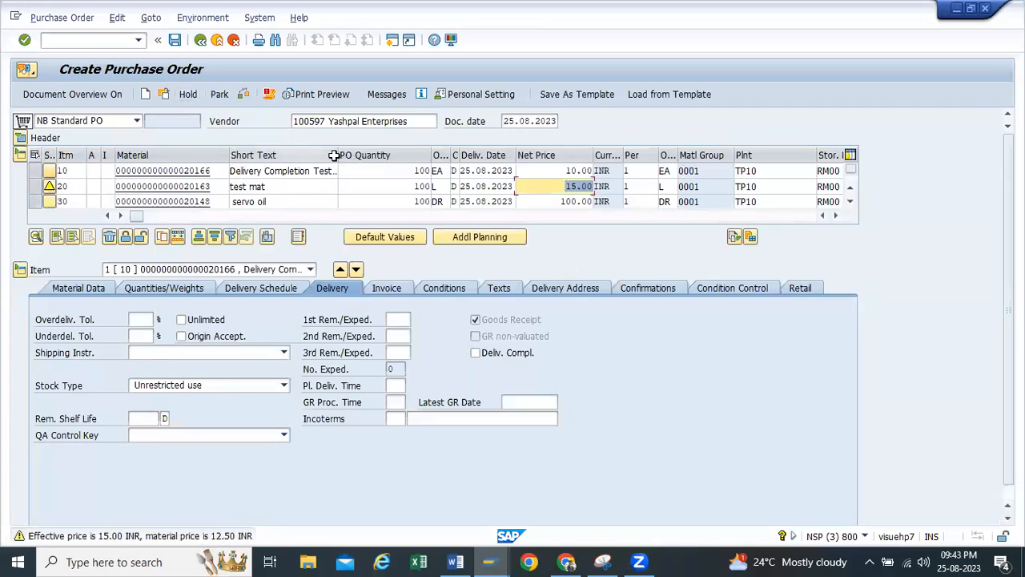
Widen the Short Text column and assign tax code V0 (zero tax code) to item 10 in its invoice details
left_click_drag(341, 155, 357, 154)
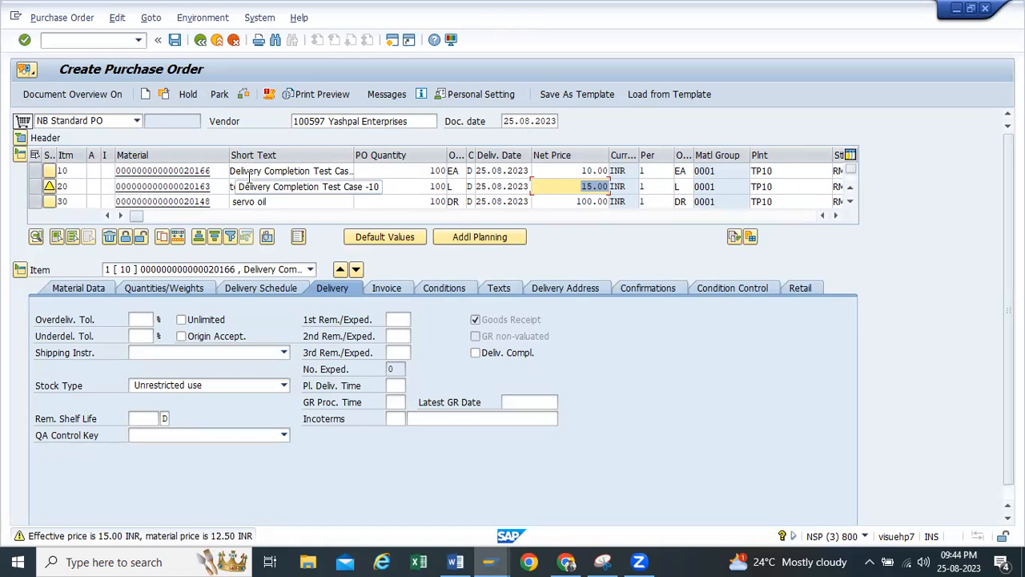
left_click_drag(354, 154, 386, 155)
left_click(392, 286)
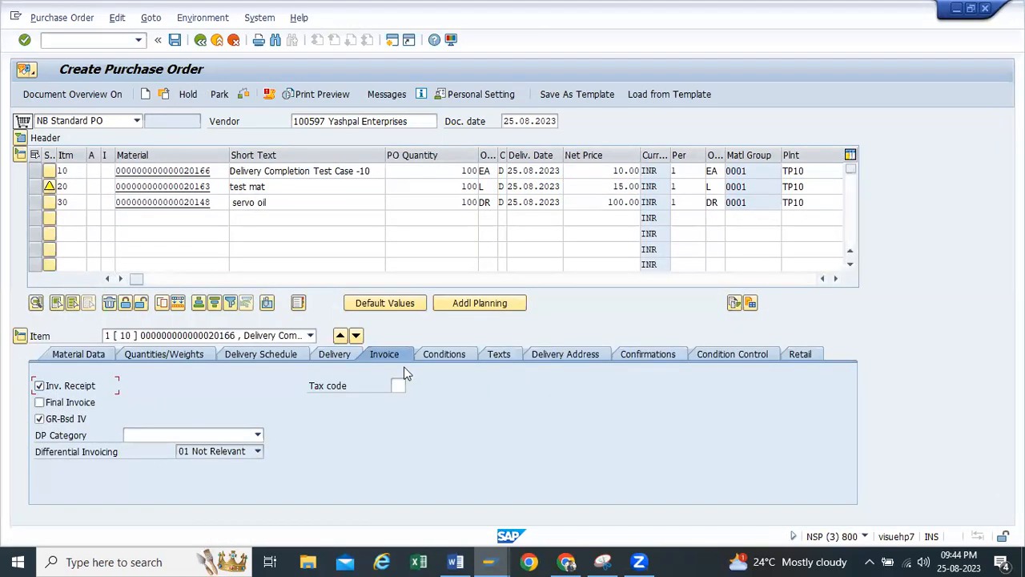
left_click(401, 385)
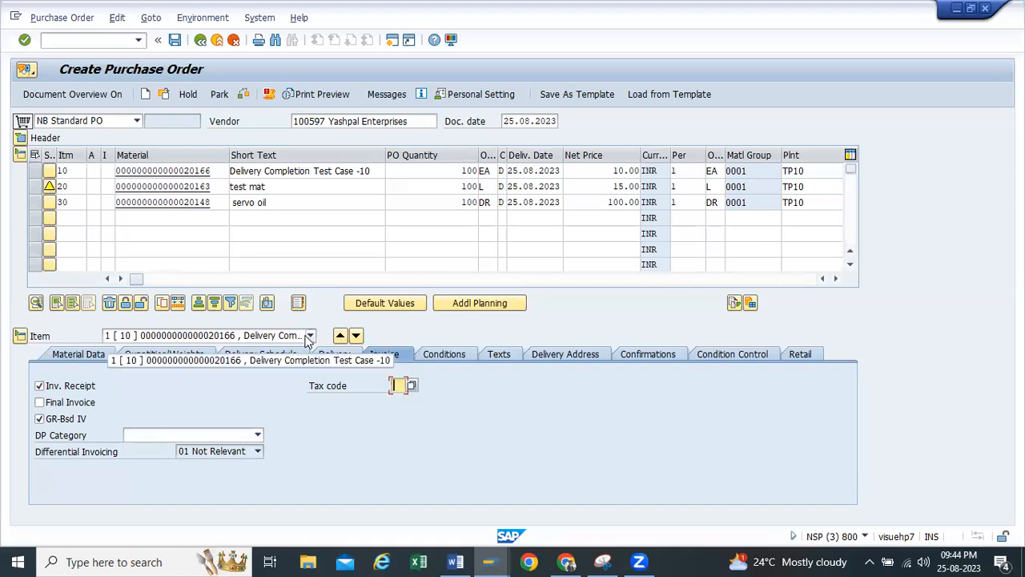
left_click(412, 385)
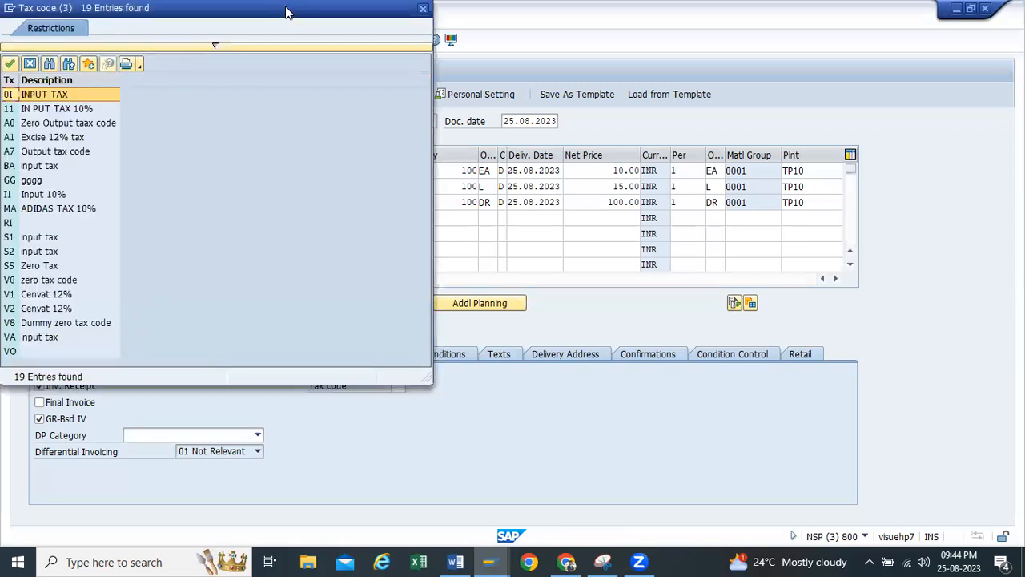
left_click_drag(288, 10, 677, 10)
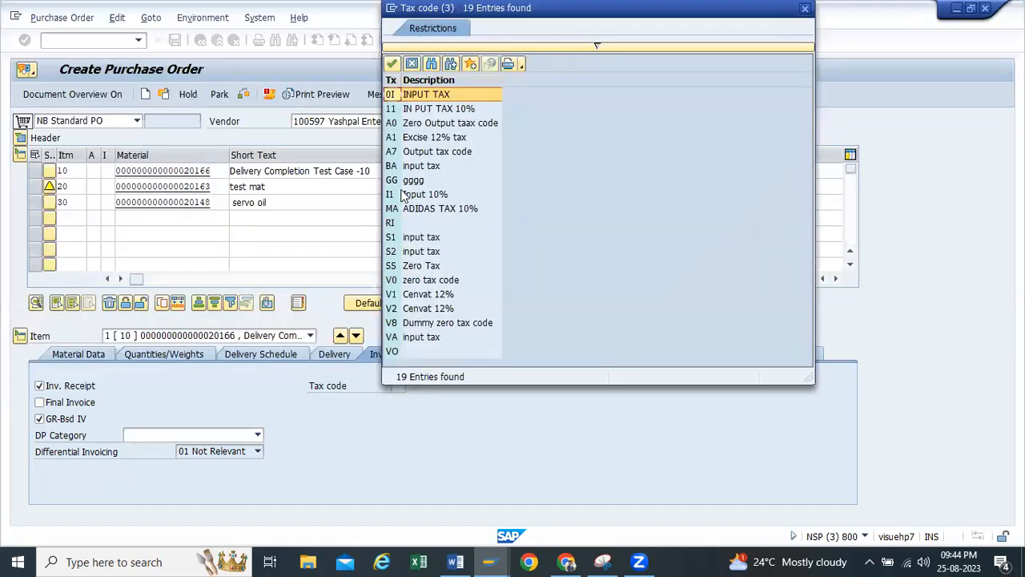
double_click(396, 279)
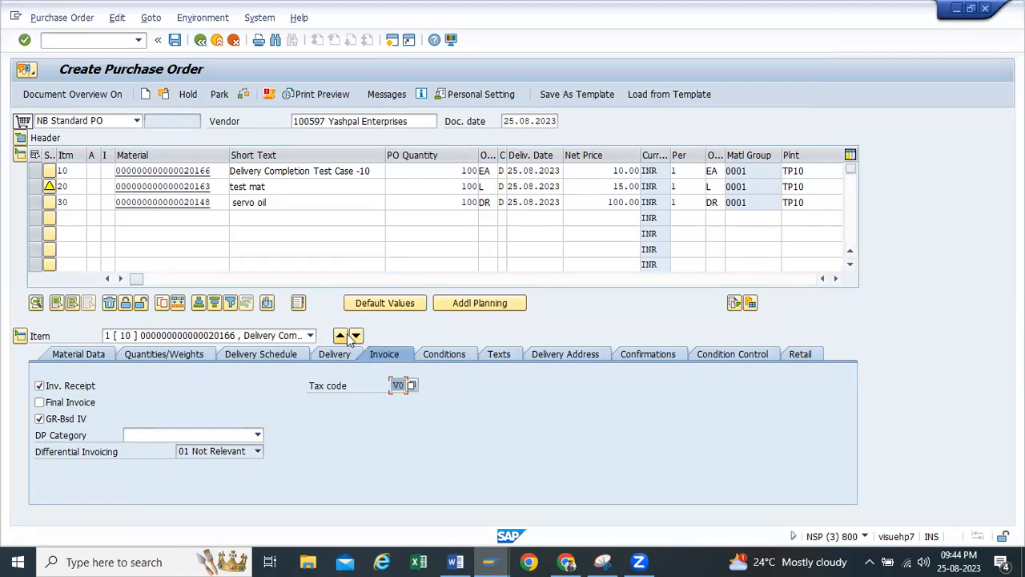
Assign tax code V1 (Cenvat 12%) to item 20 in its invoice details and confirm the entry
left_click(309, 336)
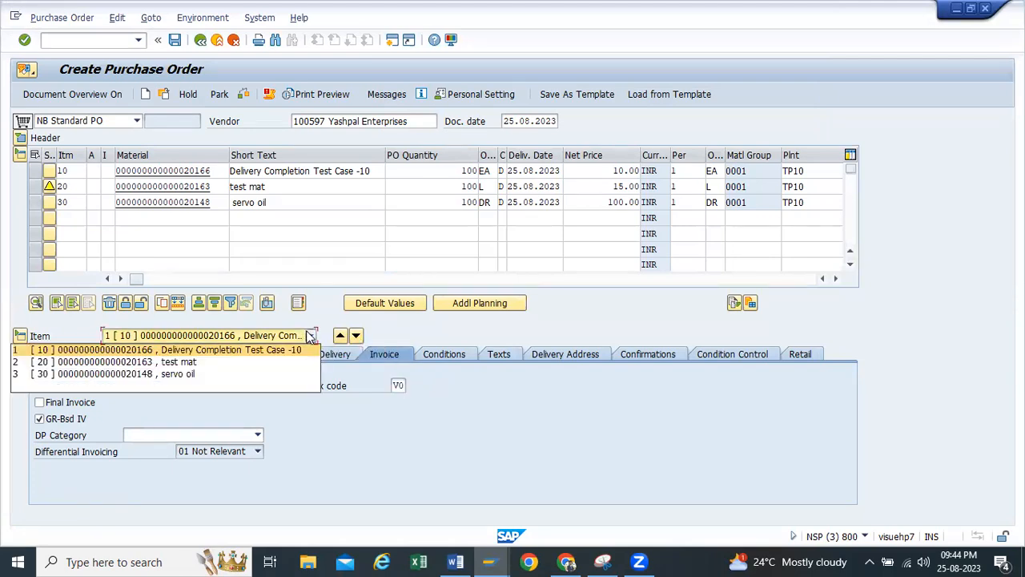
left_click(204, 366)
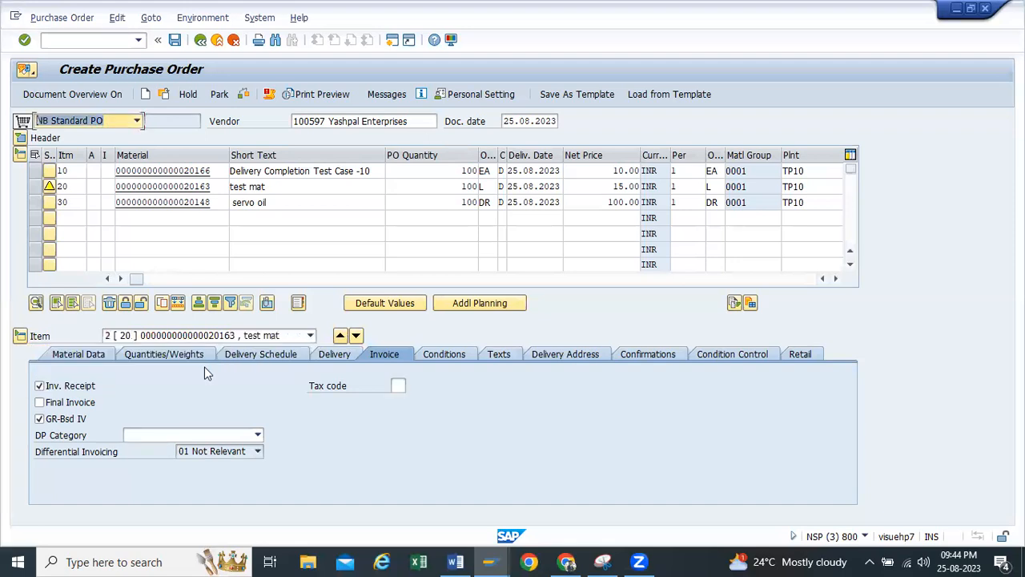
left_click(398, 383)
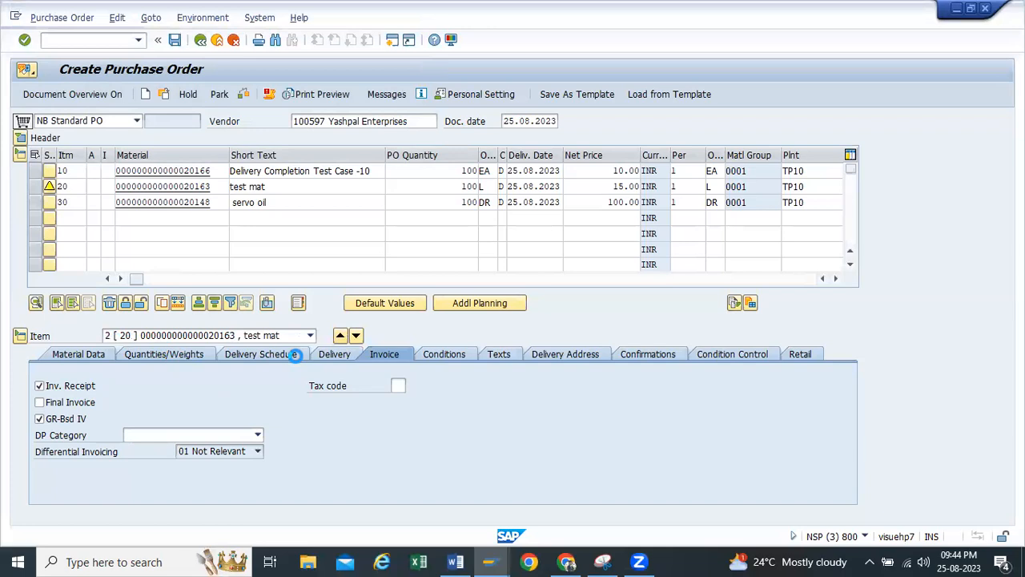
left_click_drag(183, 11, 389, 30)
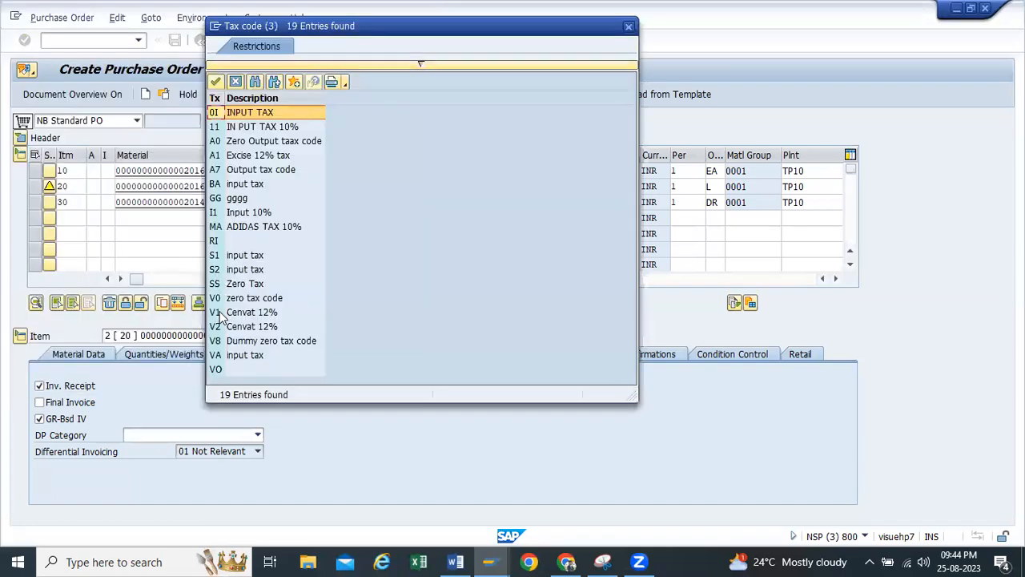
double_click(218, 313)
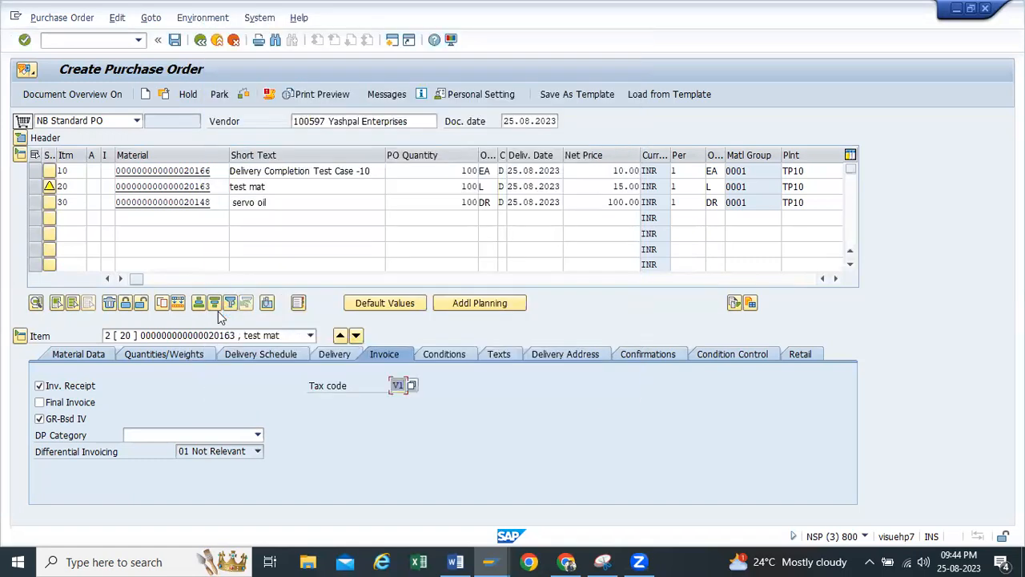
key("Return")
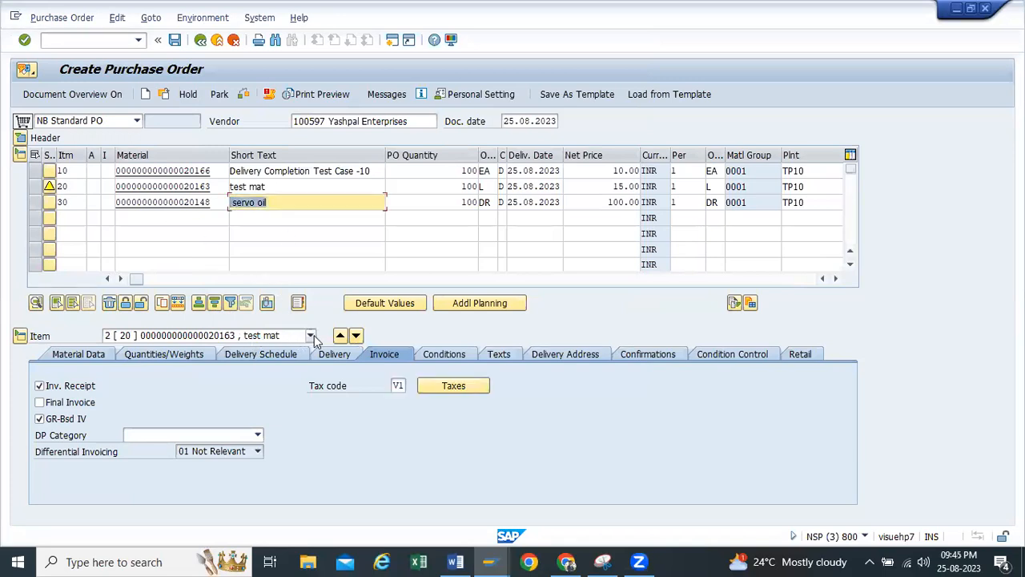
Try tax code A1 (Excise 12% tax) for item 30, and replace it with VA (input tax)
left_click(310, 336)
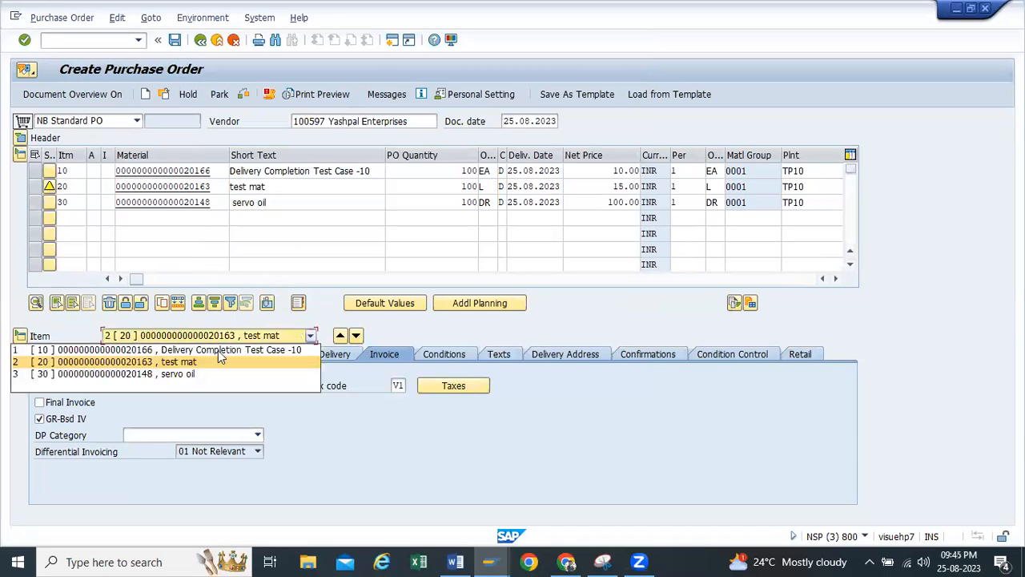
left_click(184, 375)
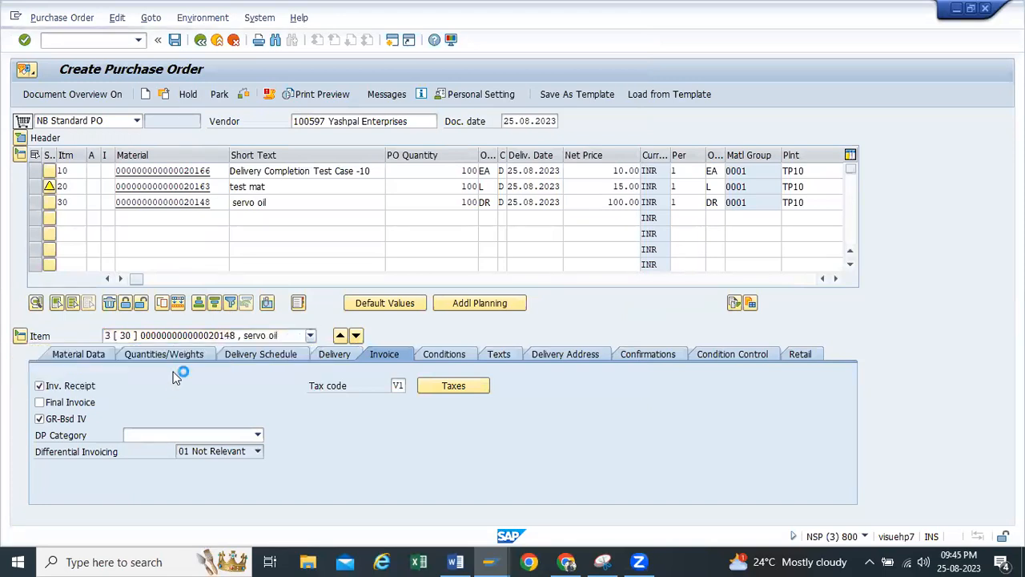
left_click(399, 385)
left_click(412, 385)
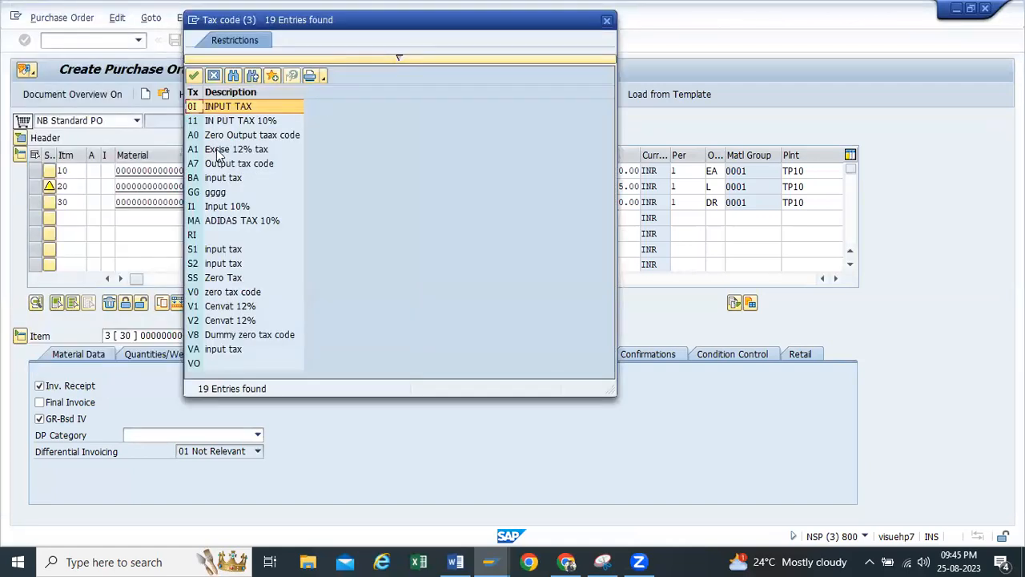
double_click(220, 153)
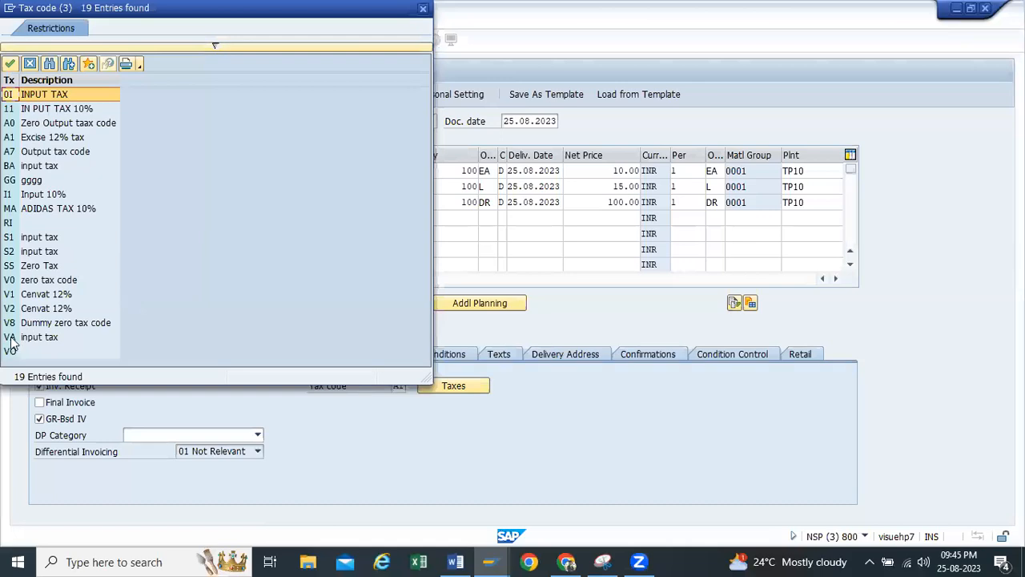
double_click(11, 337)
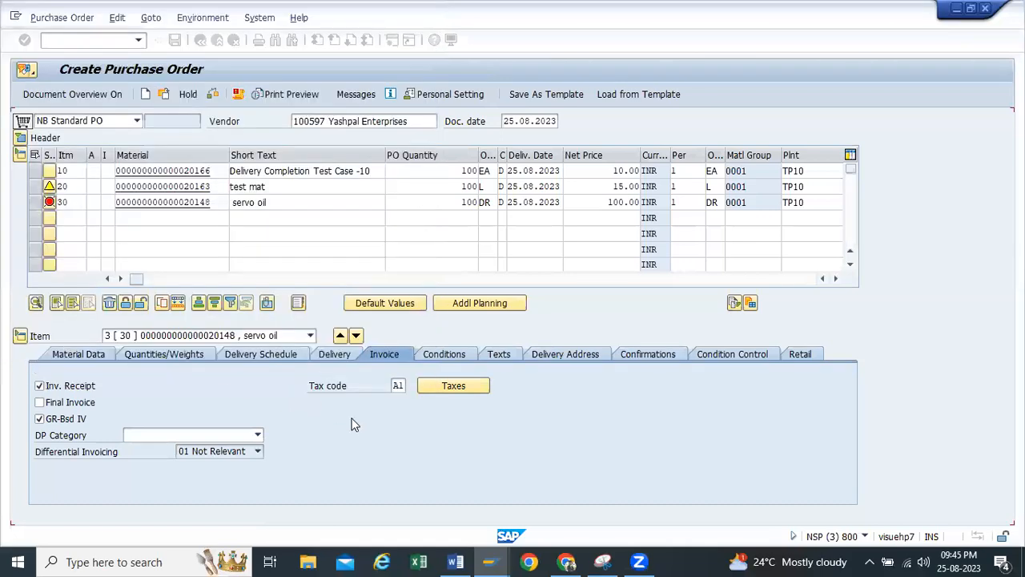
key("Return")
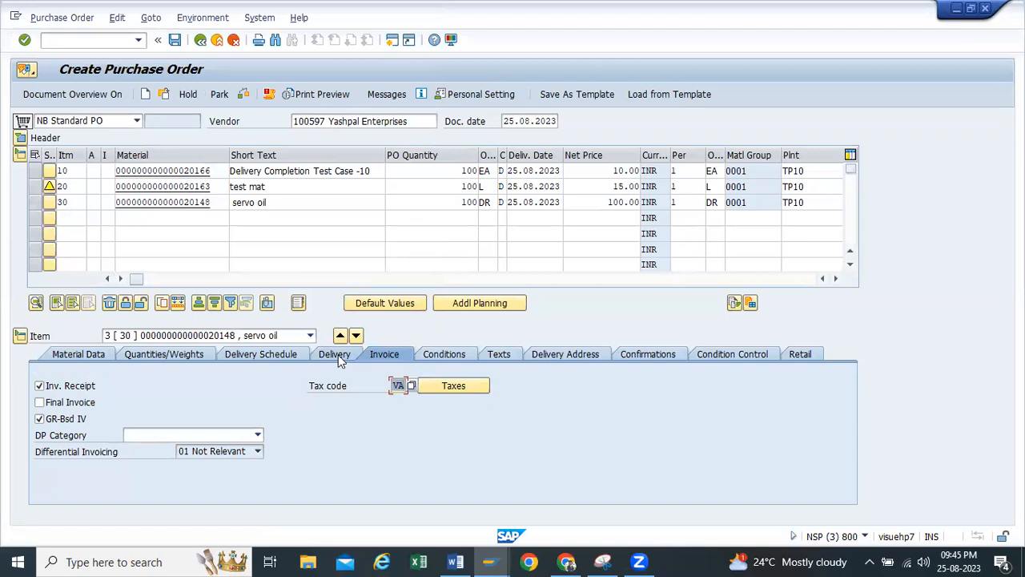
Examine the tax breakdown of item 30 and the tax code in item 10's invoice details
left_click(454, 388)
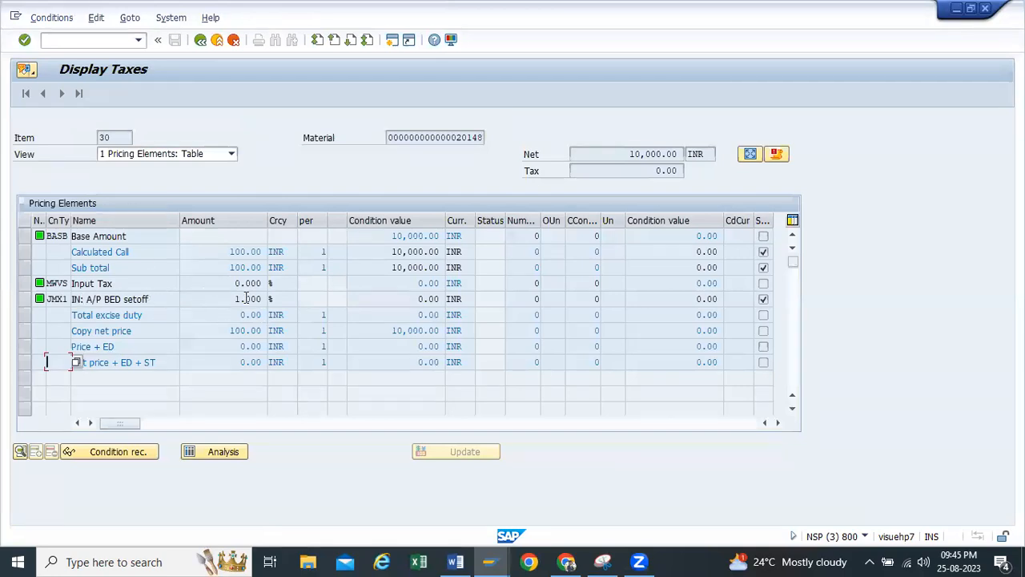
left_click(201, 40)
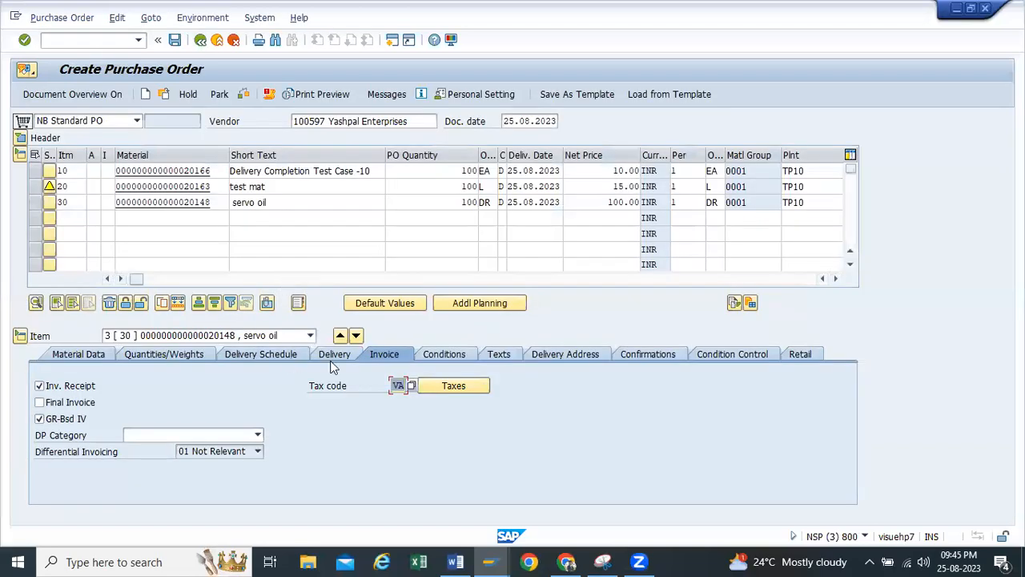
left_click(311, 336)
left_click(214, 350)
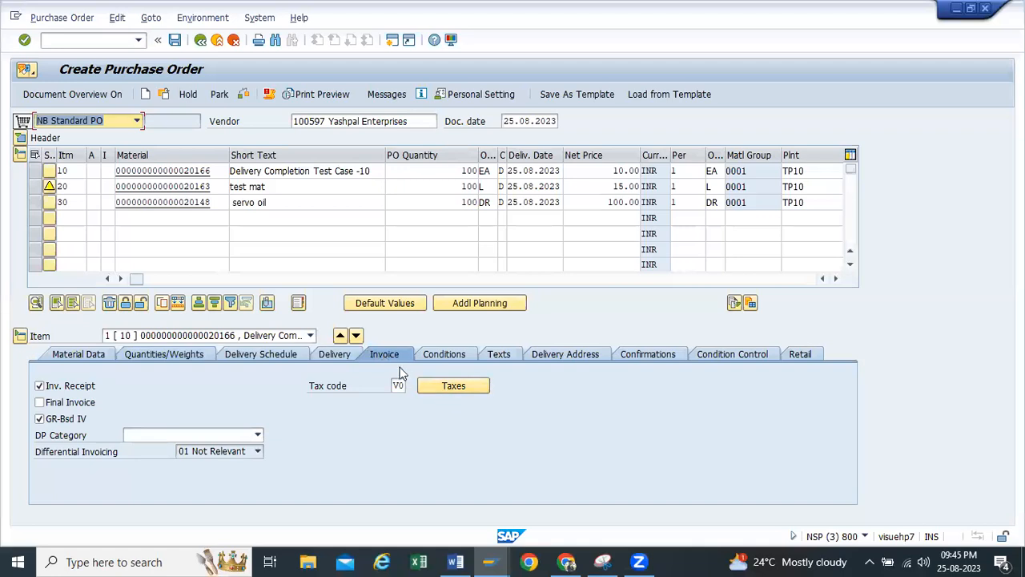
left_click(311, 335)
left_click(222, 355)
Examine the tax breakdown of item 20, including its BED setoff and total excise duty lines, and return to the order
left_click(310, 336)
left_click(202, 364)
left_click(454, 386)
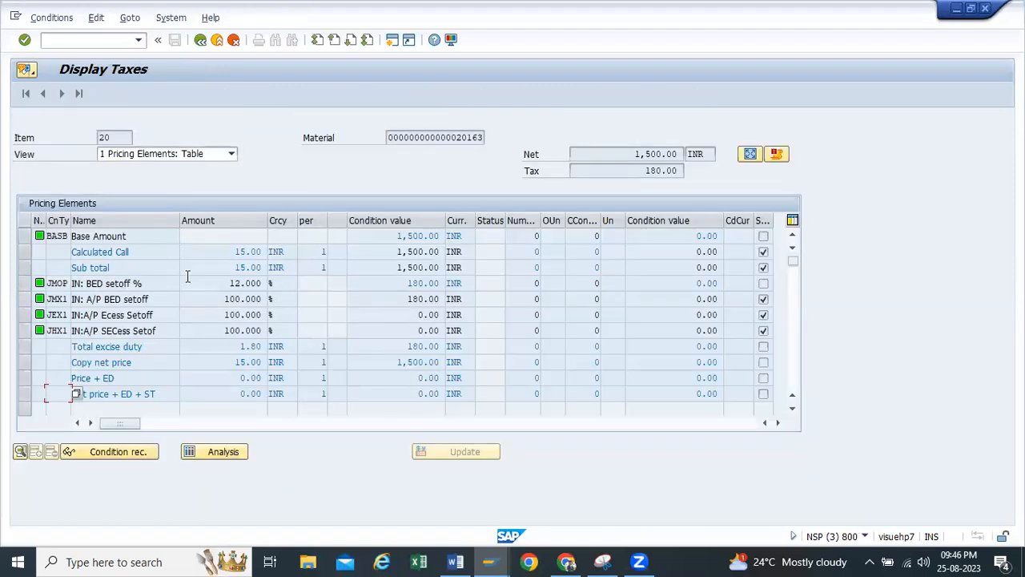
left_click_drag(228, 282, 273, 286)
left_click(222, 347)
scroll(223, 350, "down", 1)
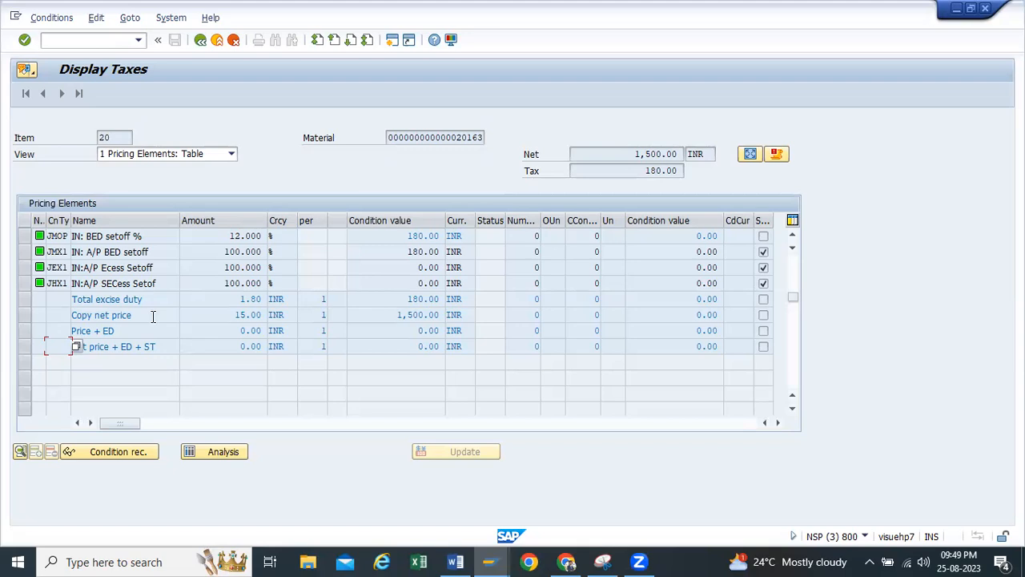
left_click(201, 41)
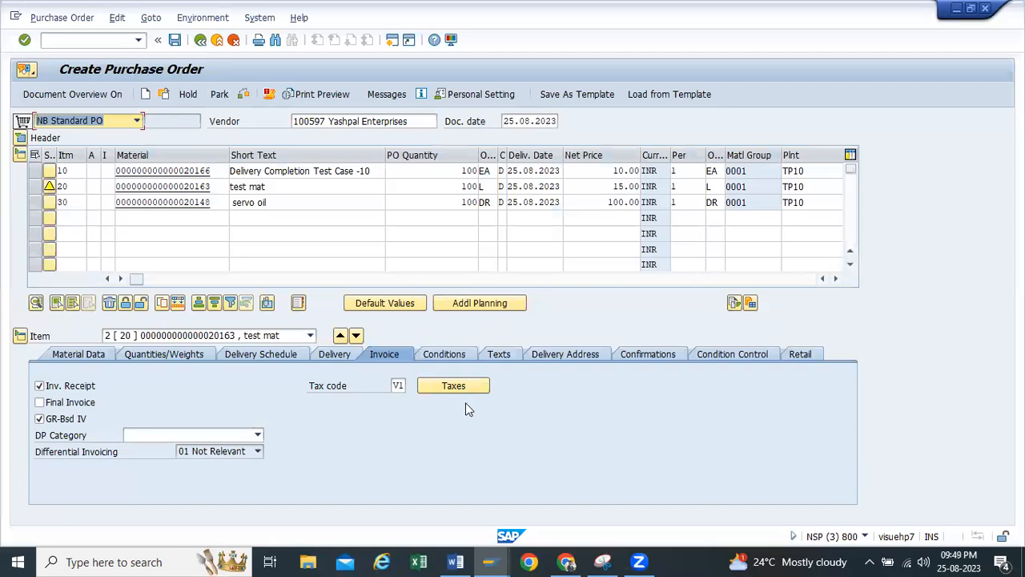
Examine item 20's material group in its material data and look through the list of available material groups
left_click(94, 355)
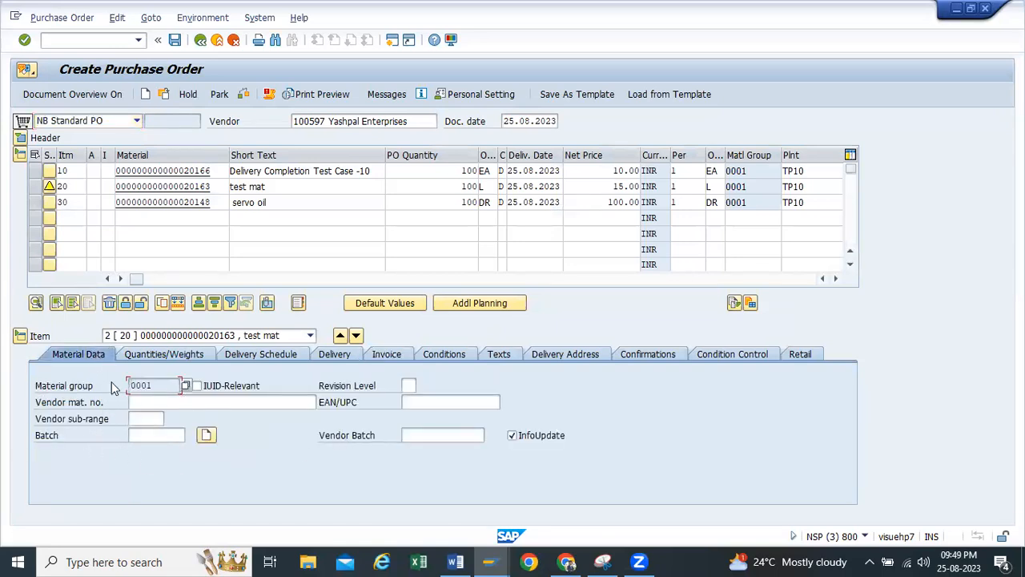
left_click(165, 385)
left_click(186, 387)
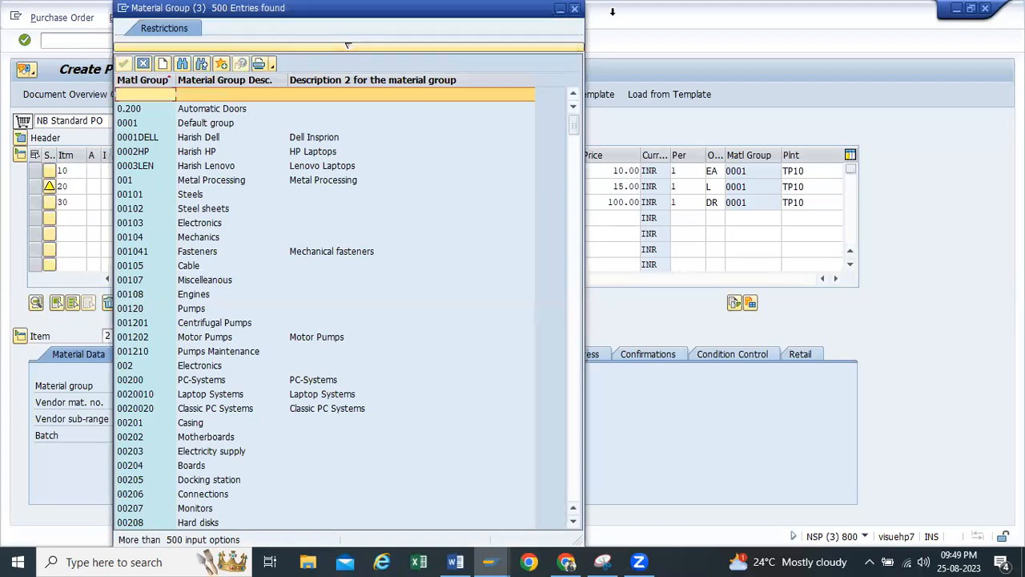
left_click(575, 10)
left_click(153, 385)
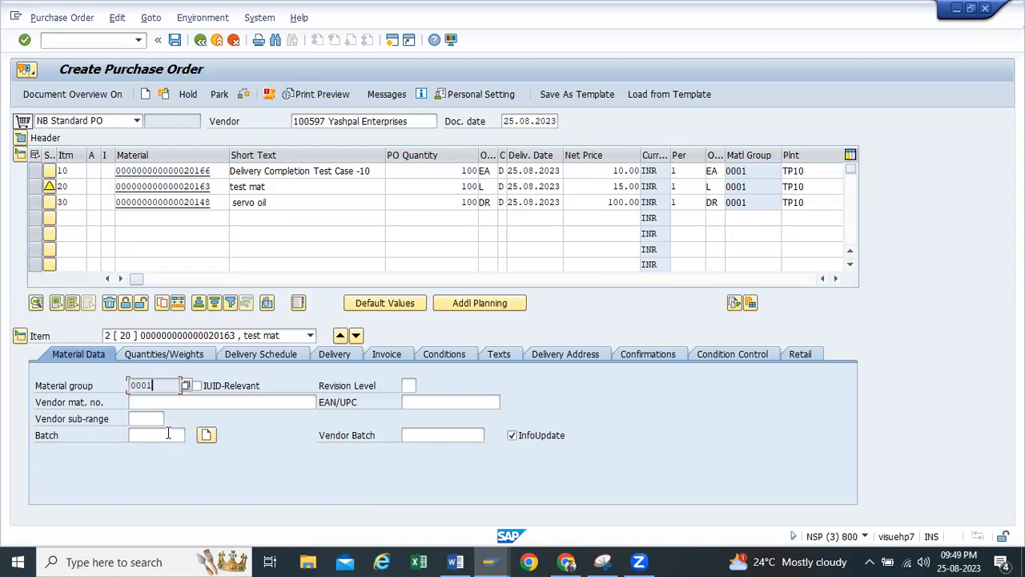
left_click(186, 387)
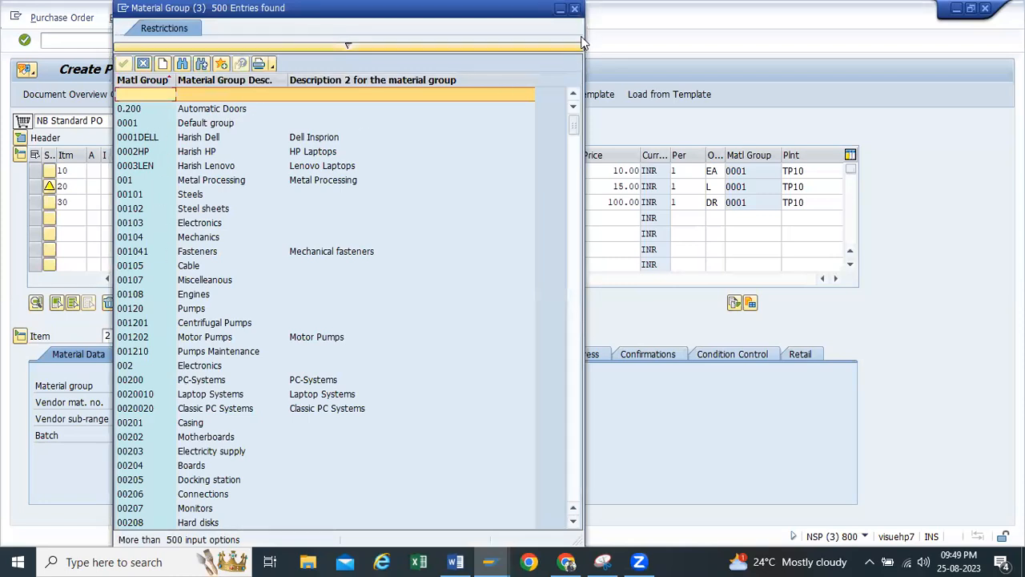
left_click(574, 10)
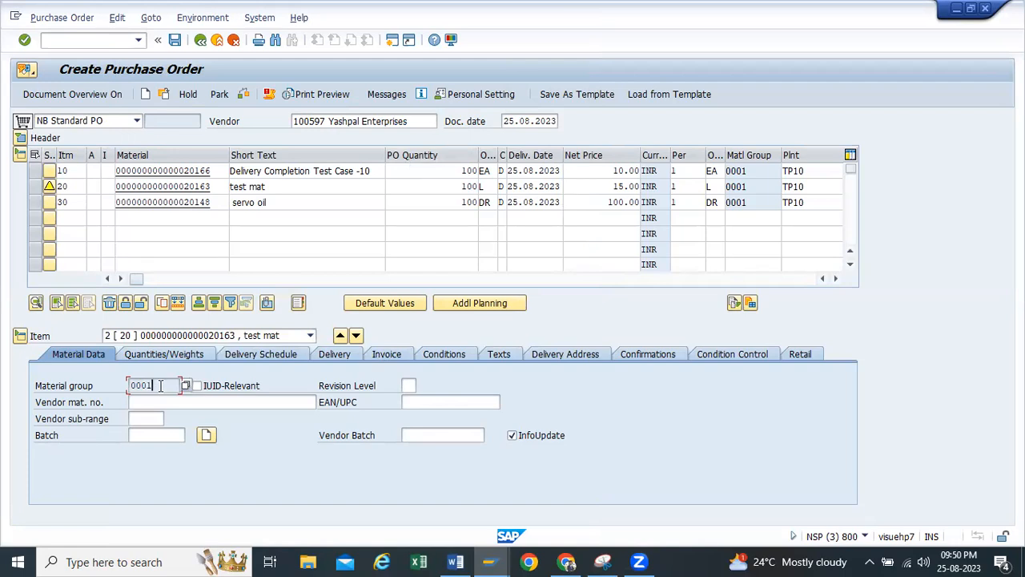
left_click_drag(160, 385, 2, 380)
left_click(190, 387)
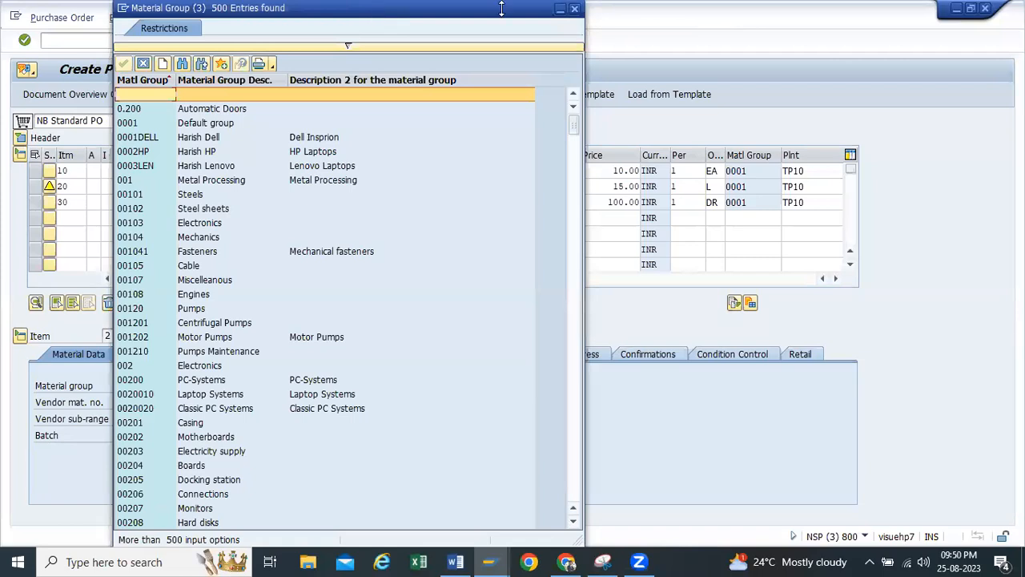
left_click_drag(372, 13, 505, 12)
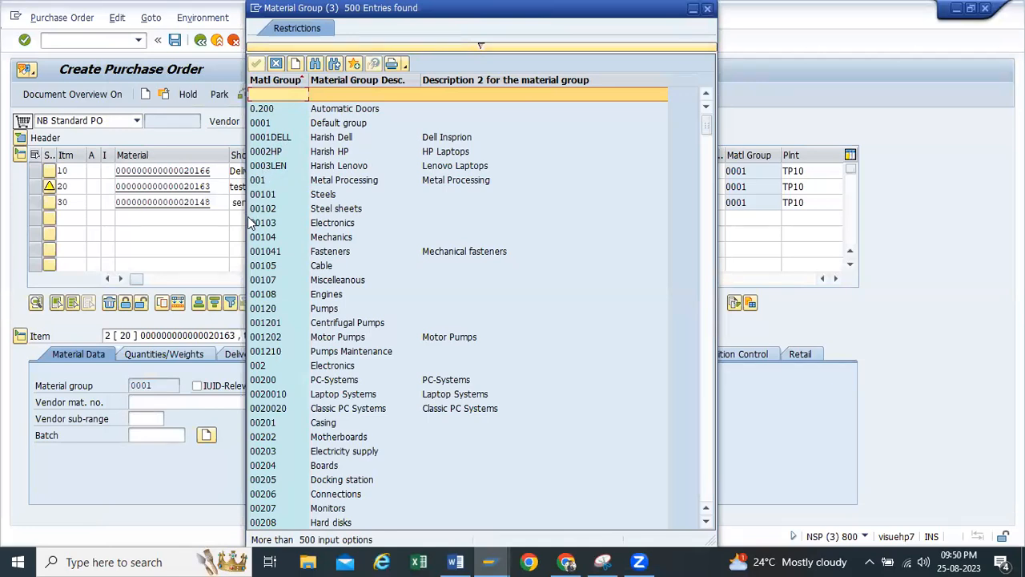
left_click(268, 126)
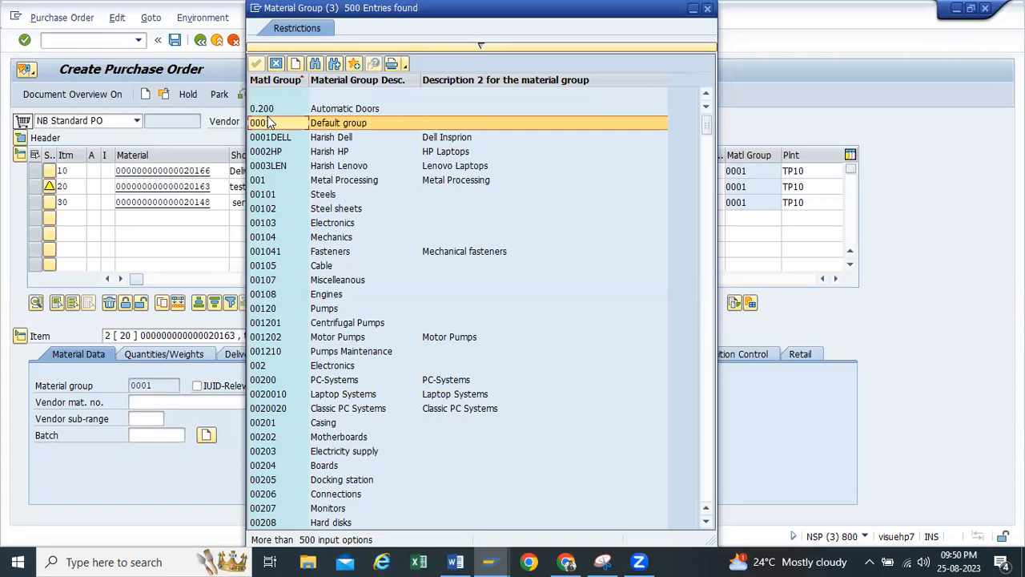
left_click(707, 8)
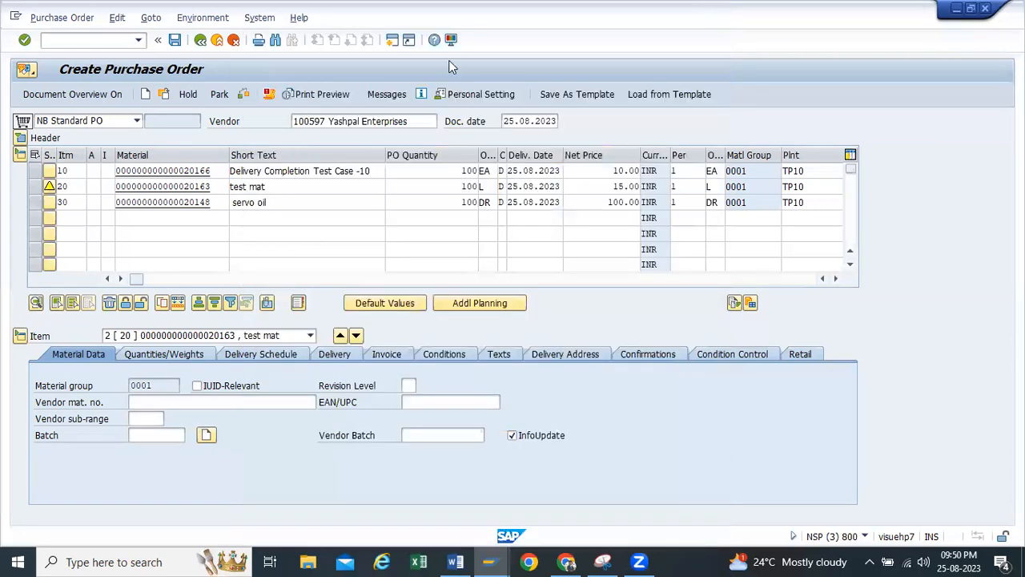
Leave the purchase order without saving and read test case 8 in the Word test case document
left_click(201, 42)
left_click(264, 276)
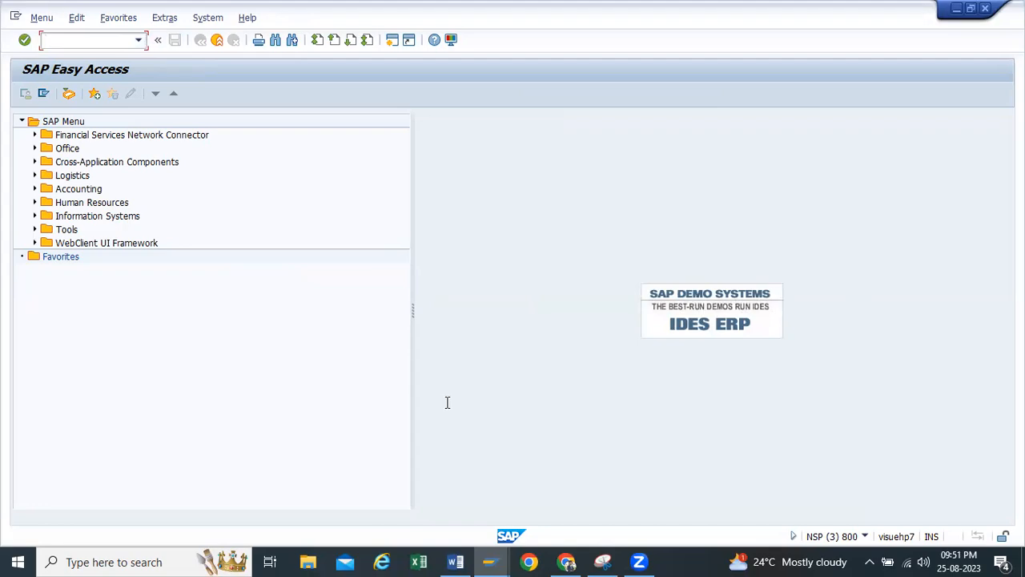
key("alt+Tab")
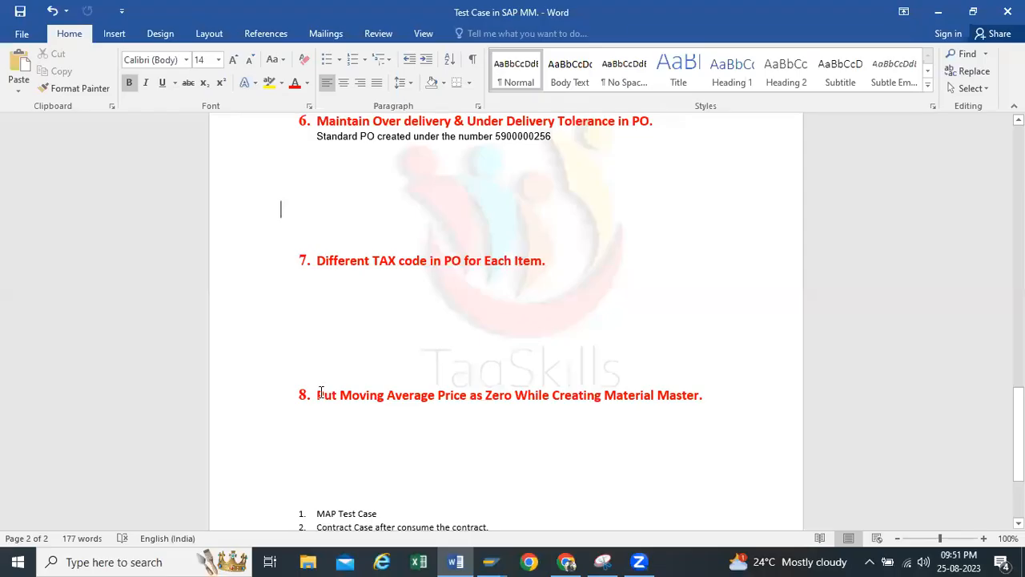
left_click_drag(341, 394, 454, 376)
left_click(403, 309)
left_click(940, 15)
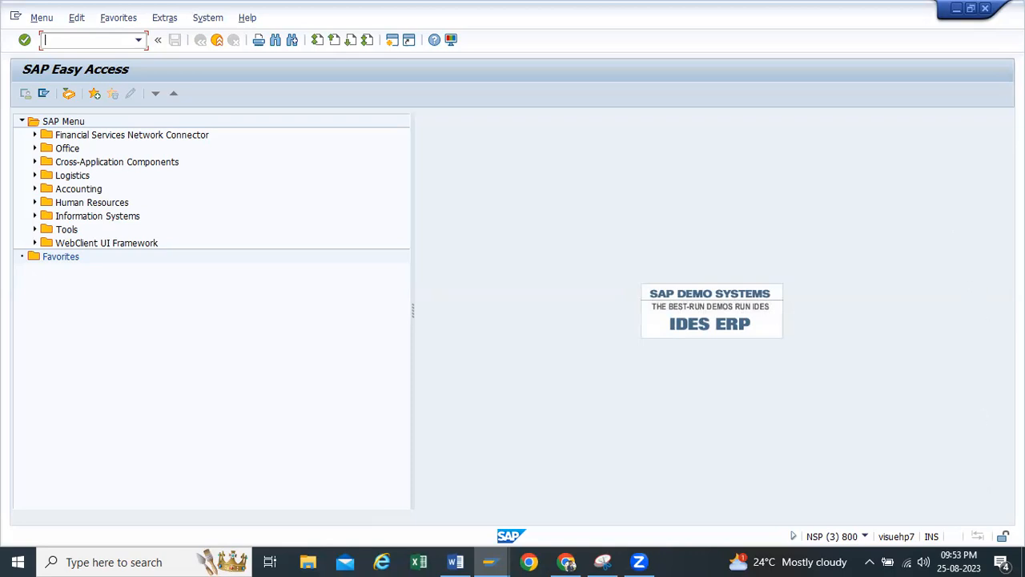
Start material creation with transaction mm01 and open the view selection for a ROH raw material in mechanical engineering
left_click(143, 39)
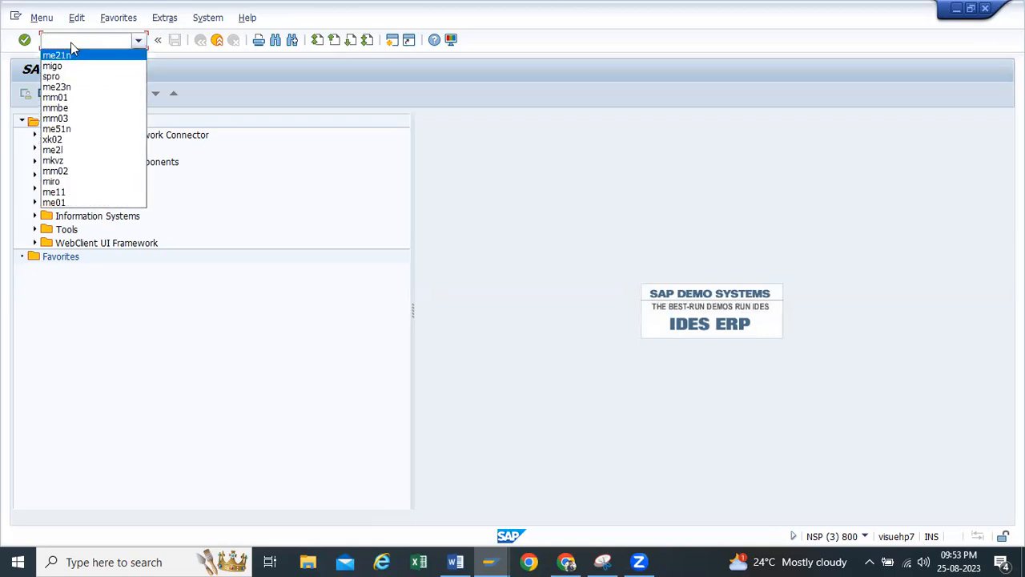
left_click(80, 97)
key("Return")
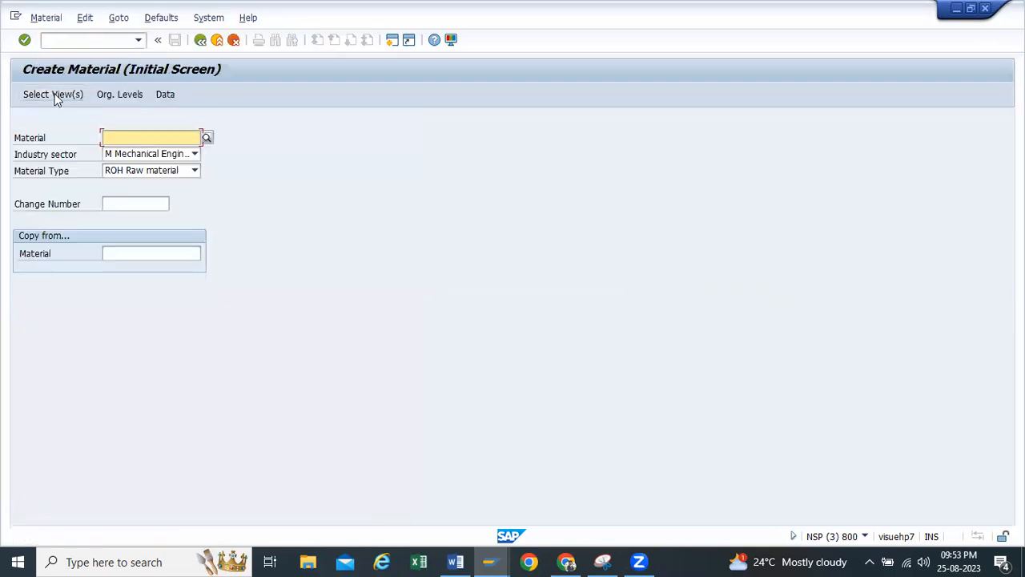
key("Return")
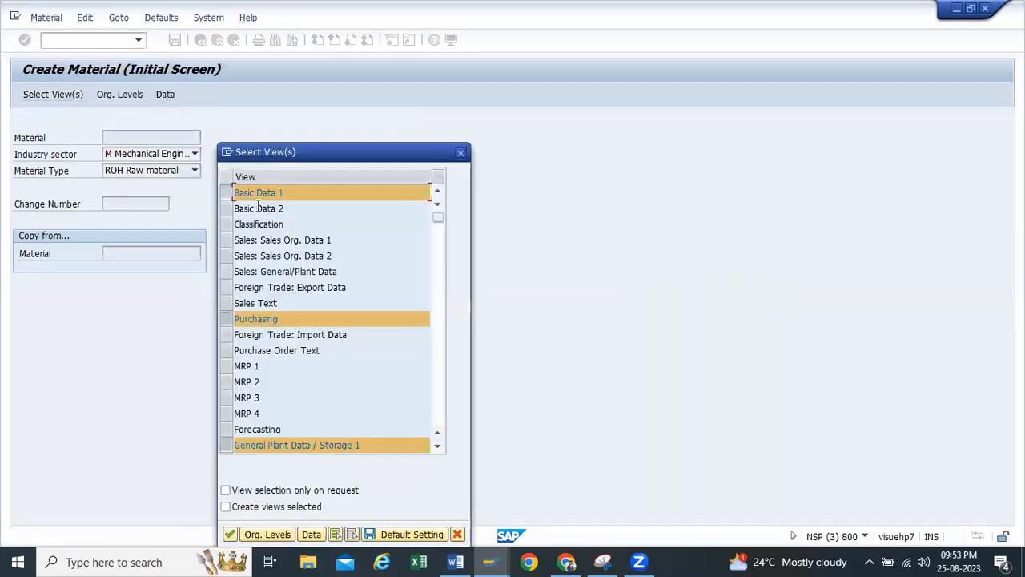
Accept the preselected material views and set the organizational levels to plant TP10 and storage location RM00
scroll(288, 390, "down", 1)
scroll(282, 388, "down", 1)
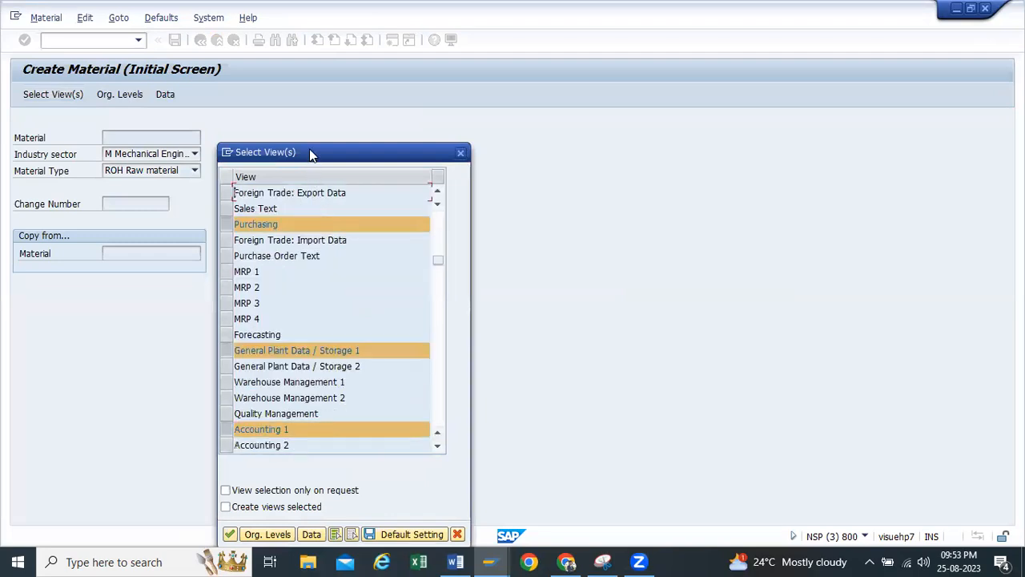
left_click_drag(313, 156, 344, 61)
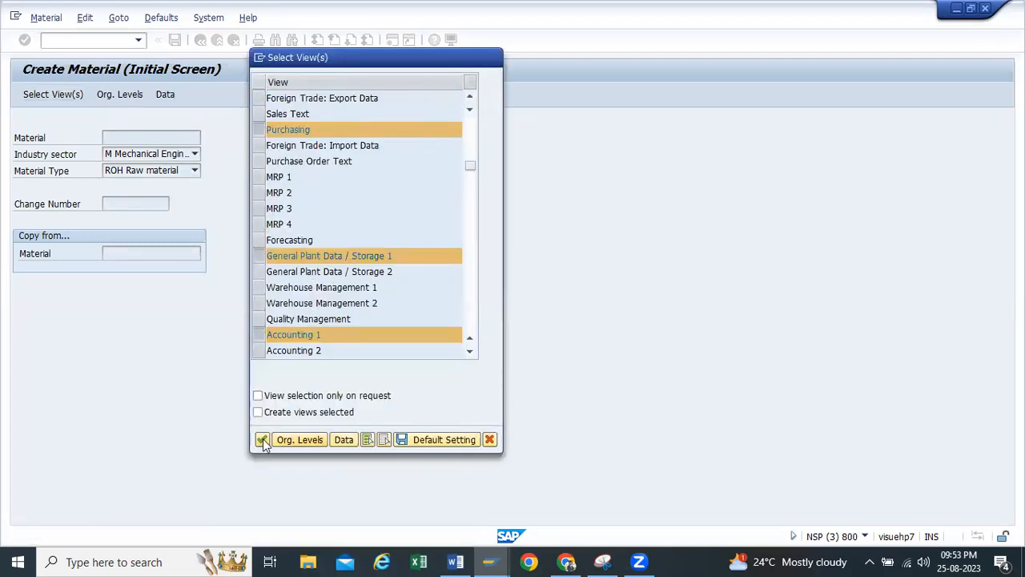
left_click(262, 439)
key("BackSpace")
type("TP10")
left_click(243, 193)
type("RM00")
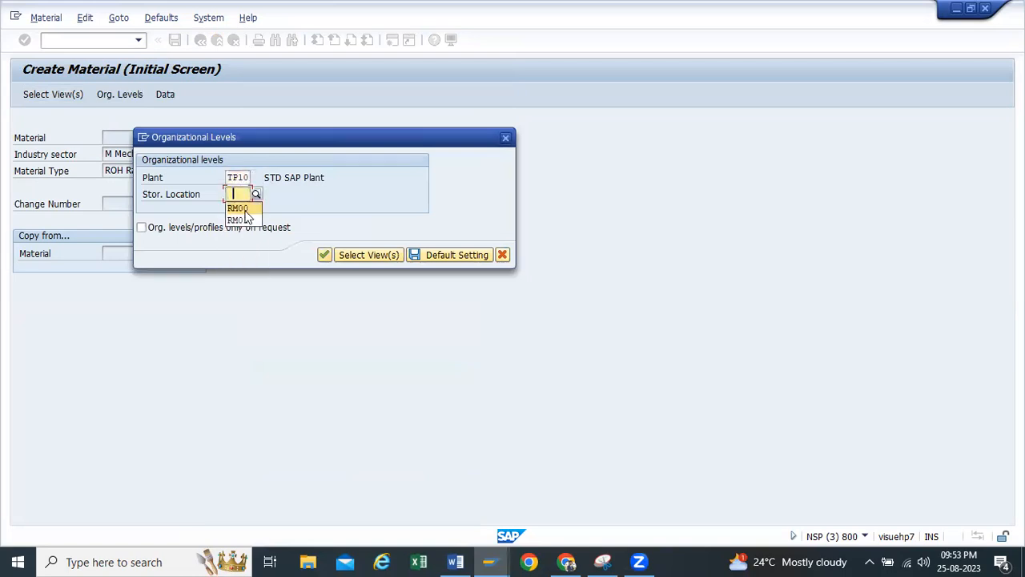
left_click(323, 255)
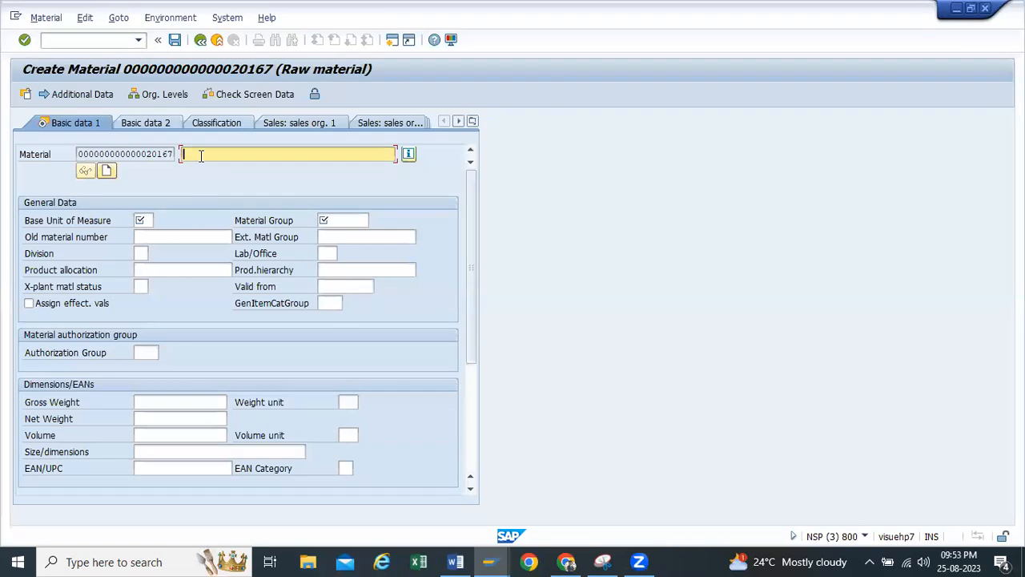
Enter "Moving Avg. Price Test Mat-10" as the material description
type("M")
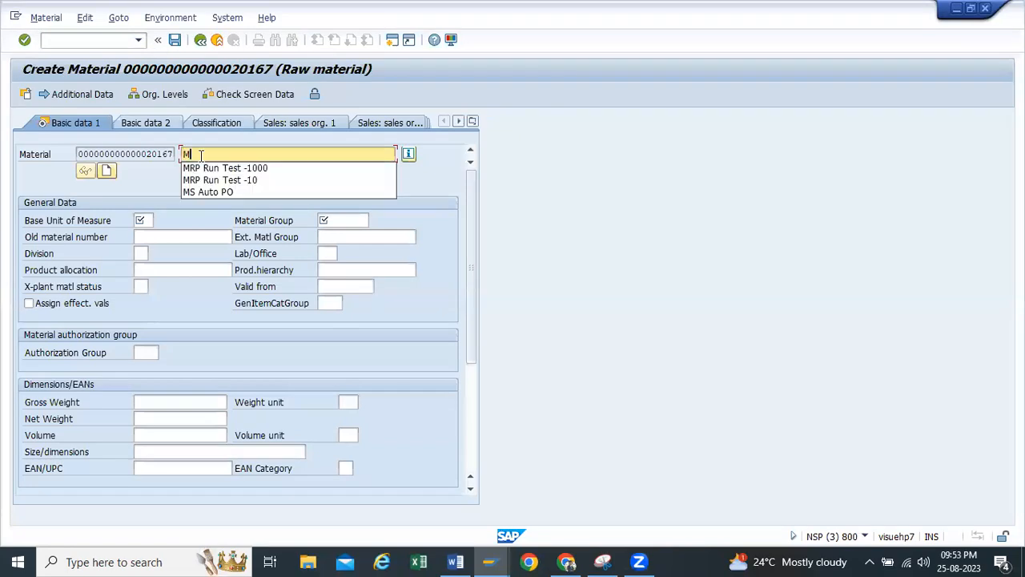
type("oving A")
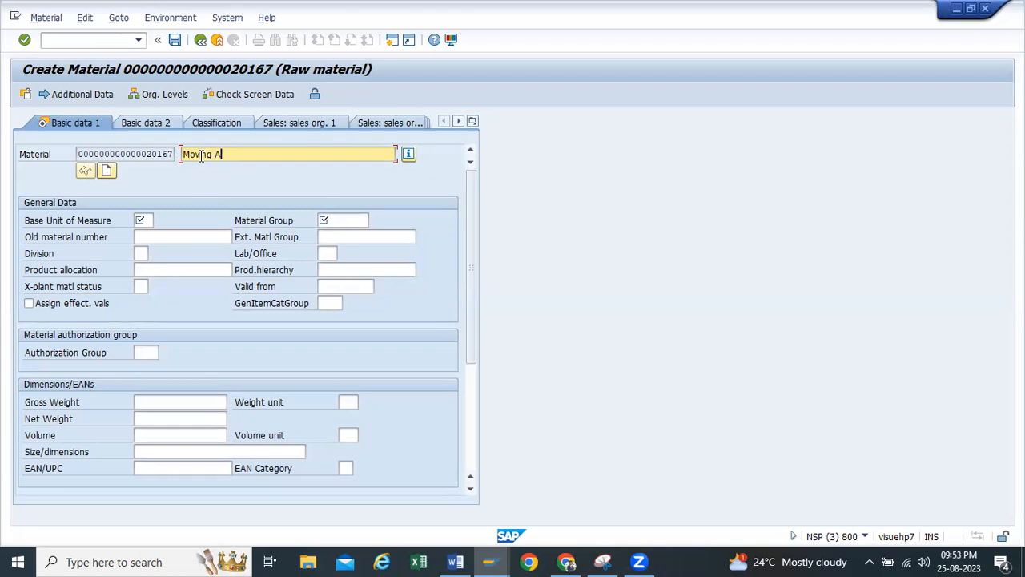
type("vg. Price Tst")
key("BackSpace")
key("BackSpace")
key("BackSpace")
type("est Mat-10")
Set the base unit of measure to EA and the material group to 0001, and continue to the Purchasing view
left_click(145, 220)
left_click(147, 236)
left_click(336, 220)
left_click(331, 234)
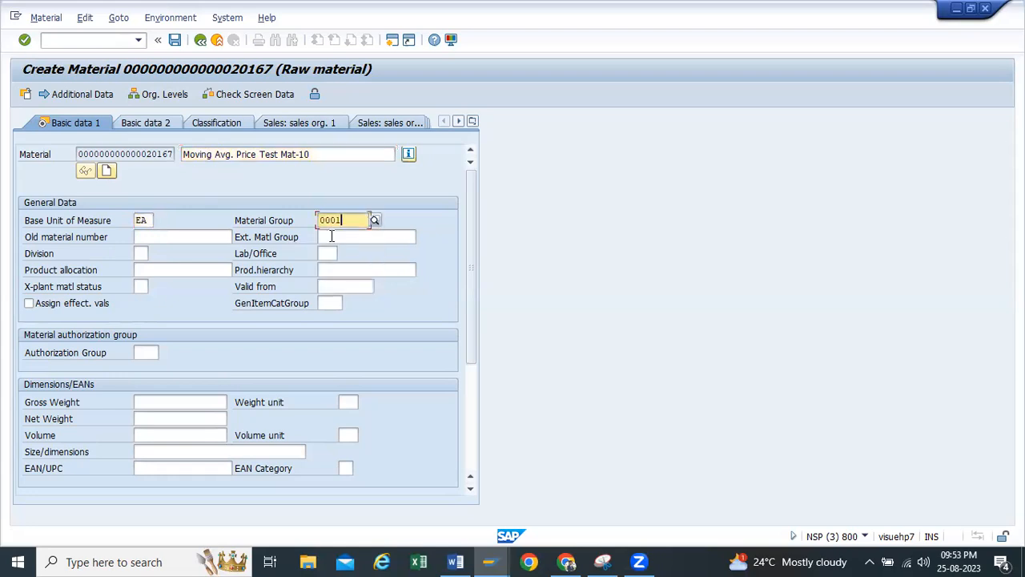
key("Return")
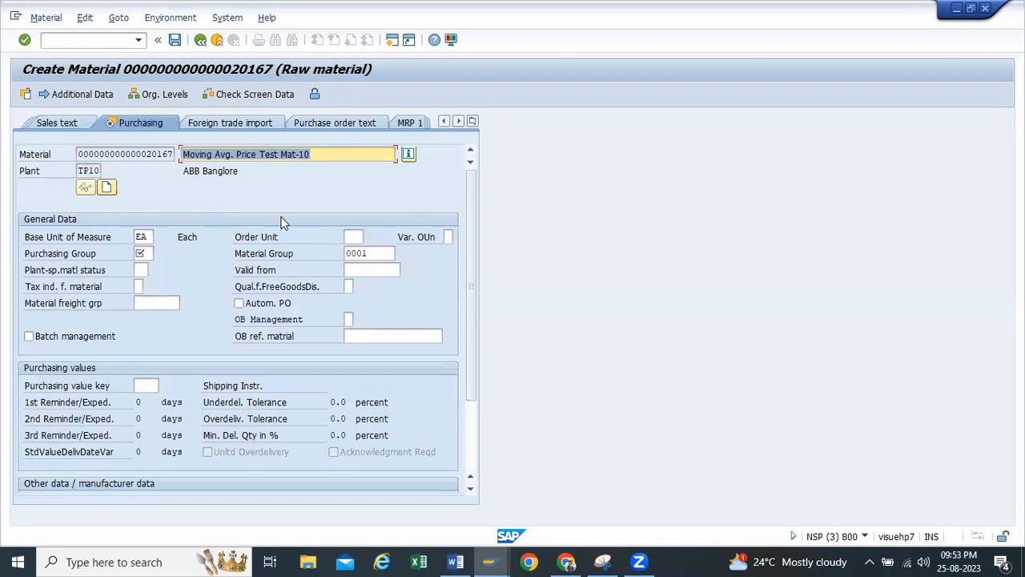
Assign purchasing group tp1 and continue through the plant storage data to the Accounting 1 view
left_click(151, 253)
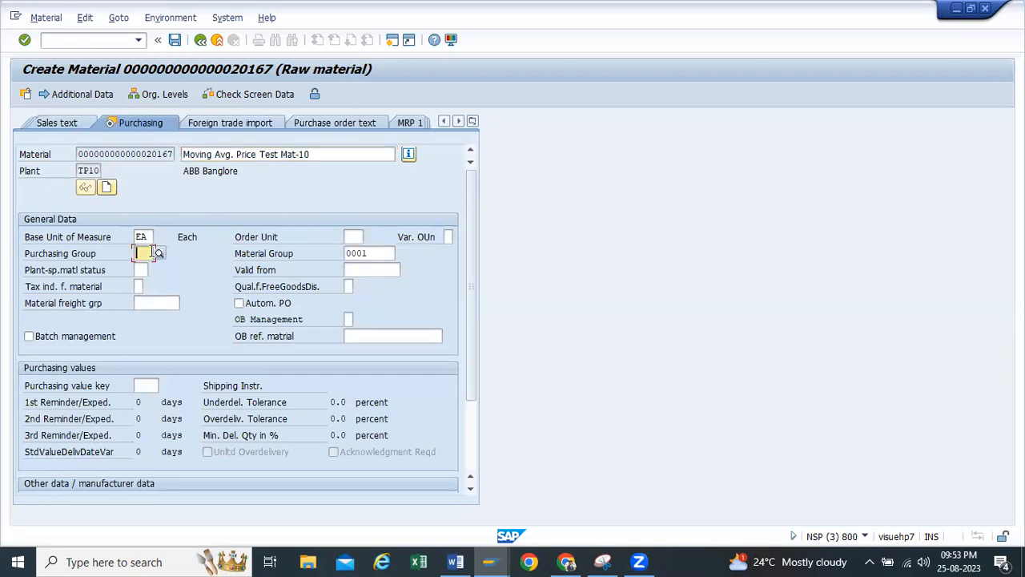
left_click(152, 253)
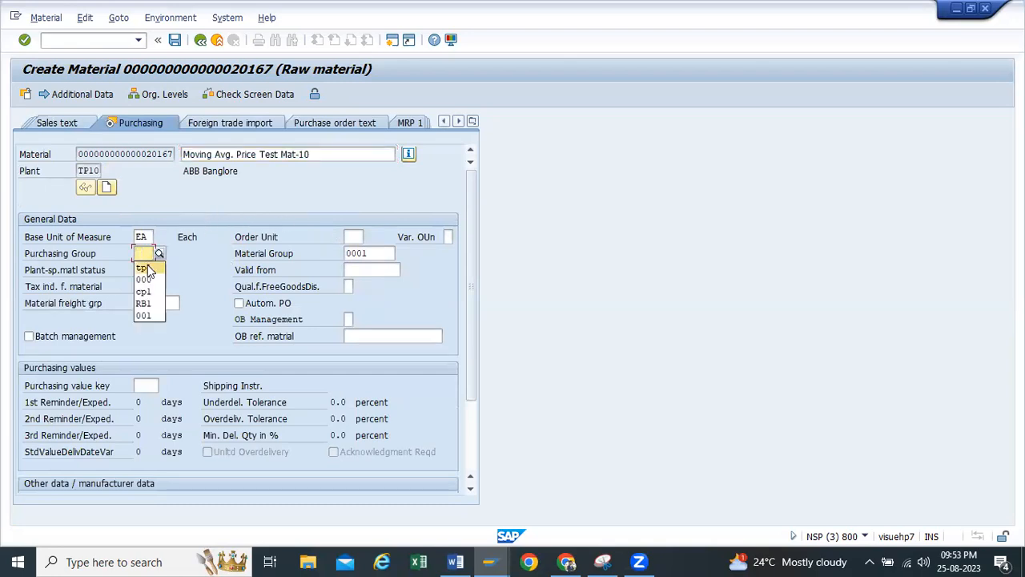
left_click(144, 268)
key("Return")
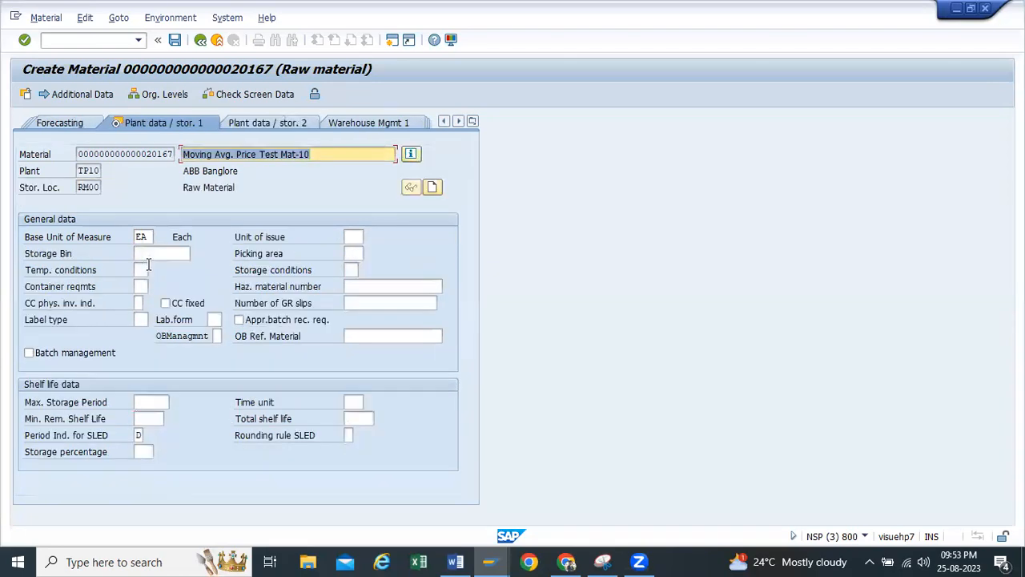
key("Return")
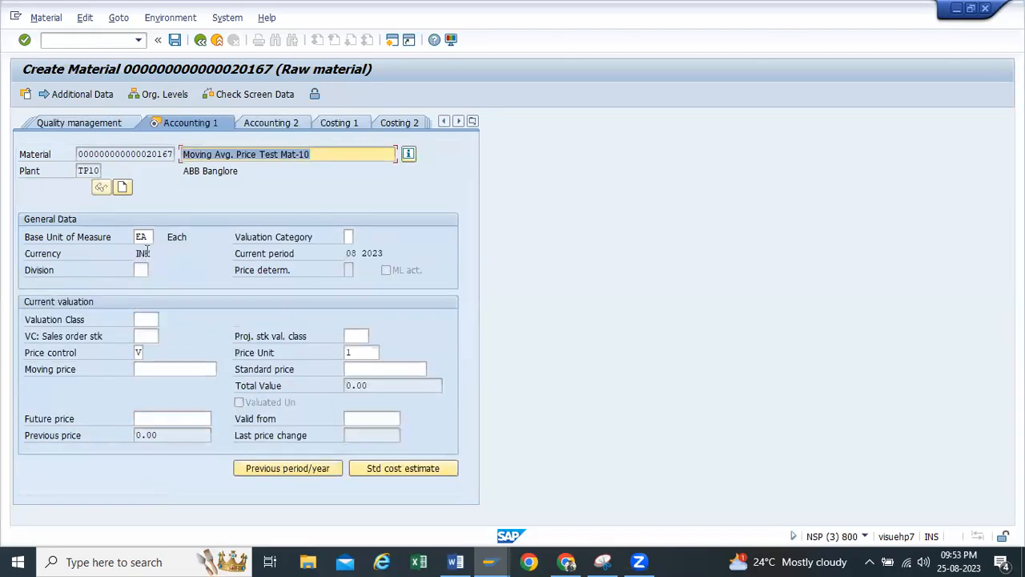
Set valuation class 3000, leave the moving price empty, and save the new material
left_click(146, 320)
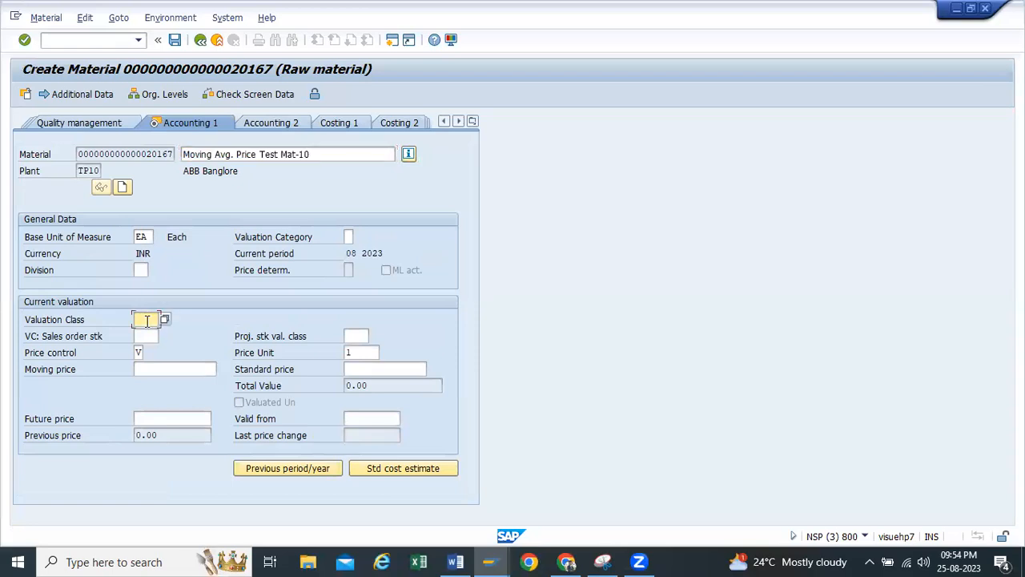
type("3000")
left_click(157, 367)
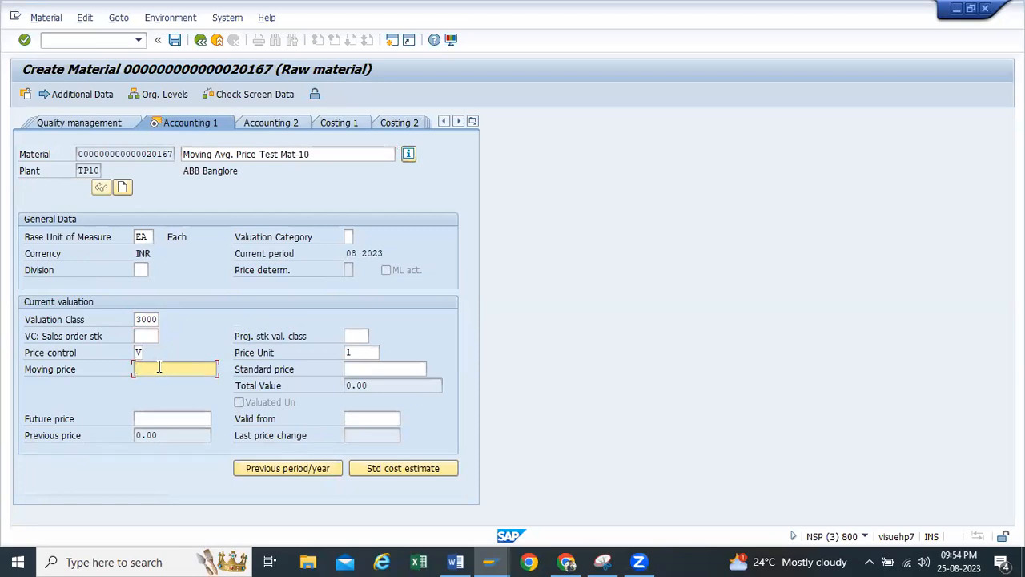
key("Return")
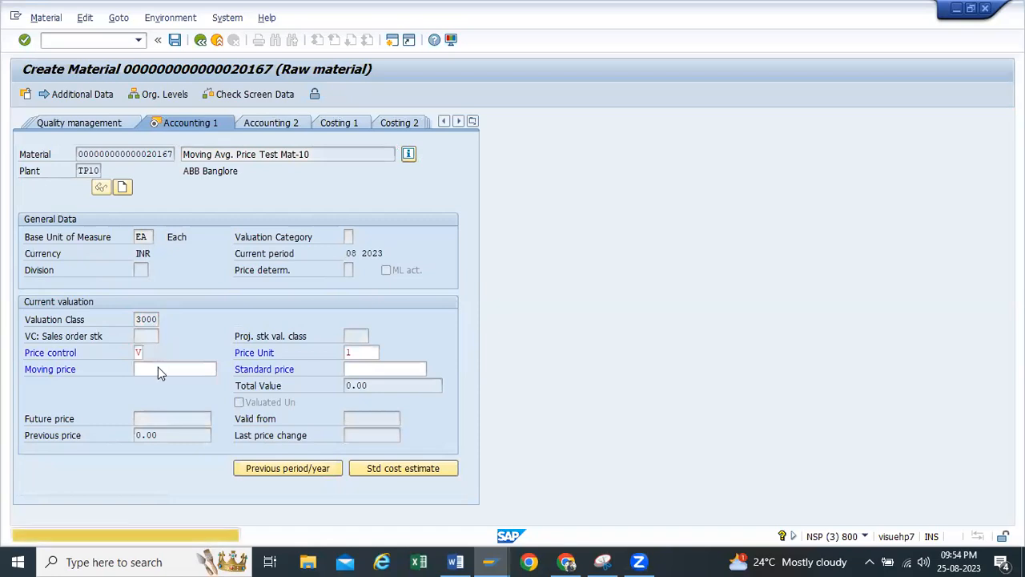
left_click(197, 310)
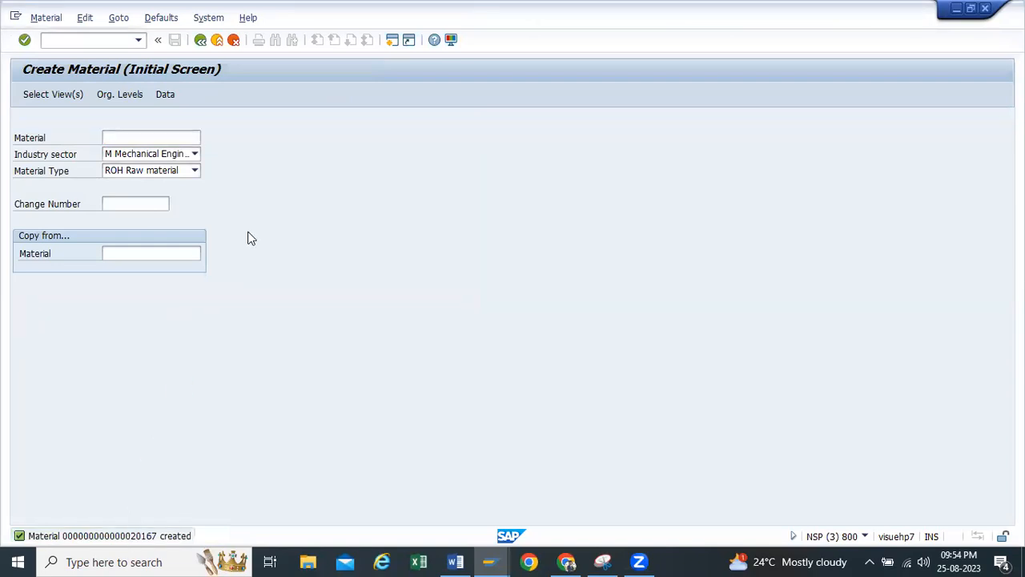
Copy the material creation message and paste it beneath test case 8 in the Word document
double_click(110, 535)
left_click_drag(223, 106, 36, 98)
key("ctrl+c")
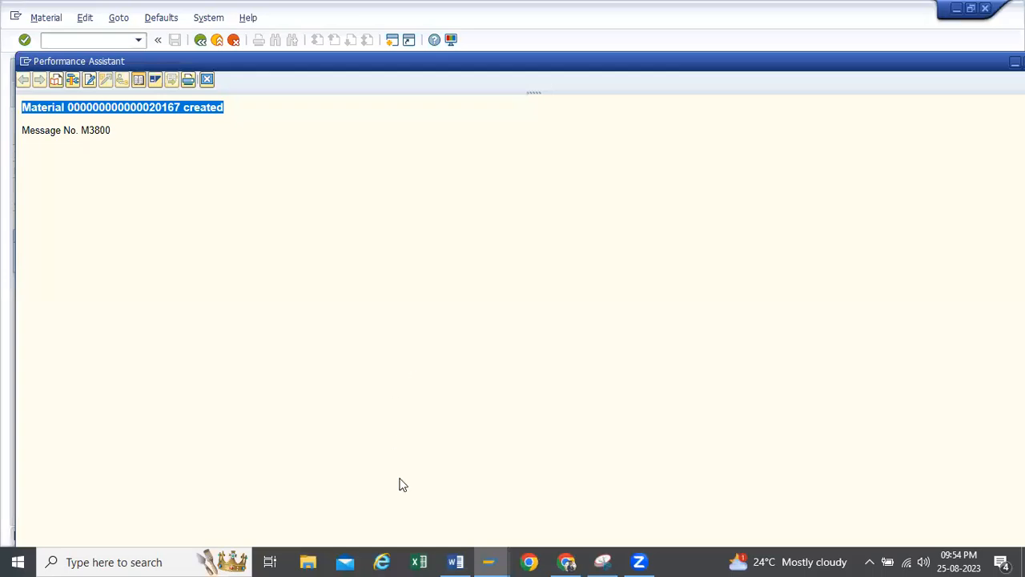
mouse_move(455, 561)
left_click(438, 513)
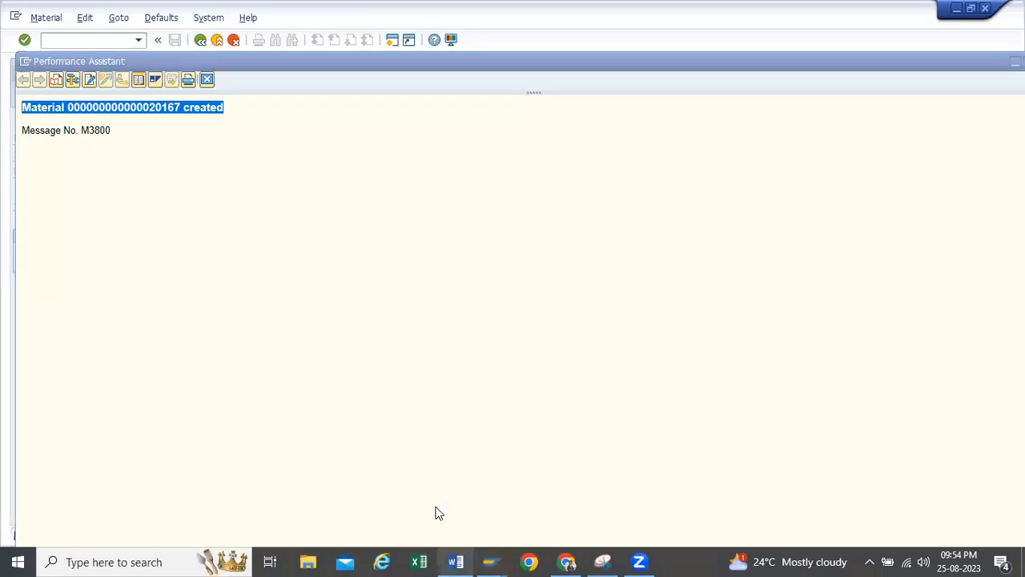
left_click(717, 397)
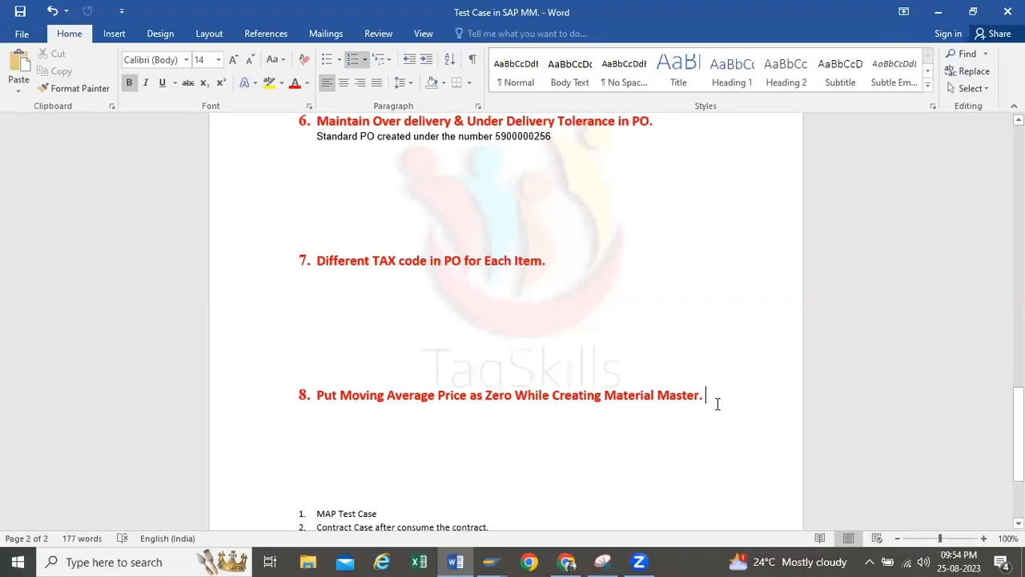
key("Return")
key("BackSpace")
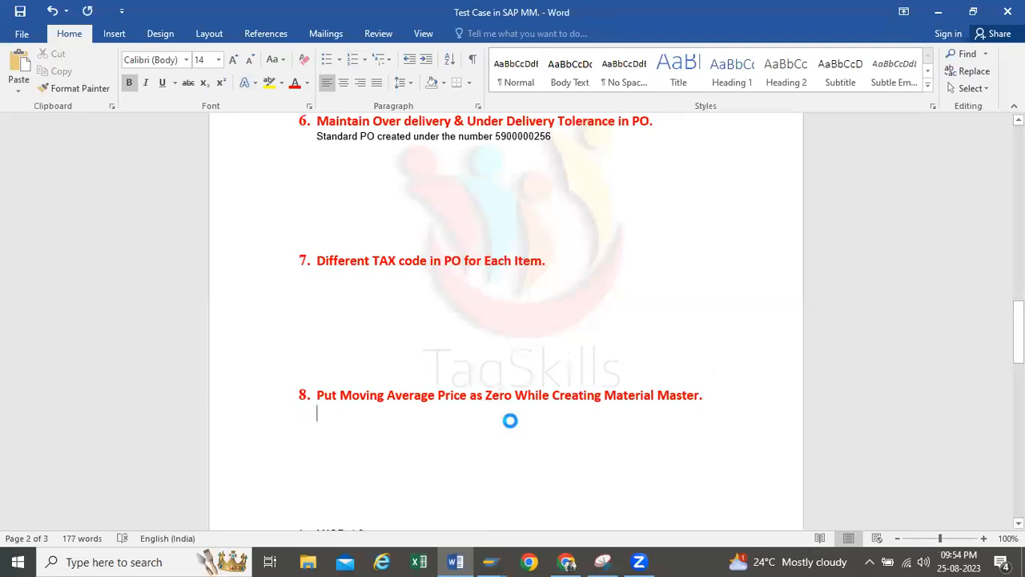
key("ctrl+v")
Copy material number 20167 from the Word note, switch back to SAP and start purchase order creation with transaction me21n
left_click_drag(455, 410, 428, 412)
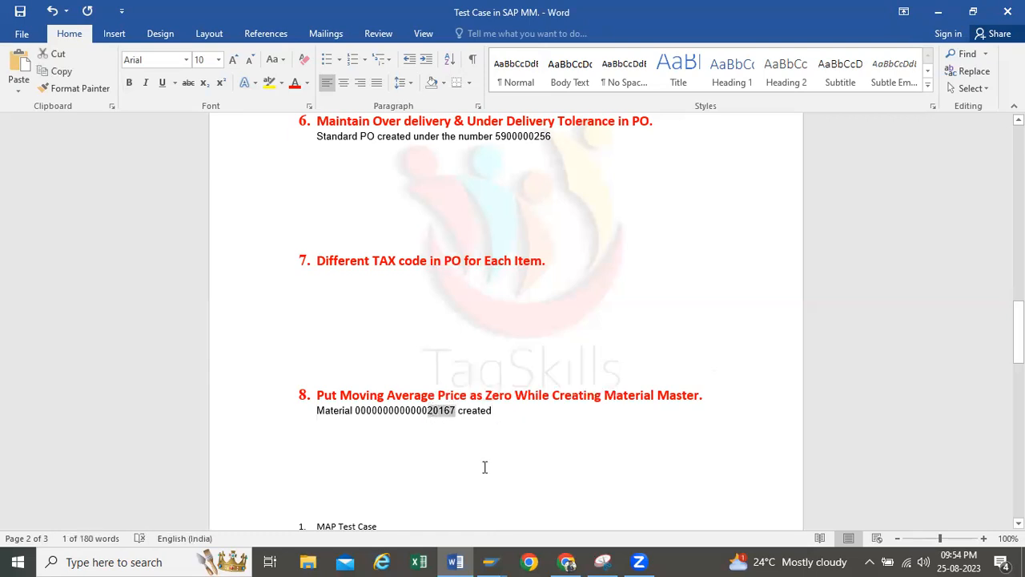
left_click(490, 562)
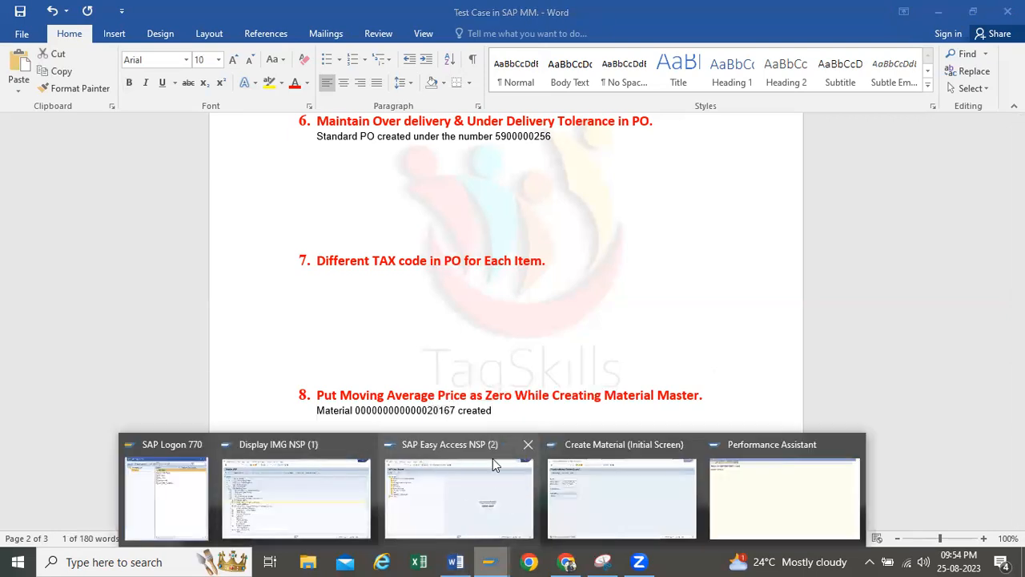
left_click(367, 443)
left_click(438, 443)
left_click(466, 468)
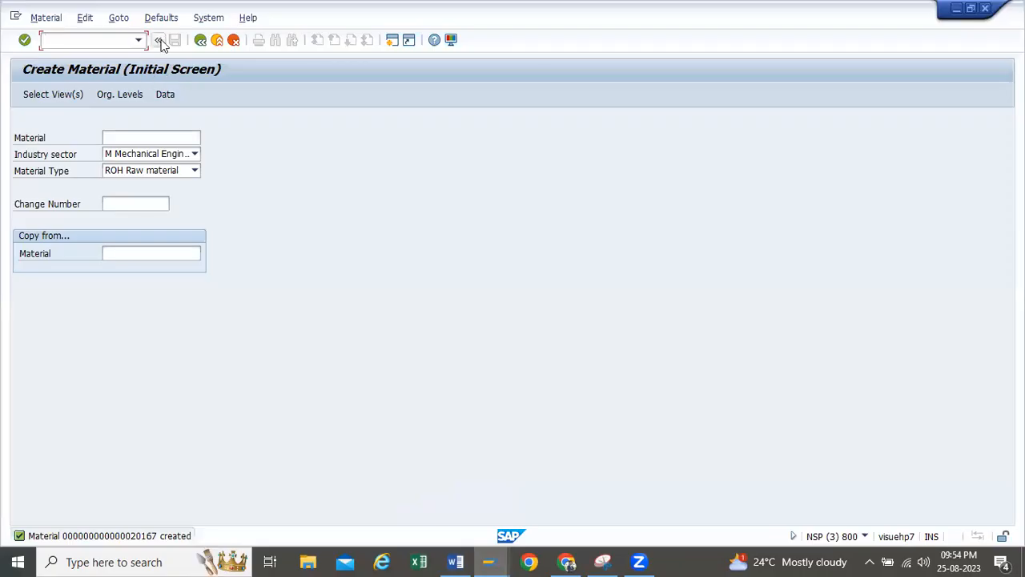
left_click(138, 41)
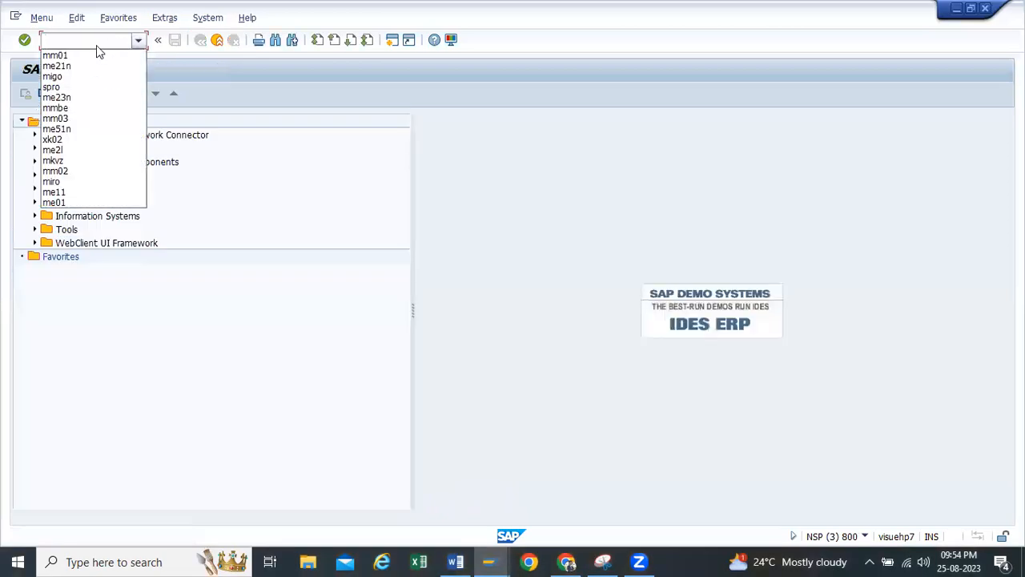
left_click(88, 66)
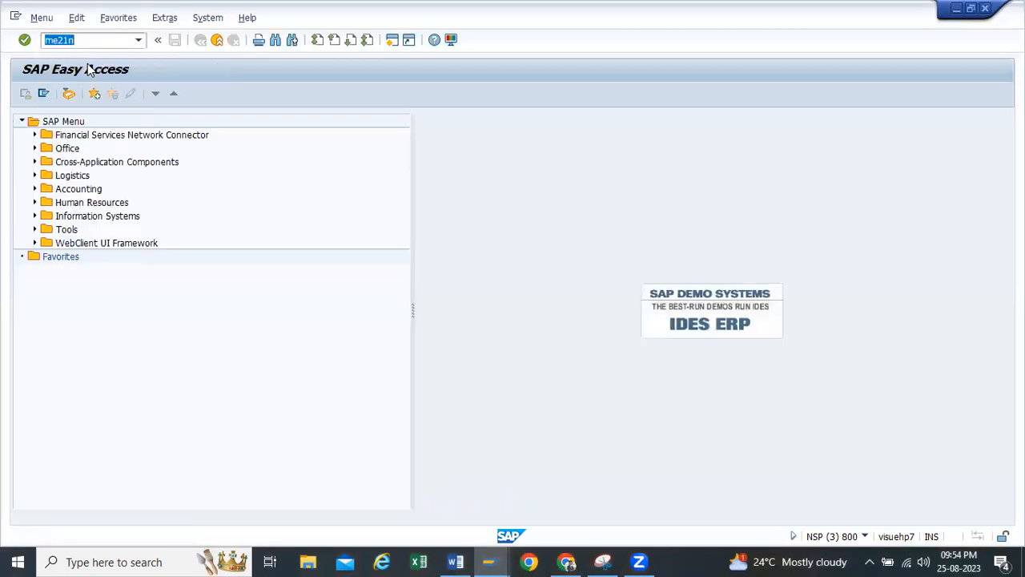
key("Return")
Assign the vendor Yashpal Enterprises and set purchasing organization TP10, purchasing group tp1 and company code h100
left_click(320, 121)
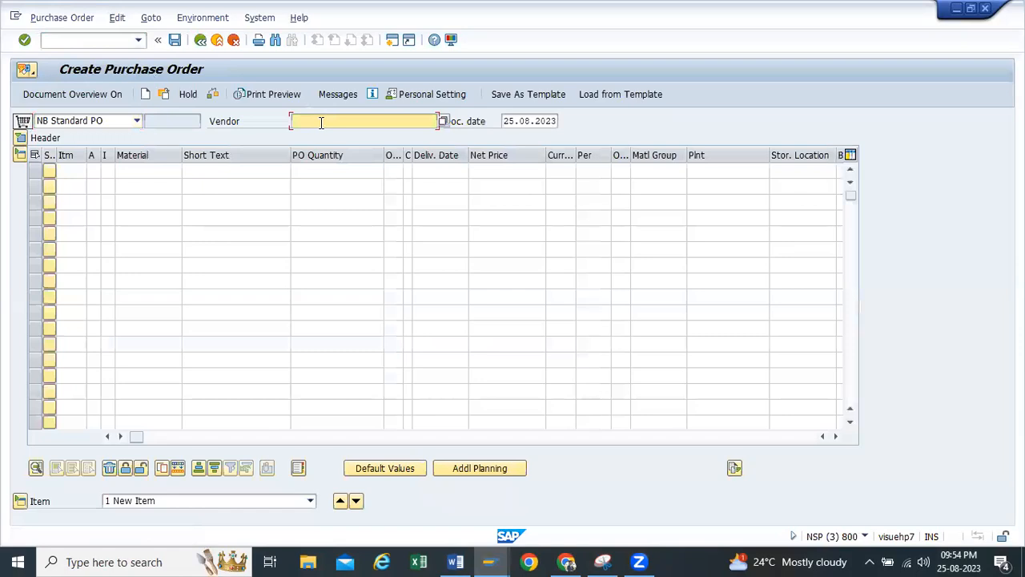
left_click(331, 136)
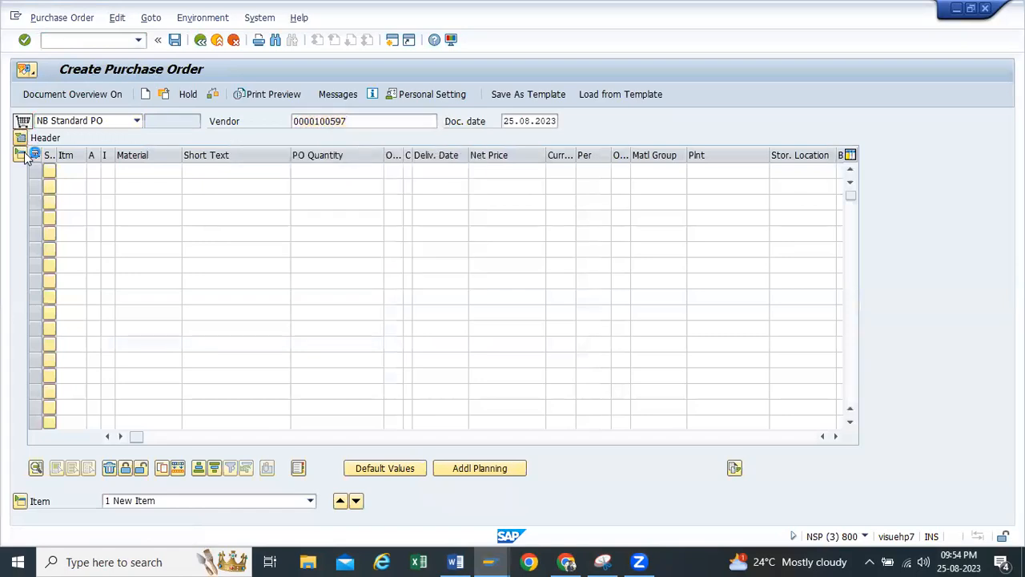
key("Return")
left_click(128, 171)
left_click(129, 185)
left_click(129, 186)
left_click(130, 201)
left_click(128, 204)
left_click(130, 217)
Enter material 20167 as the first order item with a PO quantity of 10
left_click(150, 318)
type("20167")
left_click(239, 314)
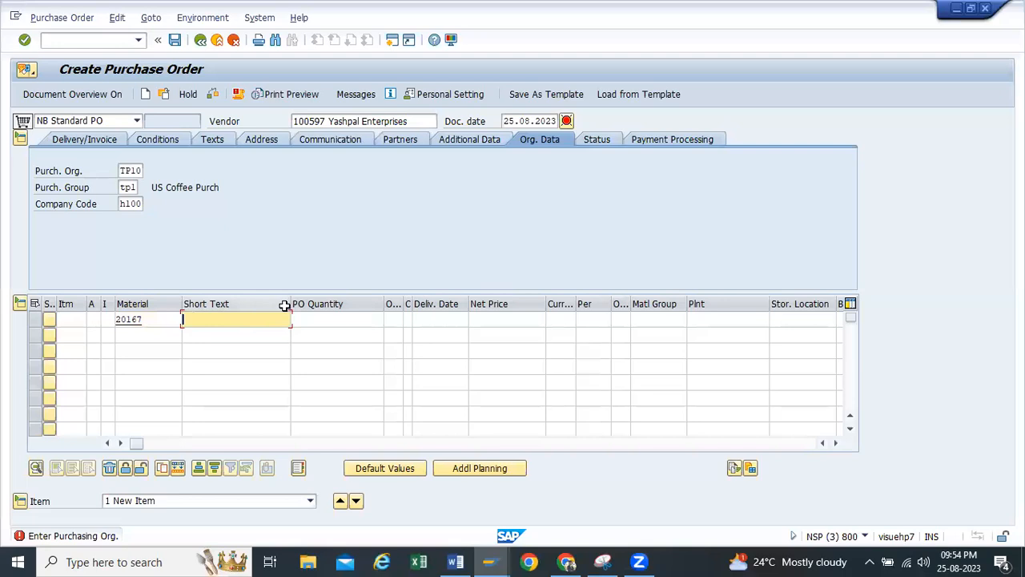
left_click(336, 318)
left_click(371, 321)
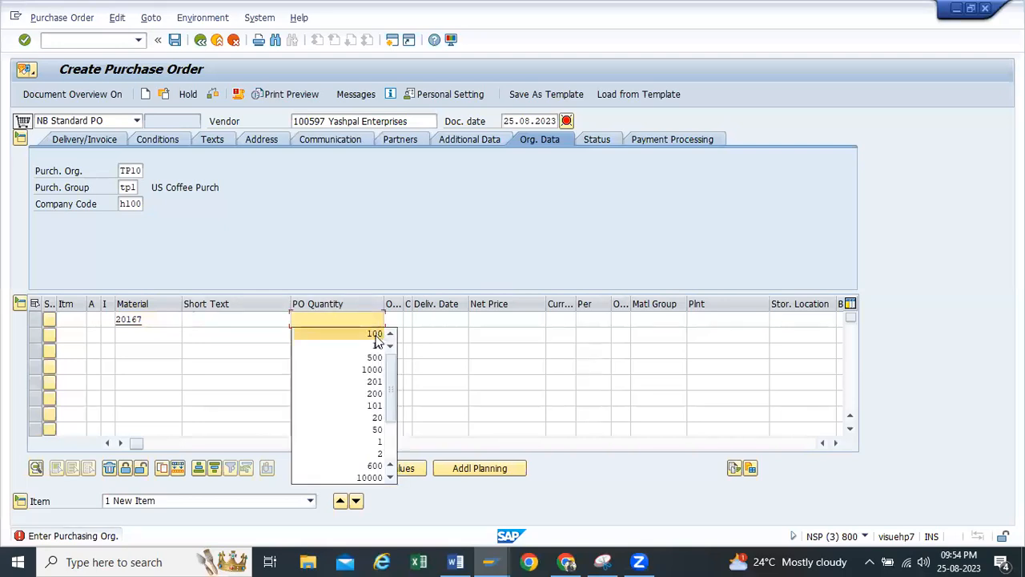
left_click(377, 345)
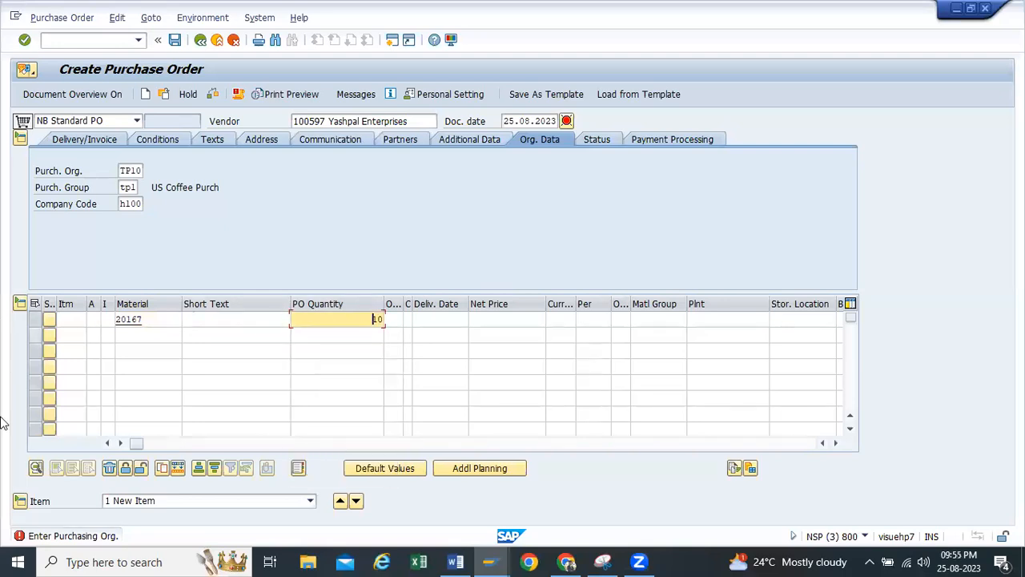
Set the item's plant to tp10 and storage location to rm00, and validate the item
left_click(710, 324)
left_click(710, 325)
left_click(709, 332)
left_click(773, 321)
left_click(773, 320)
left_click(782, 330)
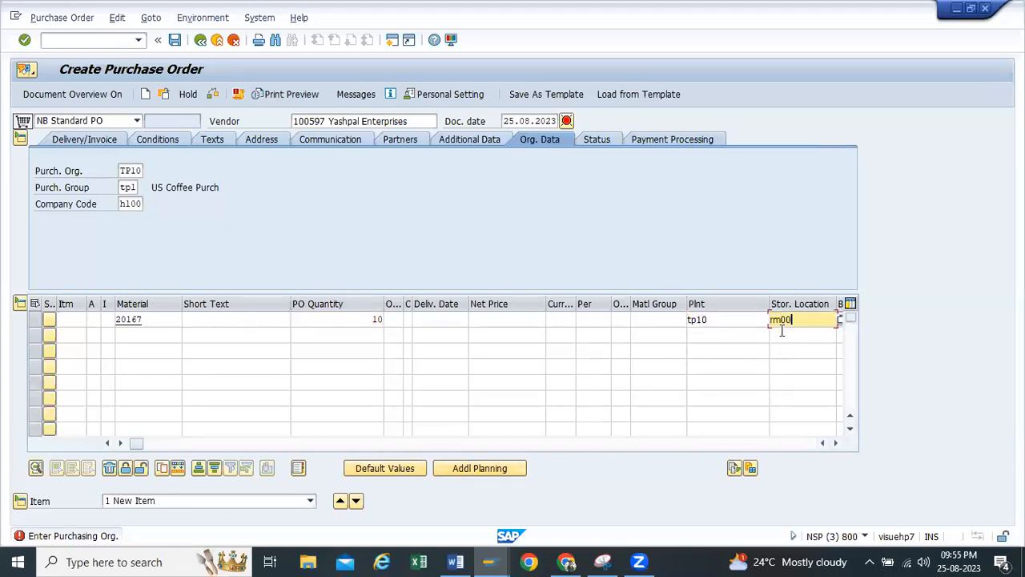
key("Return")
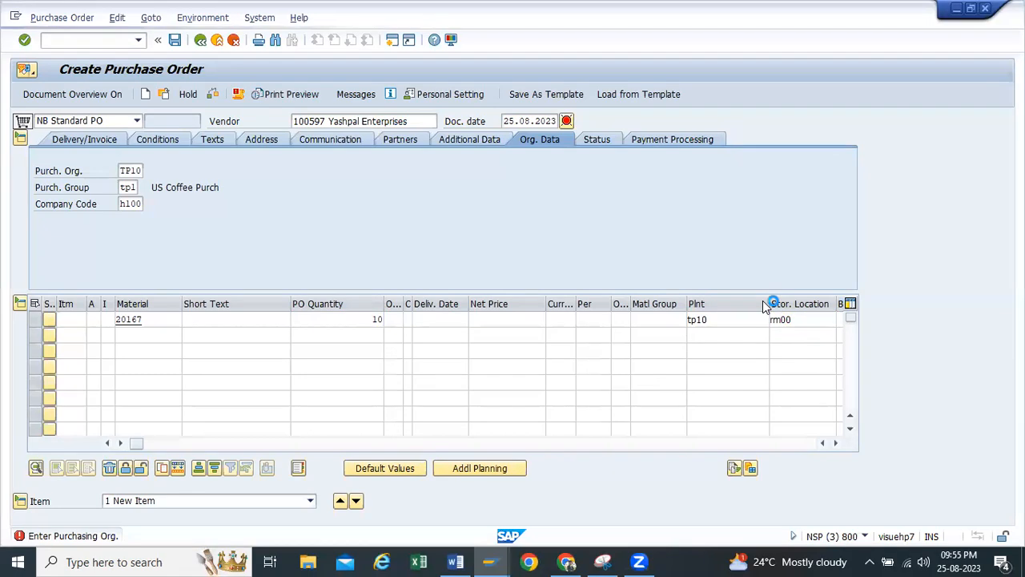
Add condition type pb00 with an amount of 10 to the item's pricing
left_click(78, 462)
type("pb00")
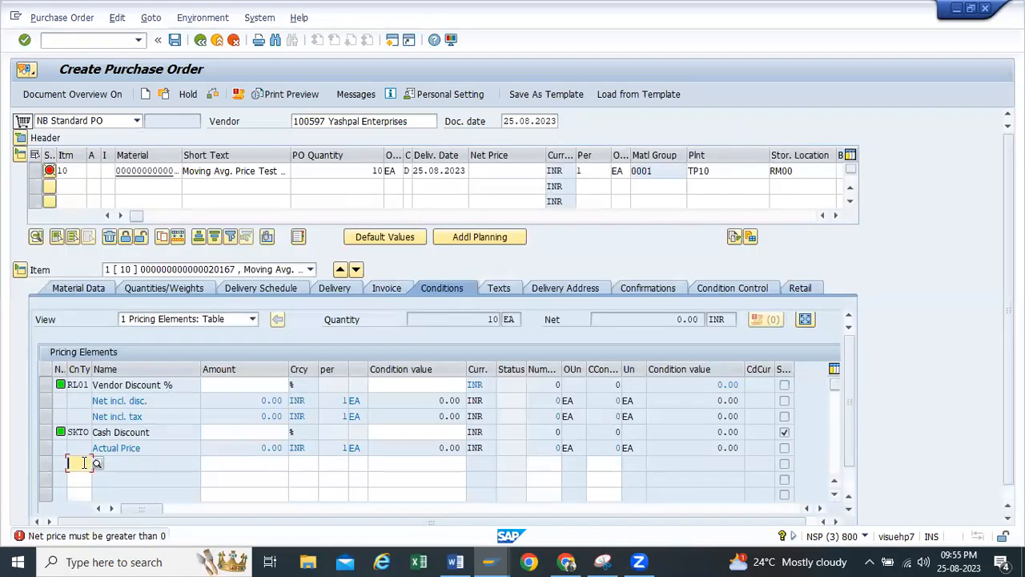
left_click(282, 463)
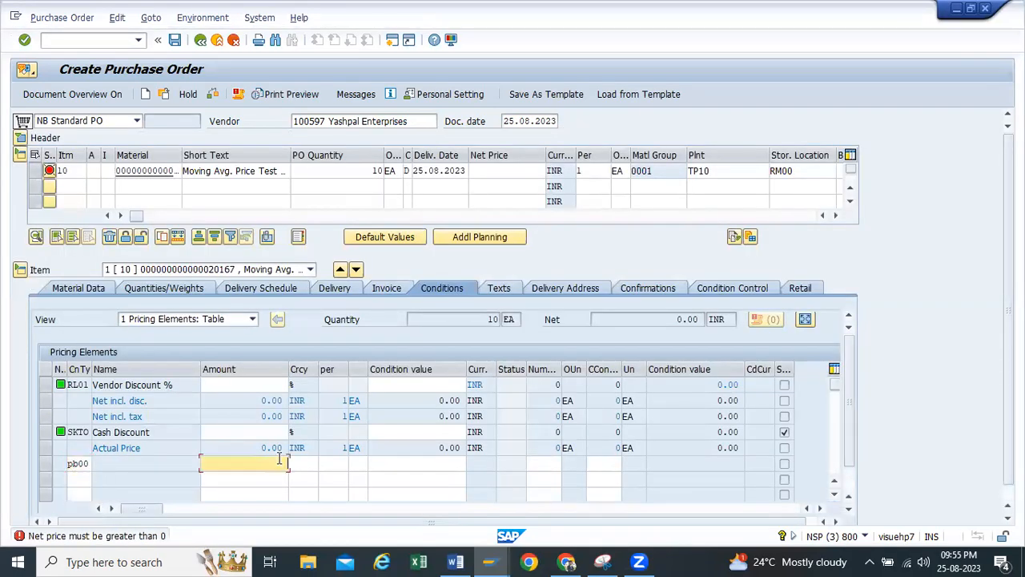
type("10")
key("Return")
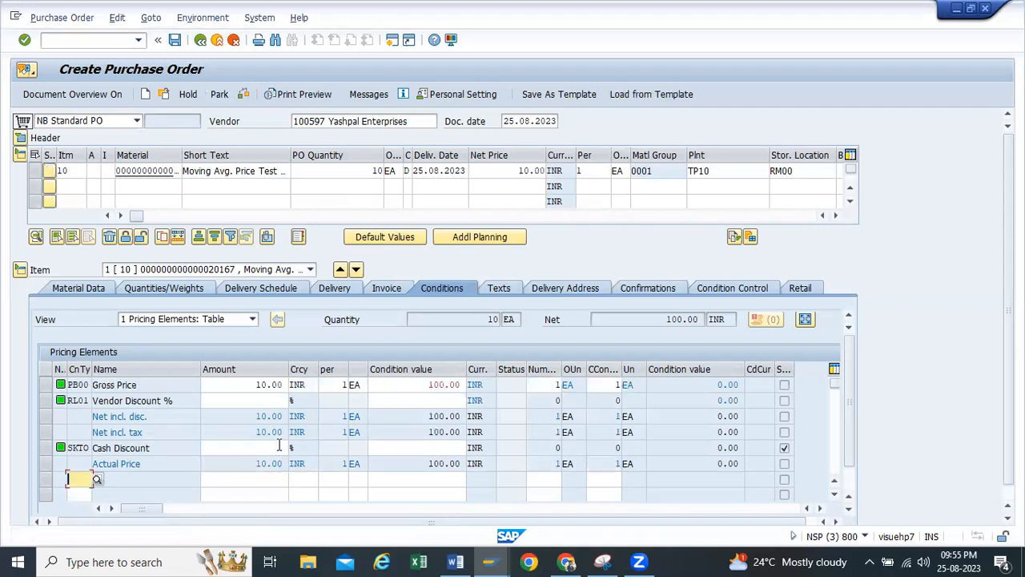
Check and save the purchase order, and copy its number from the confirmation message's details
left_click(242, 93)
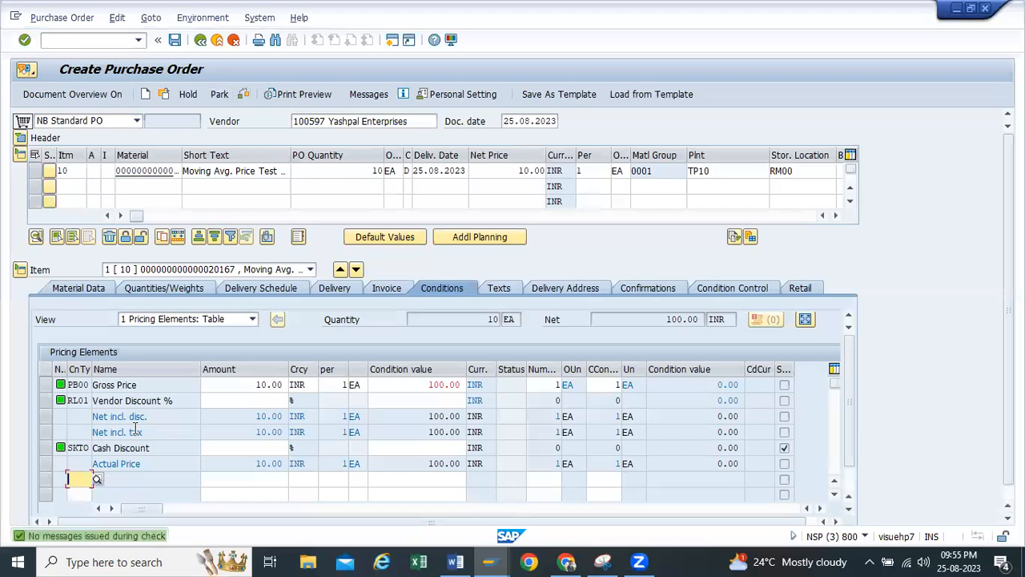
left_click(175, 40)
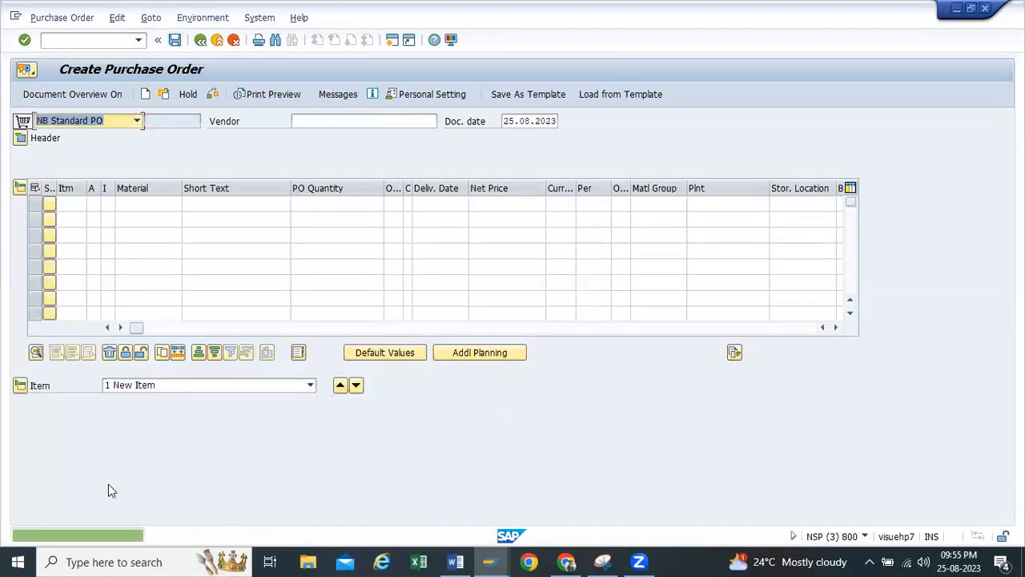
double_click(117, 535)
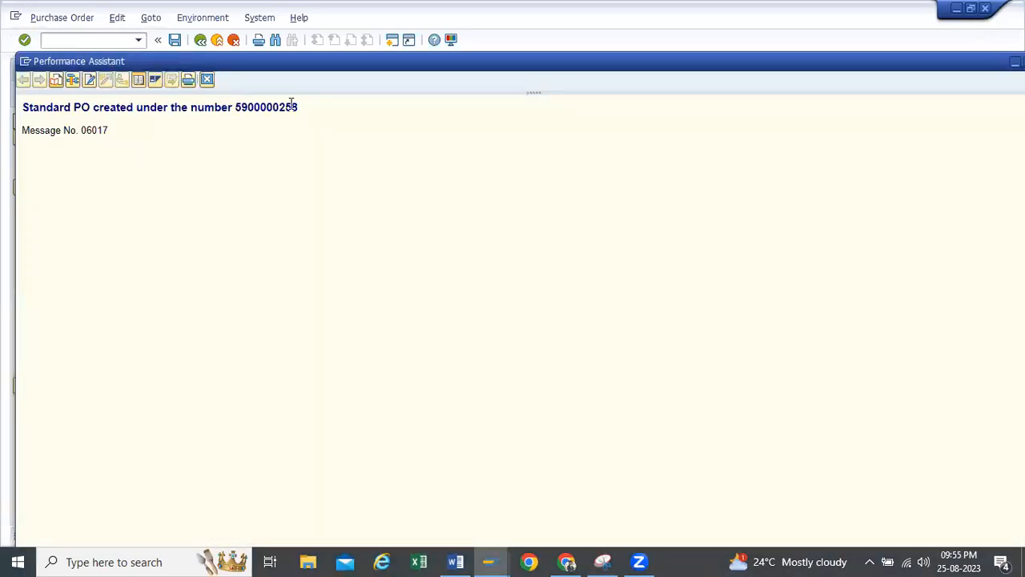
left_click_drag(298, 108, 237, 113)
key("ctrl+c")
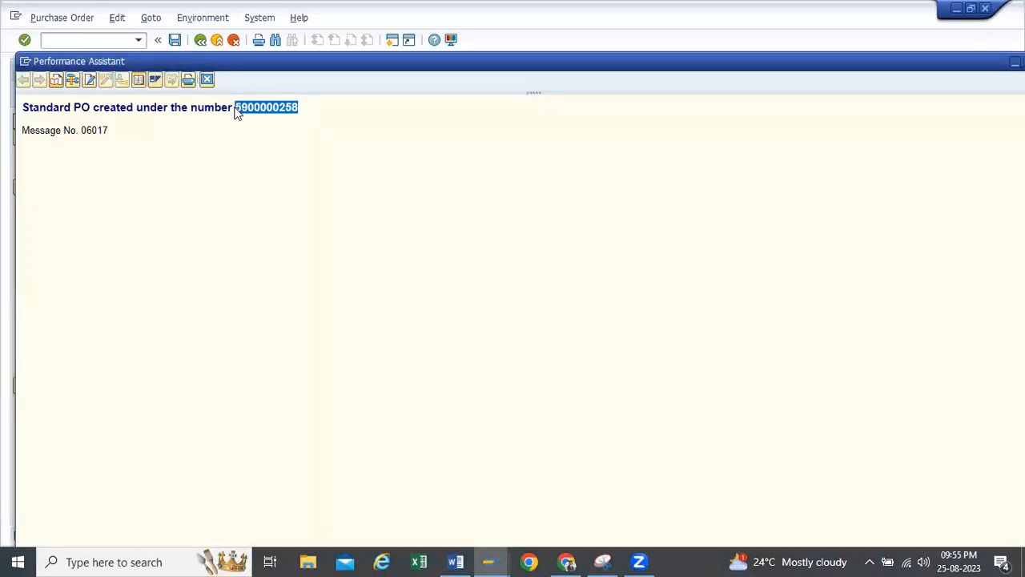
double_click(899, 66)
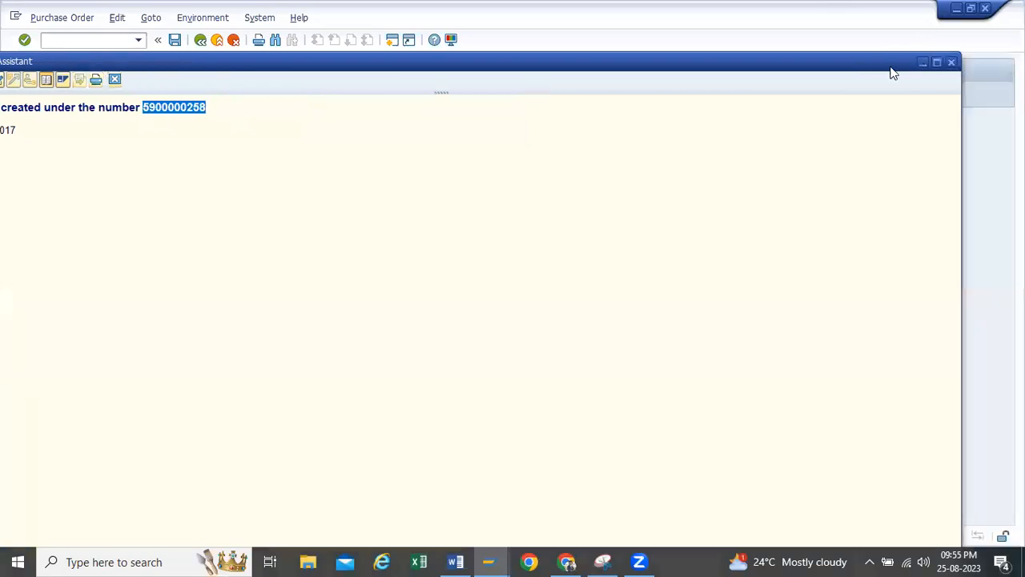
Open transaction migo and load the copied purchase order for goods receipt with movement type 101
left_click(205, 40)
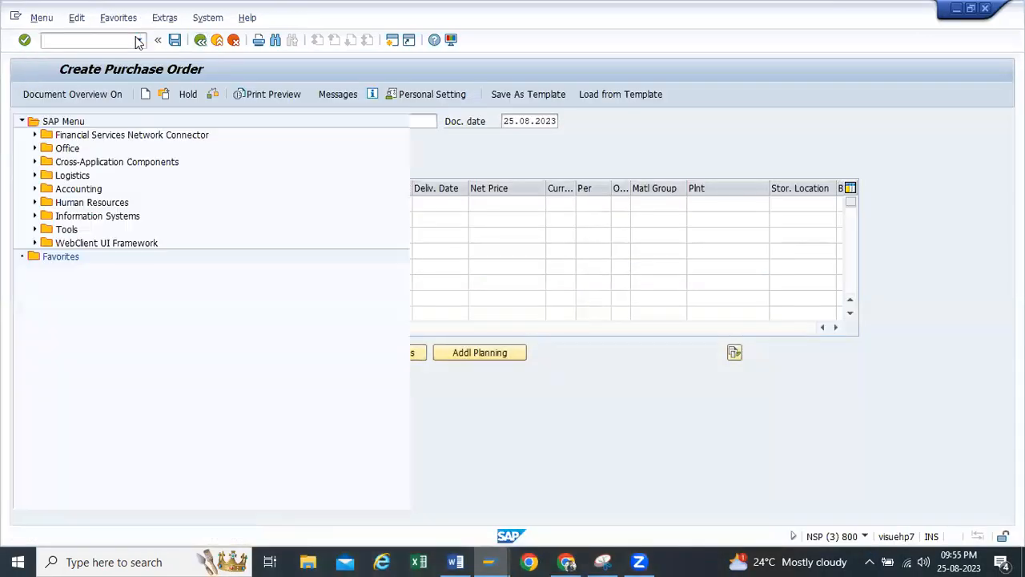
left_click(138, 40)
left_click(59, 78)
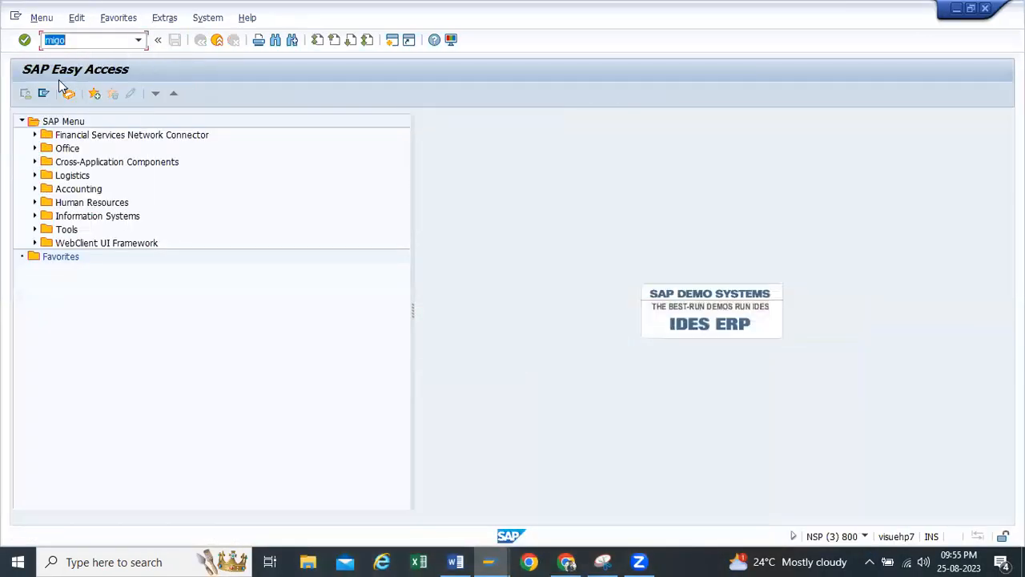
key("Return")
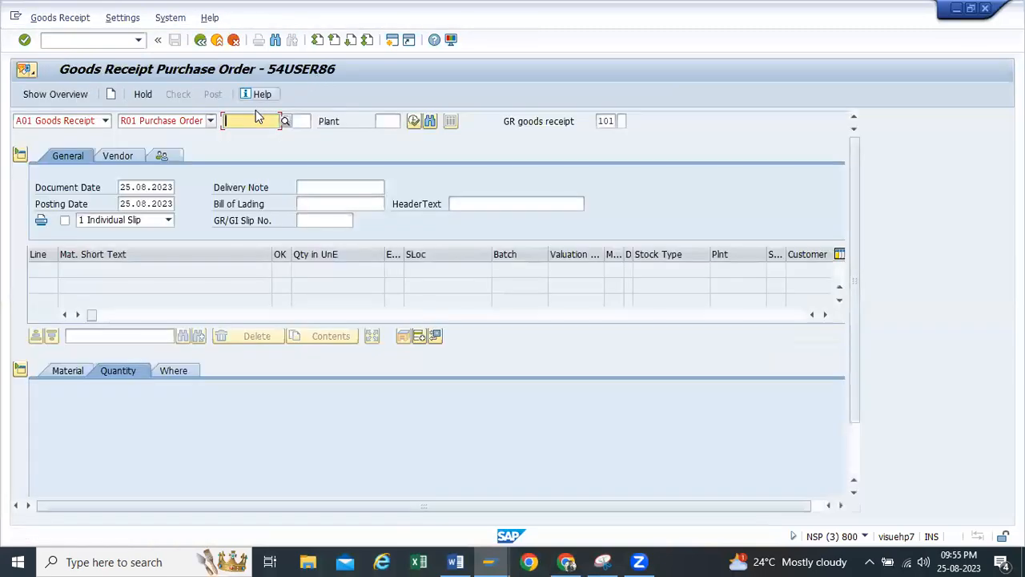
key("ctrl+v")
key("Return")
scroll(165, 374, "down", 2)
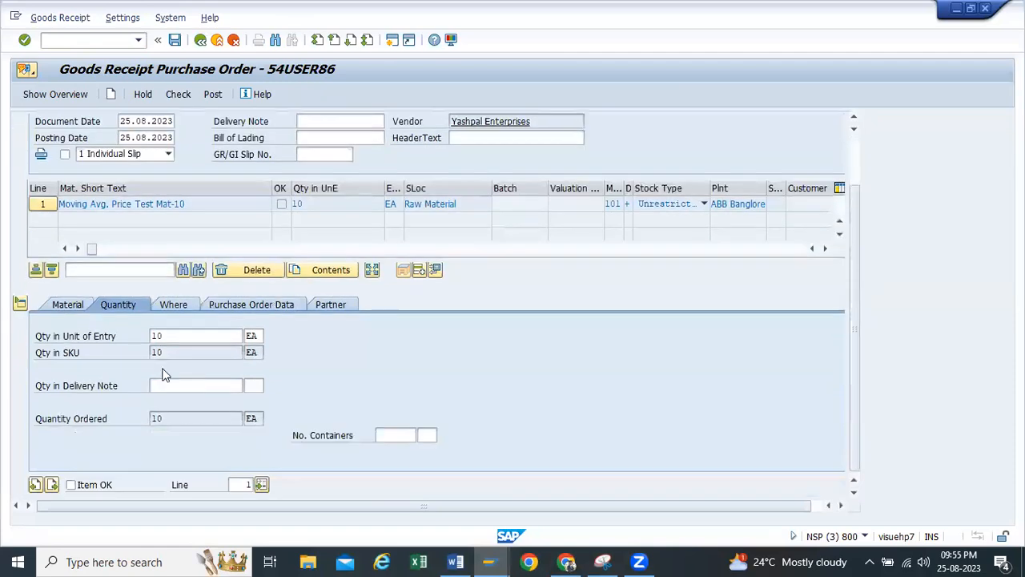
Check the goods receipt document for the purchase order and post it
scroll(200, 160, "up", 2)
left_click(178, 94)
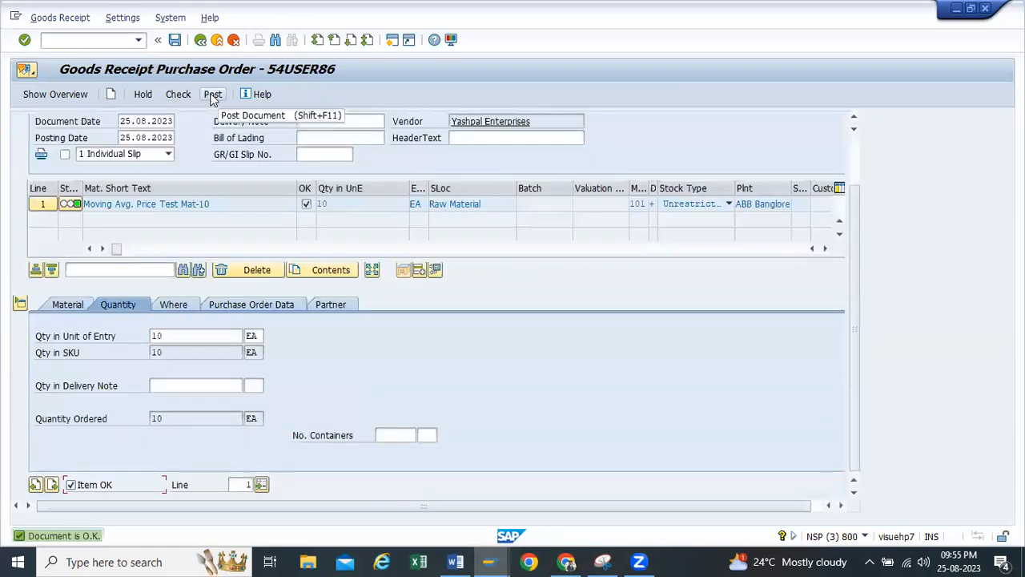
left_click(213, 95)
left_click(212, 94)
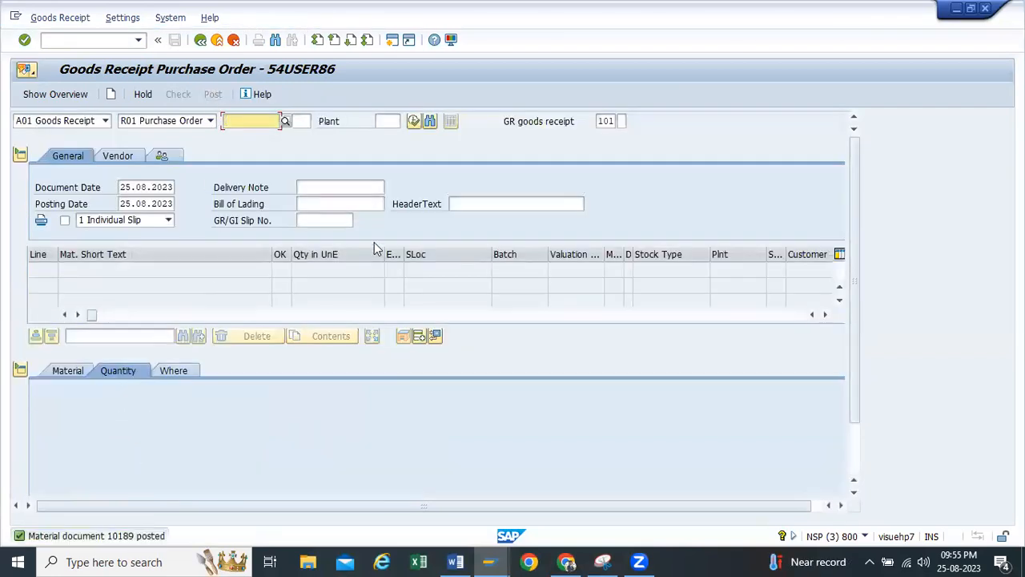
Run the mmbe stock overview for material 20167 in plant TP10 and inspect the unrestricted stock in storage location RM00
left_click(201, 40)
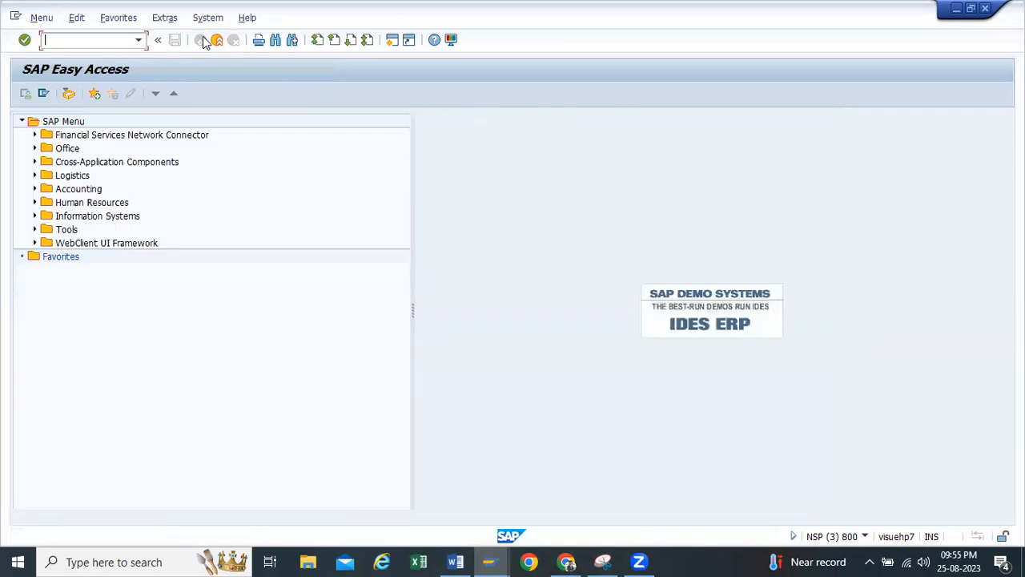
left_click(141, 42)
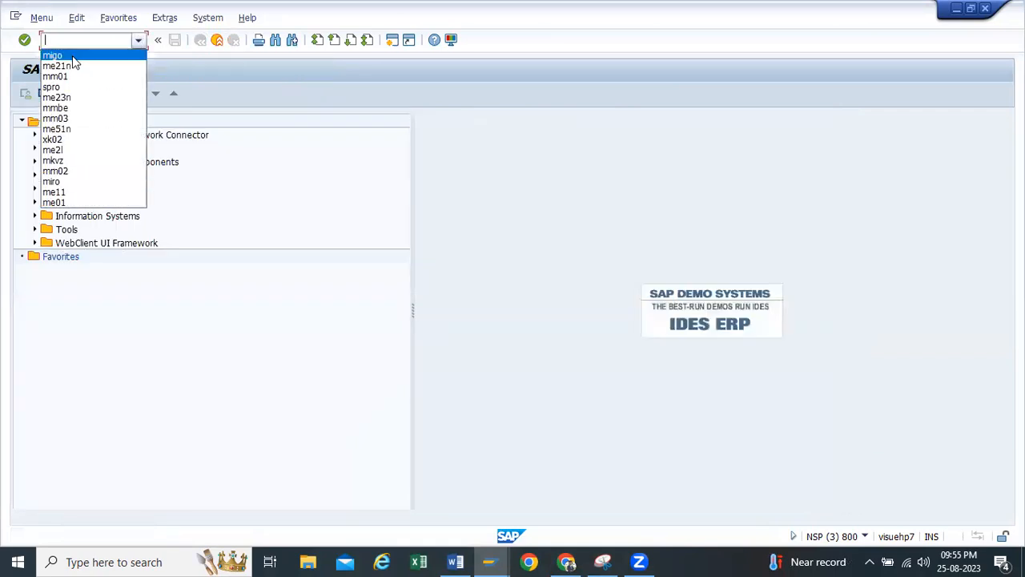
left_click(74, 107)
key("Return")
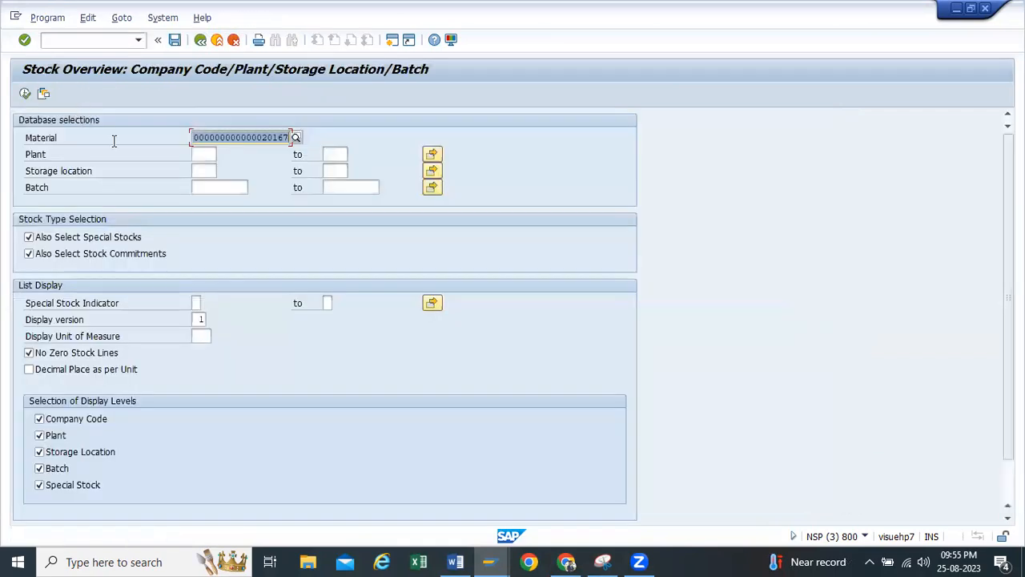
left_click(200, 155)
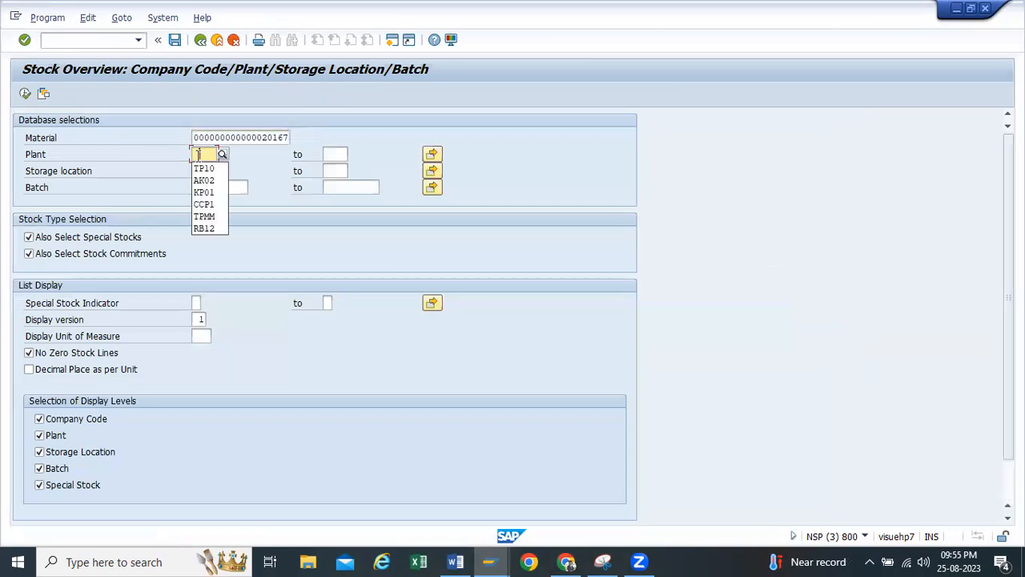
left_click(203, 168)
left_click(25, 93)
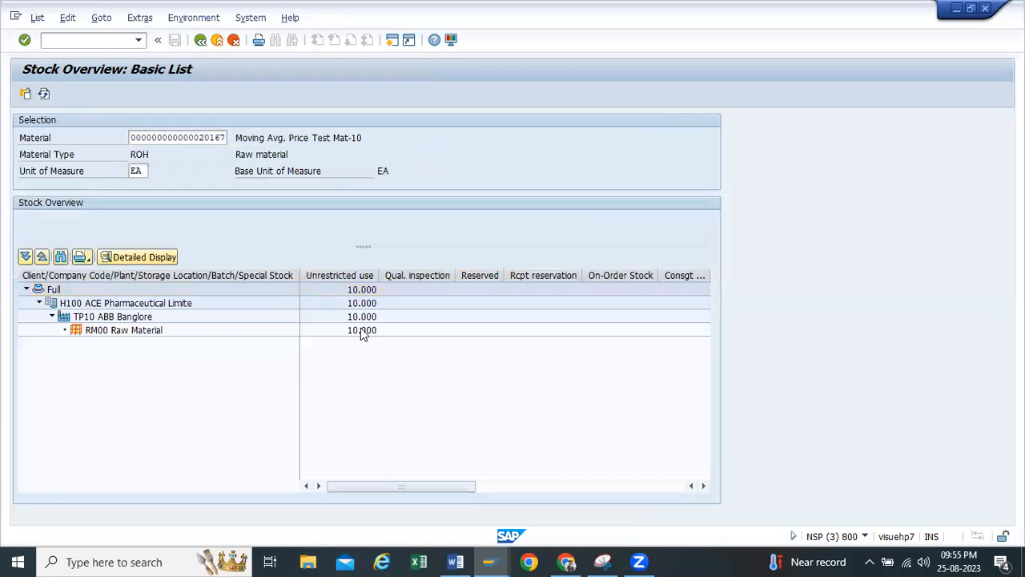
left_click(361, 330)
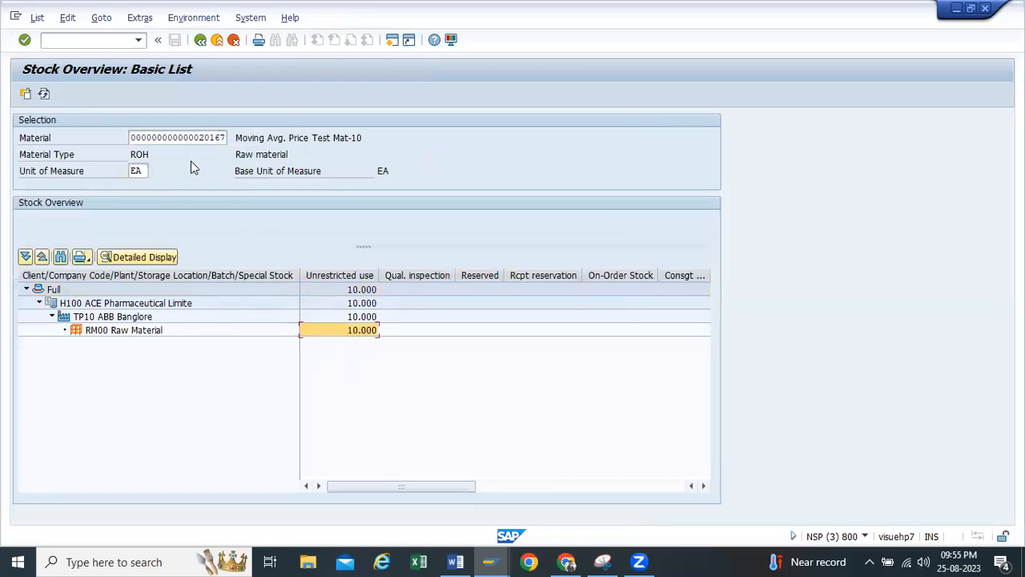
Copy the material number from the stock overview and open it with transaction mm03 in a new session
left_click_drag(226, 138, 102, 147)
key("ctrl+c")
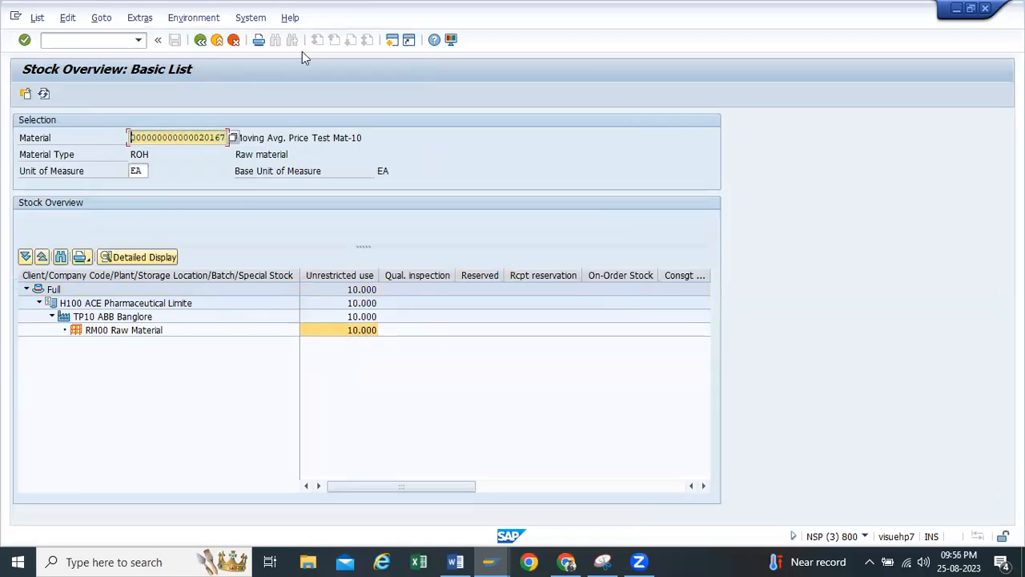
left_click(393, 40)
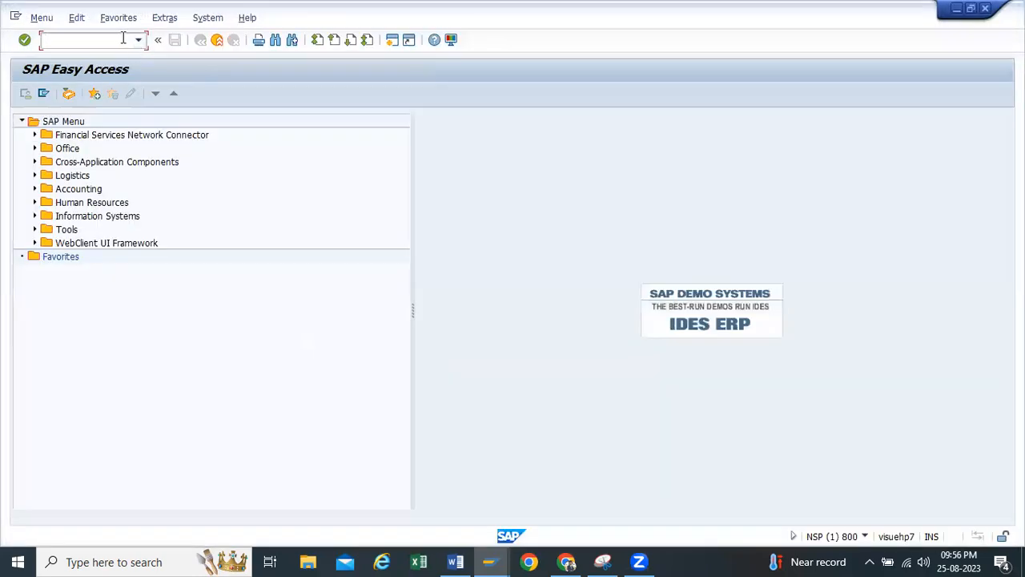
left_click(120, 40)
type("mm03")
key("Return")
key("Return")
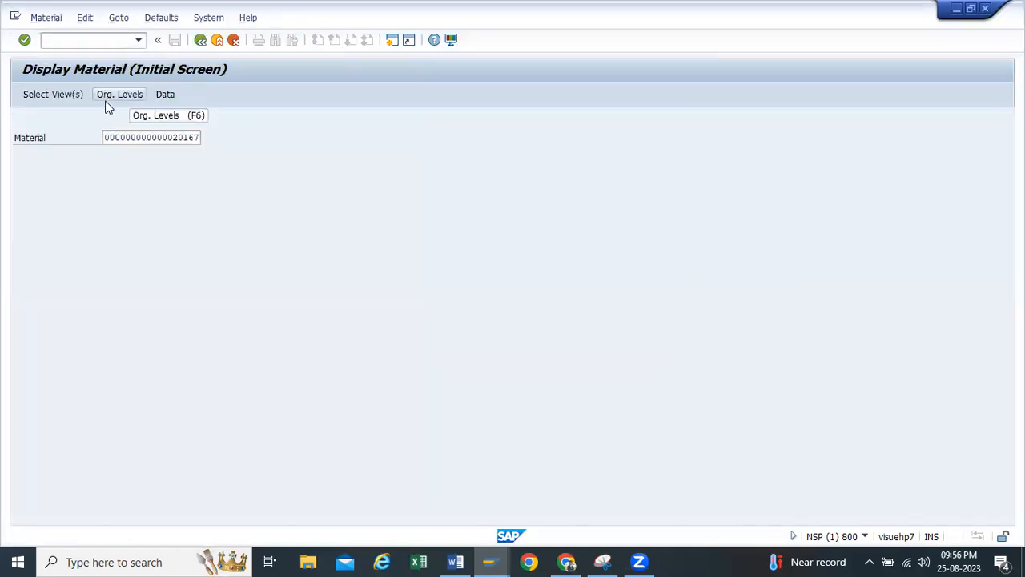
Display only the Accounting 1 view of material 20167 for plant TP10
left_click(227, 194)
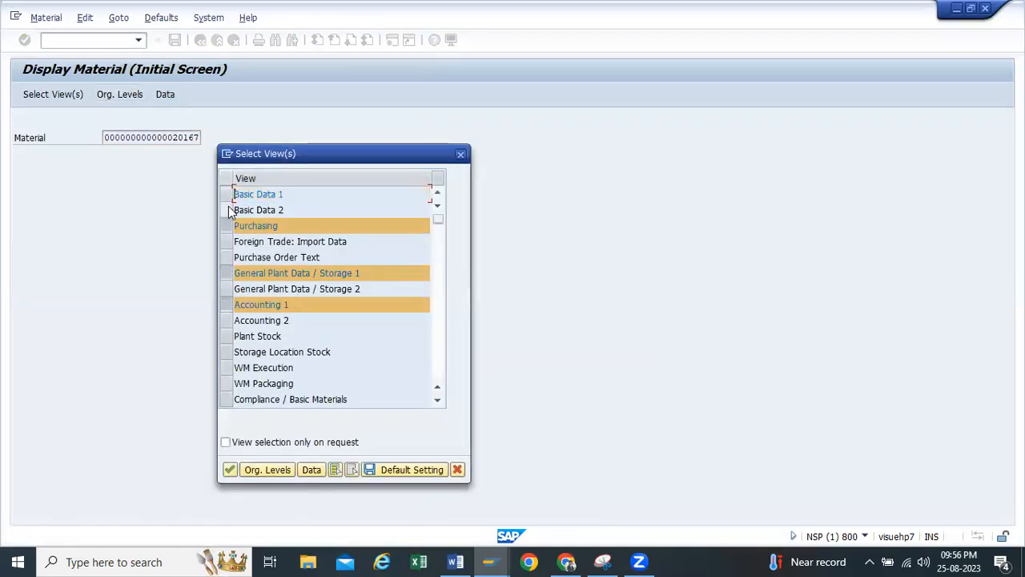
left_click(227, 226)
left_click(226, 273)
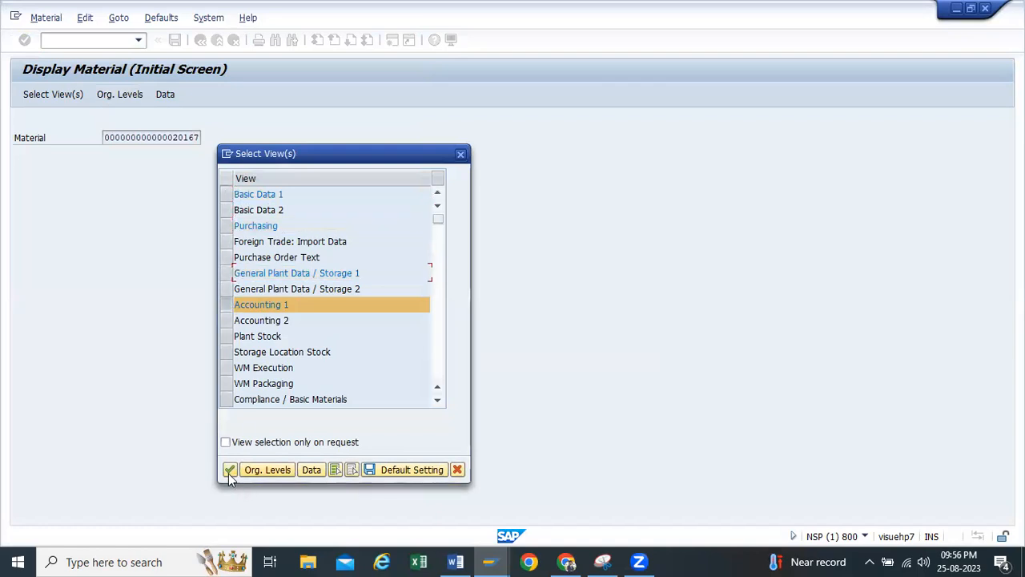
left_click(229, 470)
key("BackSpace")
left_click(243, 193)
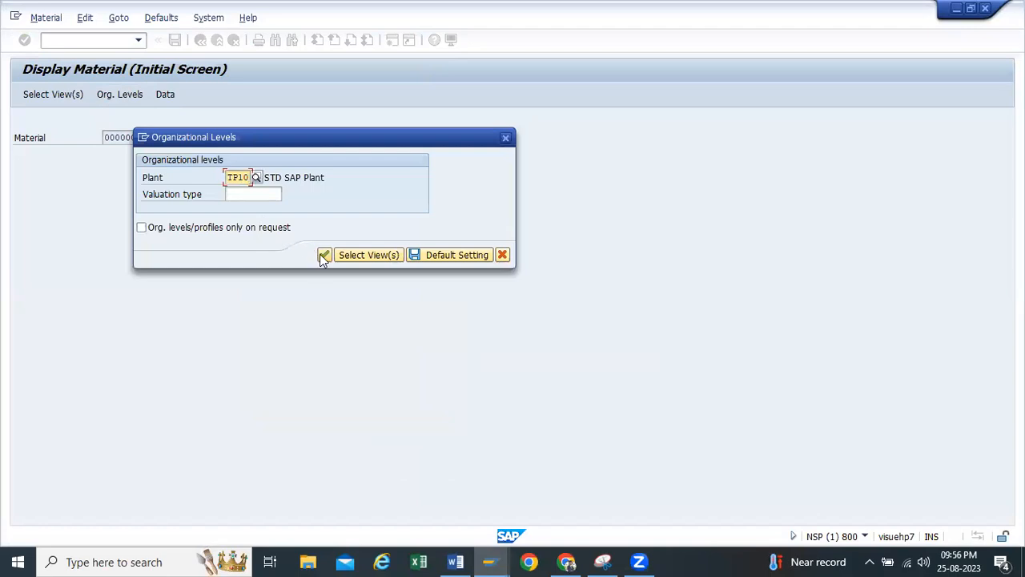
left_click(322, 255)
Examine the material's moving price and total value in Accounting 1, and compare them with the stock overview's quantity
double_click(171, 365)
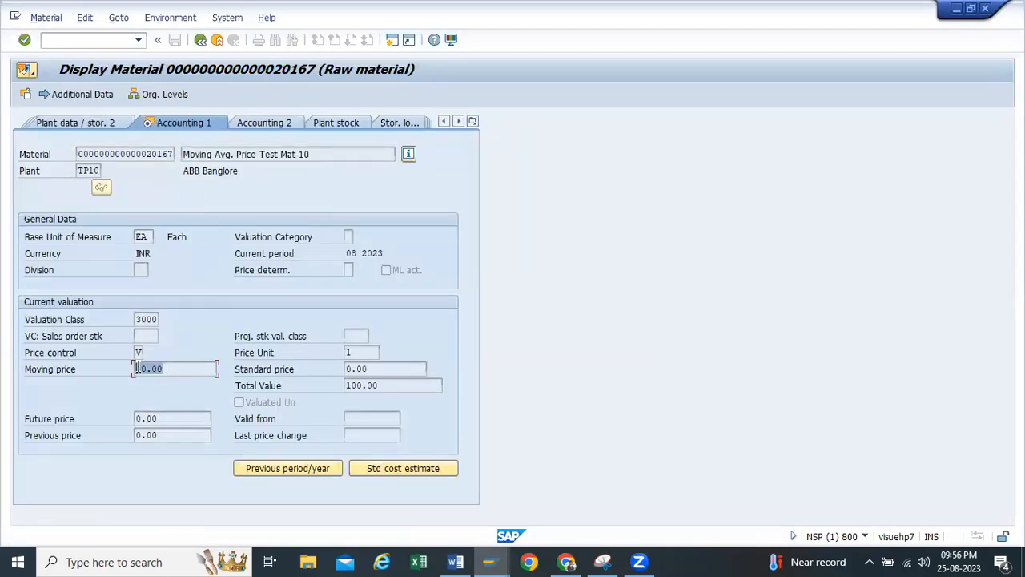
double_click(381, 385)
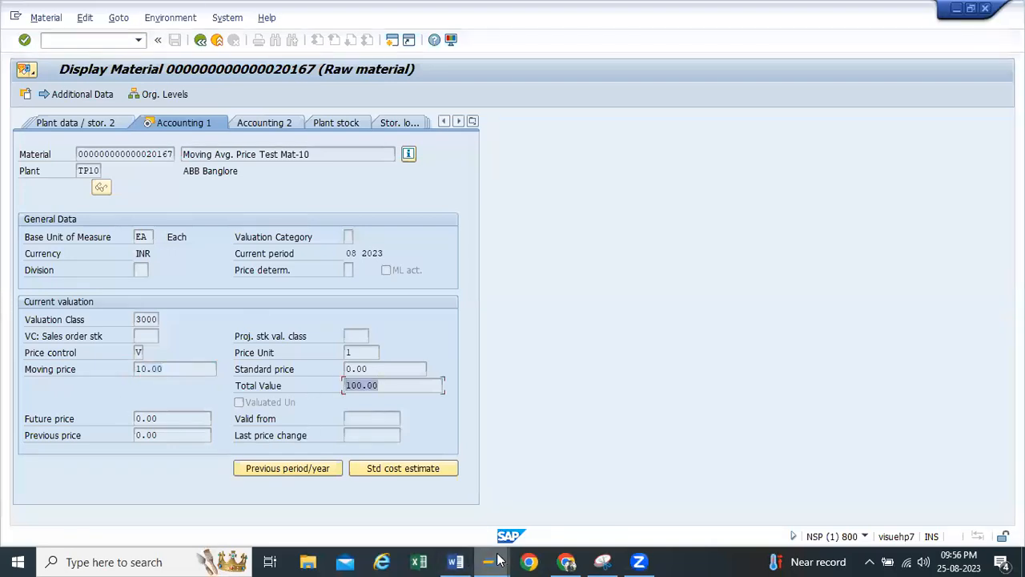
mouse_move(496, 560)
left_click(430, 489)
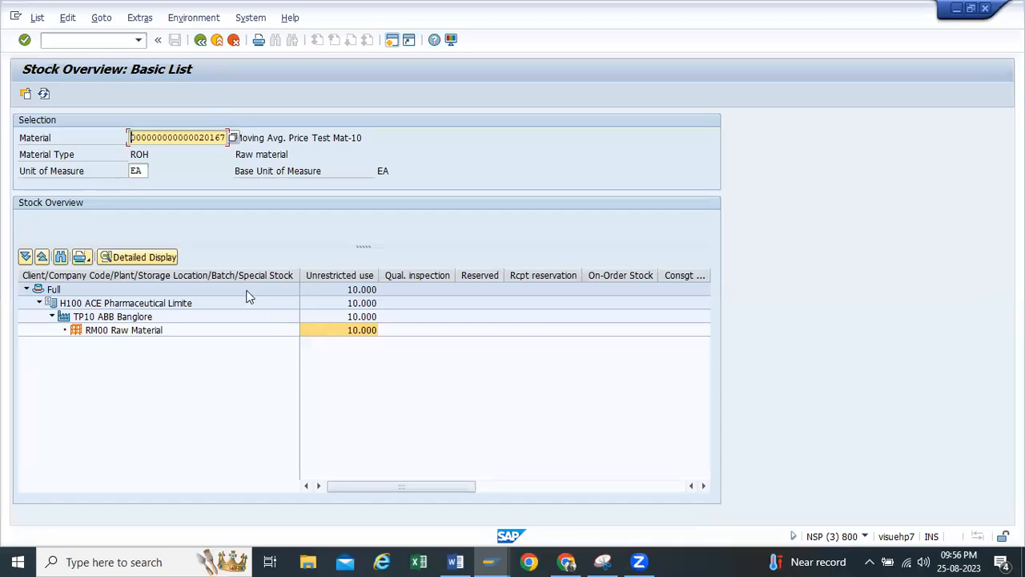
mouse_move(488, 561)
left_click(612, 486)
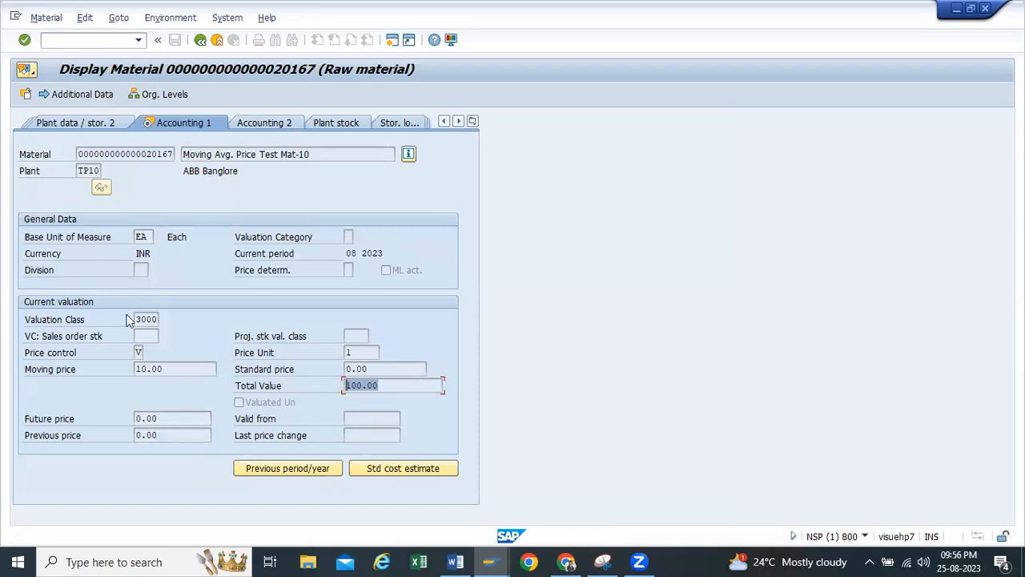
left_click(172, 368)
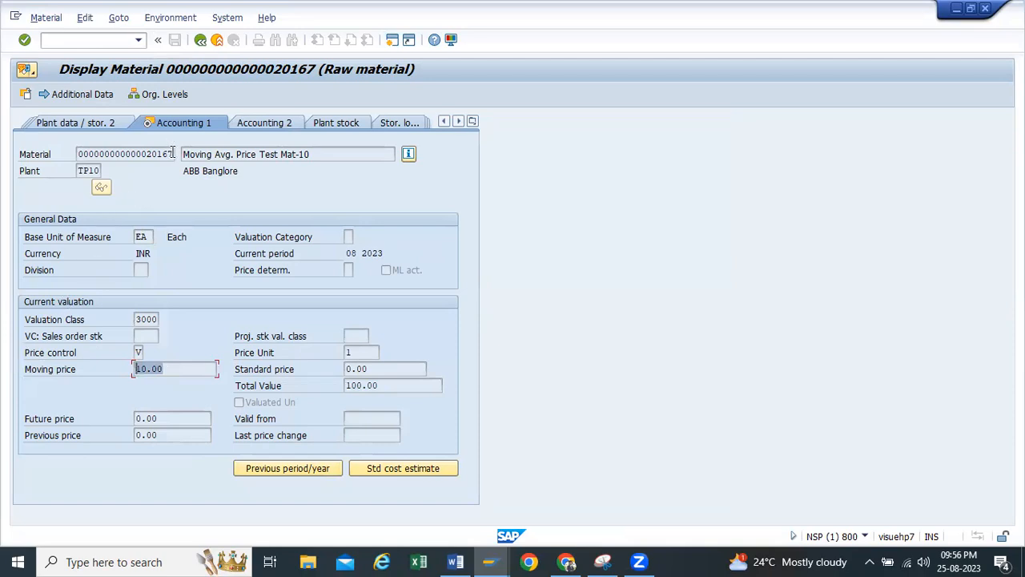
Select the displayed material's number and open transaction me21n in a new session to create another purchase order
left_click_drag(172, 152, 8, 167)
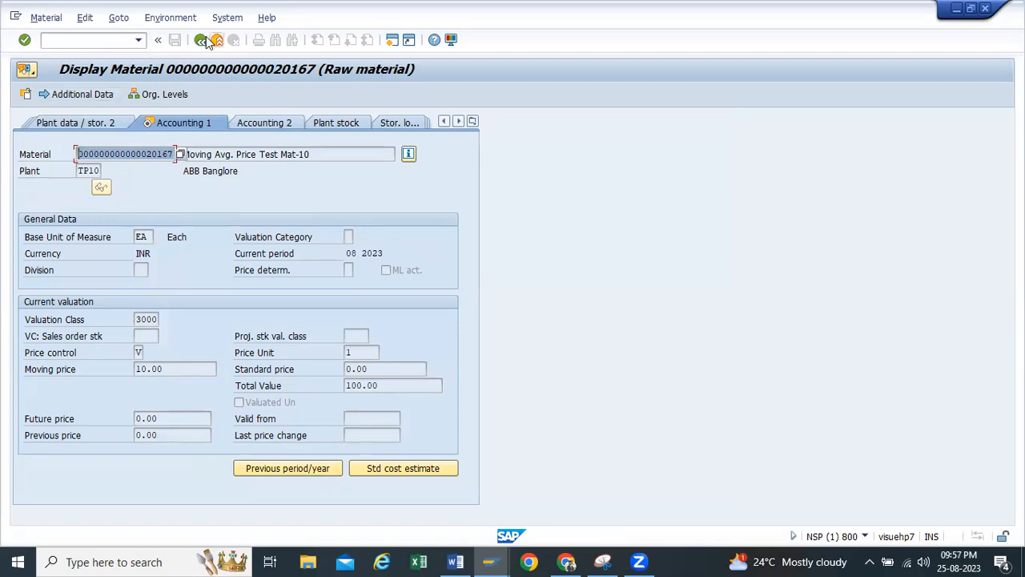
left_click(391, 42)
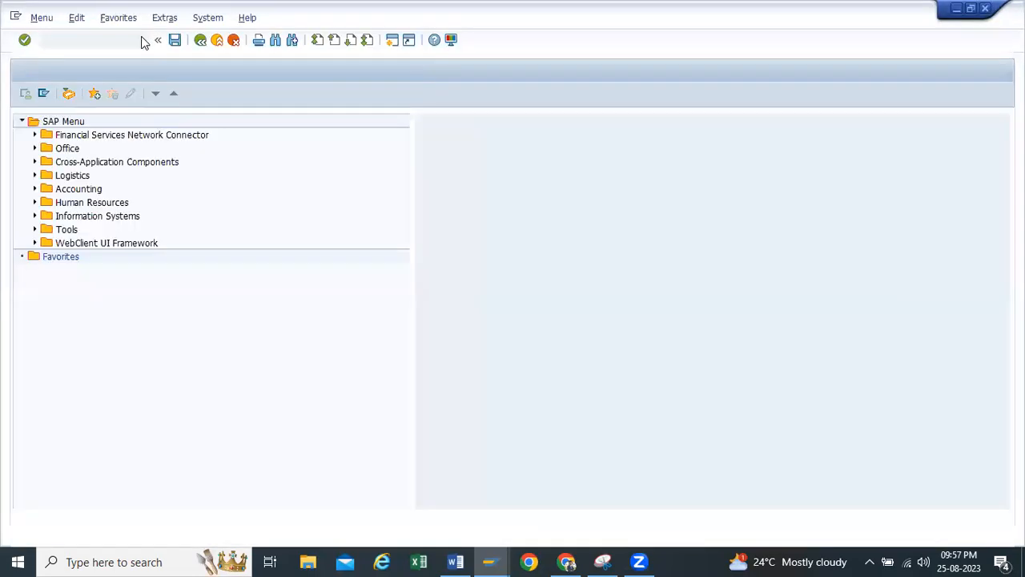
left_click(139, 40)
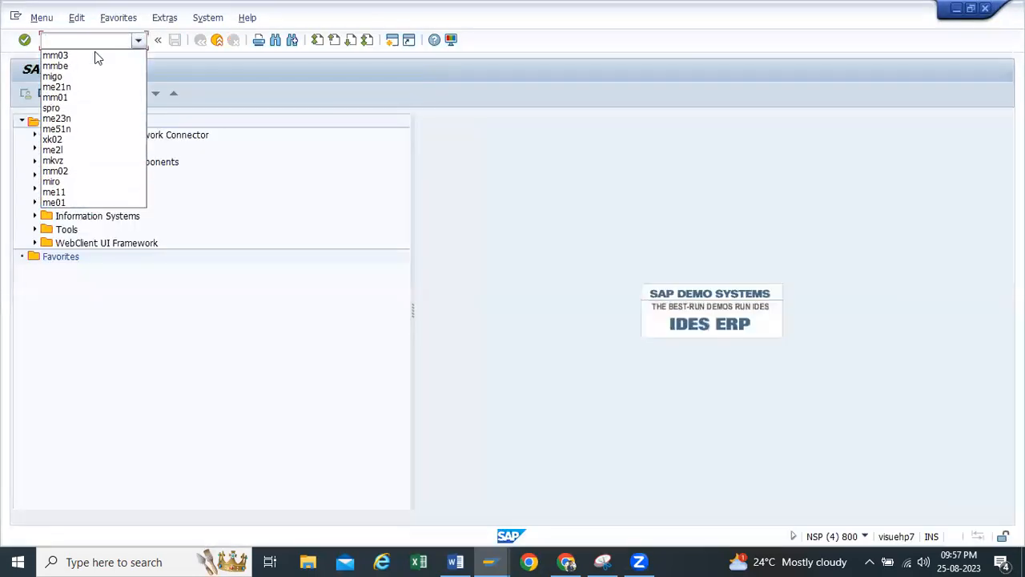
left_click(72, 84)
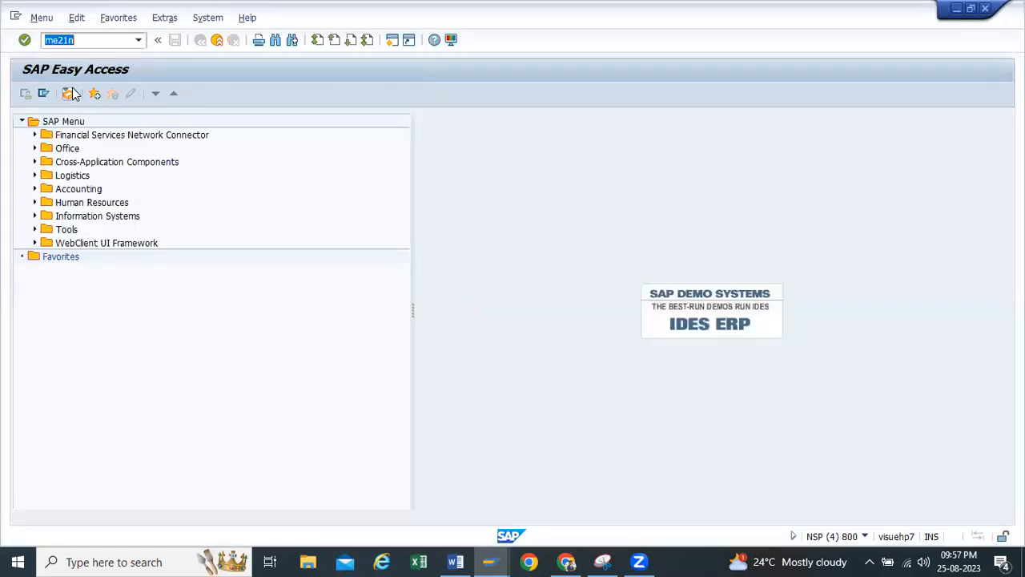
key("Return")
Give the new purchase order the vendor Yashpal Enterprises, purchasing organization TP10, purchasing group tp1 and company code h100
left_click(307, 120)
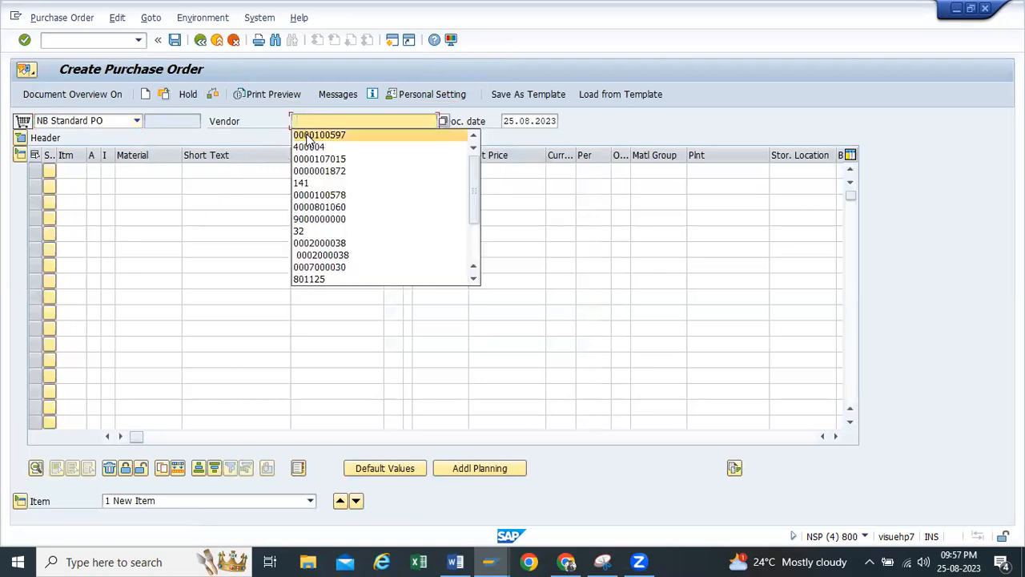
left_click(312, 132)
left_click(20, 138)
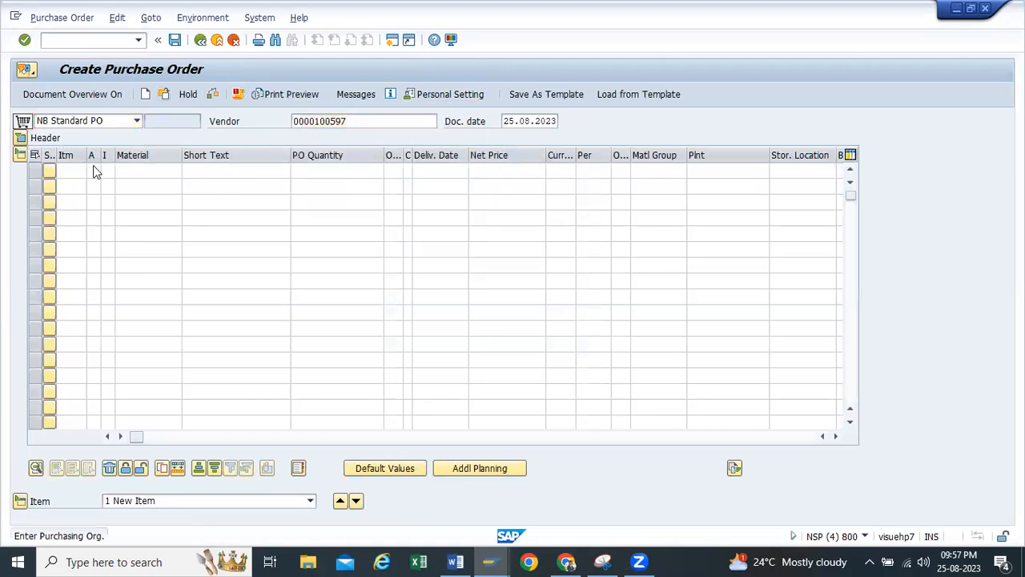
left_click(124, 174)
left_click(130, 189)
left_click(129, 189)
left_click(133, 205)
left_click(130, 216)
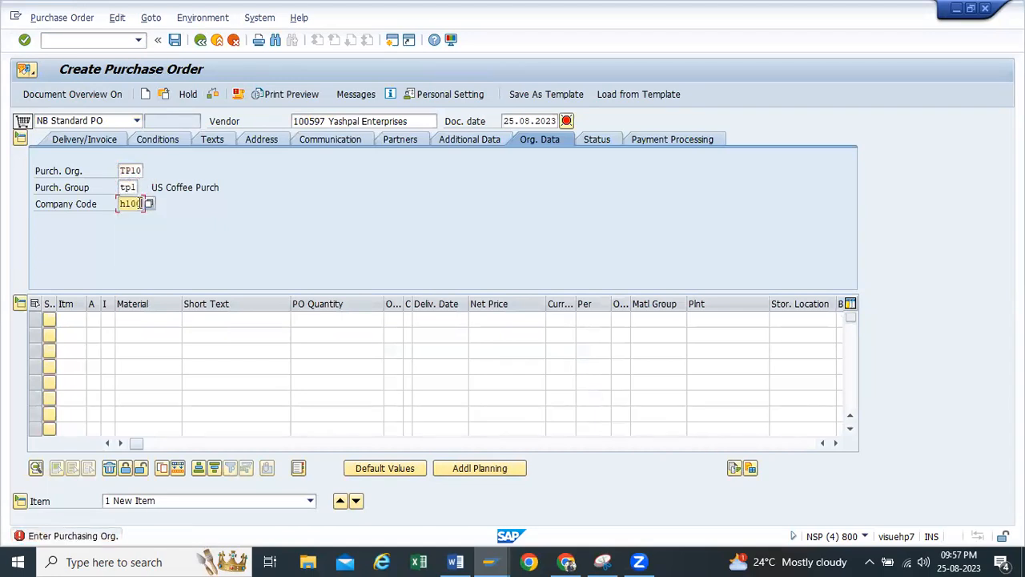
Add an order item for material 20167 with quantity 10, plant tp10 and storage location rm00
left_click(165, 317)
key("ctrl+v")
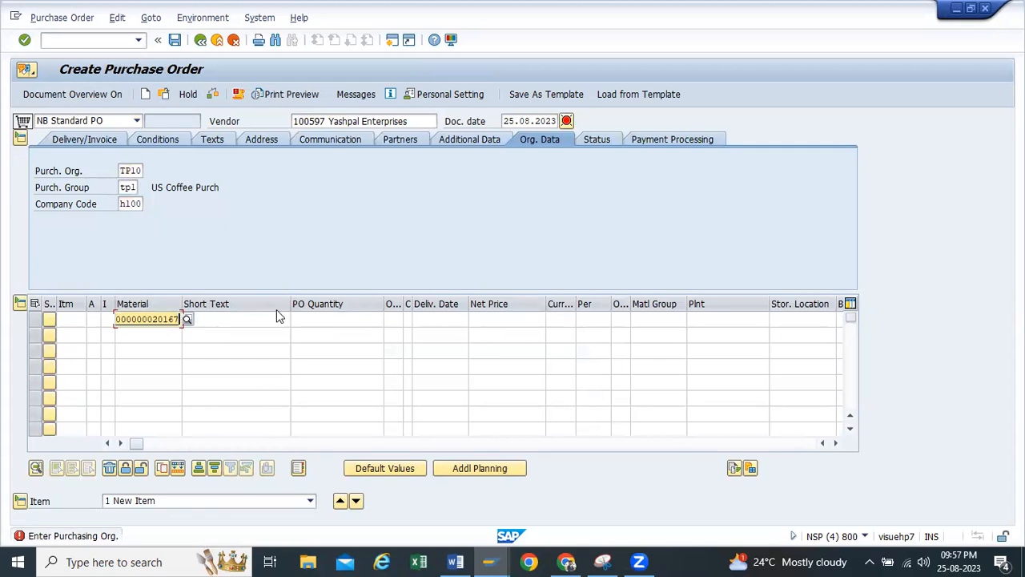
left_click(276, 310)
left_click(338, 321)
left_click(373, 341)
left_click(730, 318)
left_click(703, 332)
left_click(784, 318)
left_click(781, 333)
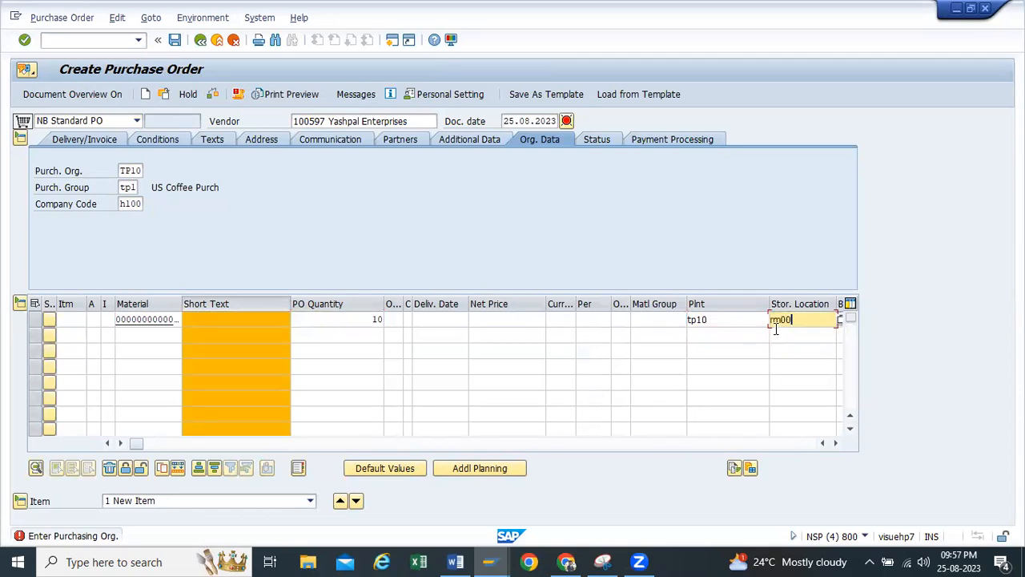
key("Return")
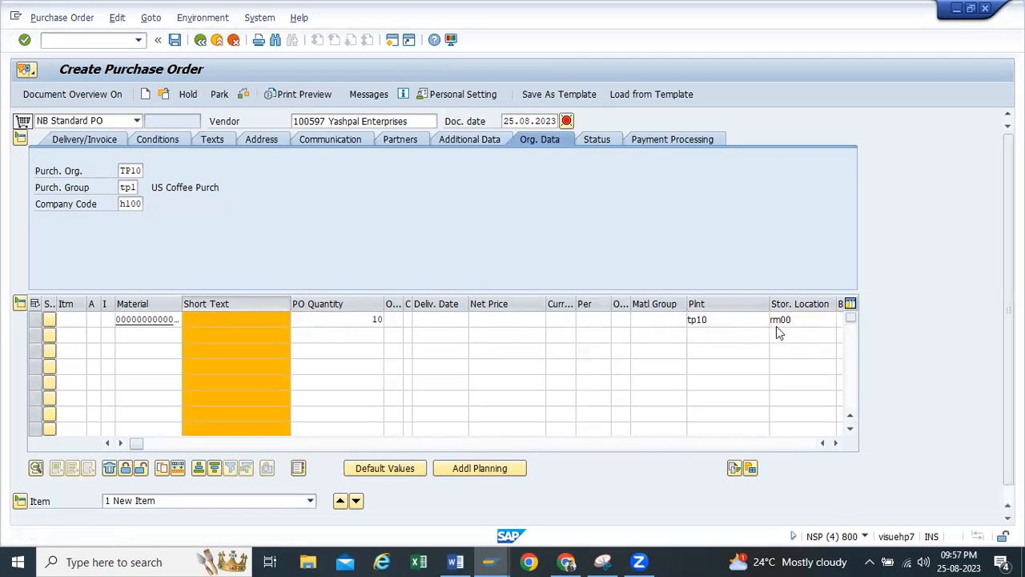
Set the item's net price to 15 INR, and check and save the purchase order
left_click_drag(518, 175, 547, 171)
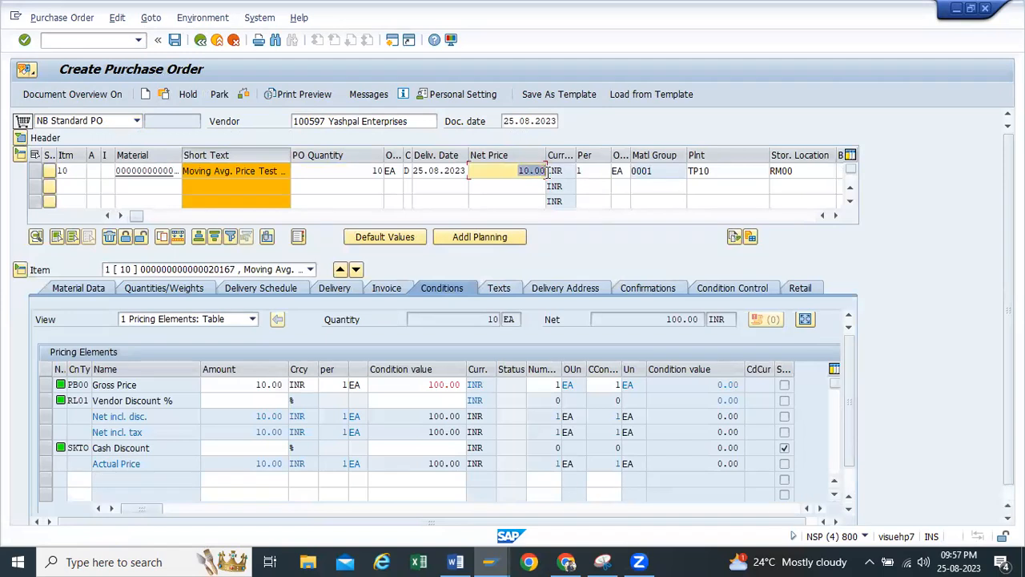
type("15")
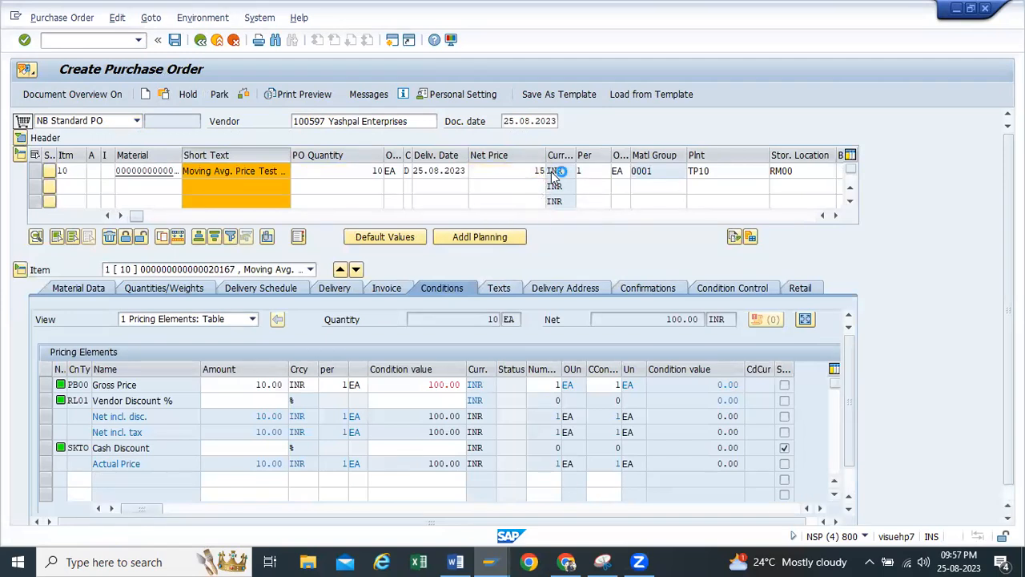
key("Return")
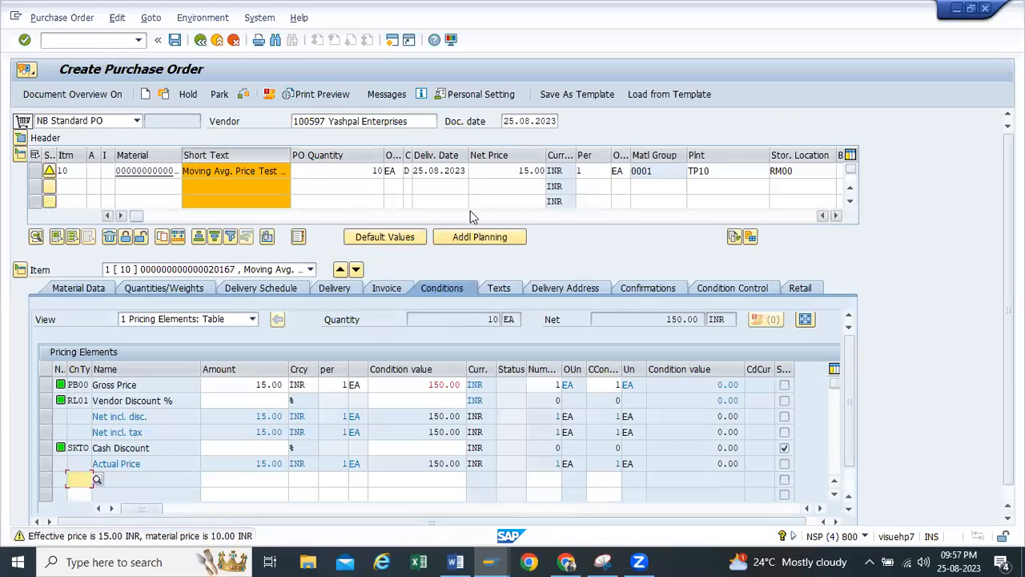
left_click(244, 94)
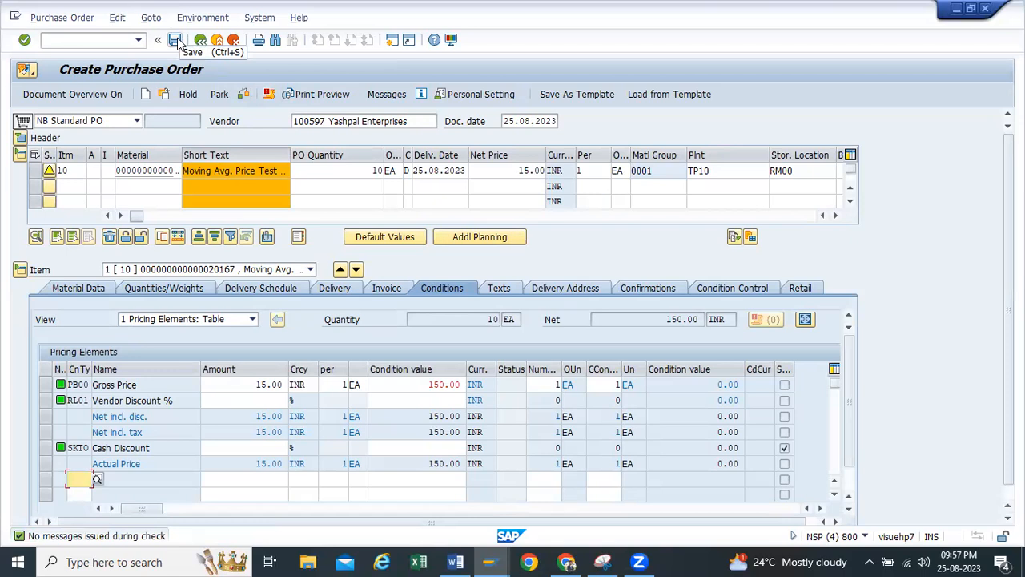
left_click(254, 156)
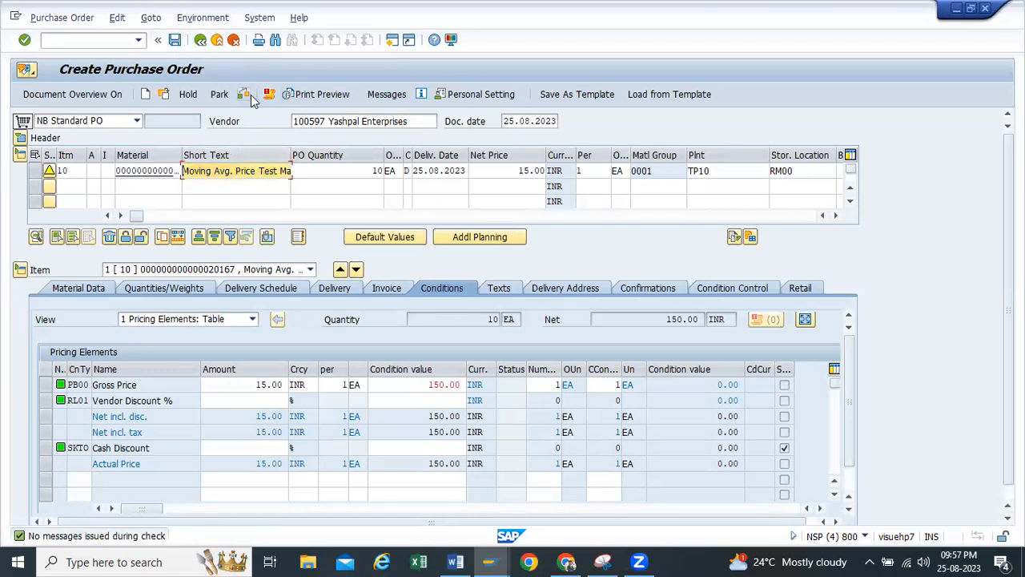
left_click(175, 40)
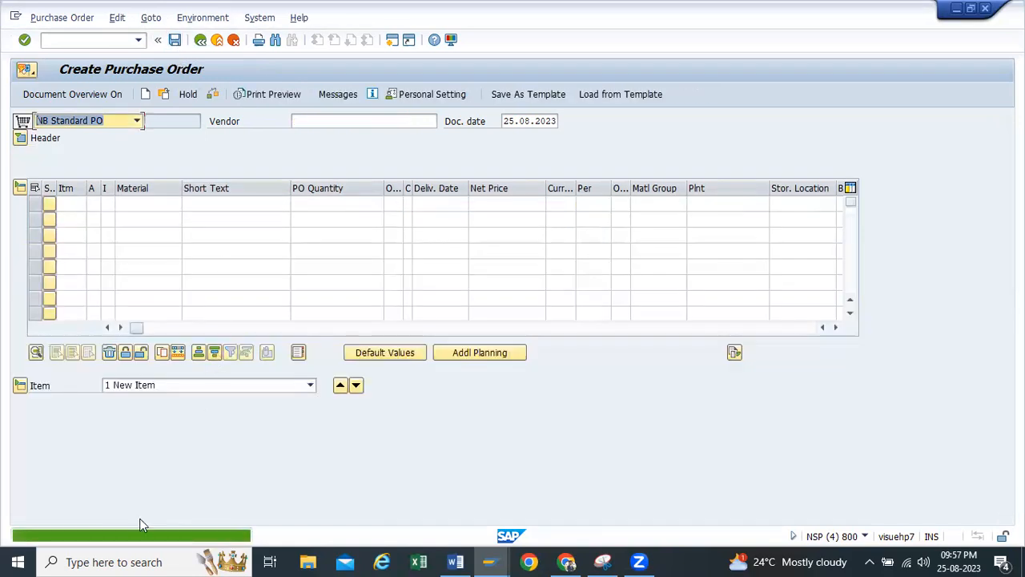
Copy the new purchase order's number from the message details and leave the purchase order transaction
double_click(138, 535)
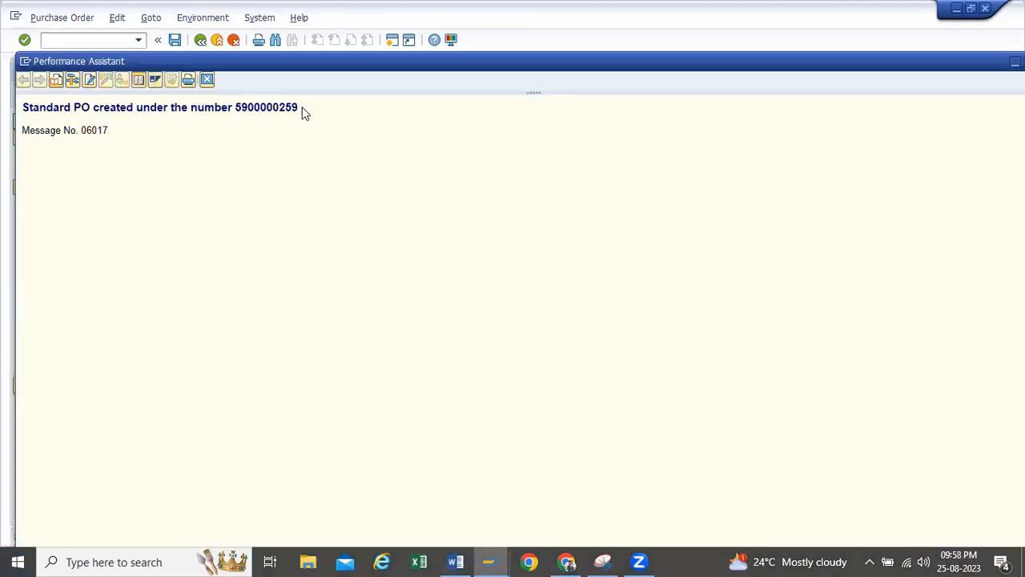
left_click_drag(302, 106, 243, 98)
left_click_drag(847, 66, 676, 77)
left_click(846, 75)
left_click(200, 40)
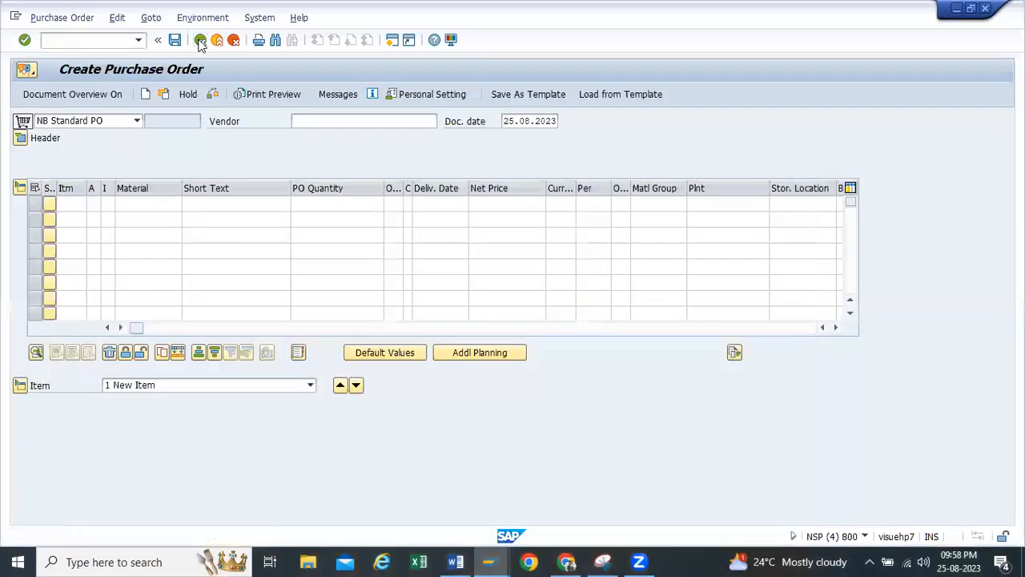
Open transaction migo and load the copied purchase order for goods receipt
left_click(139, 40)
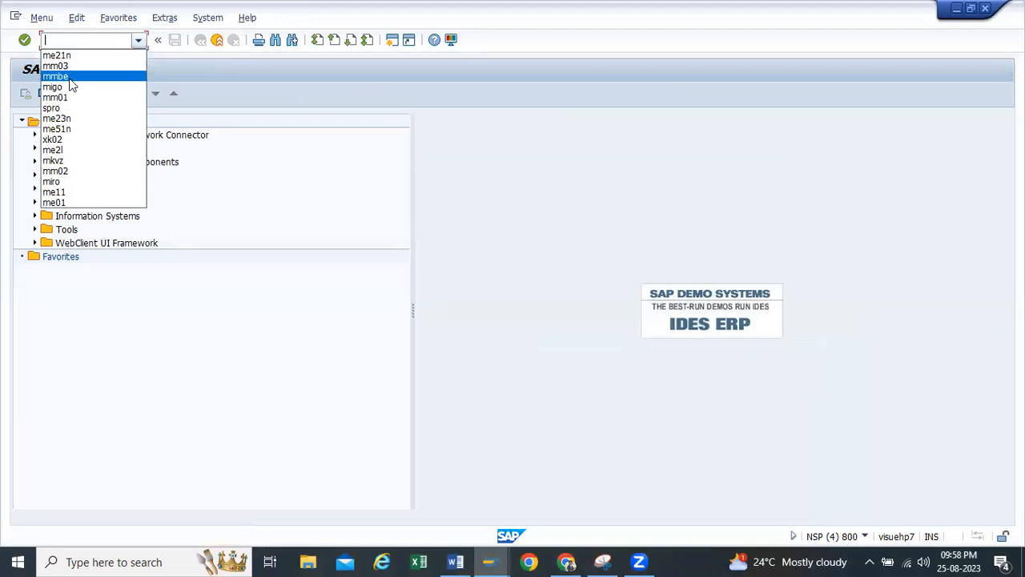
left_click(70, 86)
key("Return")
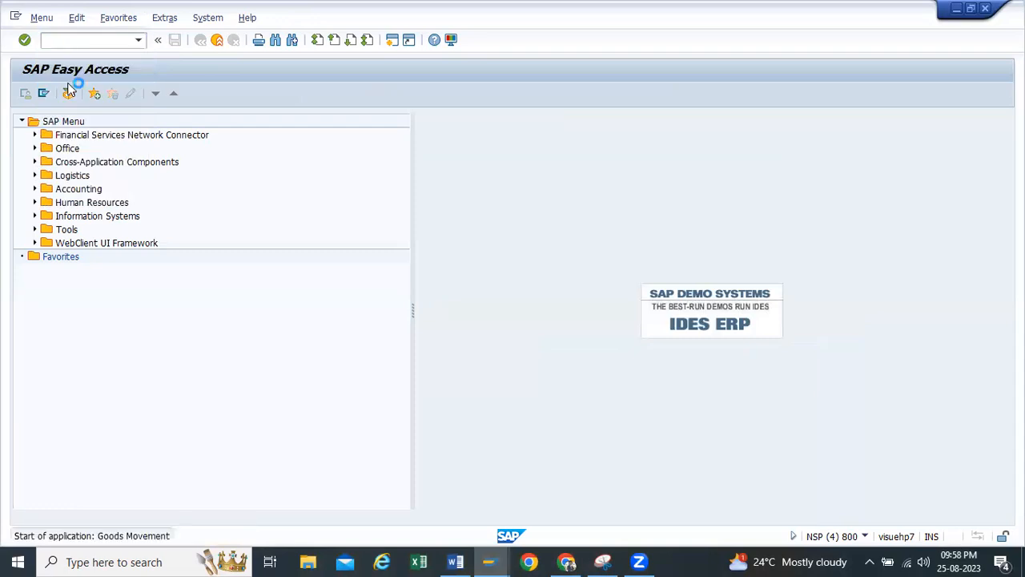
key("ctrl+v")
key("Return")
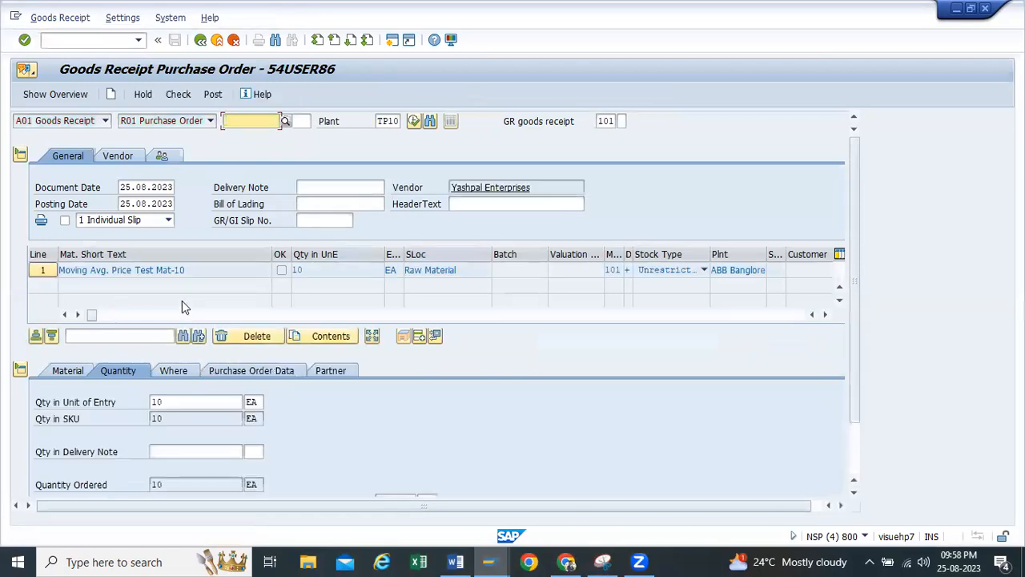
Mark the received item as OK, and check and post the goods receipt
left_click(69, 484)
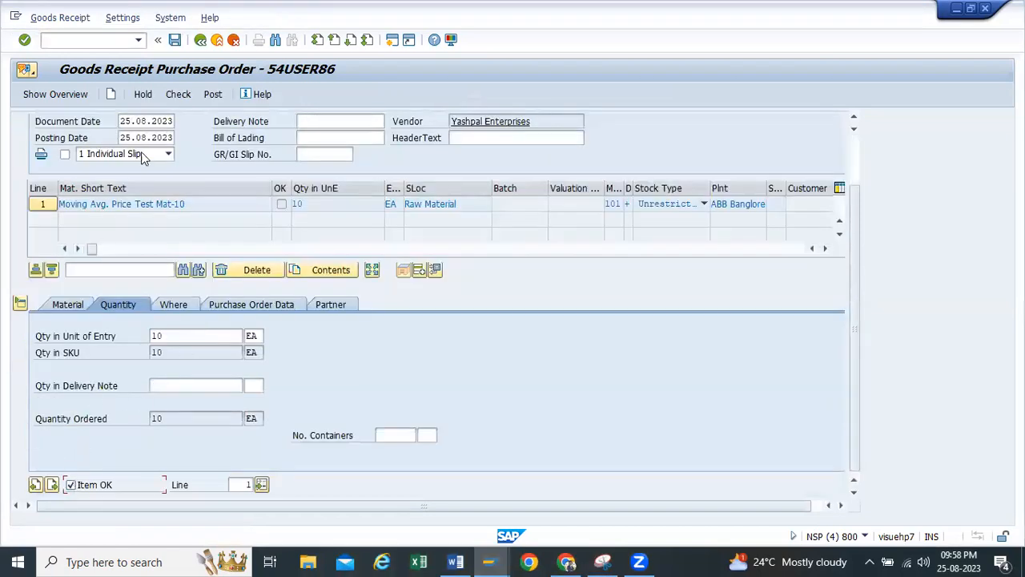
left_click(174, 95)
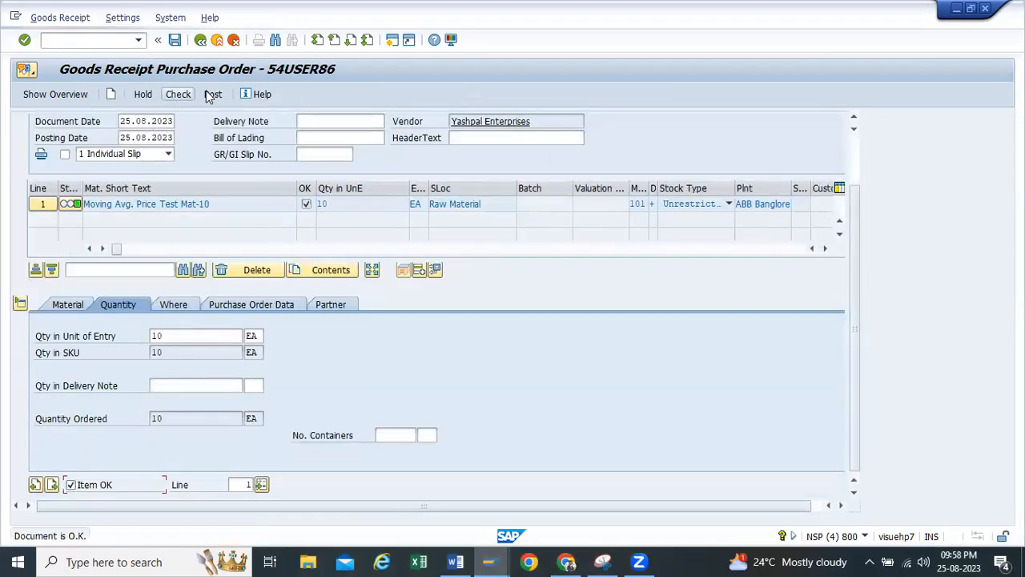
left_click(212, 94)
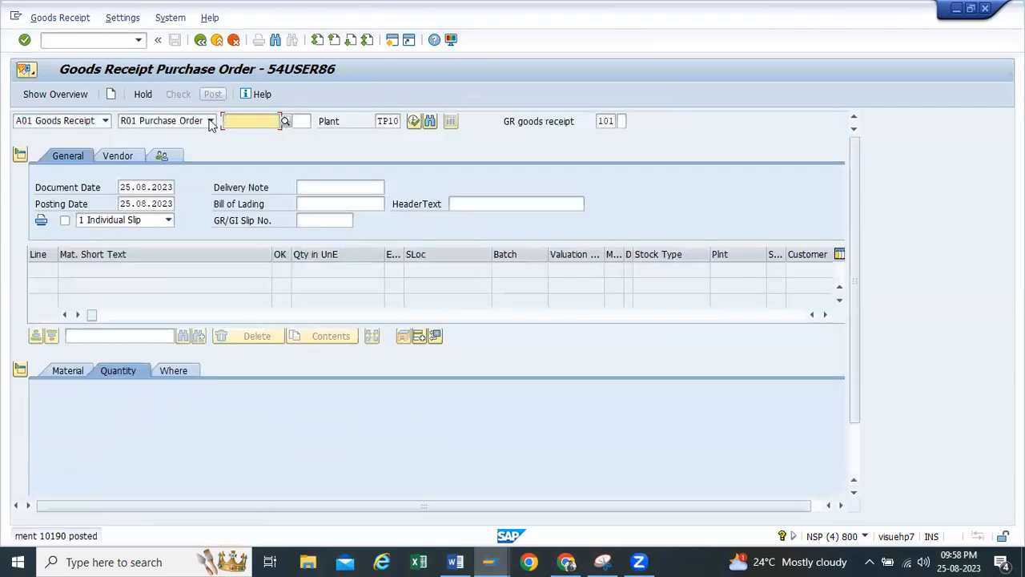
Redisplay material 20167 in the open material session with only the Accounting 1 view for plant TP10
mouse_move(497, 560)
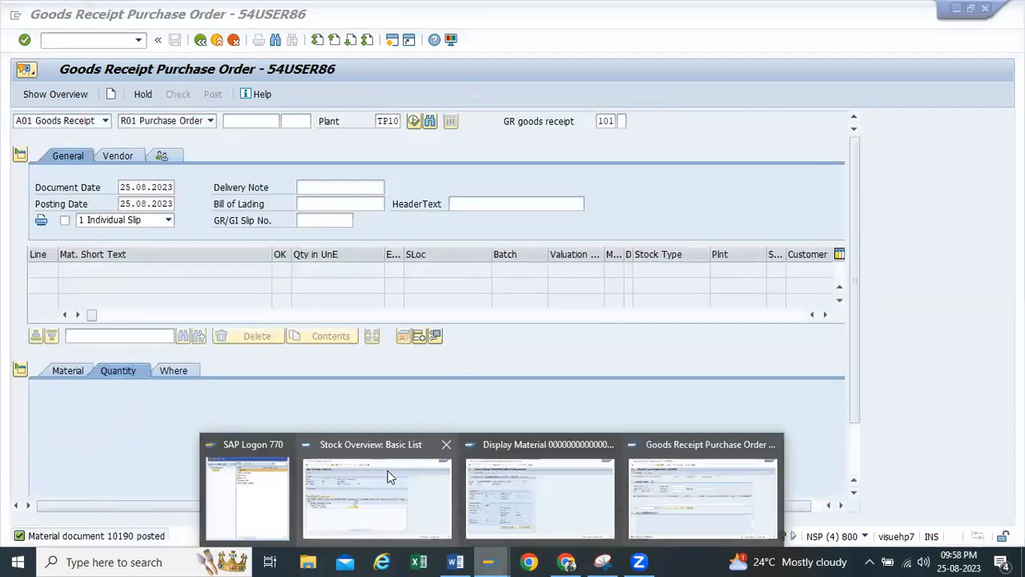
left_click(489, 472)
left_click(201, 40)
key("Return")
left_click(225, 193)
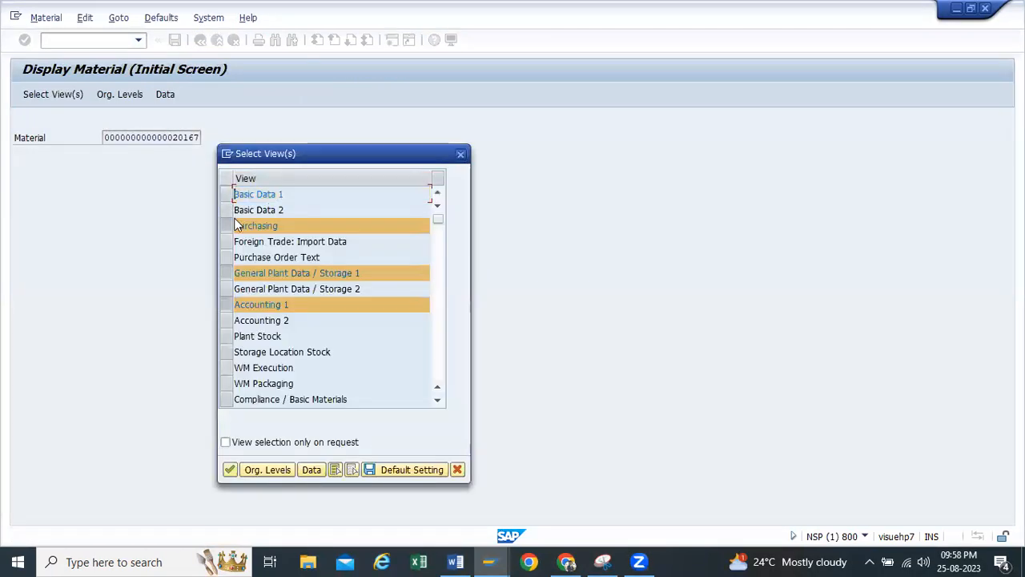
left_click(226, 272)
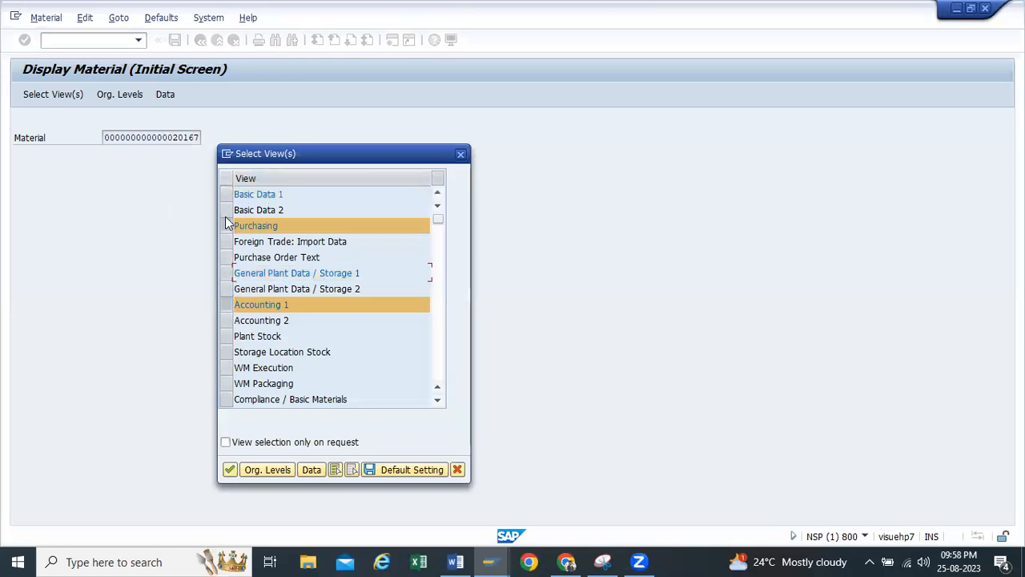
left_click(226, 225)
left_click(230, 469)
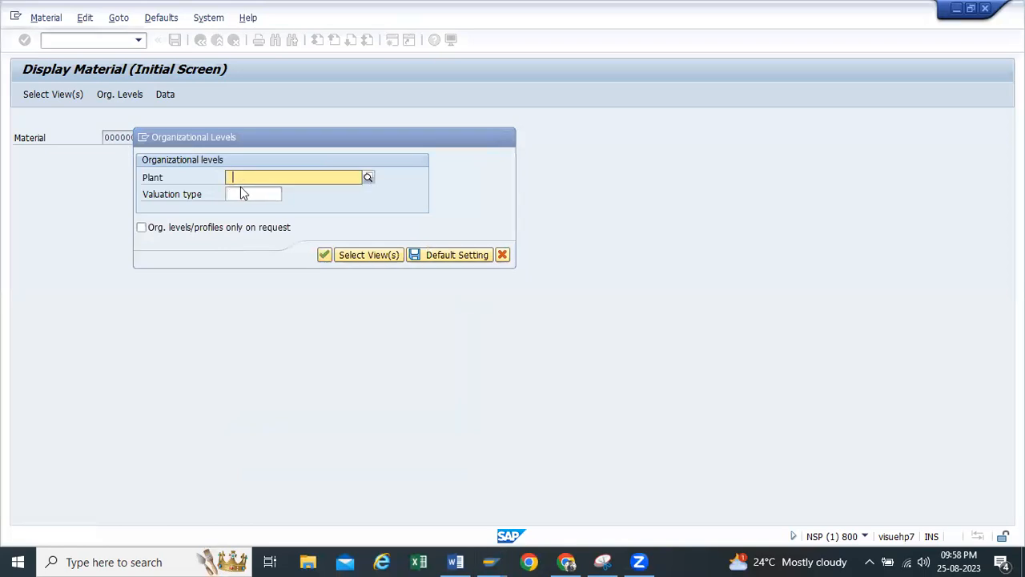
left_click(239, 180)
left_click(240, 192)
left_click(322, 255)
Examine the material's moving price and total value in Accounting 1, checking them against the stock overview
left_click(160, 366)
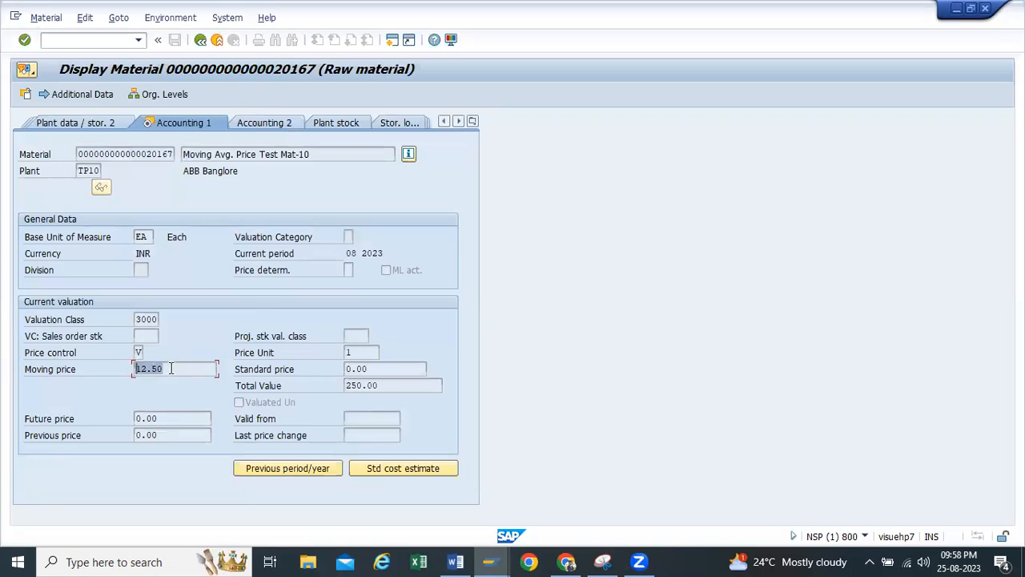
left_click(384, 386)
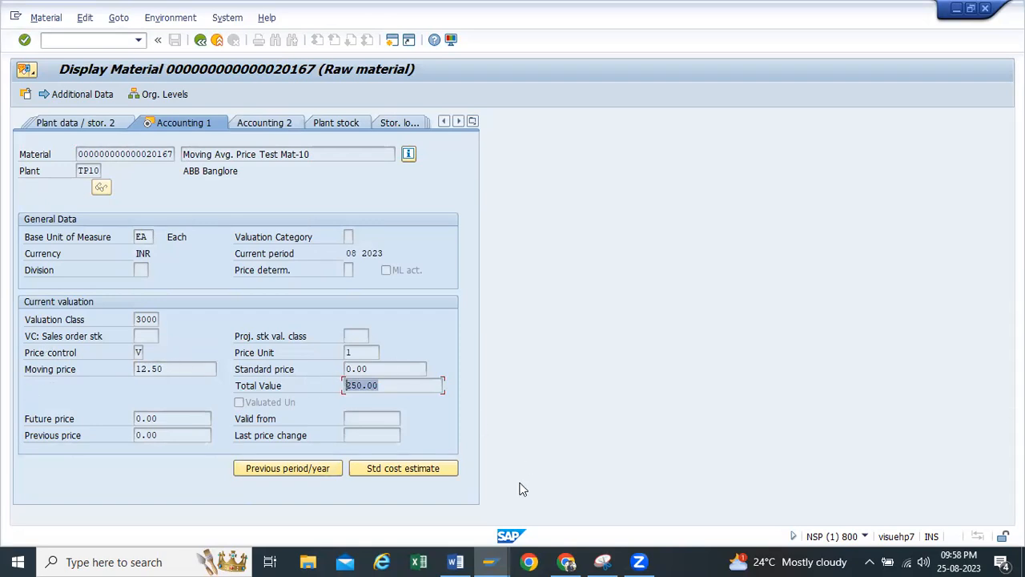
mouse_move(488, 561)
left_click(393, 480)
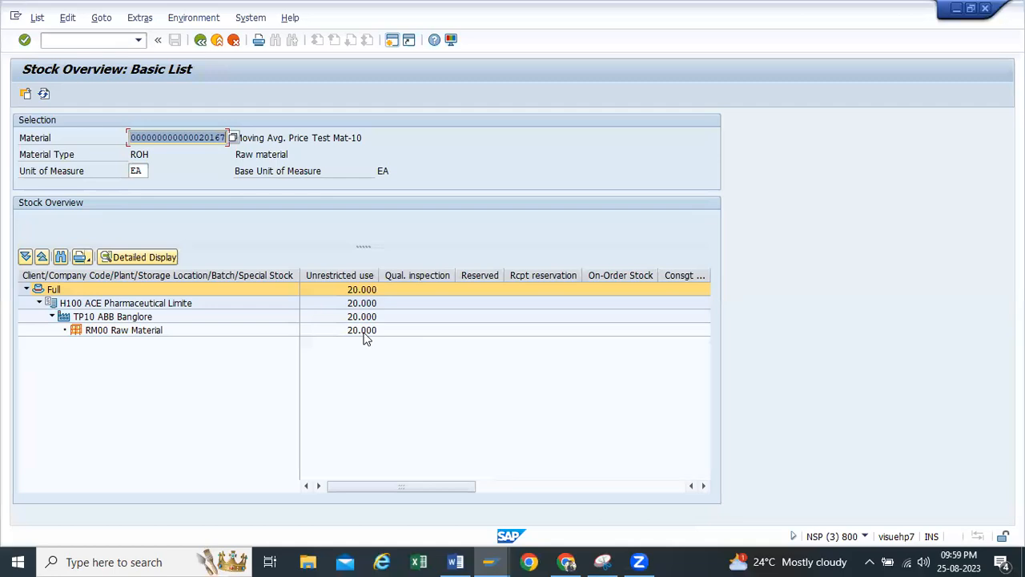
left_click(494, 560)
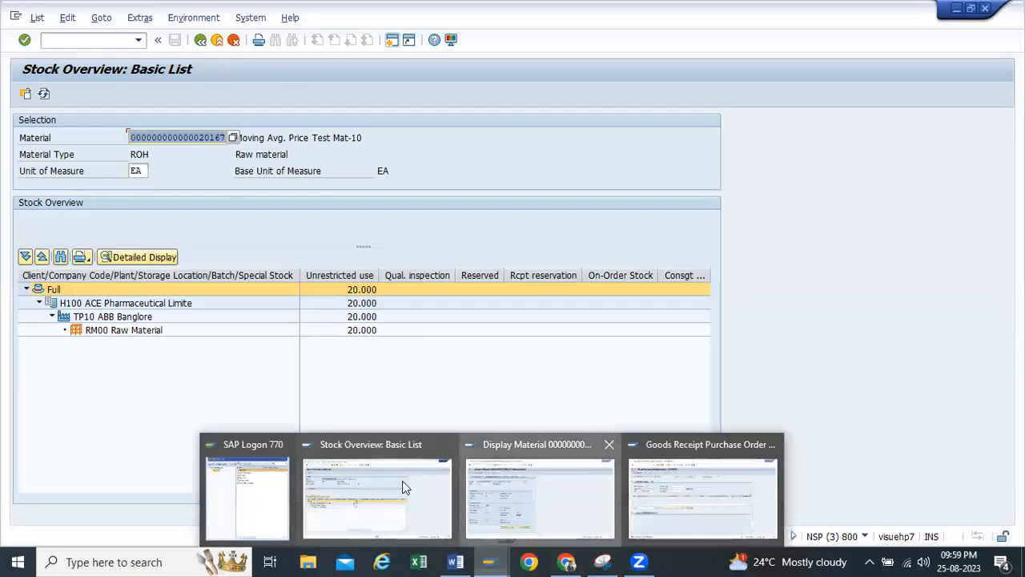
left_click(540, 492)
left_click(394, 384)
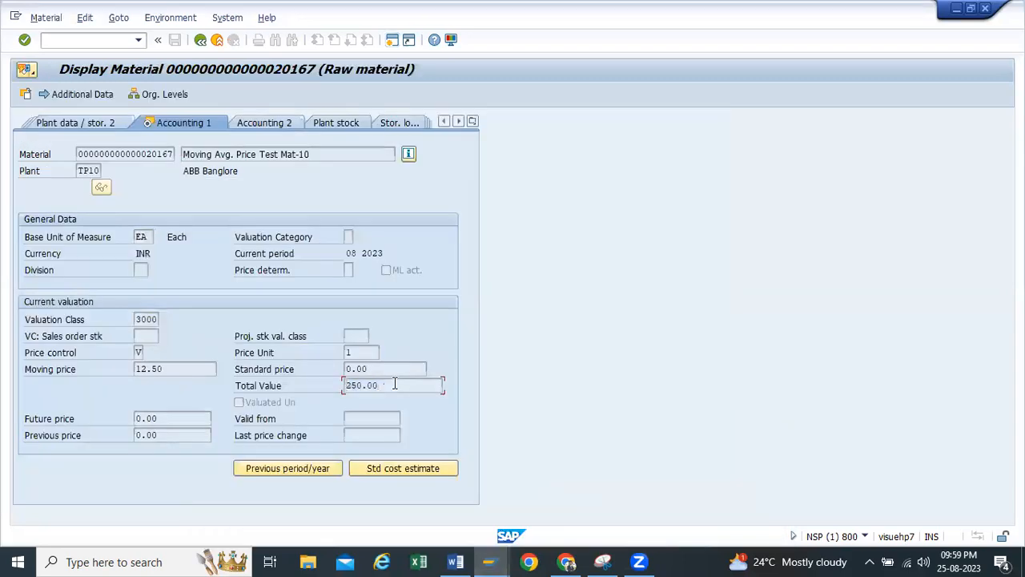
left_click_drag(385, 382, 214, 360)
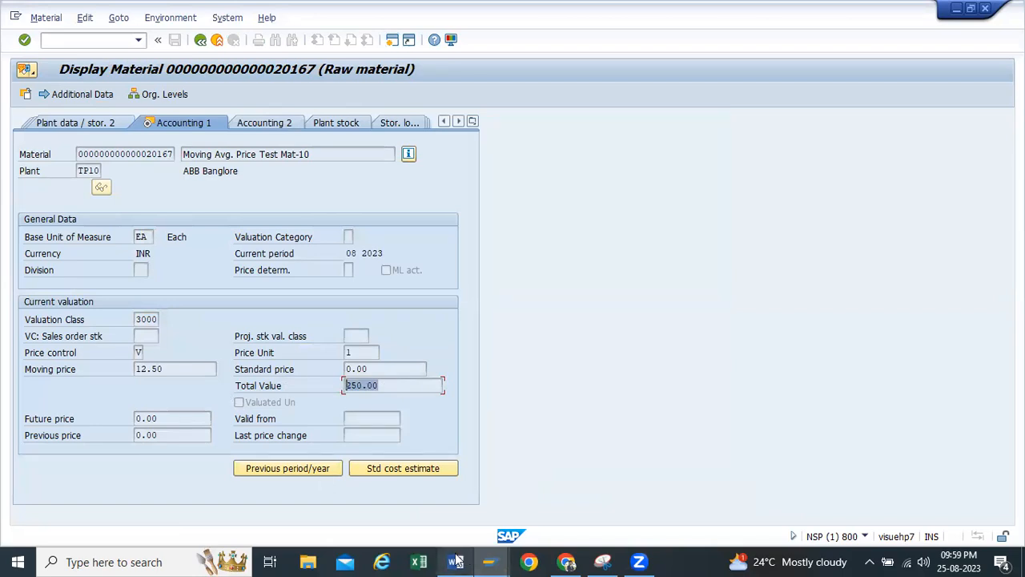
Review the unrestricted stock in storage location RM00 again and compare it with the material's moving price
mouse_move(487, 556)
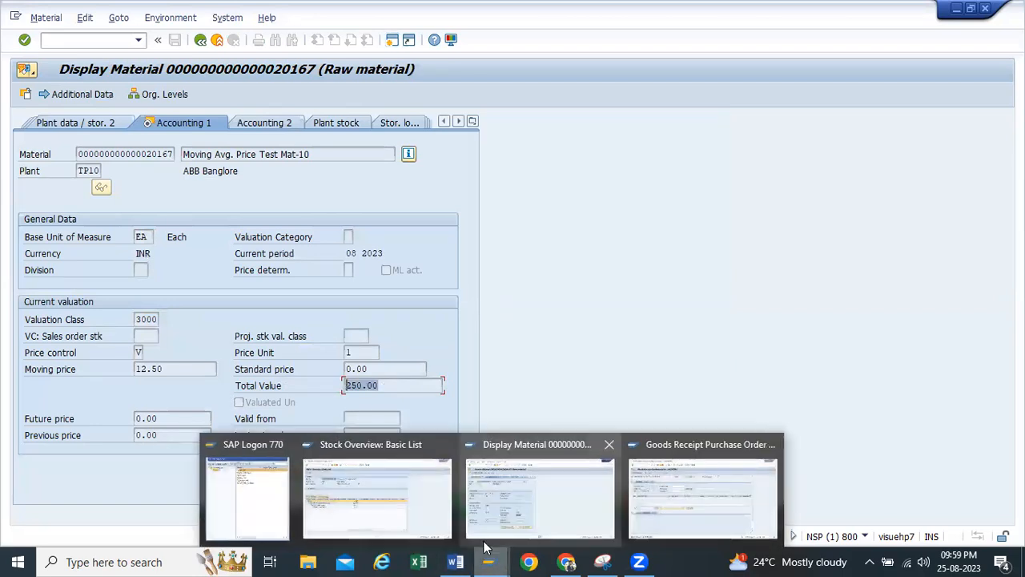
left_click(376, 497)
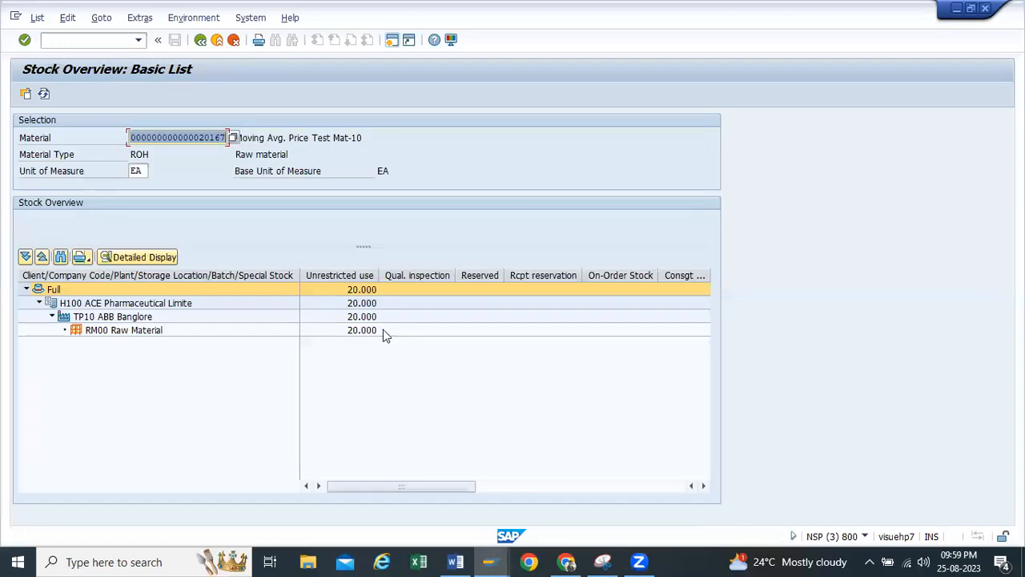
left_click(382, 329)
left_click(490, 561)
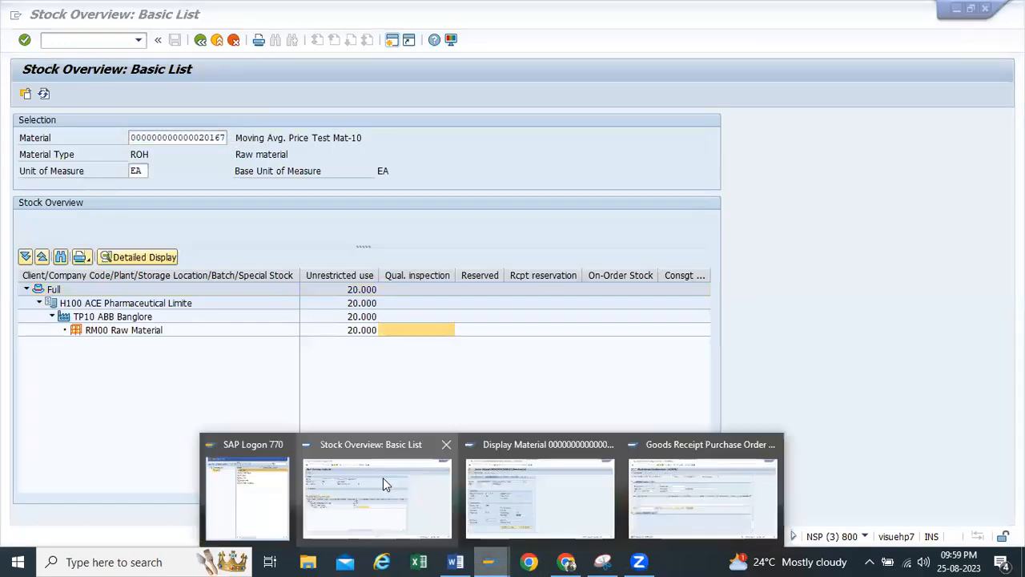
left_click(529, 494)
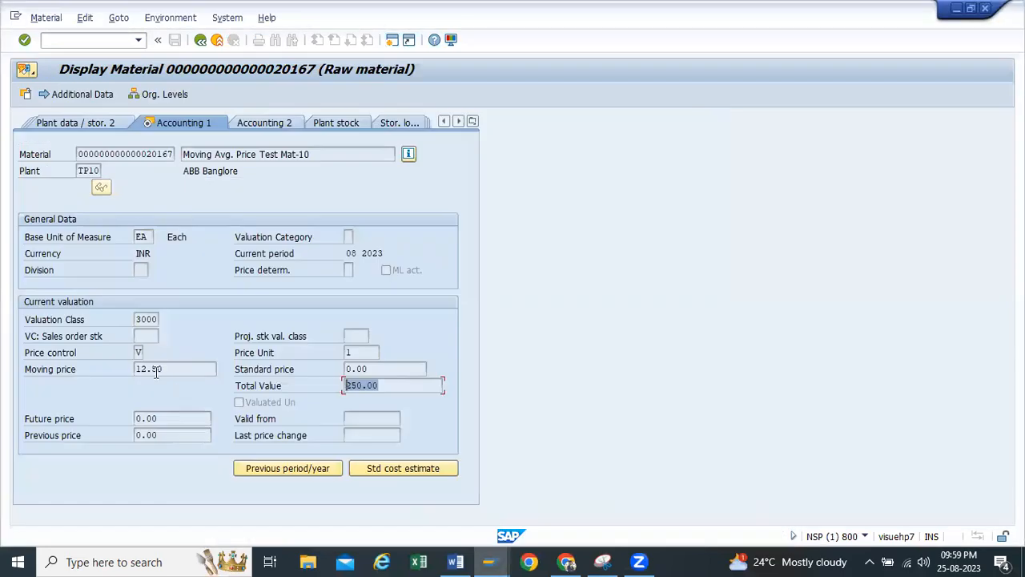
left_click(177, 369)
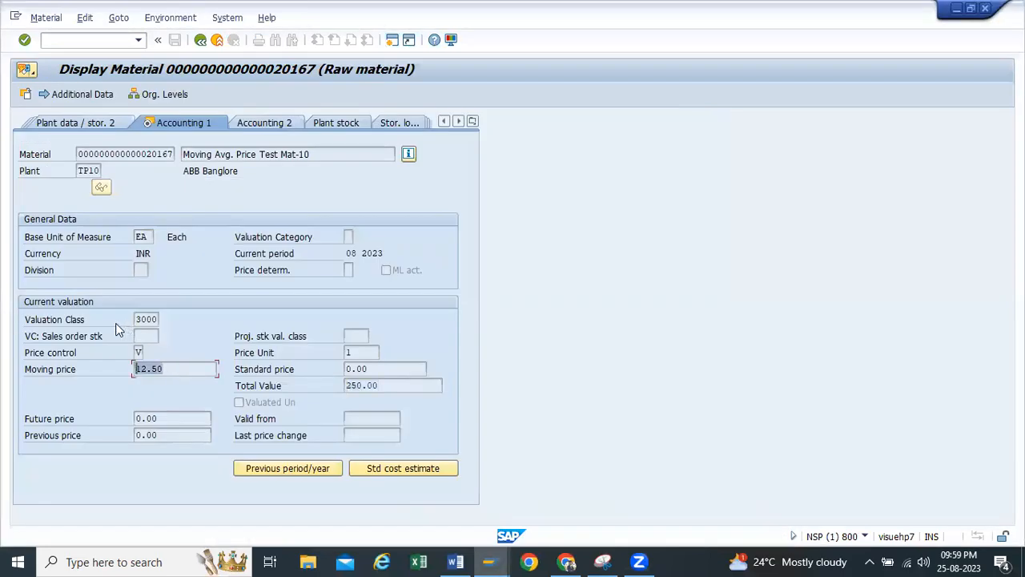
left_click(184, 366)
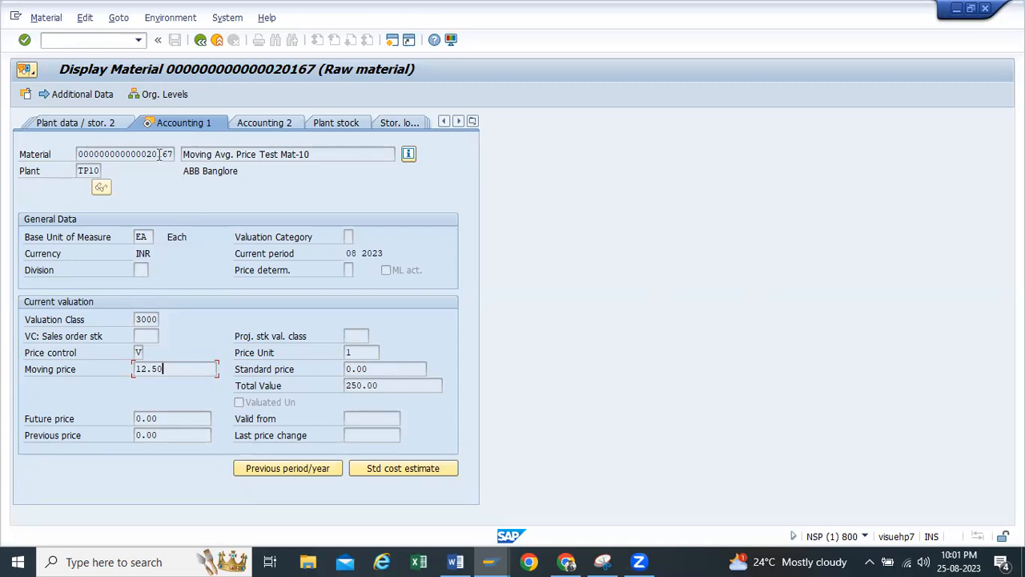
Copy material number 20167, and start MIGO in a new session with the transaction set to A07 Goods Issue
left_click_drag(173, 154, 146, 157)
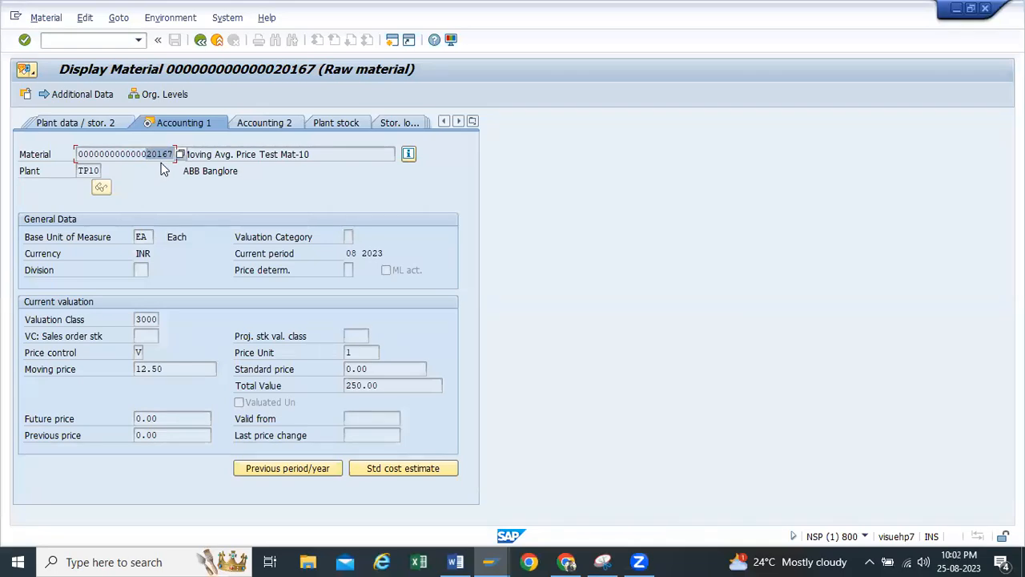
left_click(390, 40)
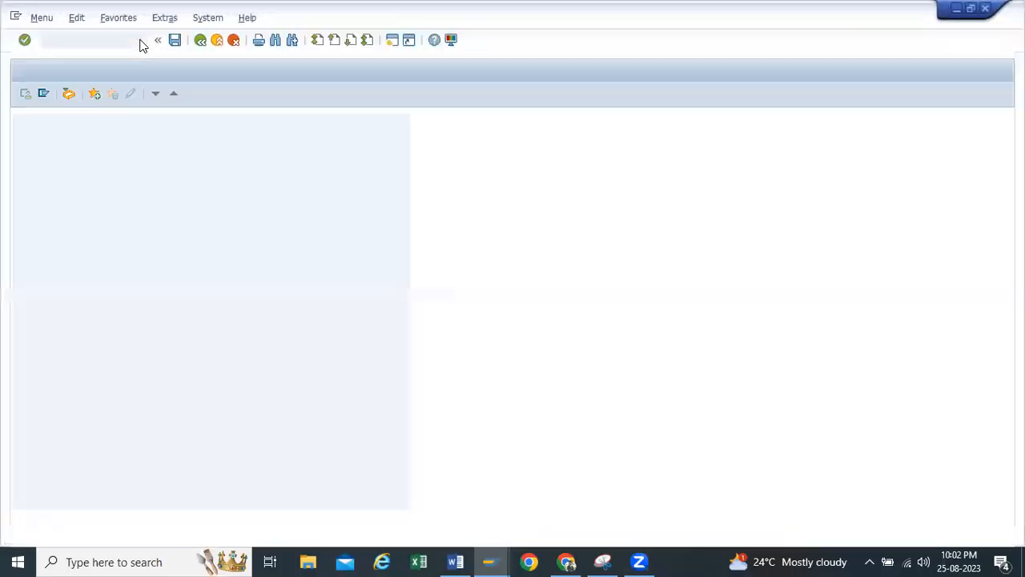
left_click(139, 40)
left_click(69, 55)
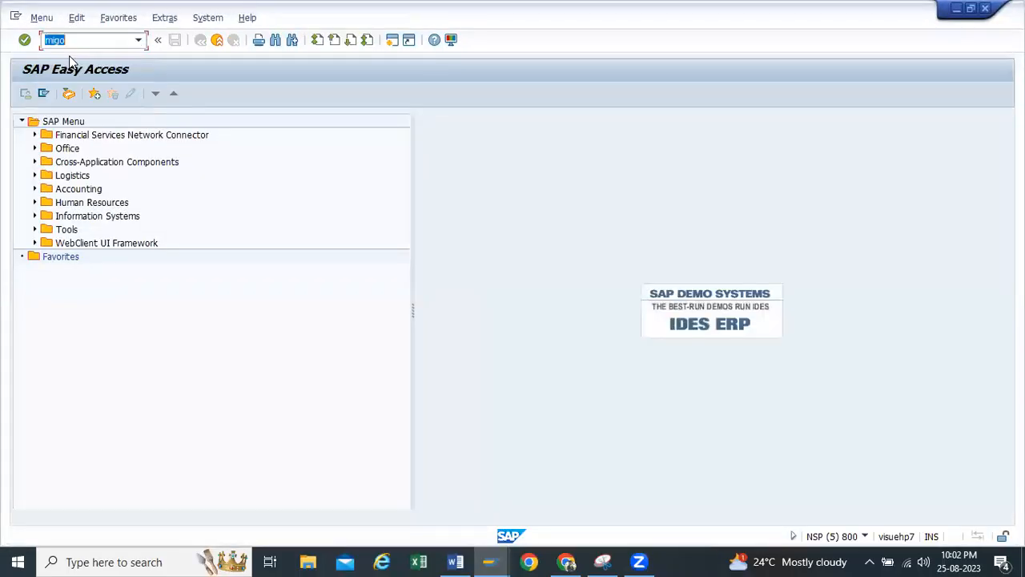
key("Return")
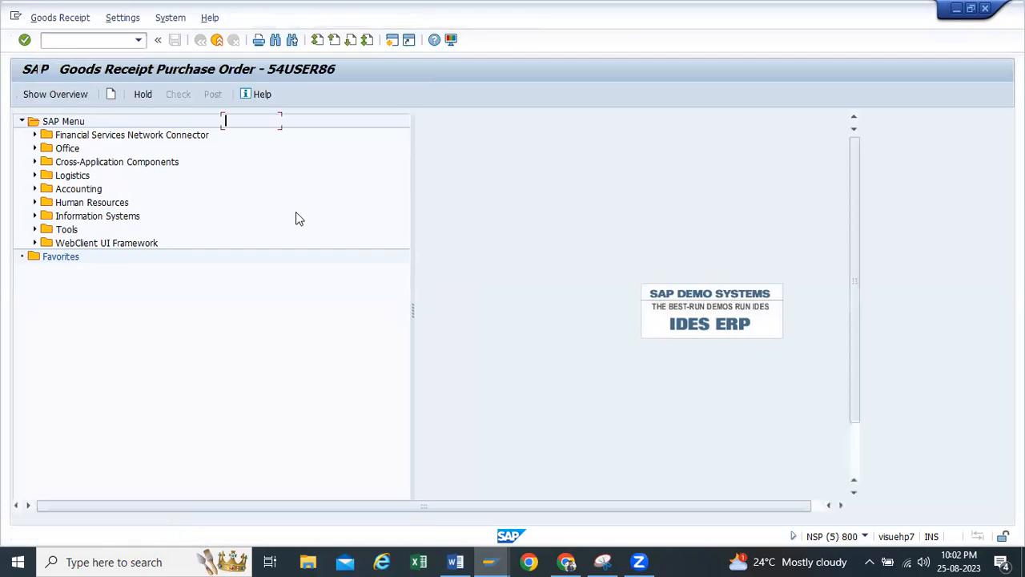
left_click(250, 122)
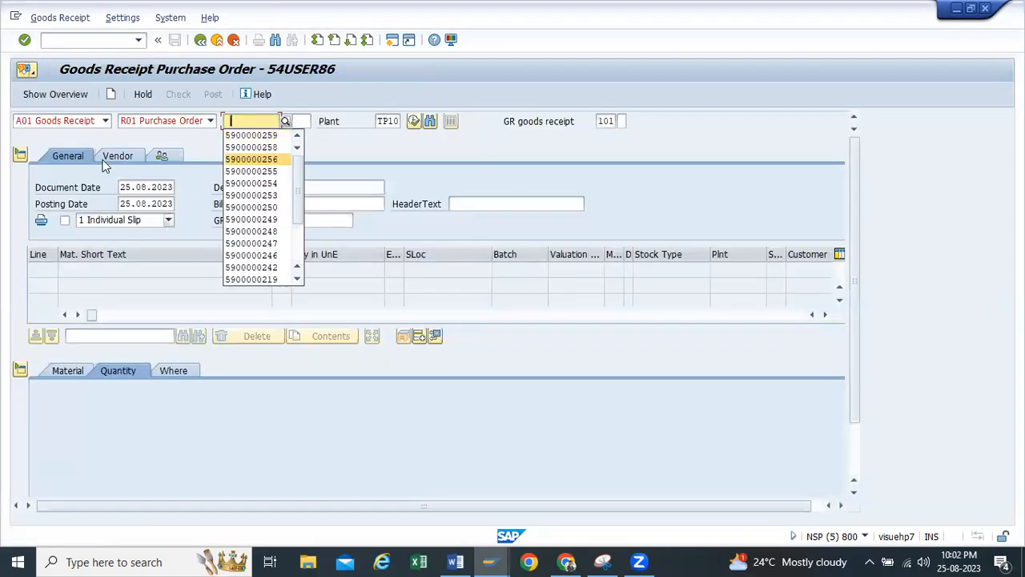
left_click(105, 120)
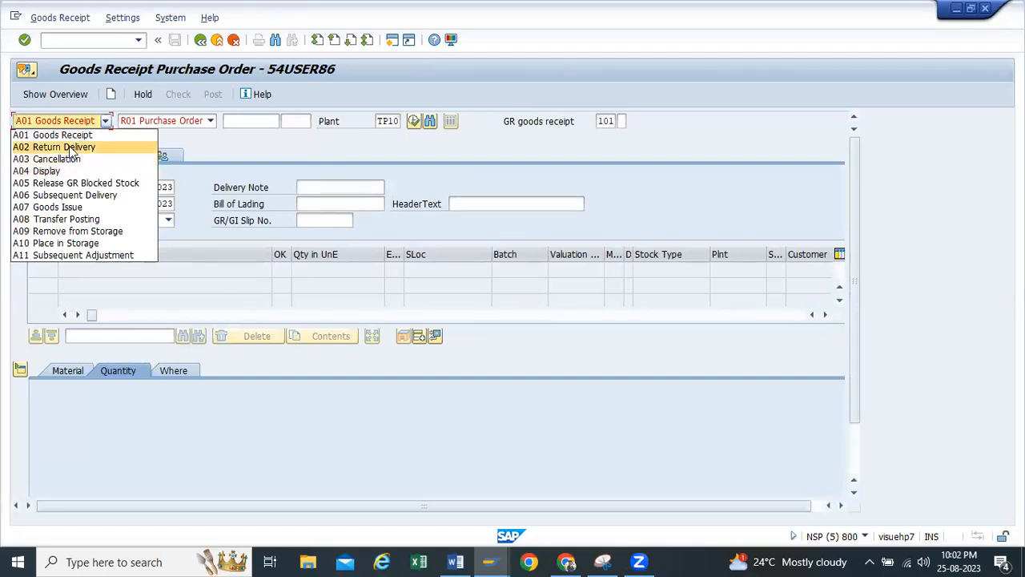
left_click(55, 208)
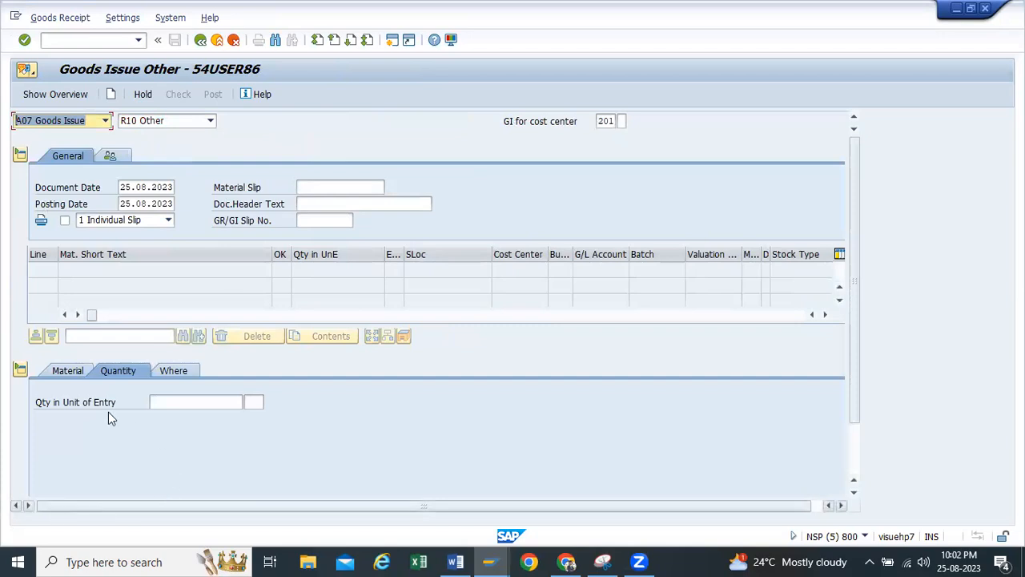
left_click(78, 371)
left_click(221, 400)
key("ctrl+v")
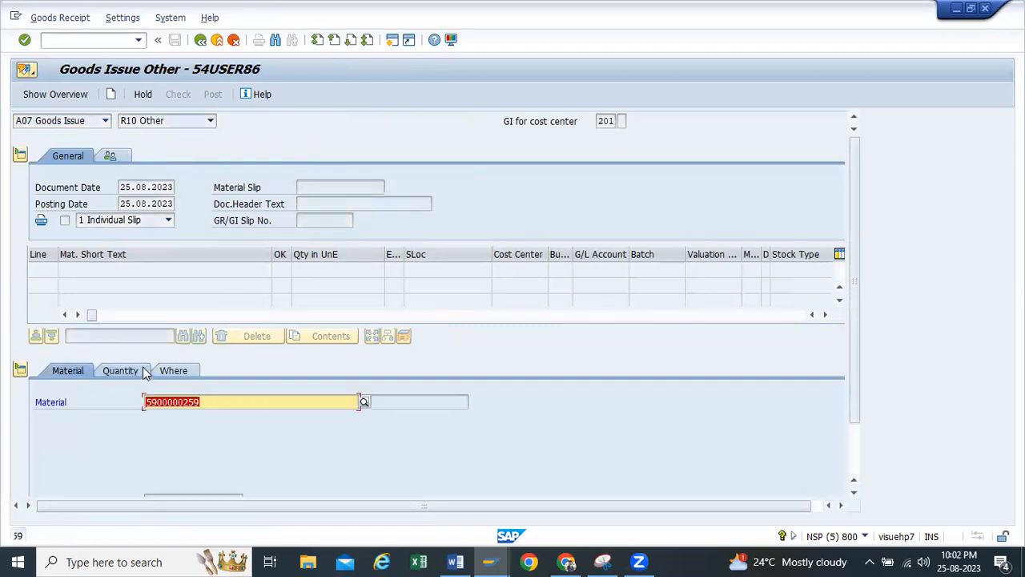
left_click(143, 370)
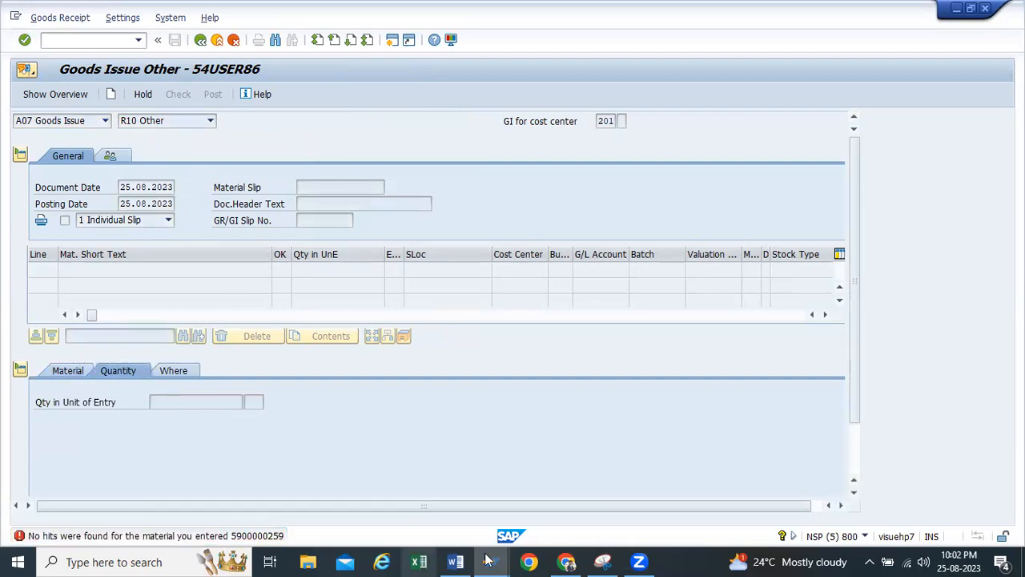
Switch to the Word test case document and copy material number 20167 from test case 8
mouse_move(455, 562)
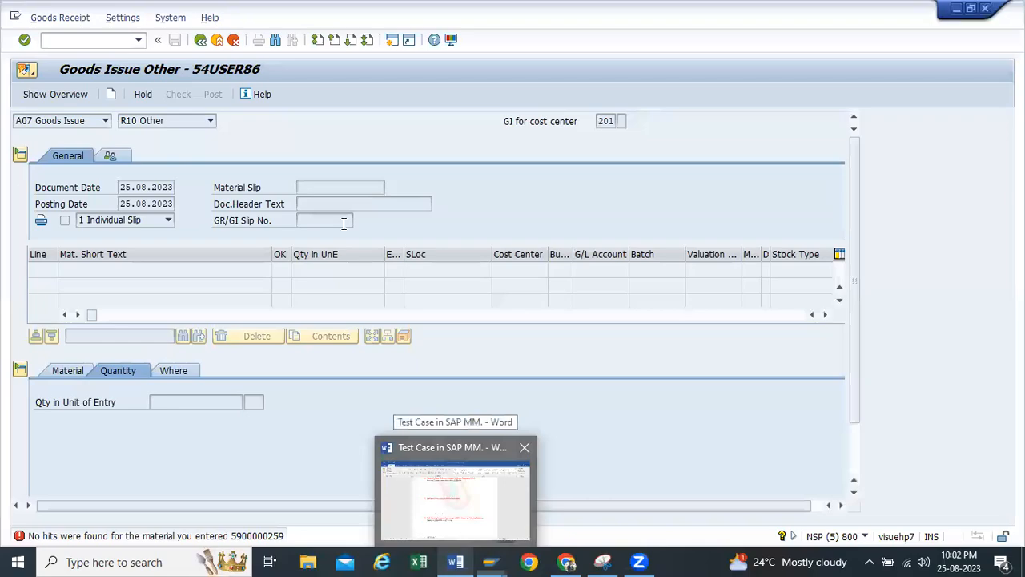
left_click(454, 490)
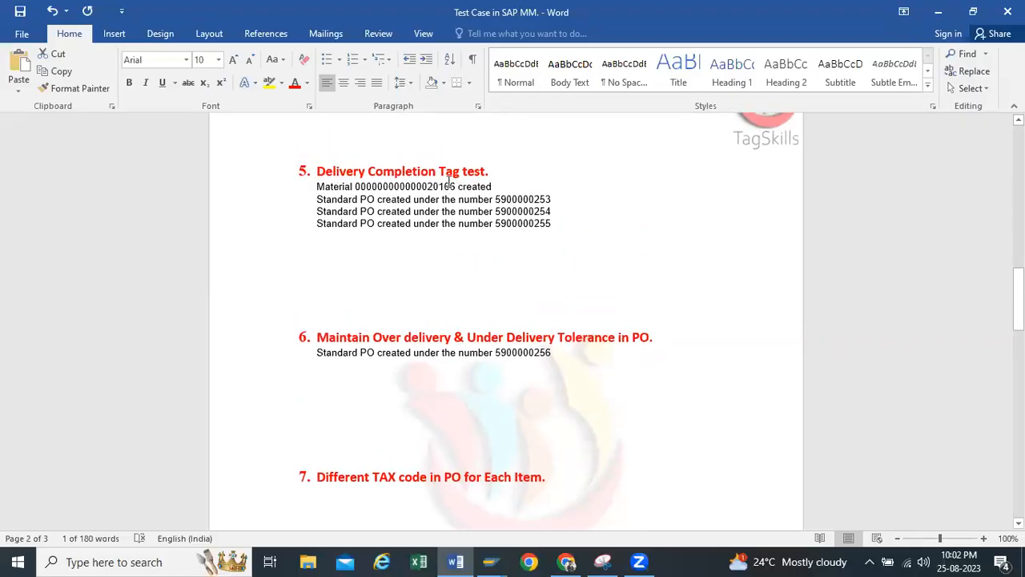
left_click(454, 187)
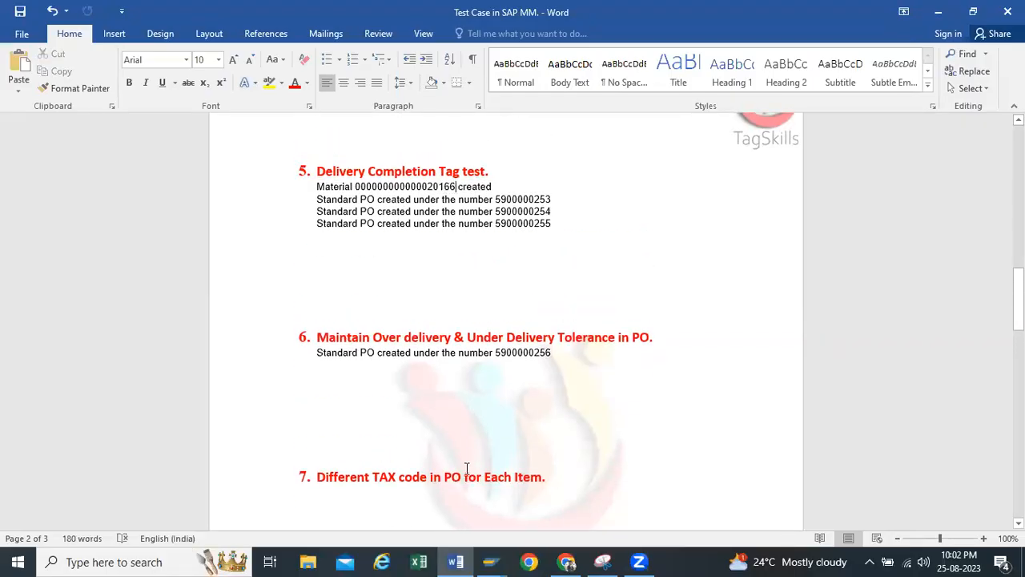
scroll(466, 373, "down", 5)
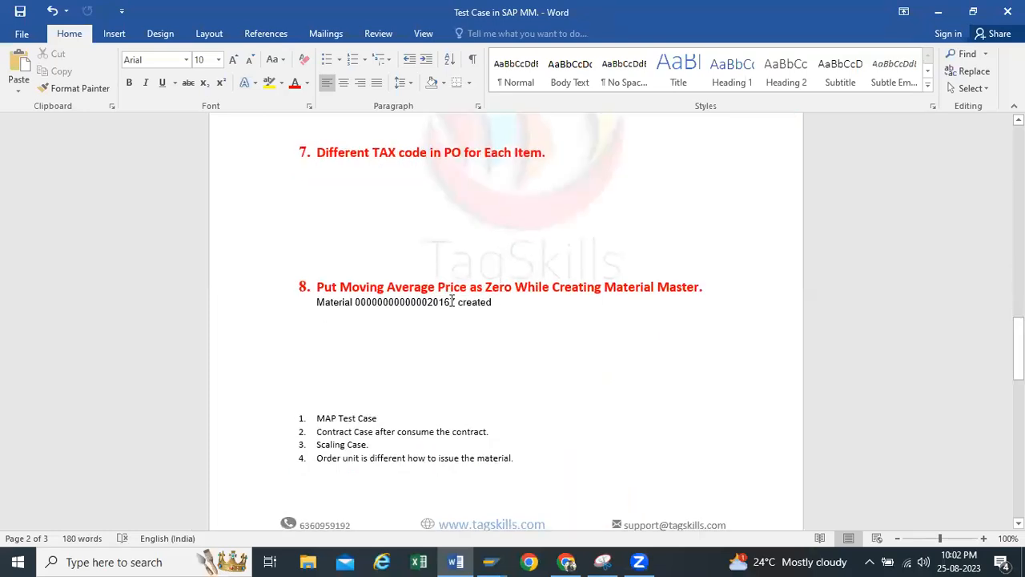
left_click_drag(455, 302, 427, 303)
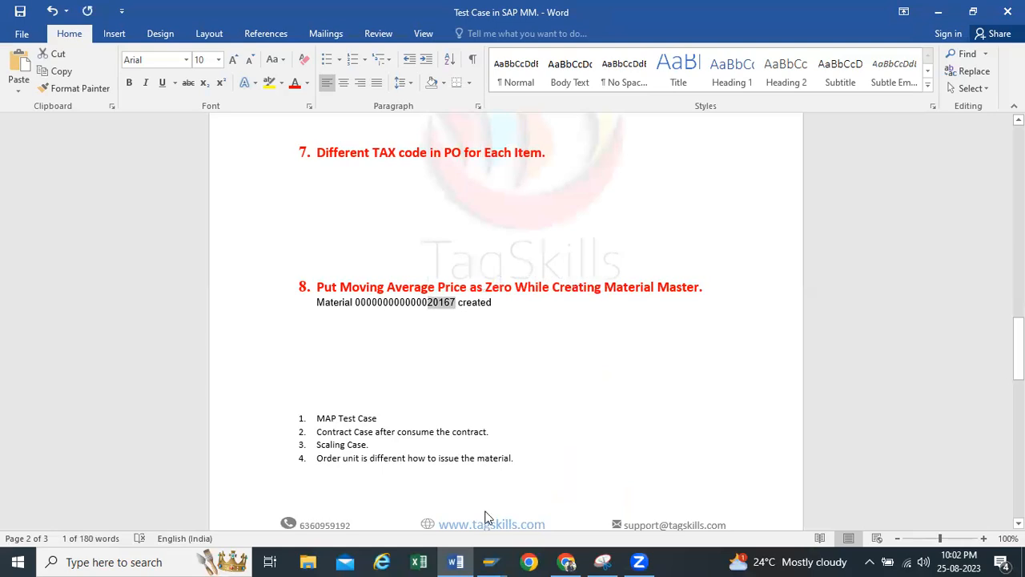
Switch to SAP, close the Goods Receipt Purchase Order session and bring up the Goods Issue session
left_click(491, 561)
left_click(524, 442)
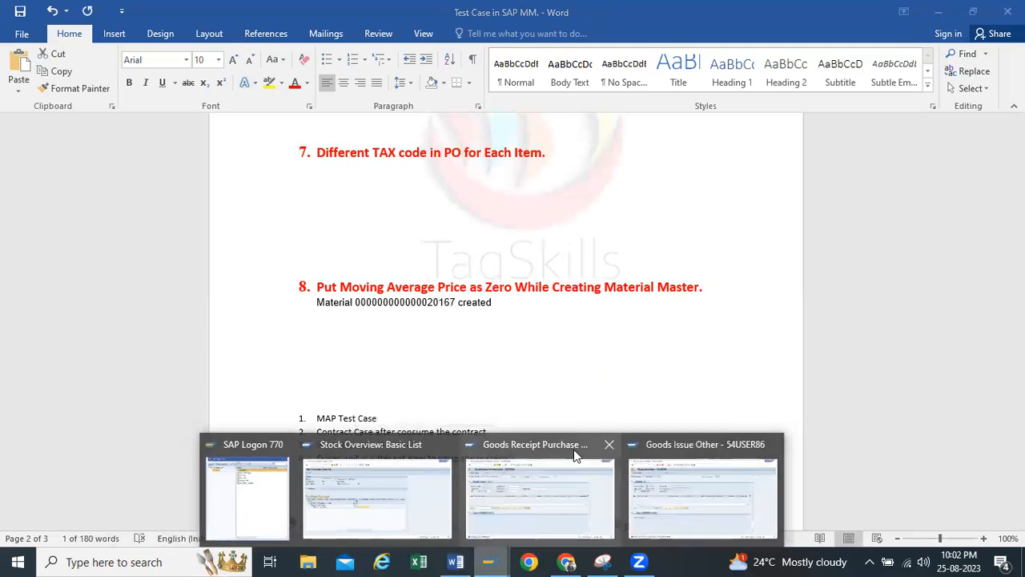
left_click(609, 444)
left_click(607, 462)
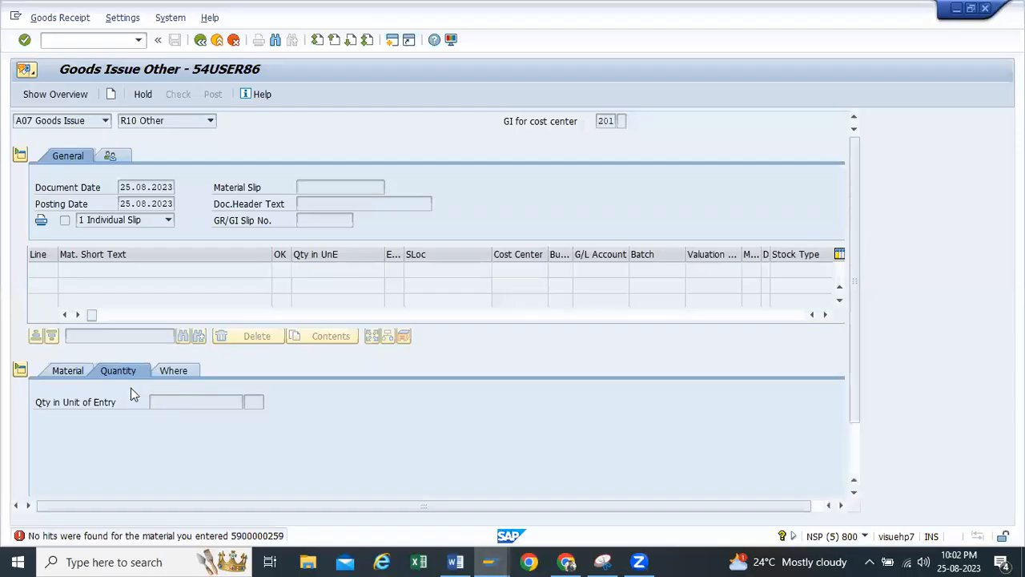
Restart MIGO for the goods issue and enter 20167 as the item's material
left_click(201, 40)
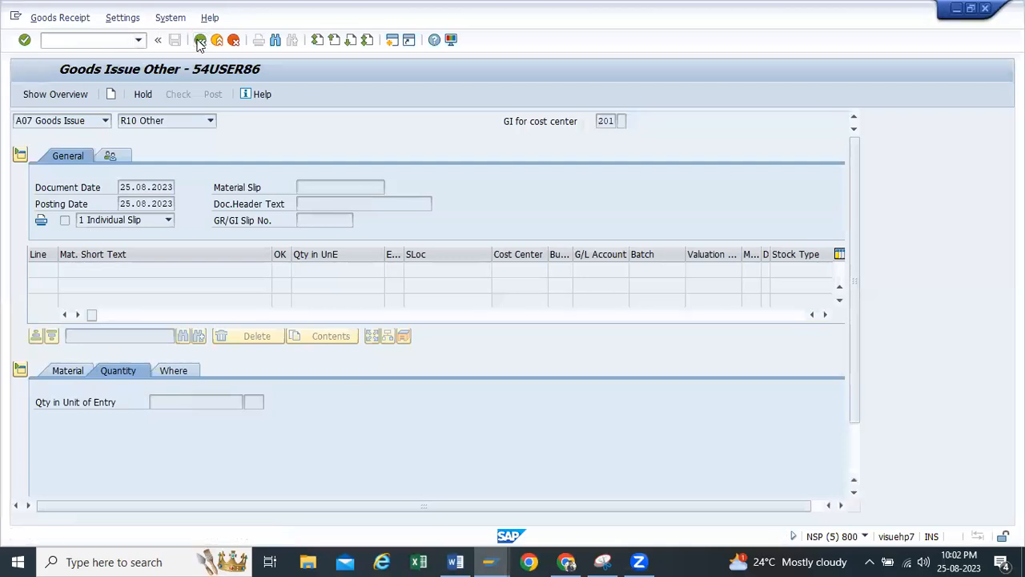
left_click(137, 40)
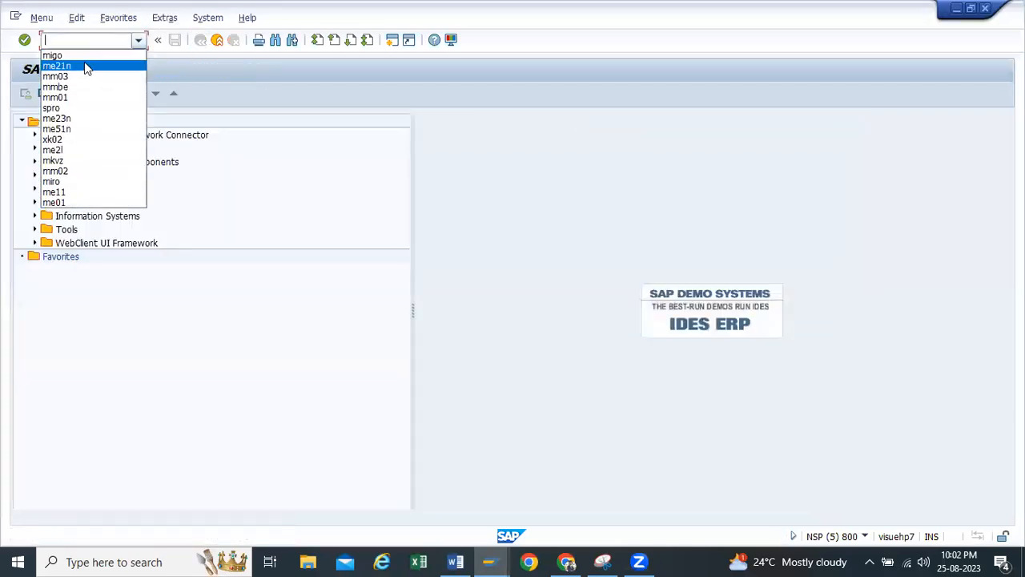
left_click(83, 58)
key("Return")
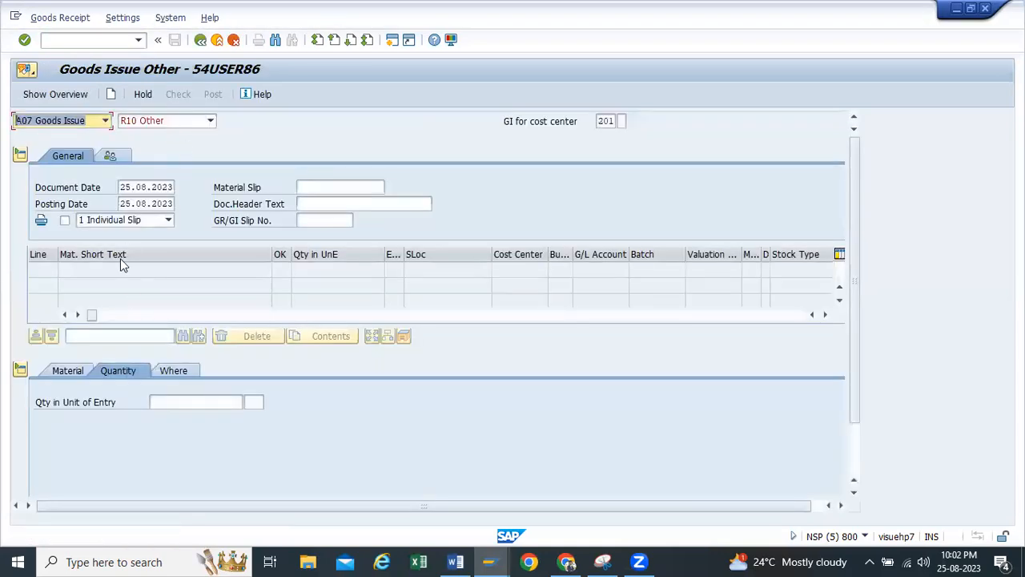
left_click(171, 397)
left_click(82, 369)
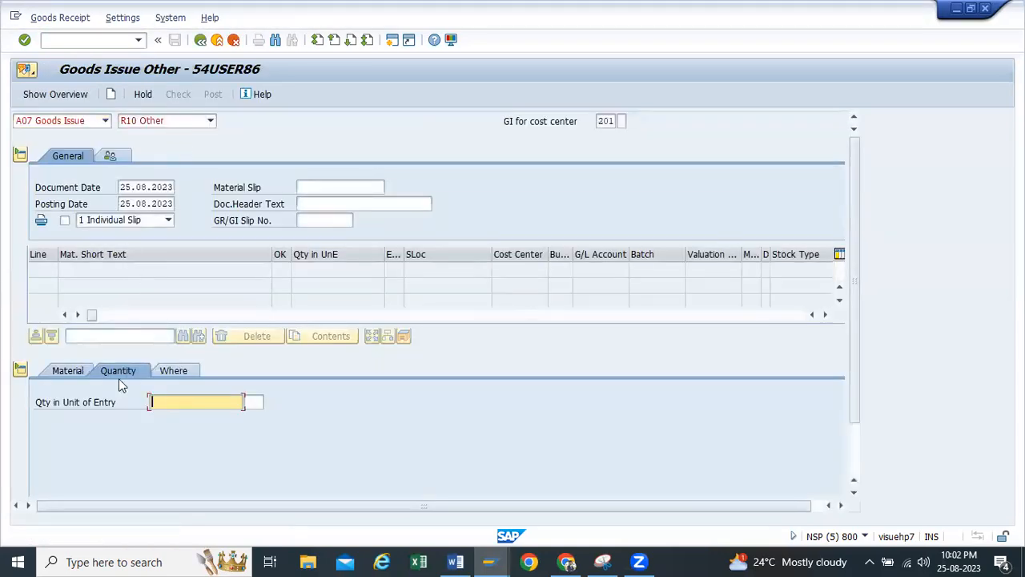
type("20167")
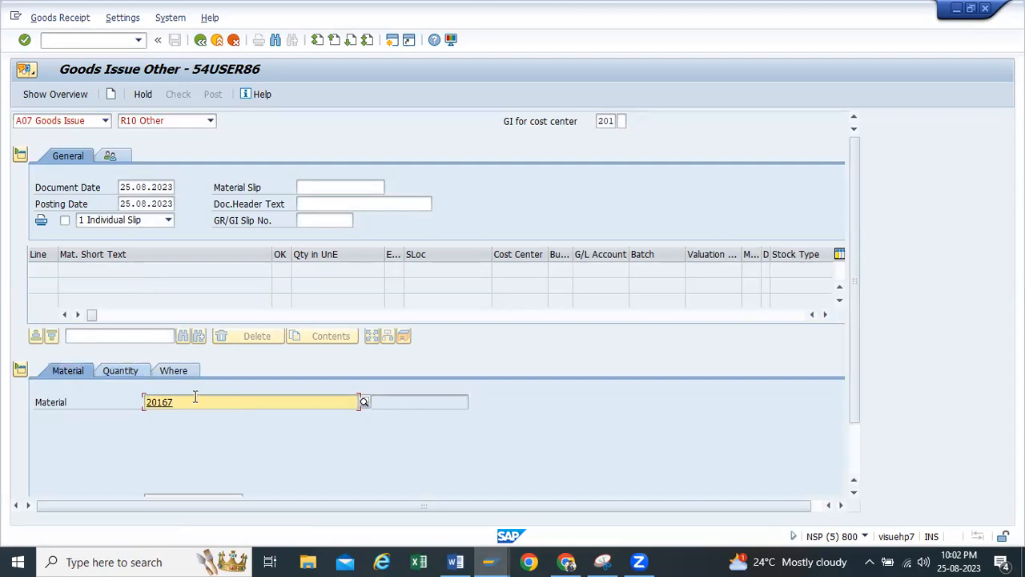
Set the goods issue item's quantity in unit of entry to 5
left_click(117, 370)
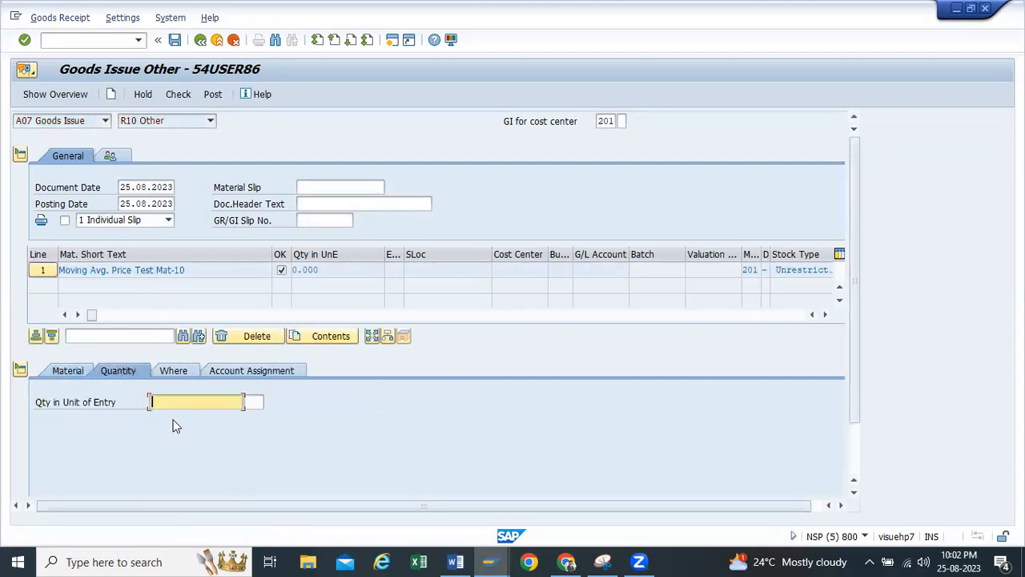
type("5")
key("Return")
Set the issuing plant to tp10 and the storage location to Raw Material for the item
left_click(173, 370)
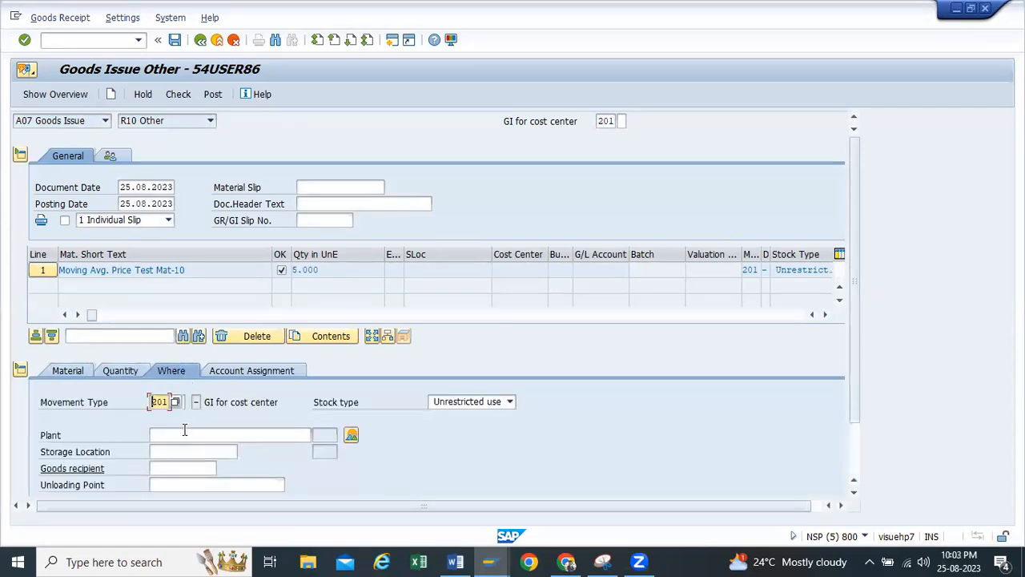
left_click(164, 435)
type("t")
left_click(165, 447)
left_click(165, 451)
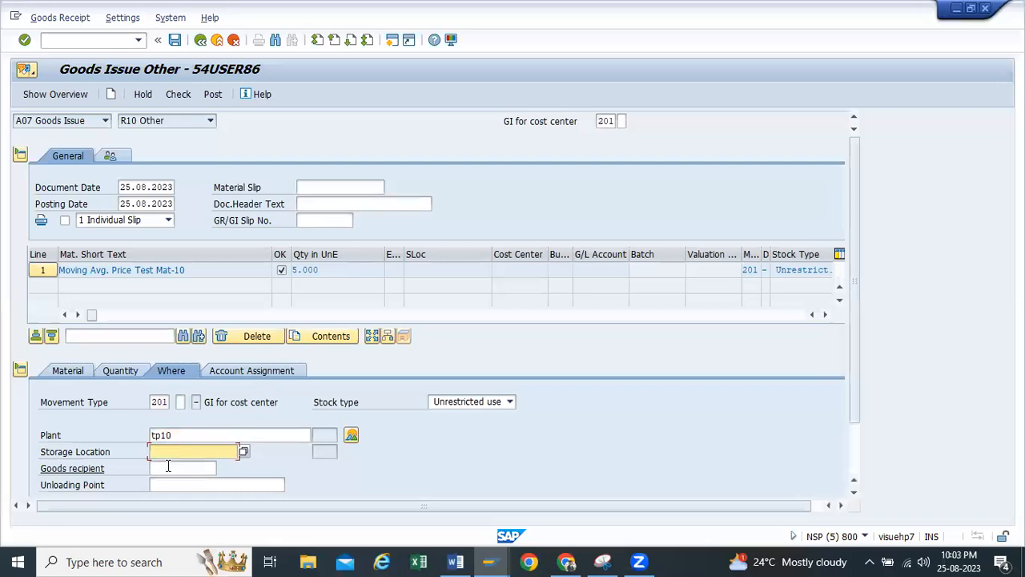
left_click(169, 465)
Assign the item to cost center 112100, and check and post the goods issue
left_click(224, 371)
left_click(152, 435)
type("1")
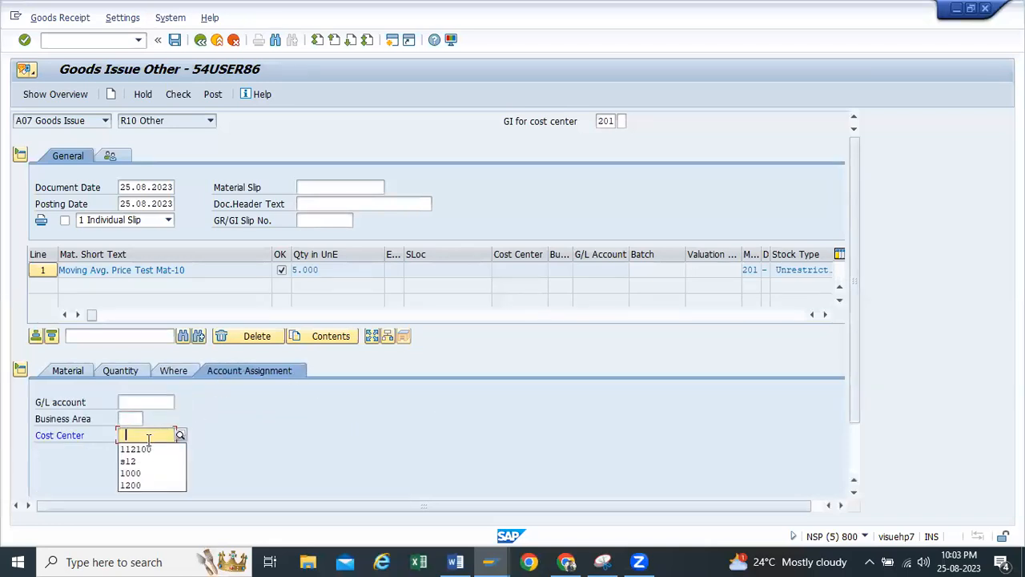
left_click(137, 449)
key("Return")
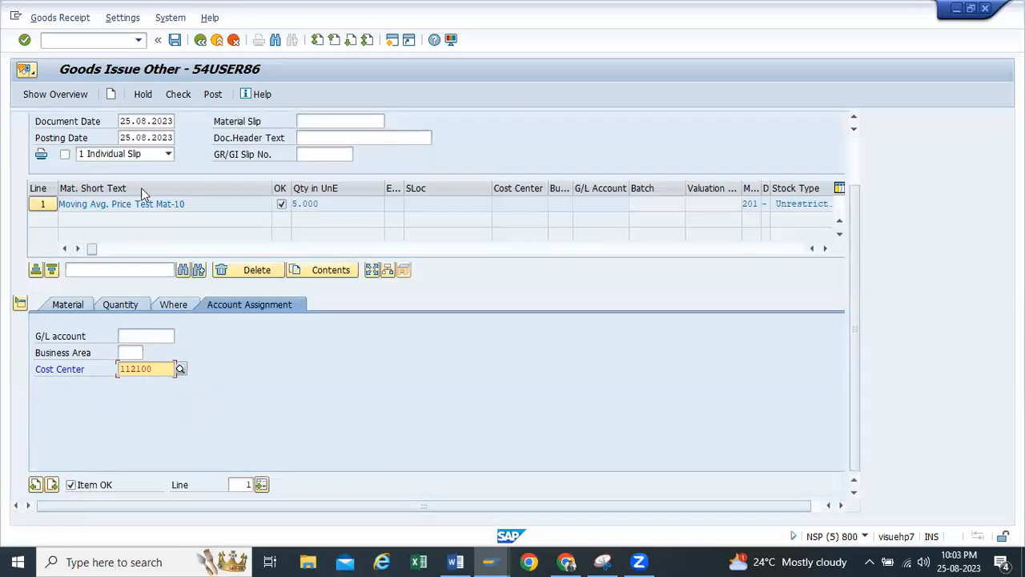
left_click(178, 95)
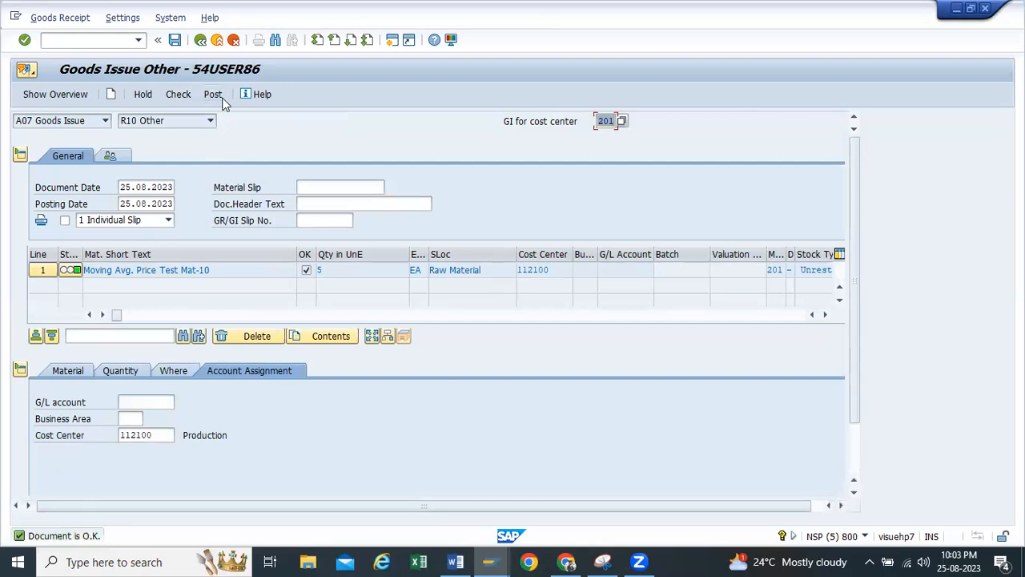
left_click(212, 96)
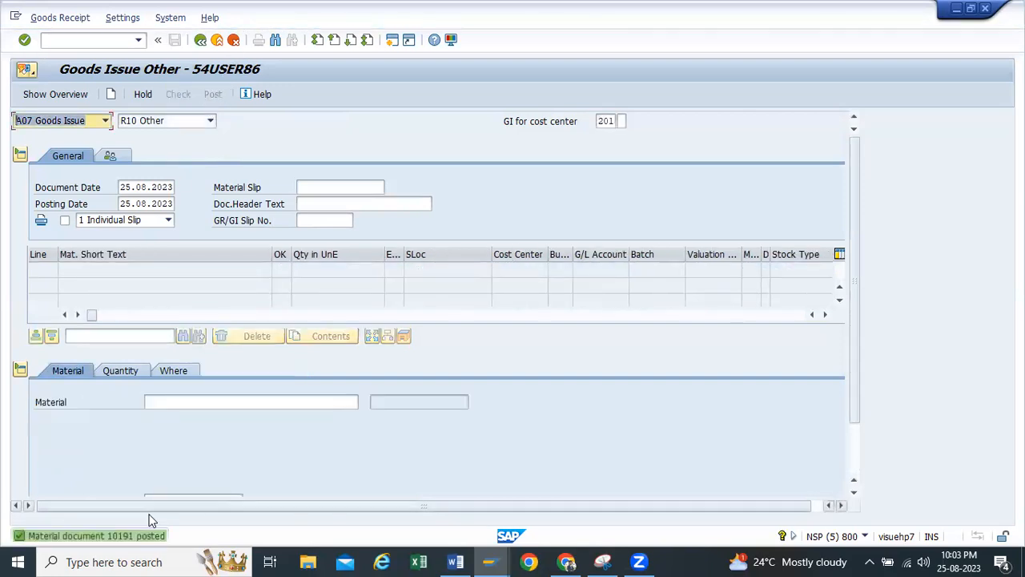
Refresh the stock overview of material 20167 to check its unrestricted stock after the goods issue
mouse_move(486, 560)
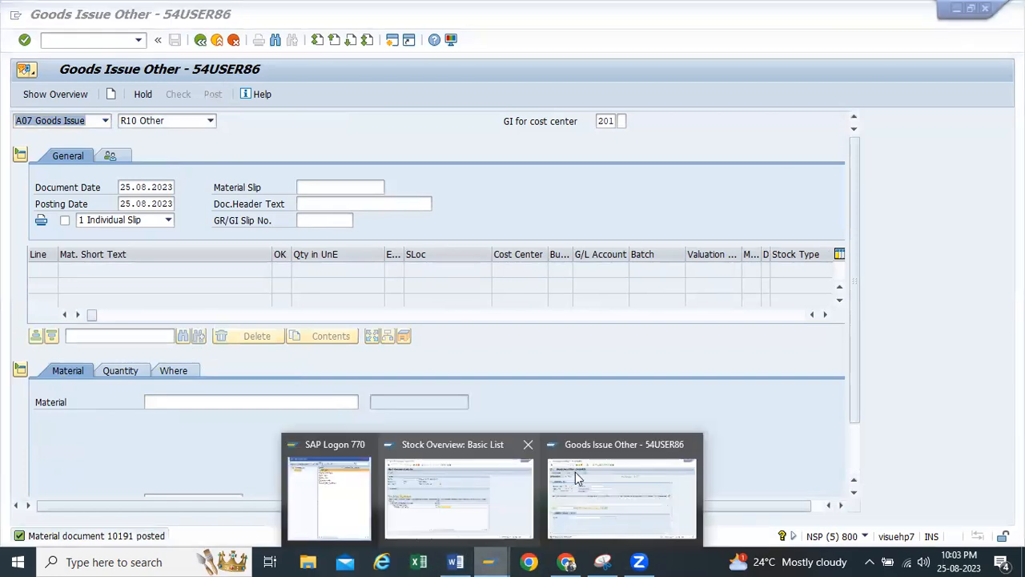
left_click(436, 476)
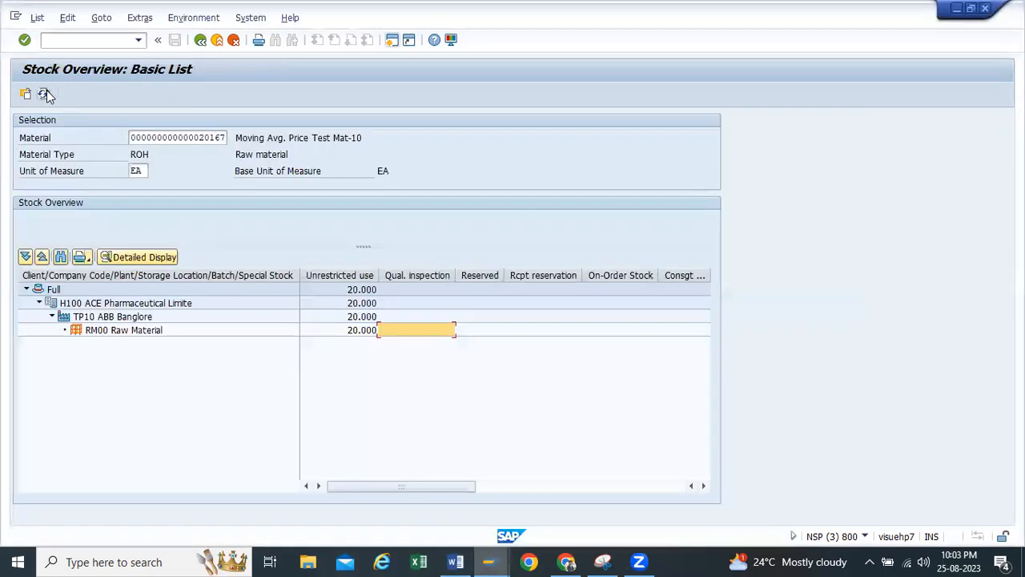
left_click(43, 93)
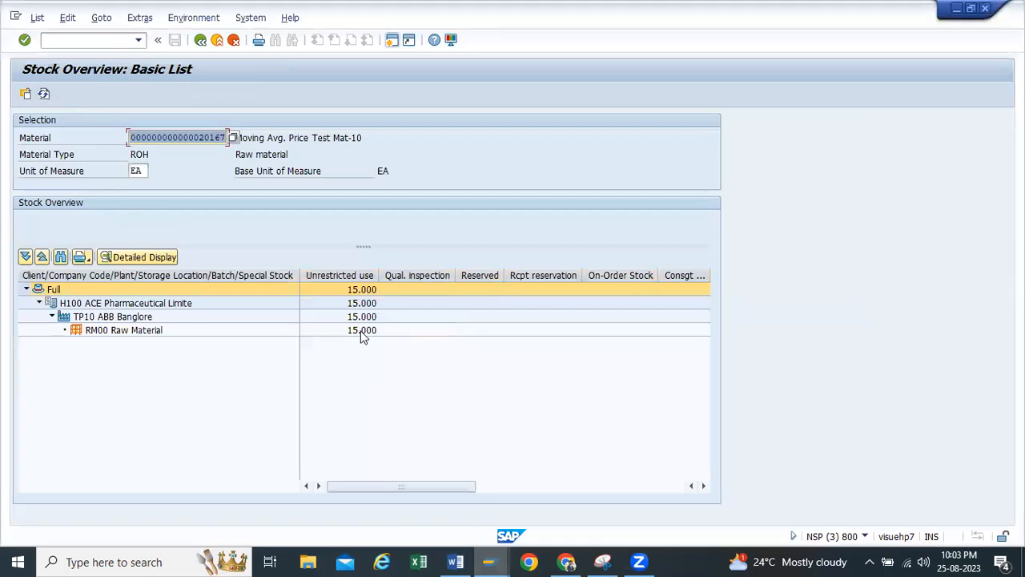
Open the view selection for material 20167 in the material display transaction mm03
mouse_move(489, 562)
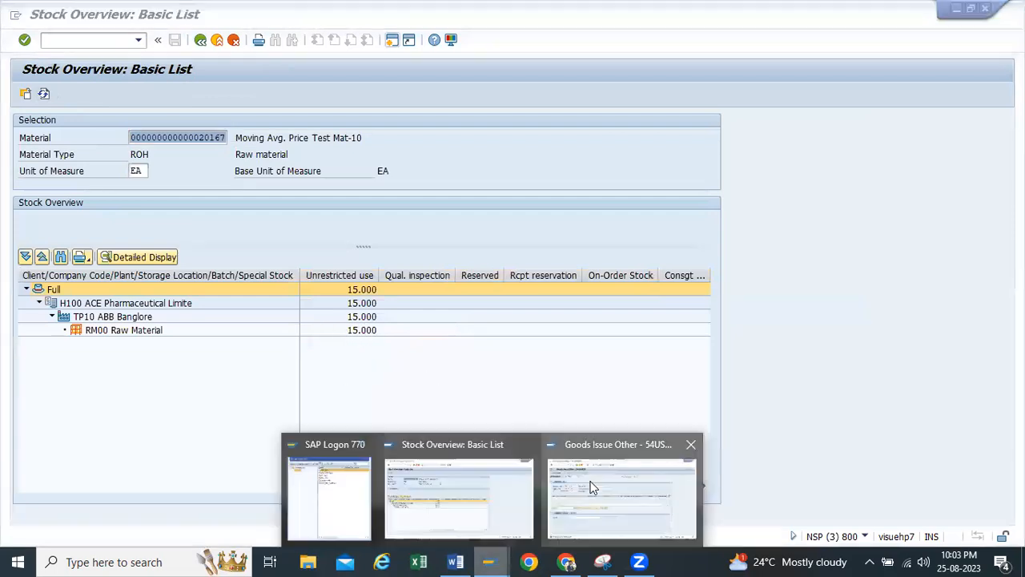
left_click(617, 497)
left_click(138, 40)
left_click(90, 55)
left_click(137, 41)
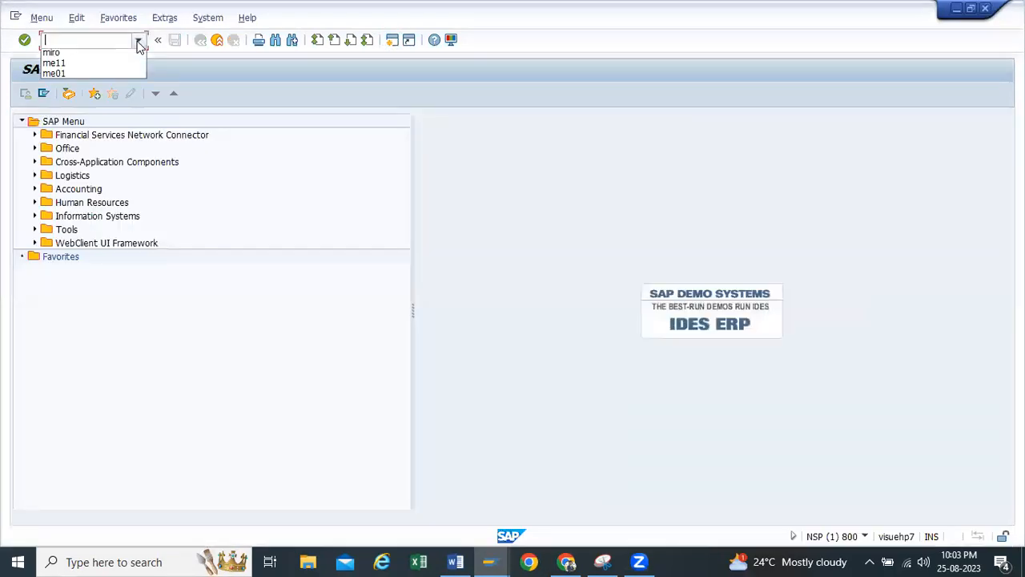
left_click(72, 76)
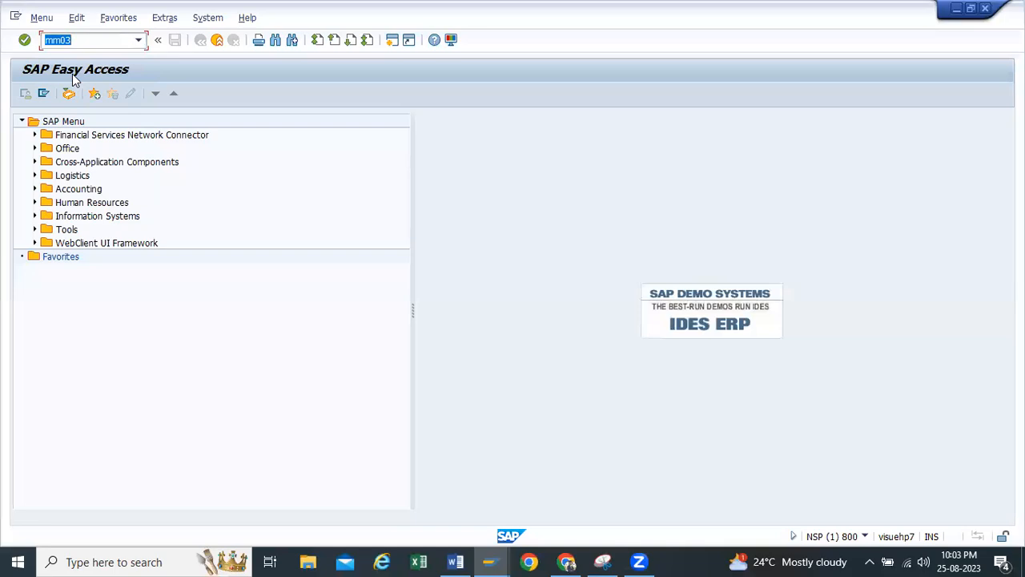
key("Return")
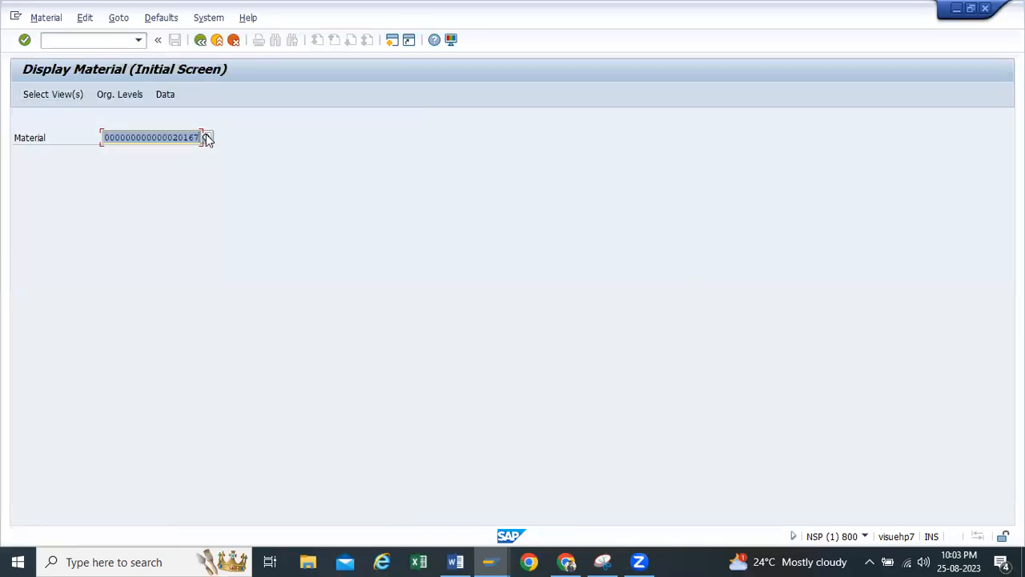
key("Return")
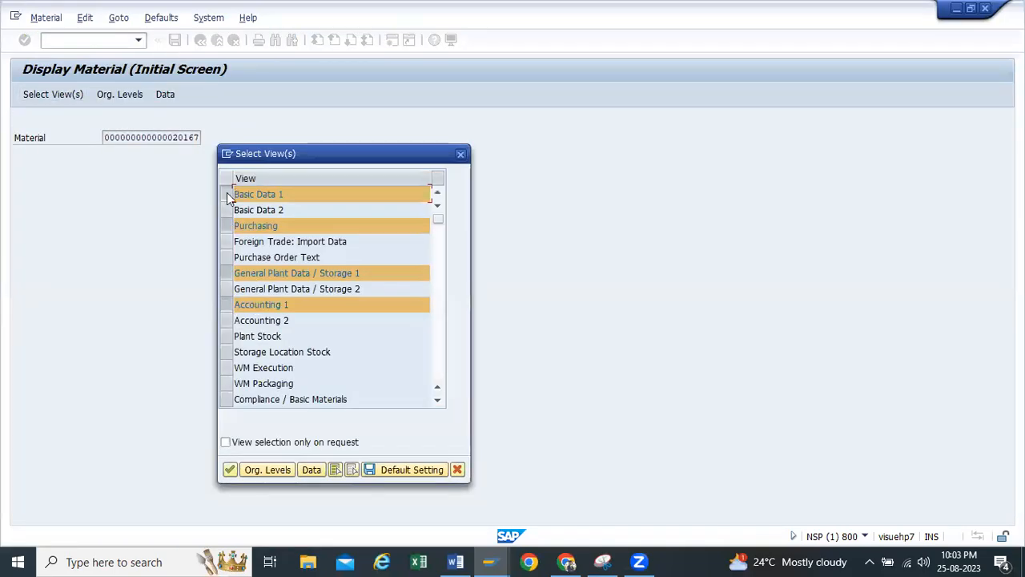
Display only the Accounting 1 view of the material for plant TP10 and check its moving price
left_click(228, 194)
left_click(226, 225)
left_click(226, 272)
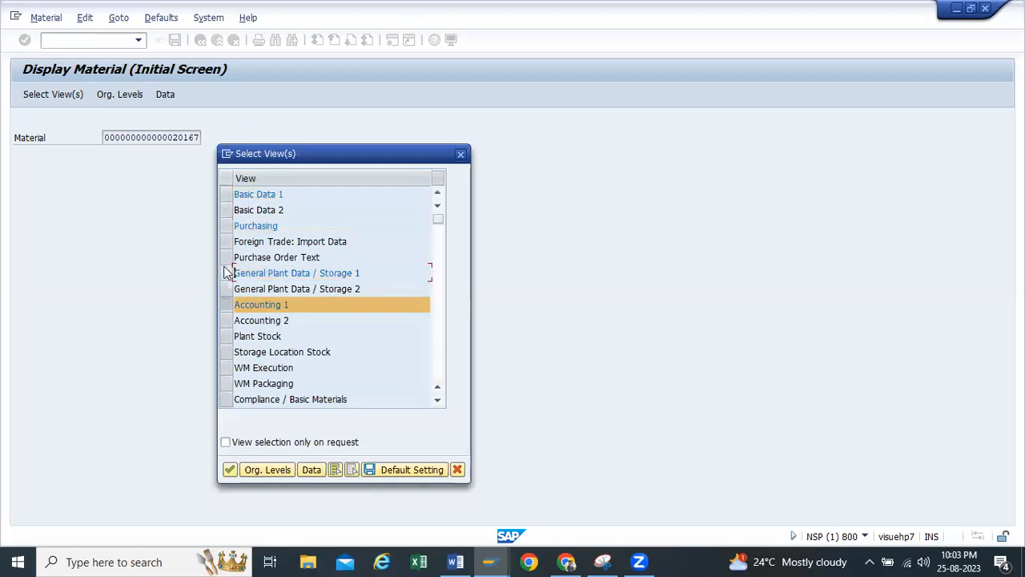
left_click(240, 466)
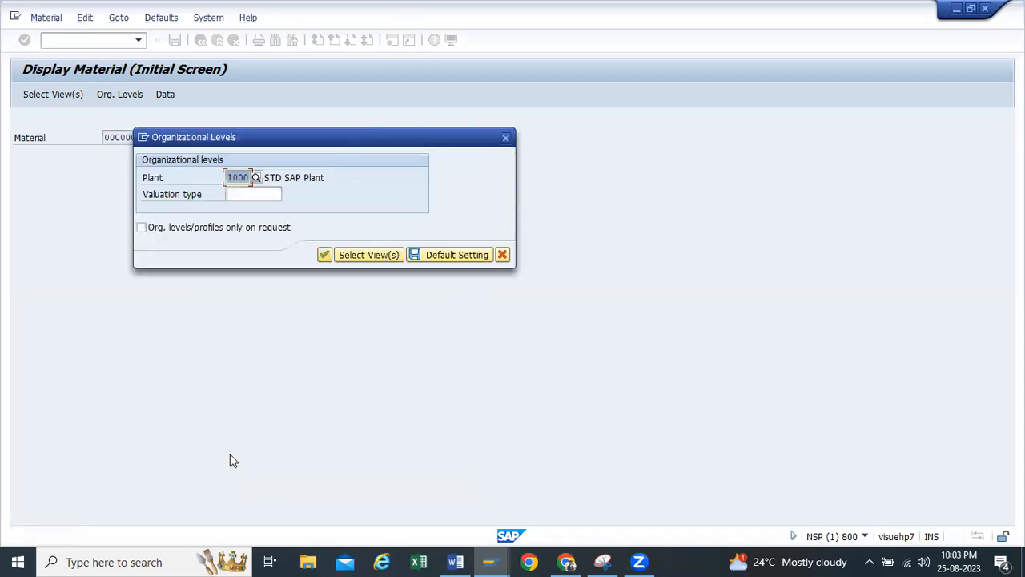
key("BackSpace")
left_click(236, 193)
left_click(321, 251)
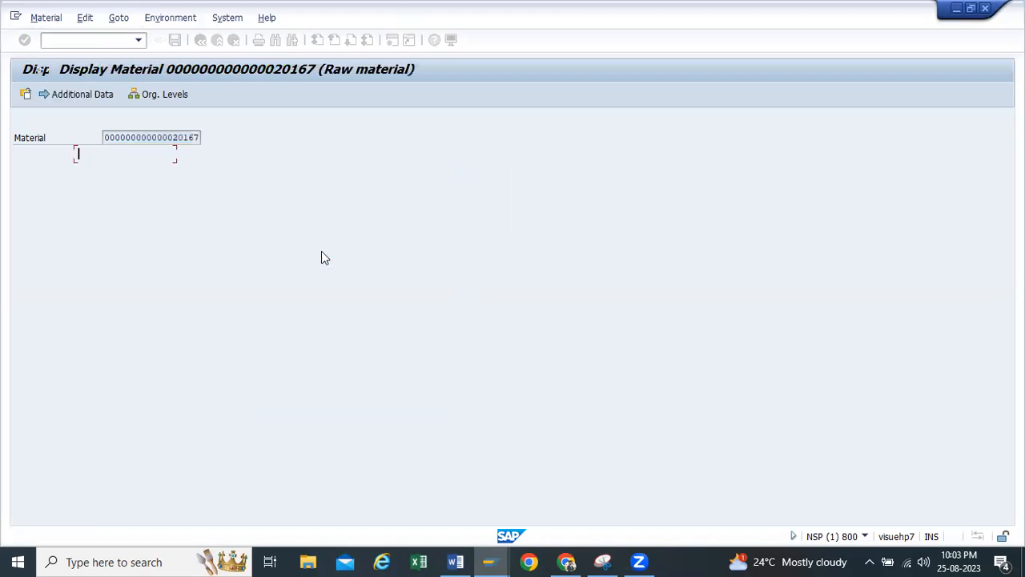
left_click_drag(189, 368, 1, 369)
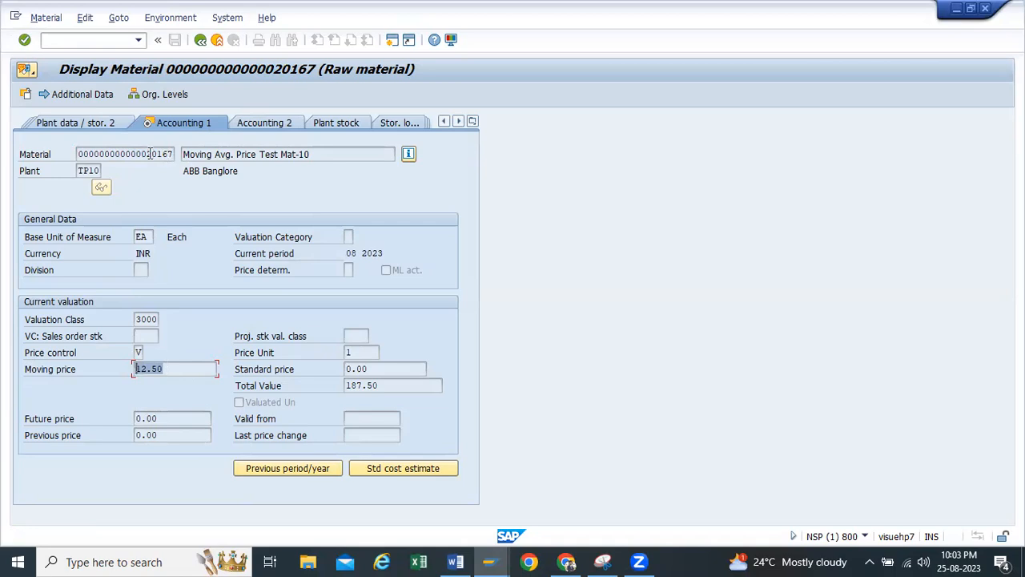
left_click_drag(146, 154, 179, 153)
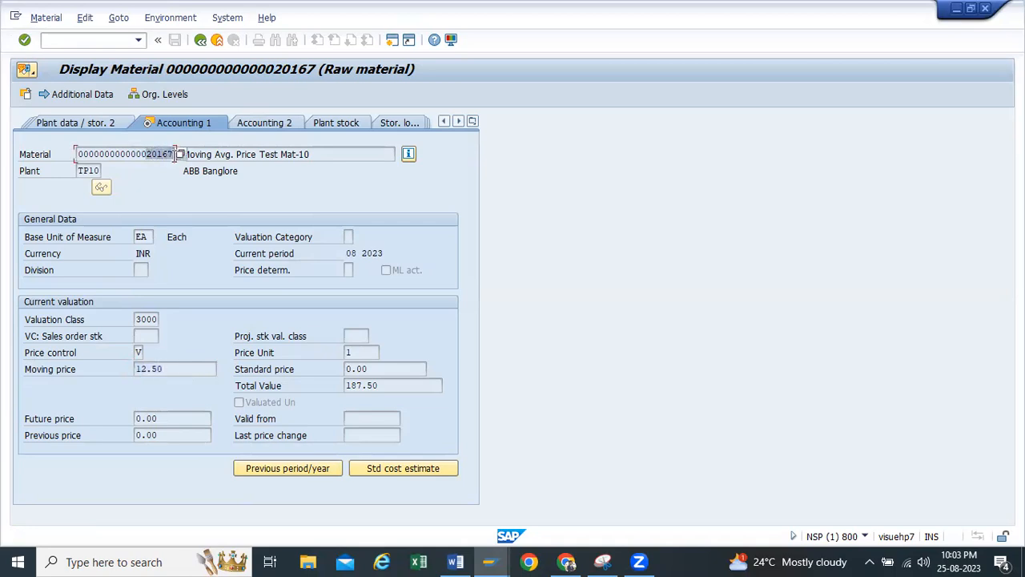
Start the create purchase order transaction me21n in a new session
left_click(392, 40)
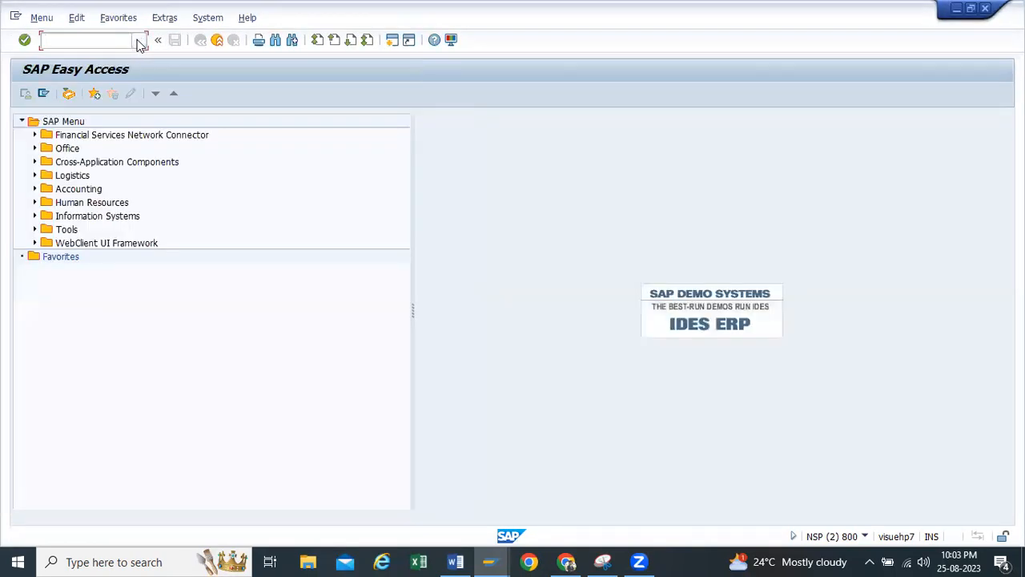
left_click(137, 40)
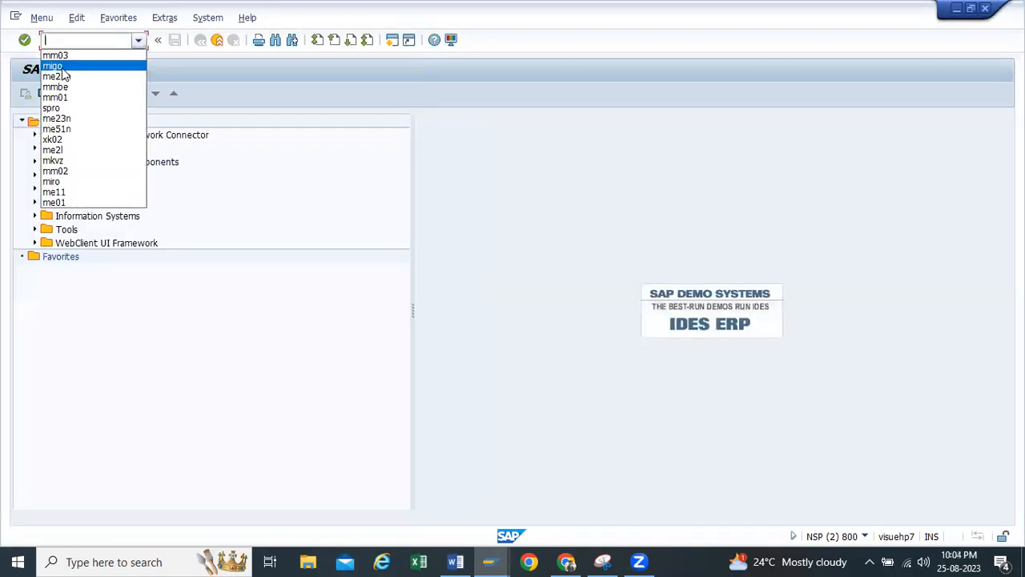
left_click(68, 83)
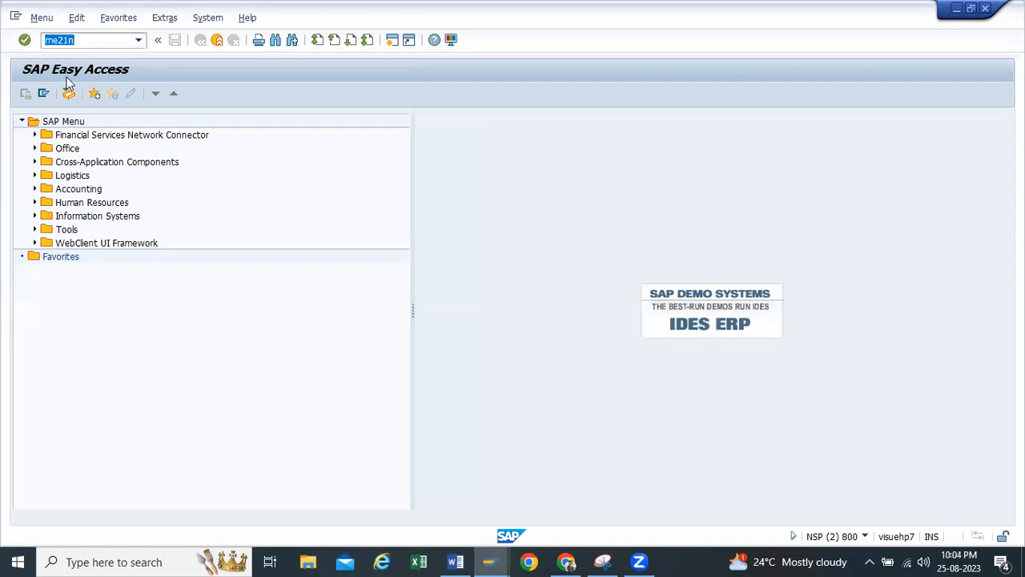
key("Return")
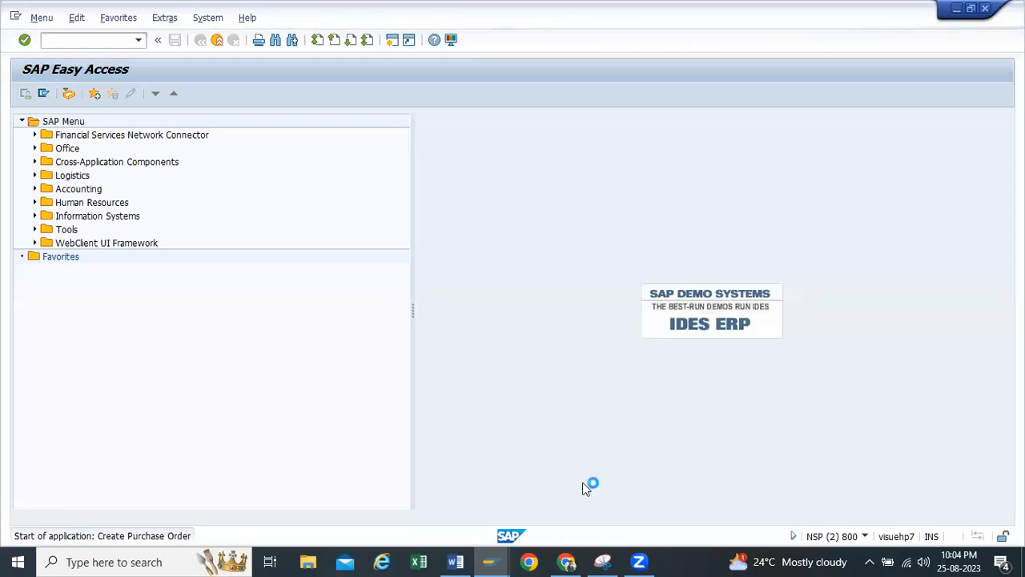
Check the total value of material 20167 in its Accounting 1 view and return to the new purchase order
left_click(491, 562)
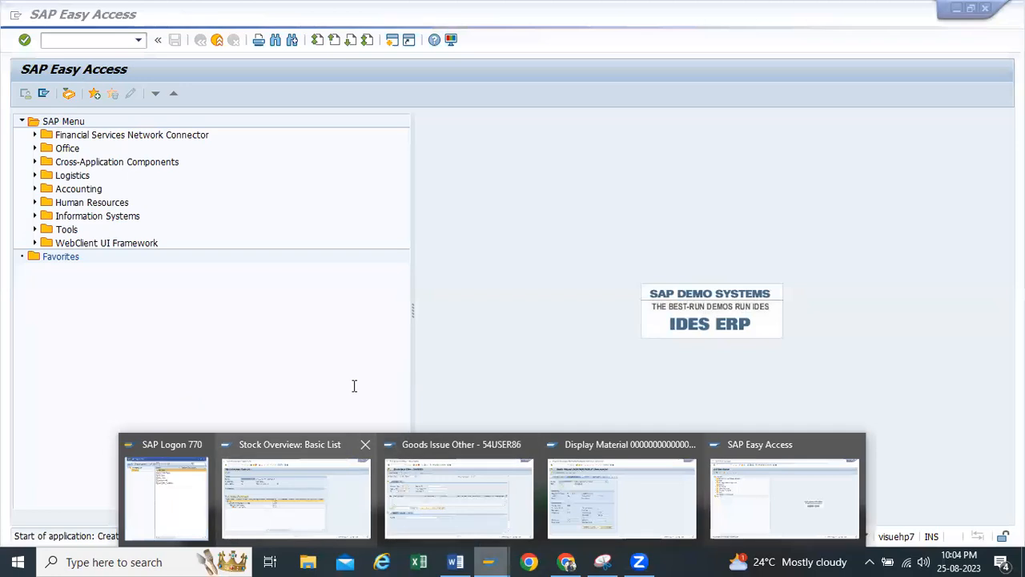
left_click(622, 497)
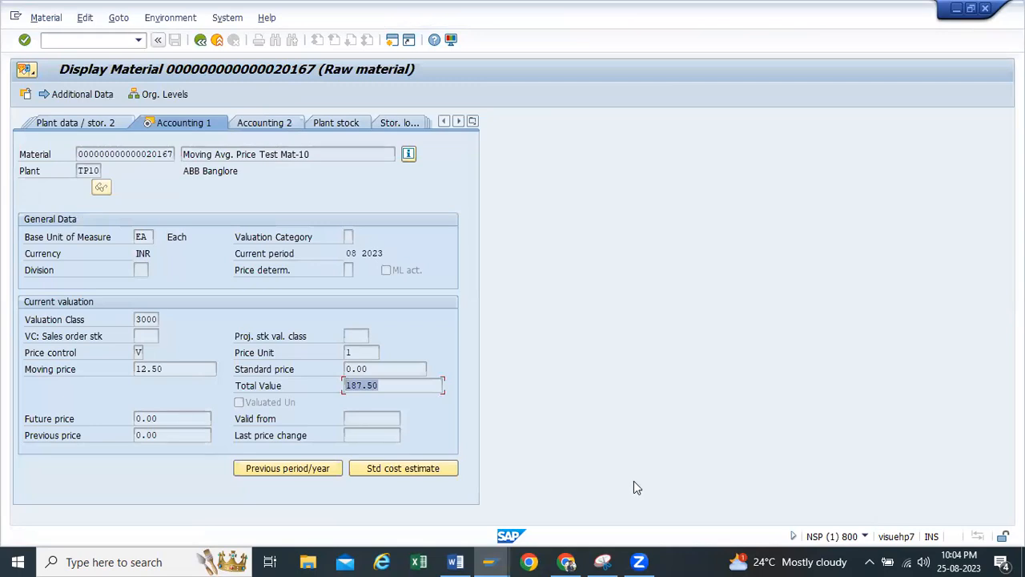
left_click(491, 562)
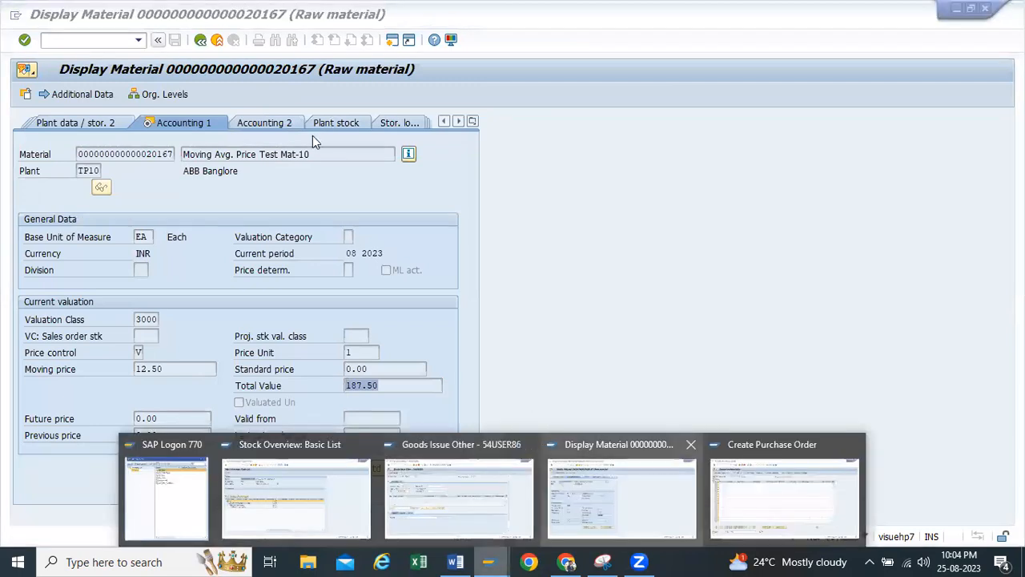
left_click(784, 498)
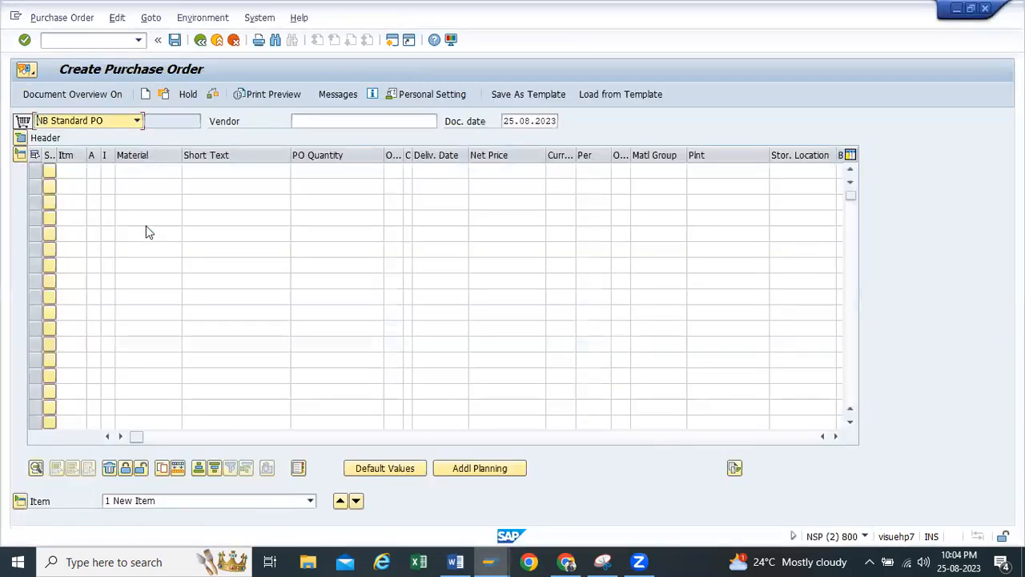
Enter Yashpal Enterprises' vendor number as the vendor of the standard purchase order
key("Tab")
key("ctrl+v")
left_click(123, 174)
key("Return")
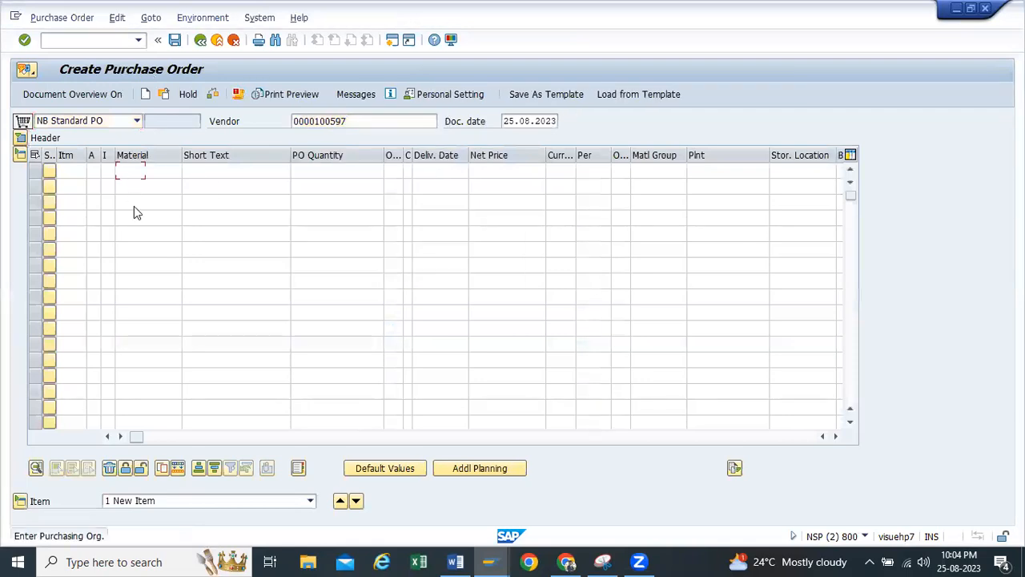
Set the order's purchasing organization to TP10, the purchasing group to TP1 and the company code to H100
key("space")
key("Down")
key("Tab")
key("space")
key("Down")
key("Tab")
key("space")
key("Down")
key("Return")
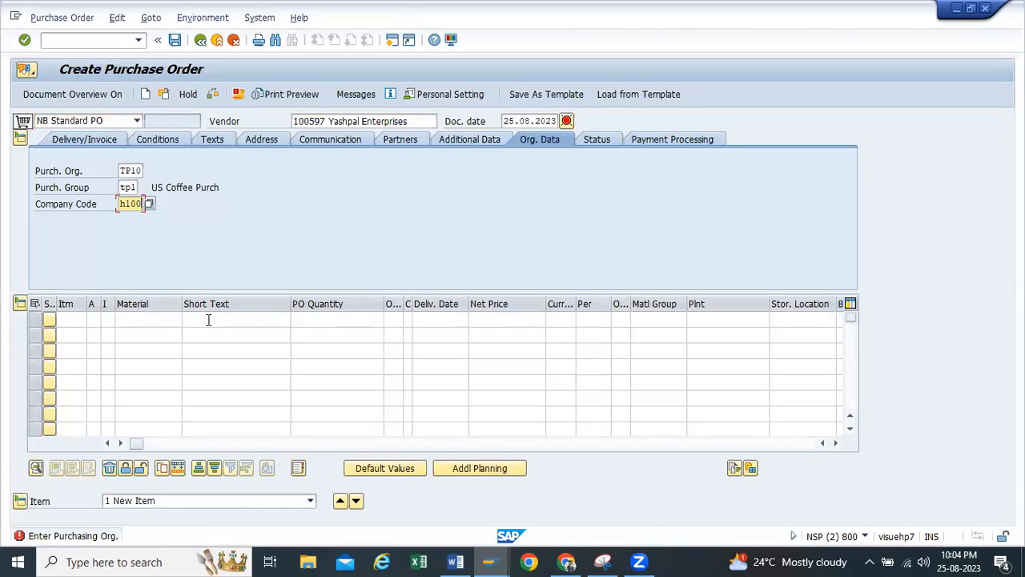
key("Return")
Add material 20167 as the first order item with a PO quantity of 10
key("space")
key("Down")
key("Return")
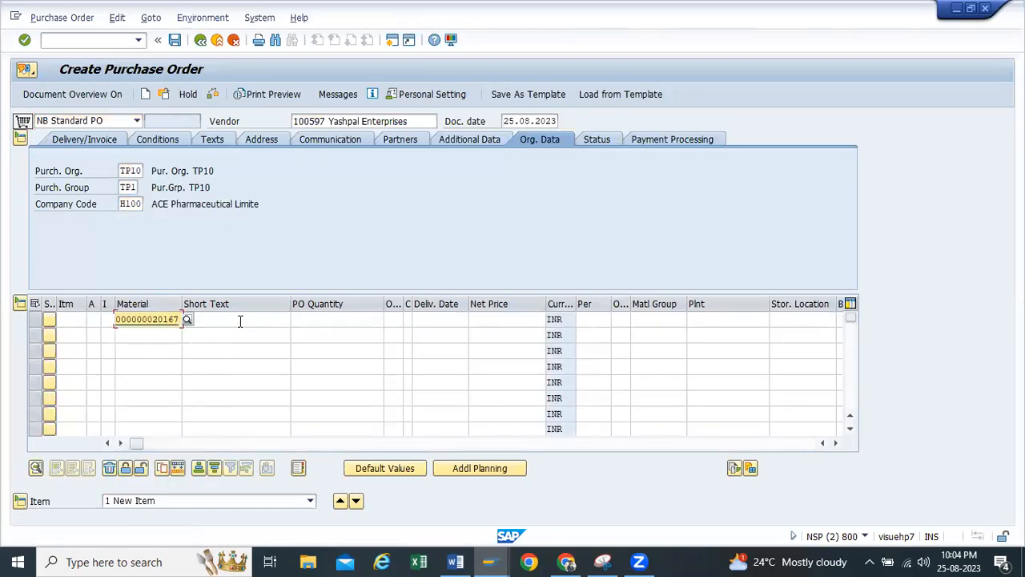
left_click(316, 325)
key("space")
key("Down")
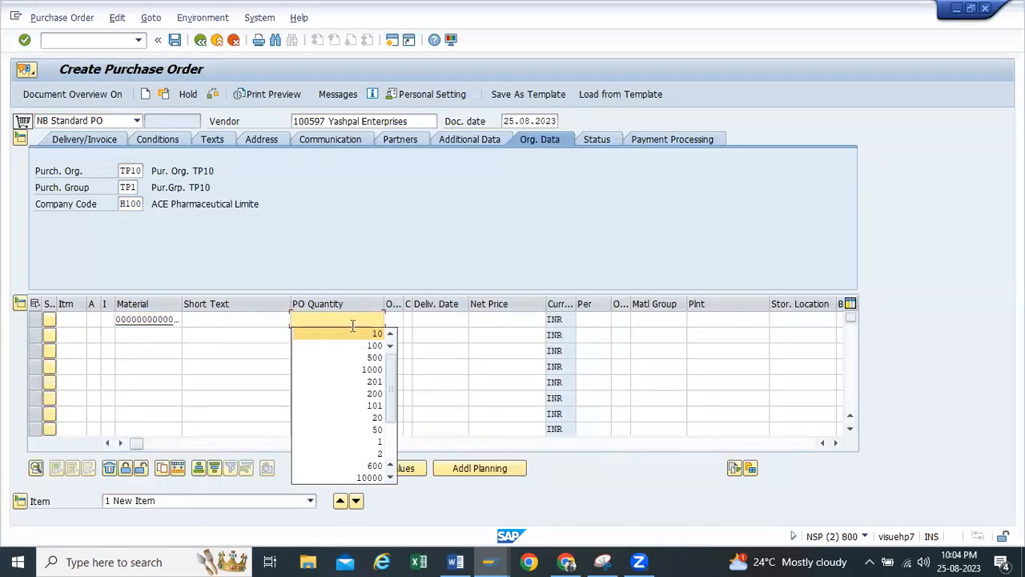
key("Return")
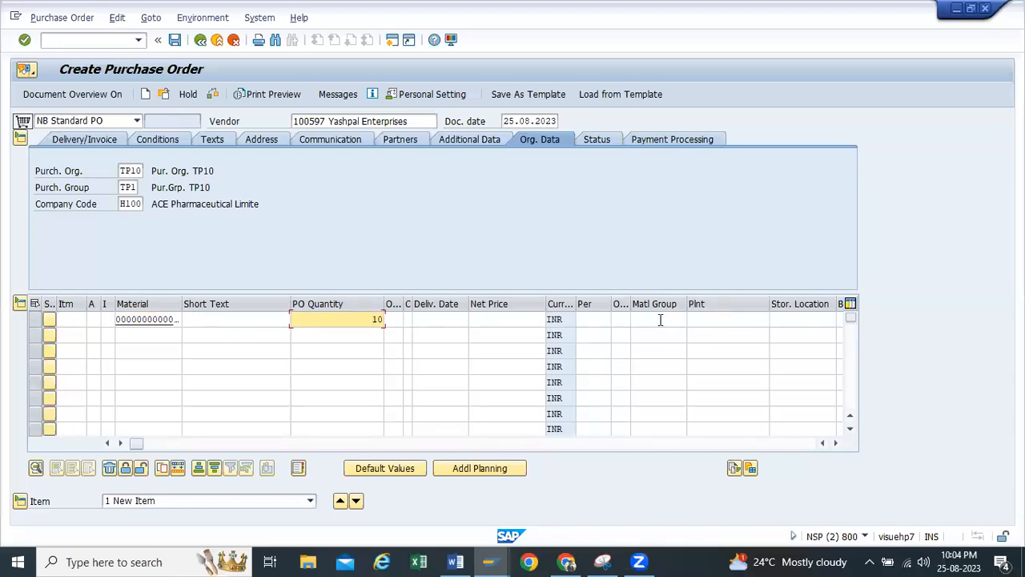
Set the order item's plant to TP10 and its storage location to RM00
left_click(703, 321)
key("space")
key("Down")
key("Return")
left_click(803, 322)
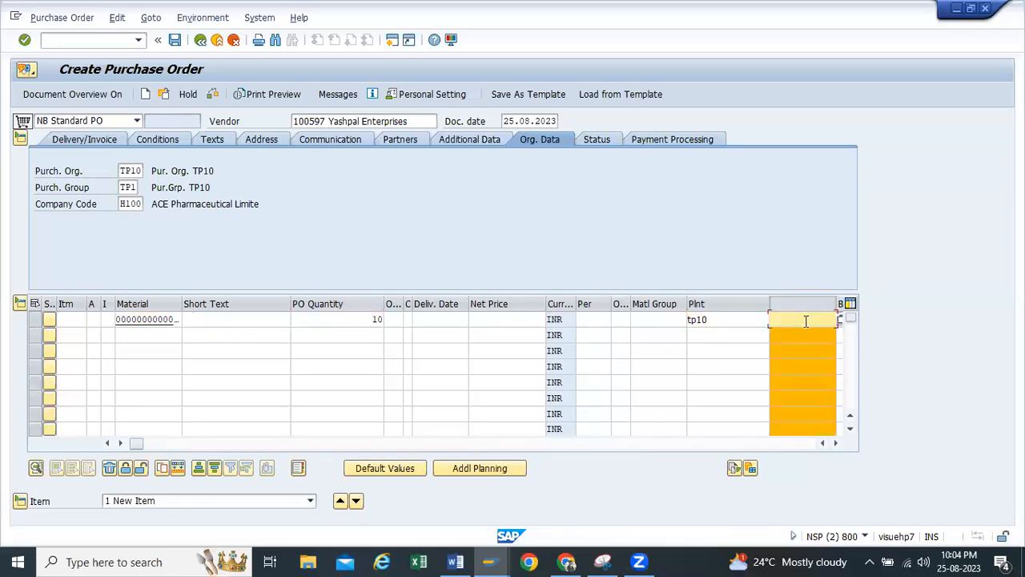
key("space")
key("Down")
key("Return")
key("Return")
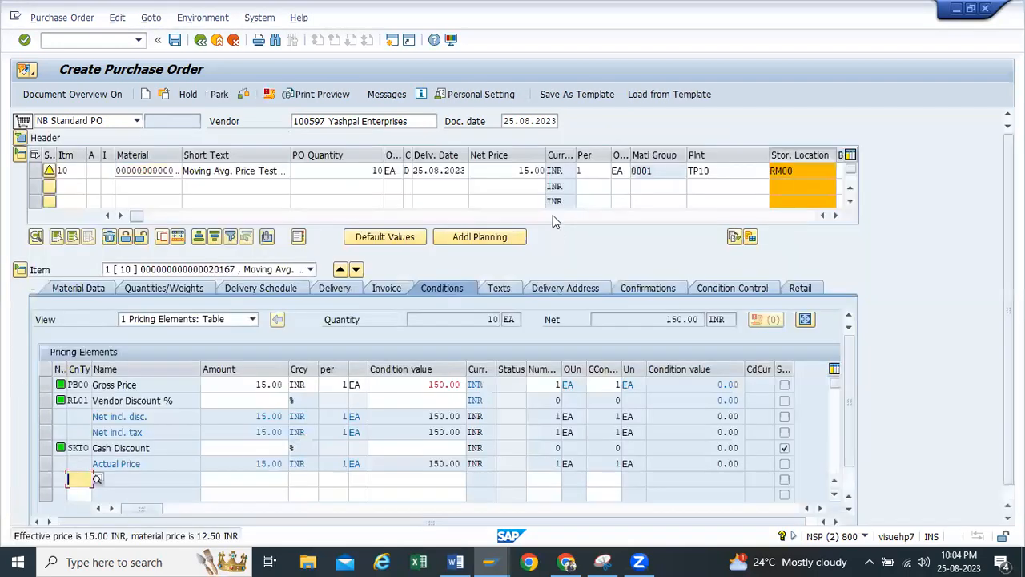
Set the order item's net price to 10 INR
double_click(552, 171)
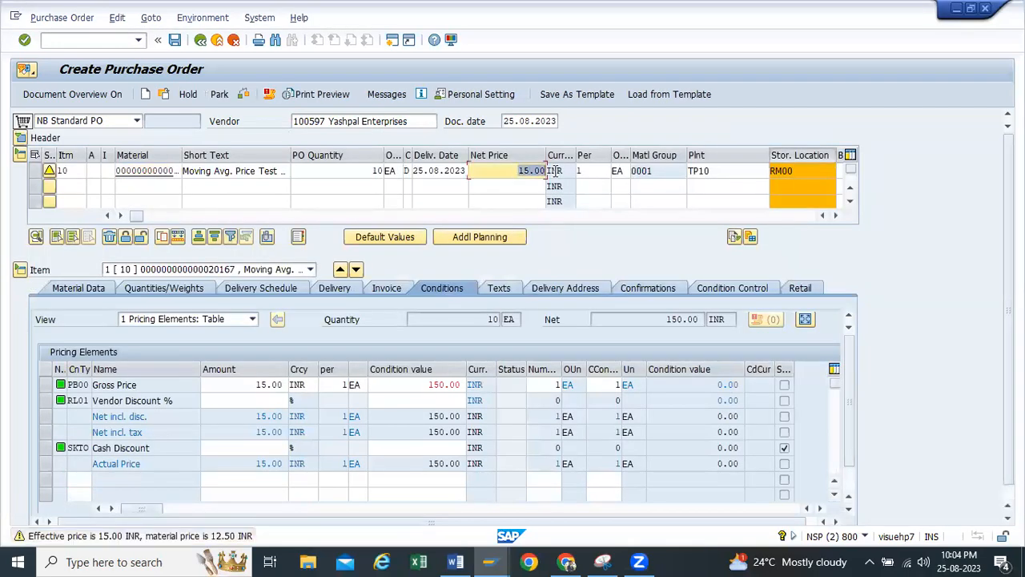
type("10")
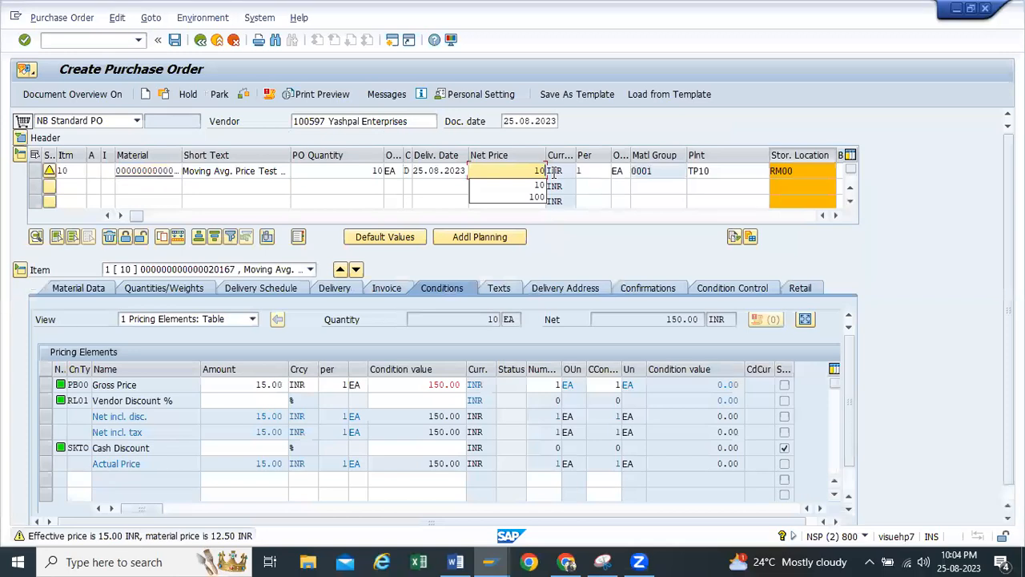
key("Return")
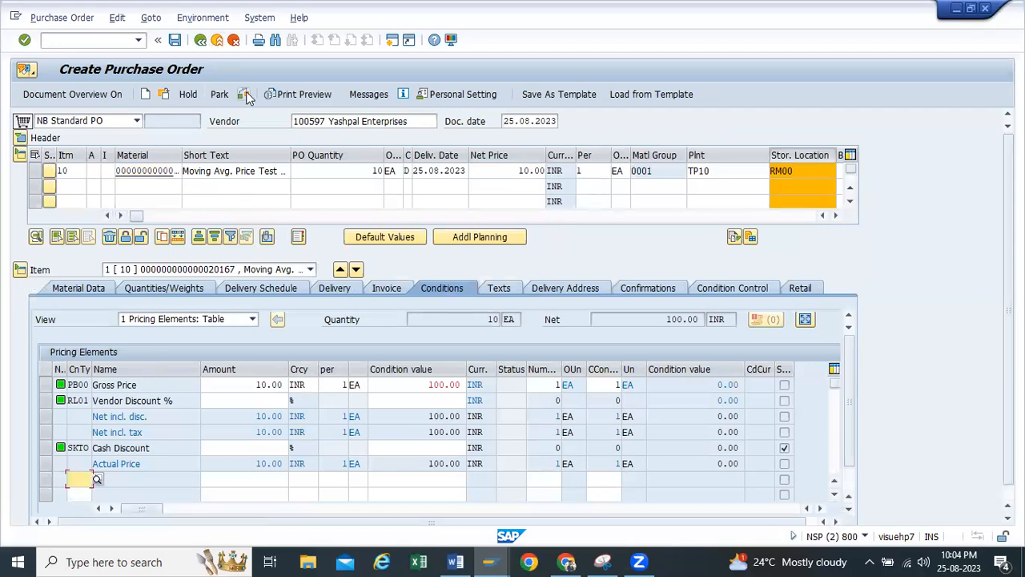
Check and save the purchase order, and copy the new order's number from its message details
left_click(246, 95)
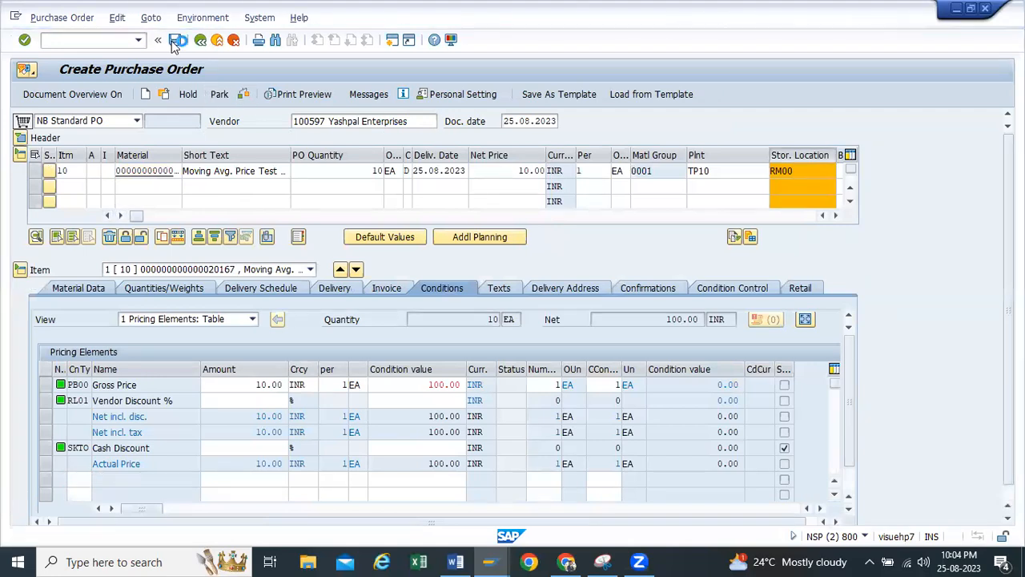
key("ctrl+s")
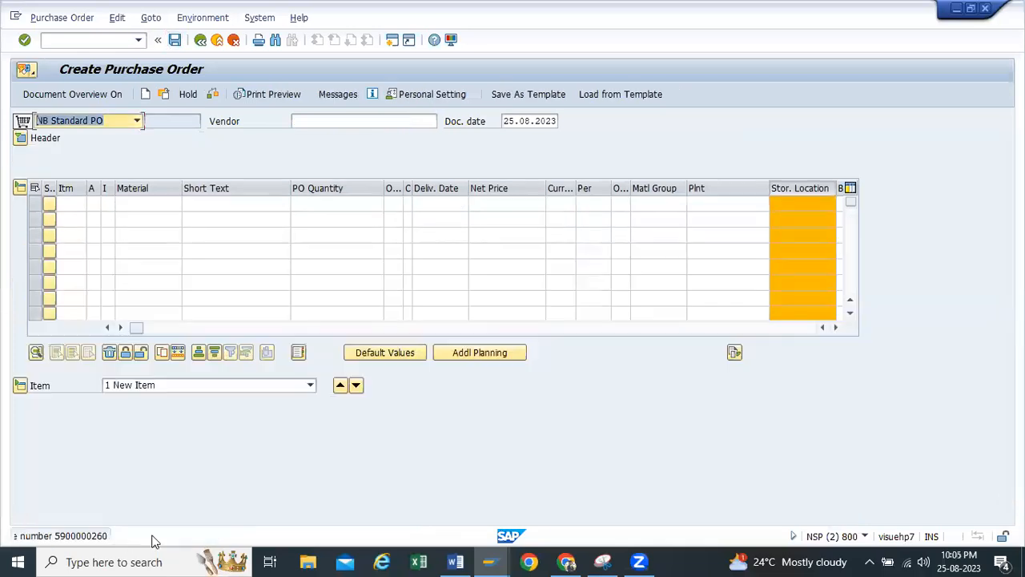
double_click(148, 537)
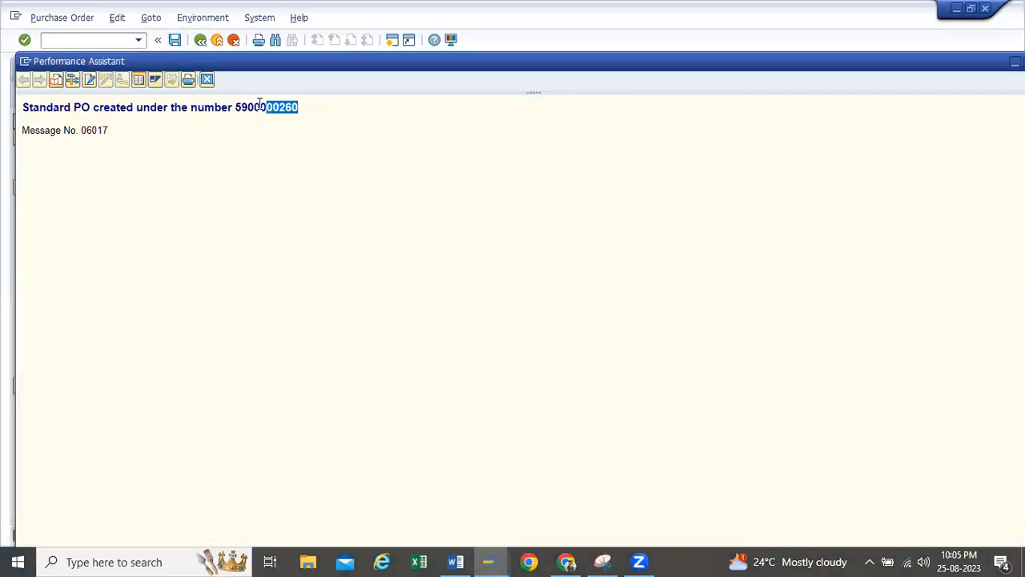
left_click_drag(260, 104, 234, 107)
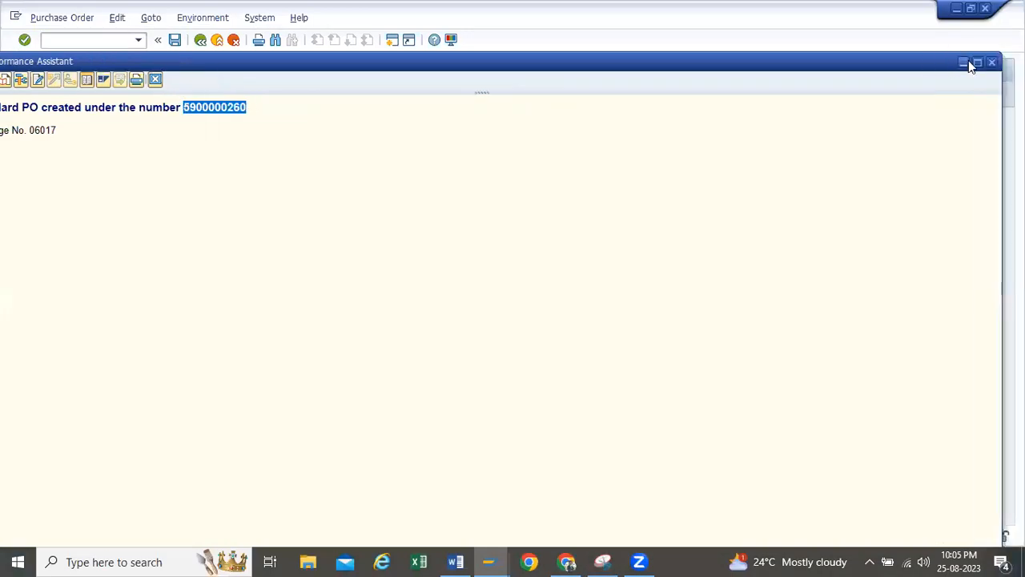
Leave purchase order creation and open the goods movement transaction migo in the same session
left_click(200, 40)
left_click(200, 40)
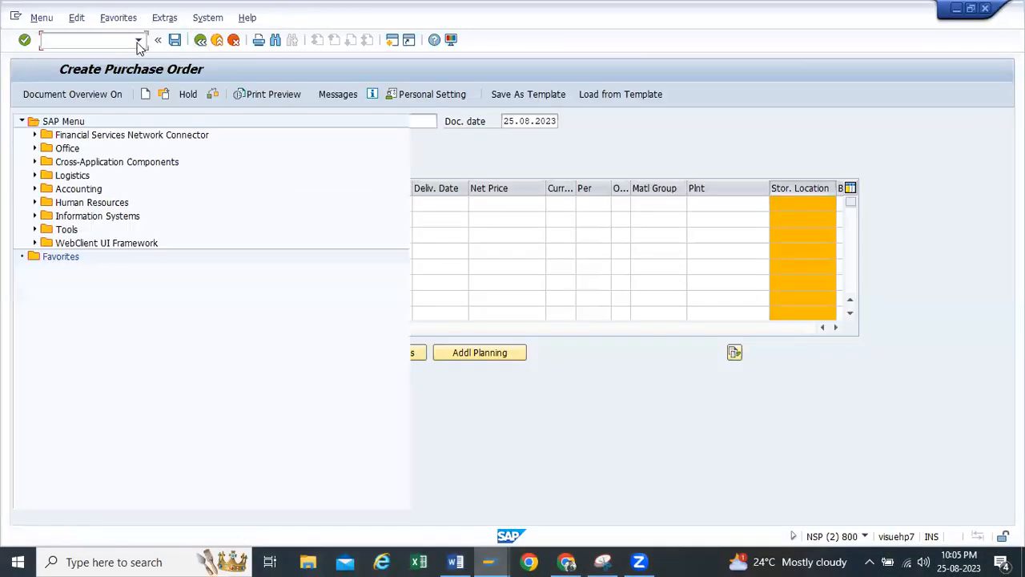
left_click(88, 40)
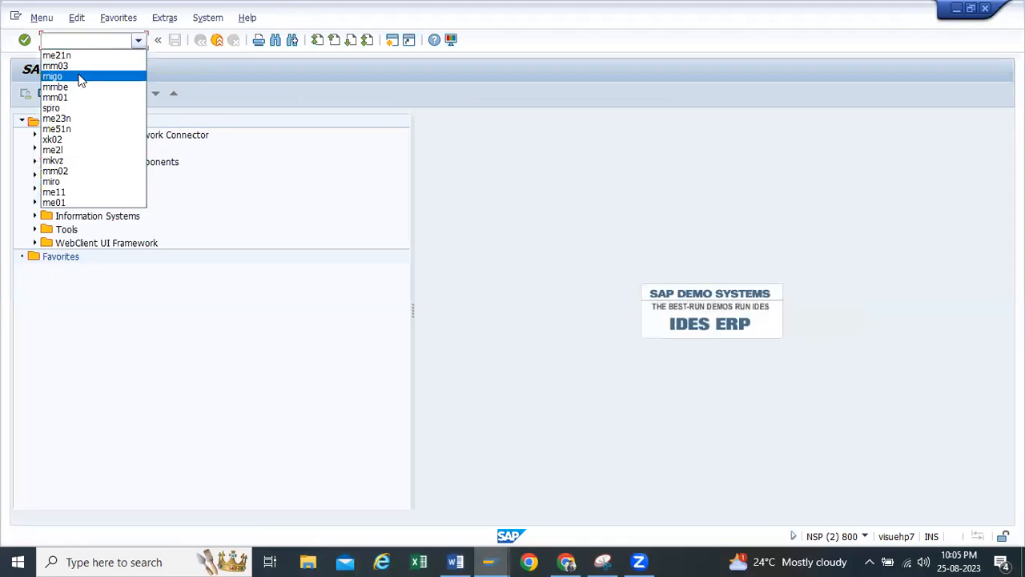
left_click(81, 76)
key("Return")
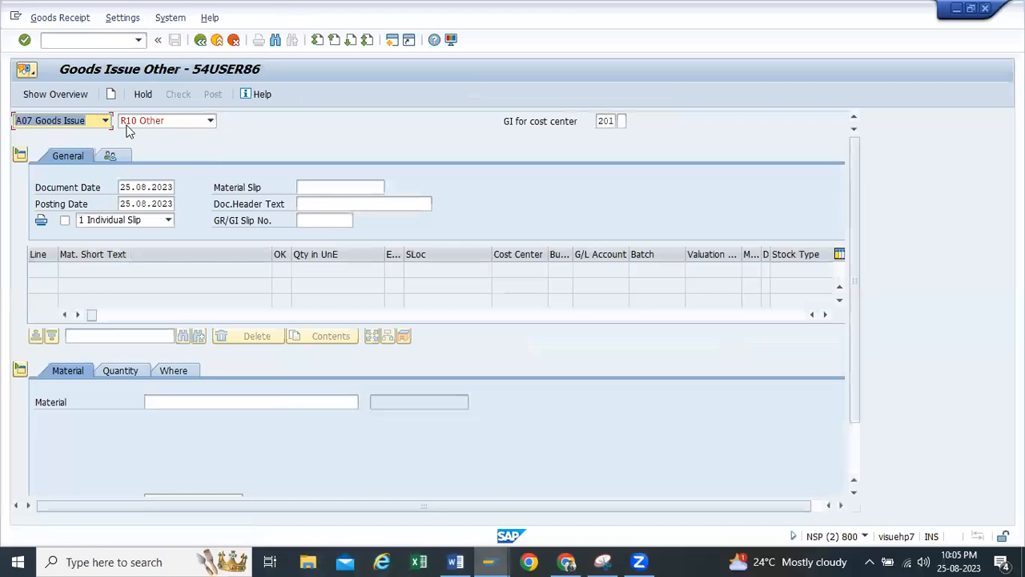
Post a goods receipt for the copied purchase order, marking its item OK and checking the document first
left_click(109, 123)
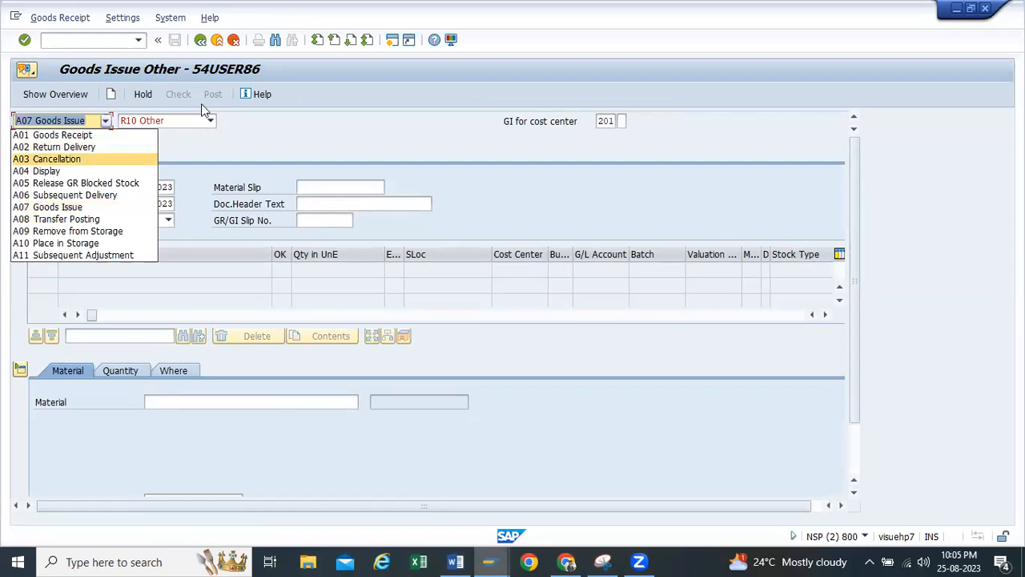
left_click(62, 135)
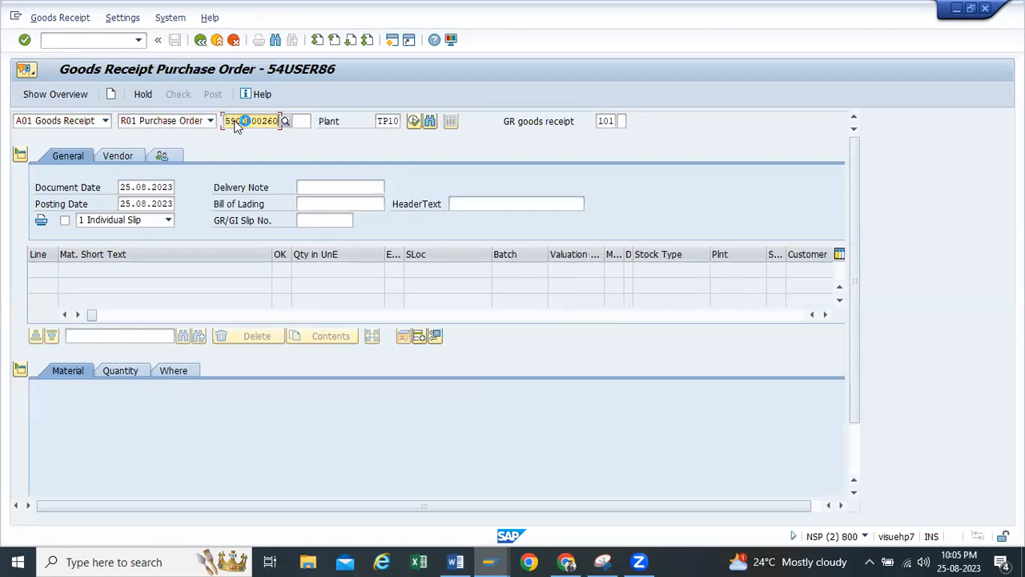
key("Return")
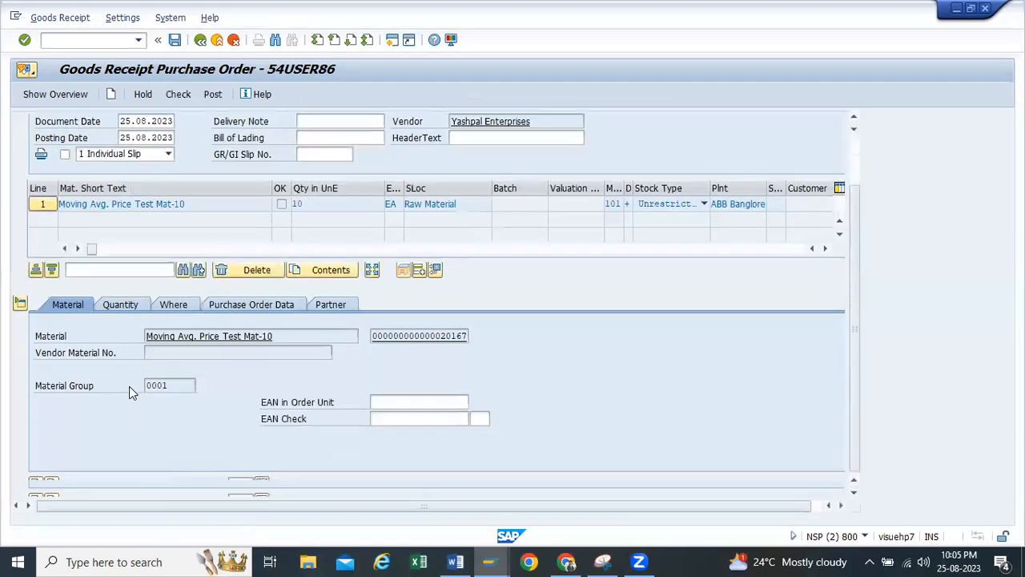
left_click(70, 484)
left_click(189, 95)
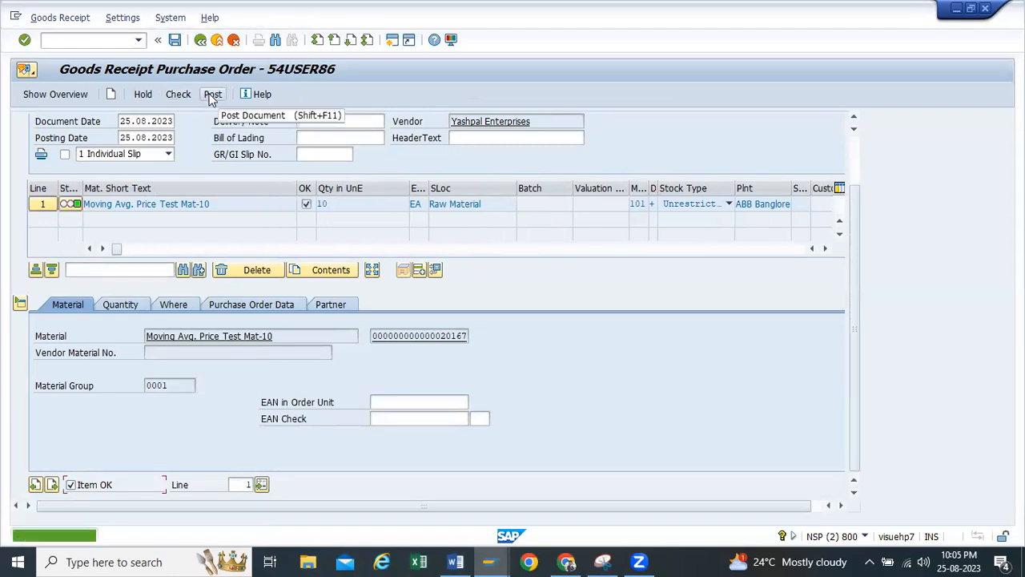
left_click(212, 95)
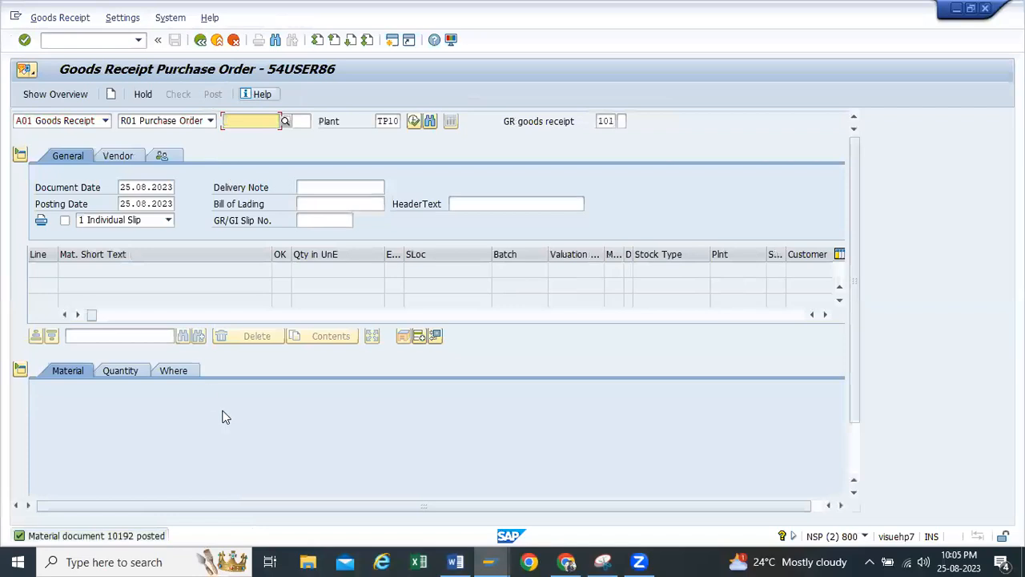
Switch to the stock overview of material 20167 and refresh it to check the unrestricted stock
left_click(489, 561)
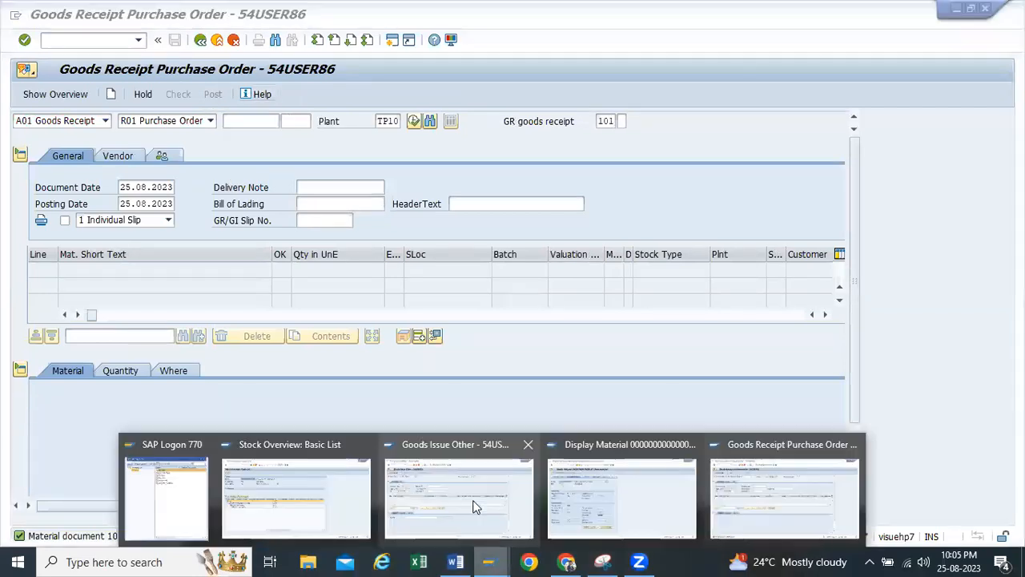
left_click(350, 483)
left_click(44, 94)
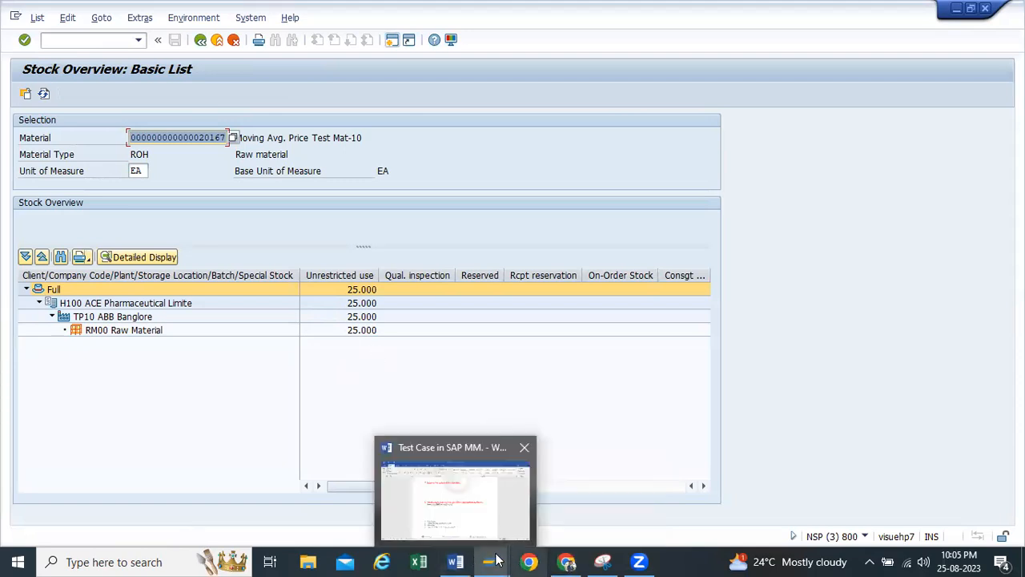
Redisplay material 20167 with only the Accounting 1 view selected for plant TP10
mouse_move(488, 561)
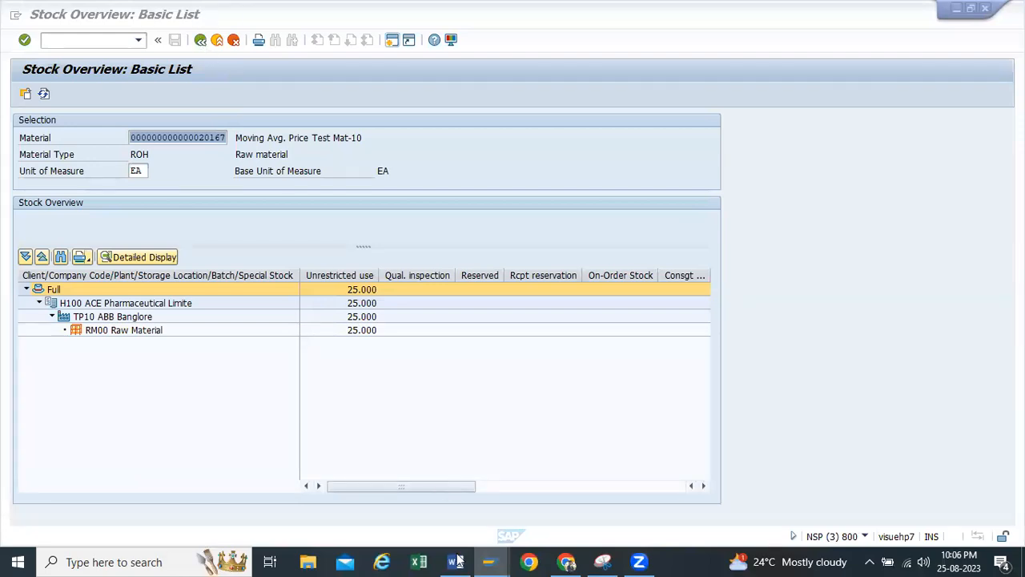
left_click(490, 561)
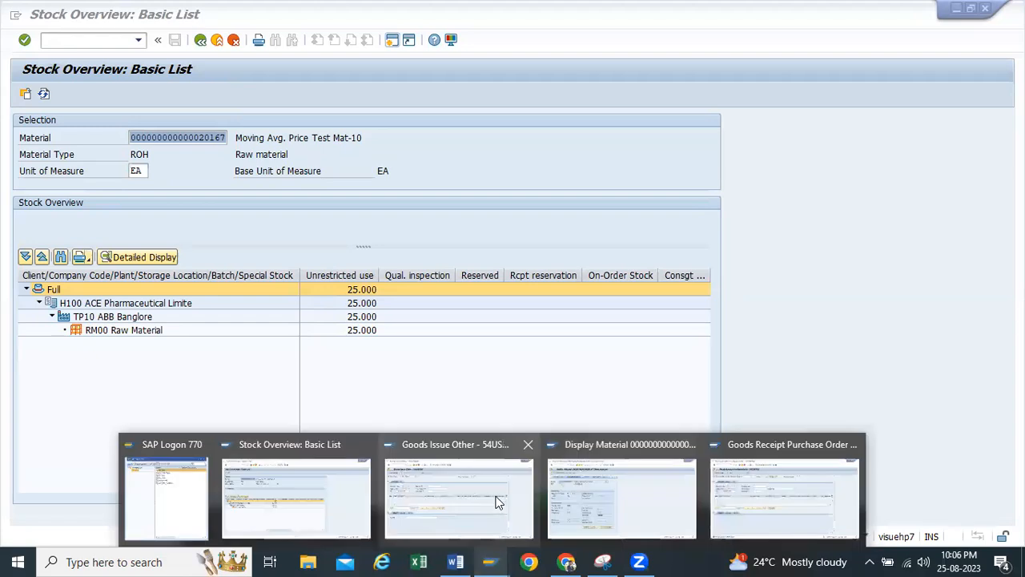
left_click(591, 485)
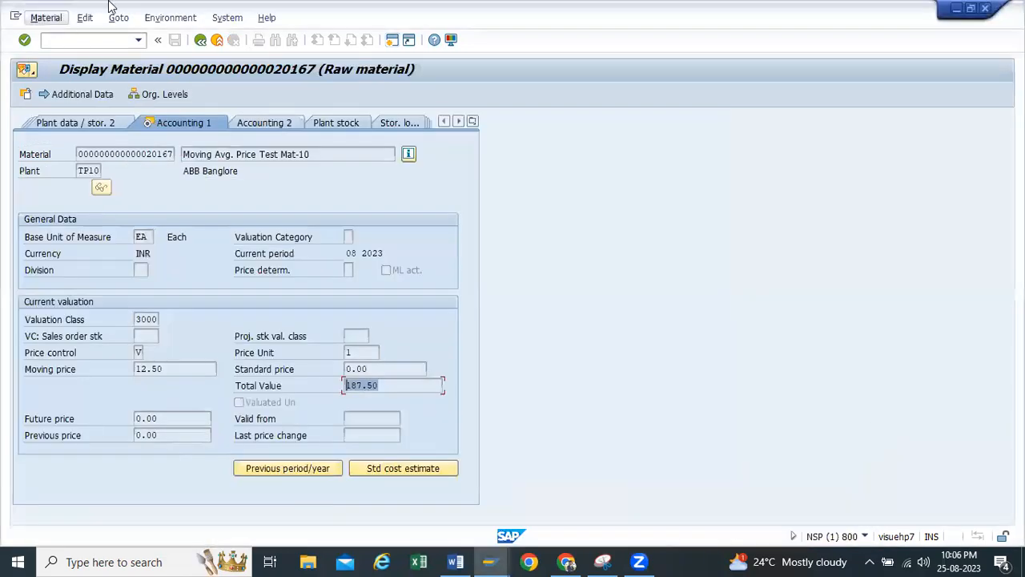
left_click(199, 41)
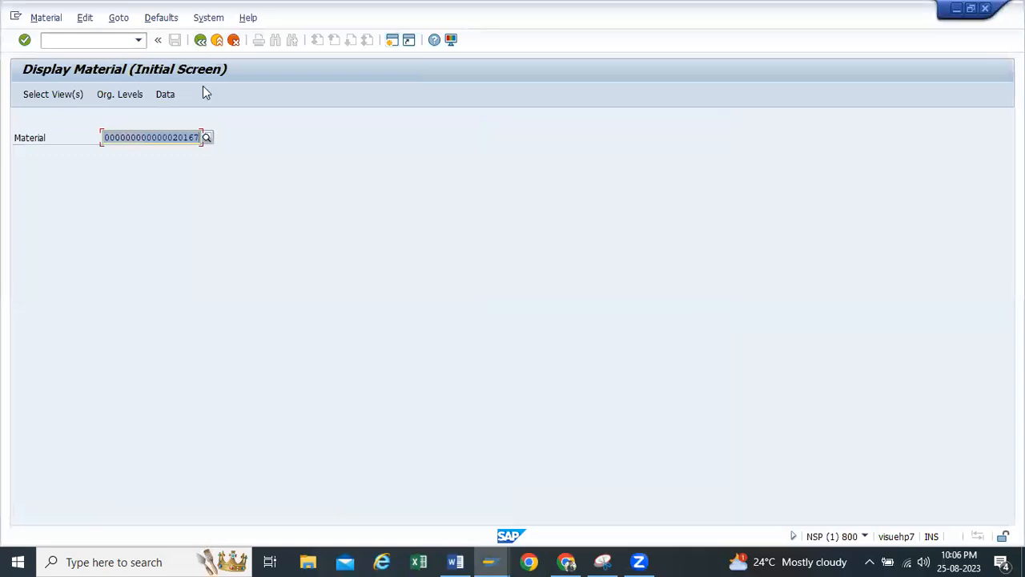
key("Return")
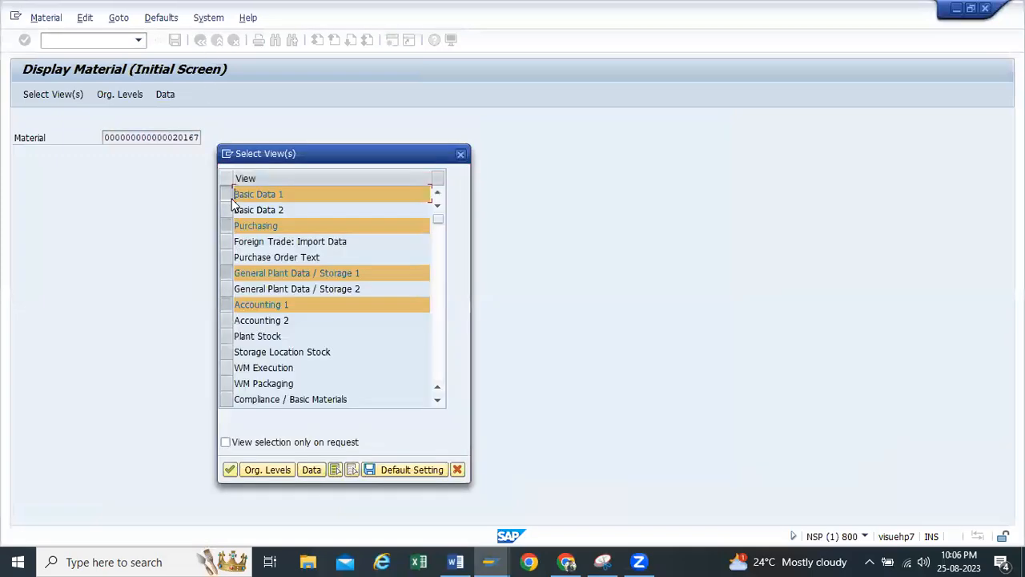
left_click(233, 194)
left_click(232, 226)
left_click(230, 272)
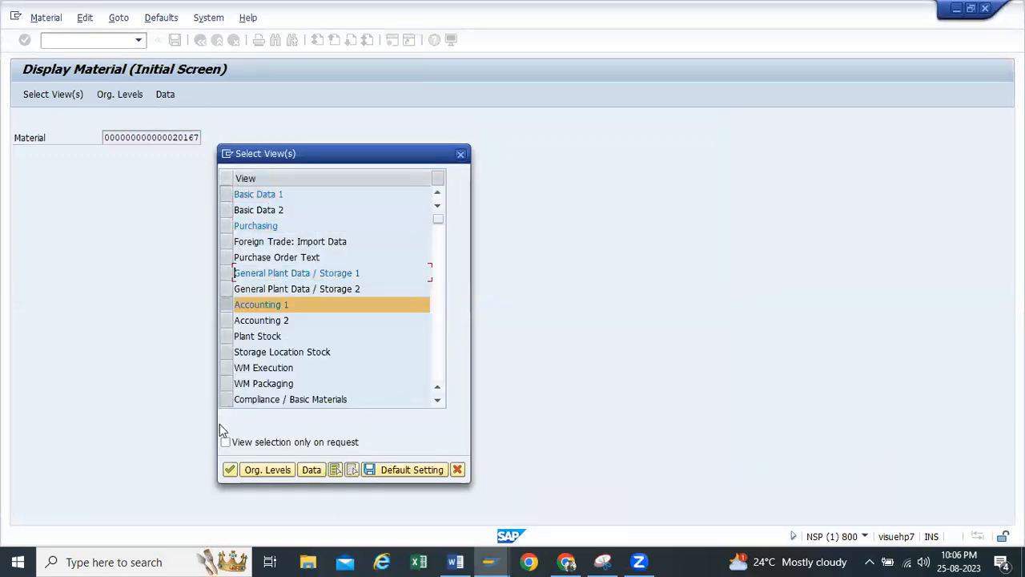
left_click(229, 470)
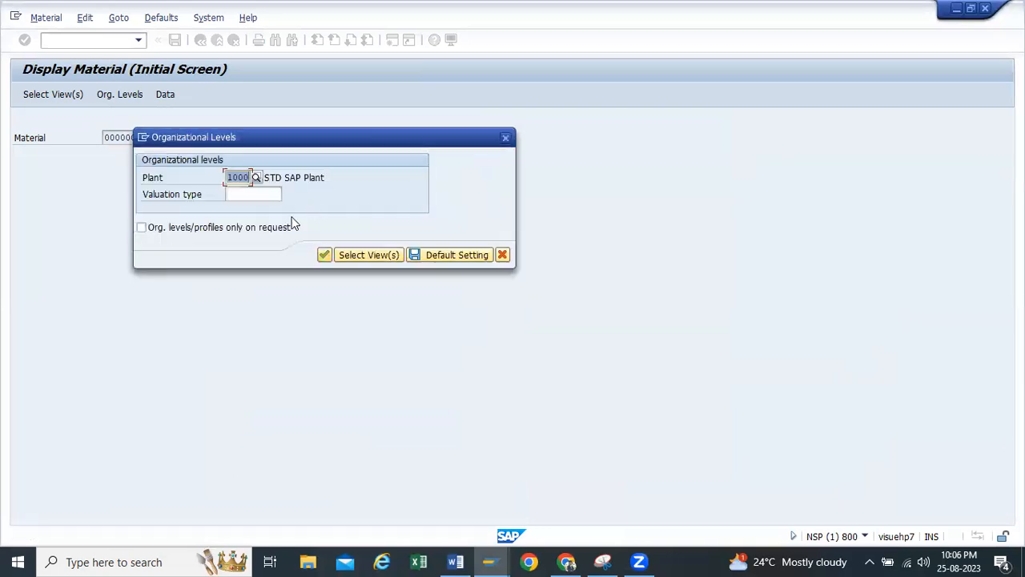
key("BackSpace")
type("TP10")
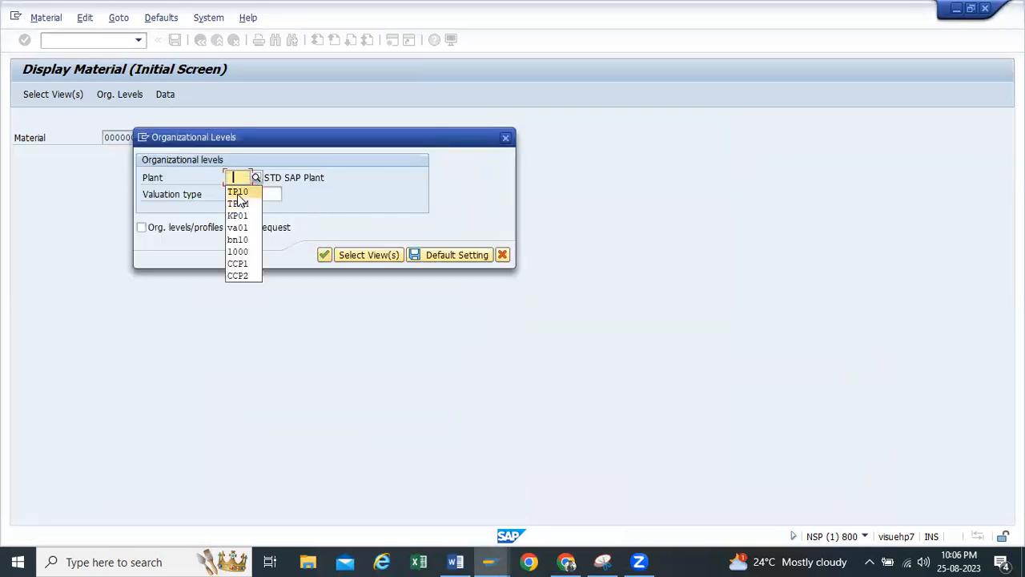
left_click(325, 253)
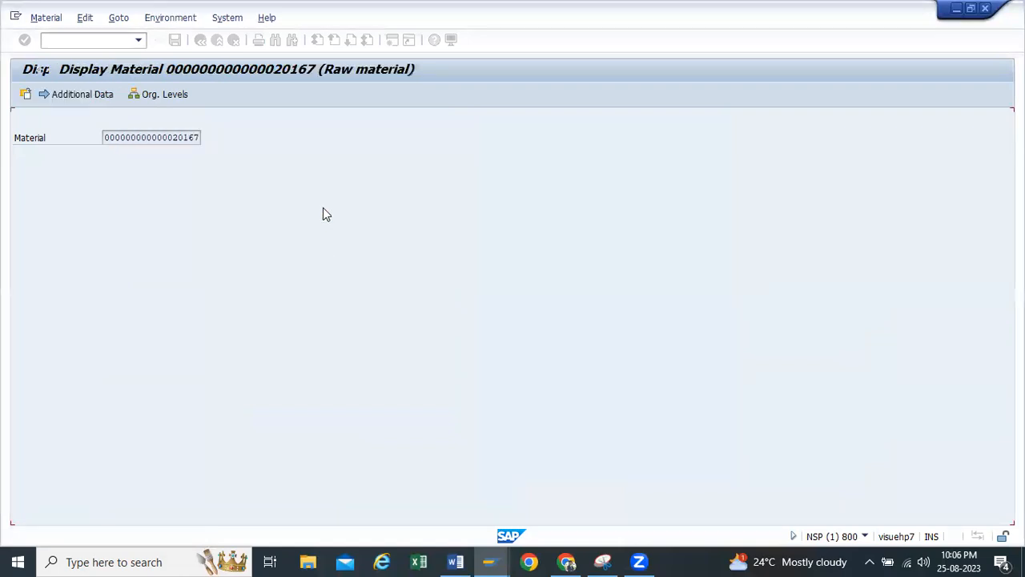
Examine the material's moving price and total value in its current valuation data
double_click(376, 384)
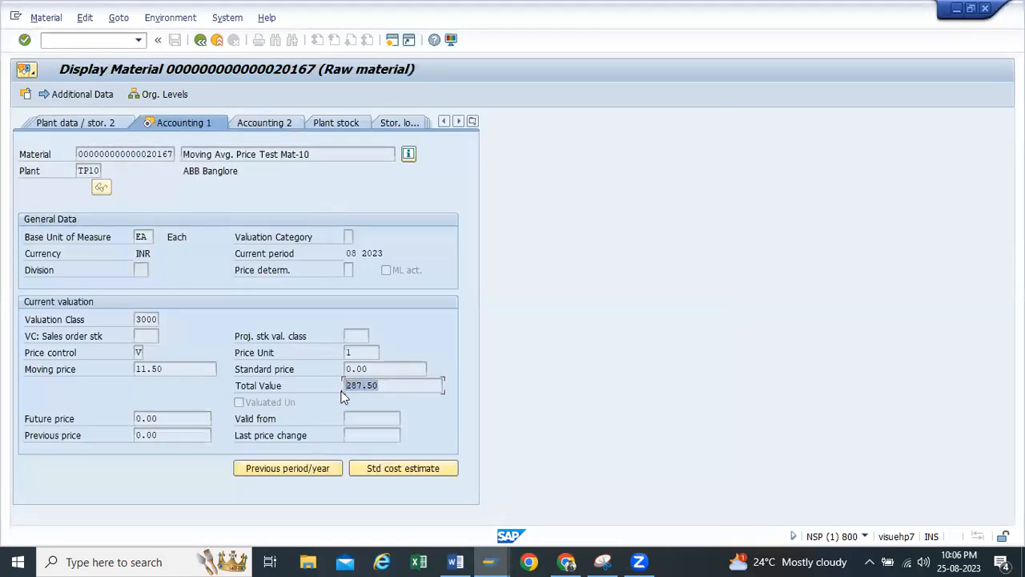
left_click(378, 387)
double_click(174, 368)
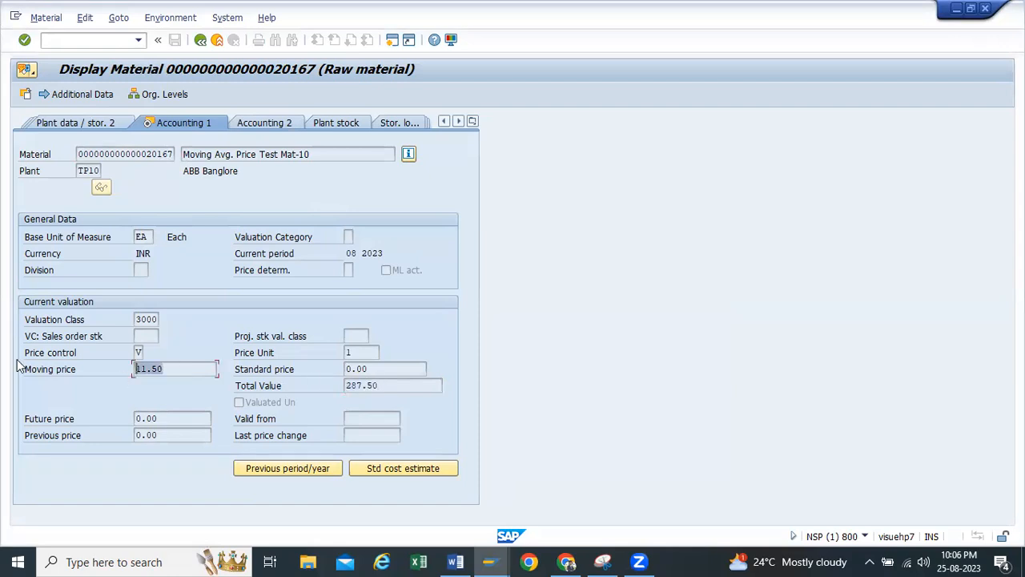
left_click_drag(170, 369, 34, 370)
left_click(382, 385)
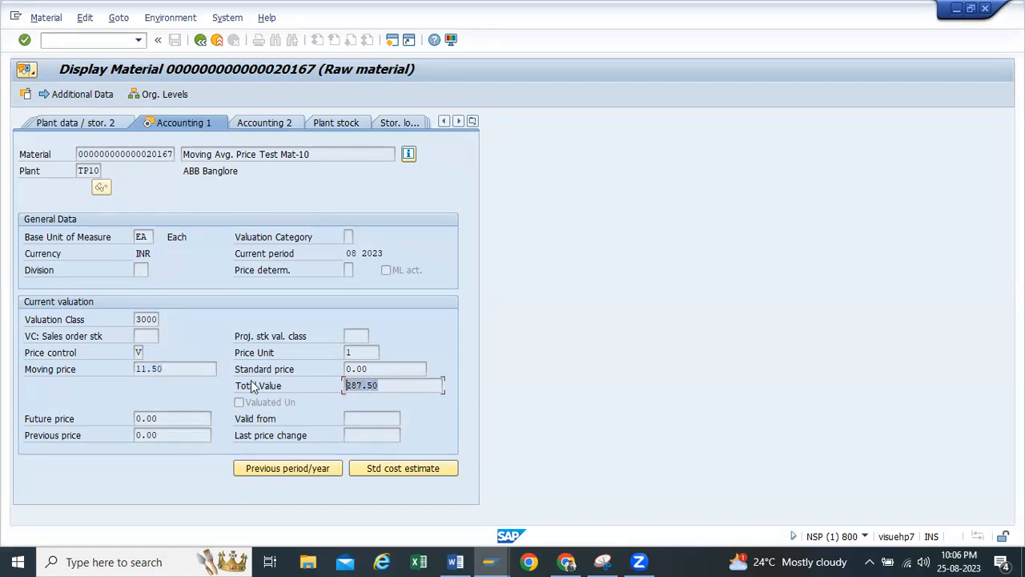
left_click(170, 368)
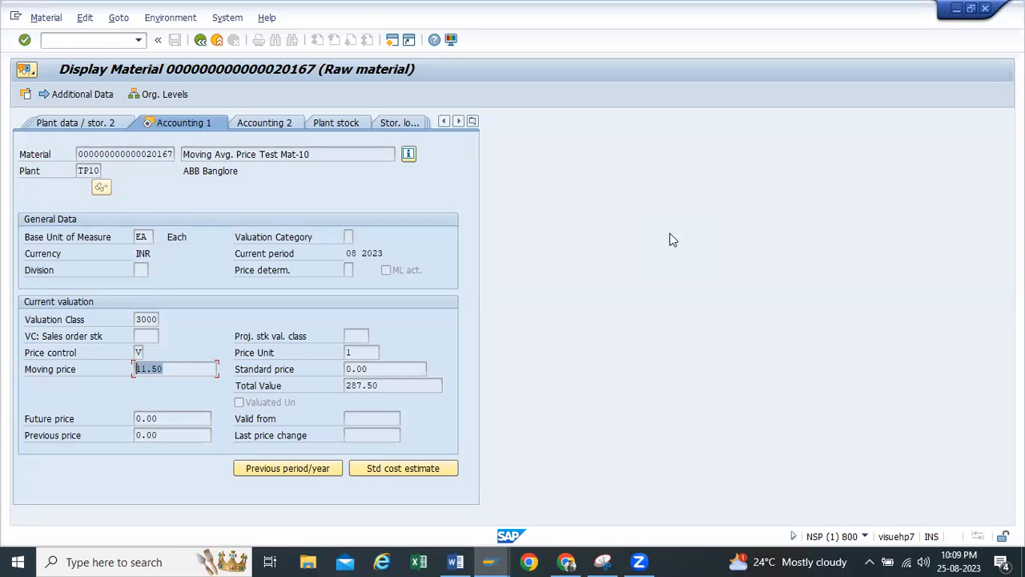
left_click(385, 383)
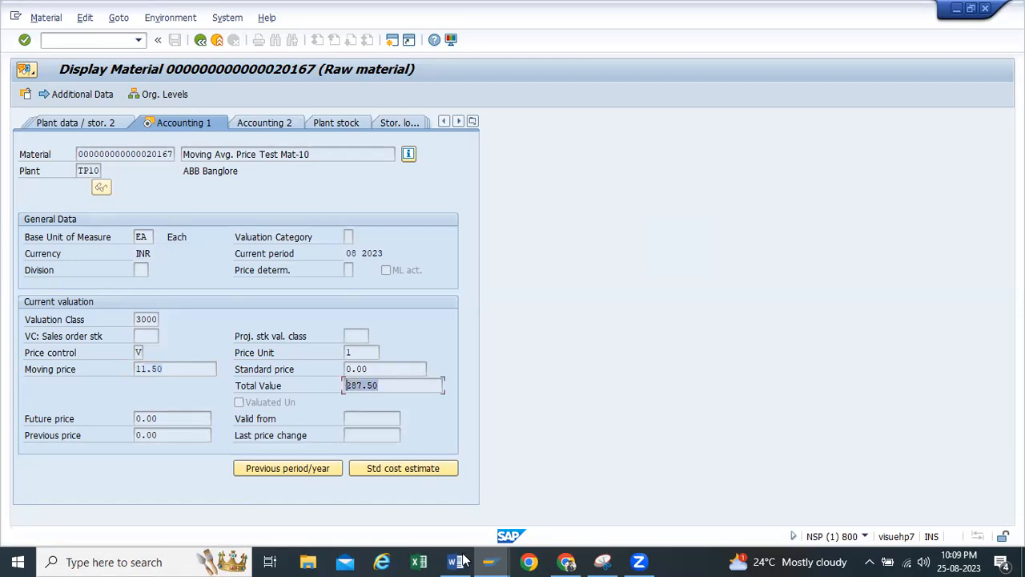
In the open goods issue session, enter material 20167 with a quantity of 25
left_click(492, 561)
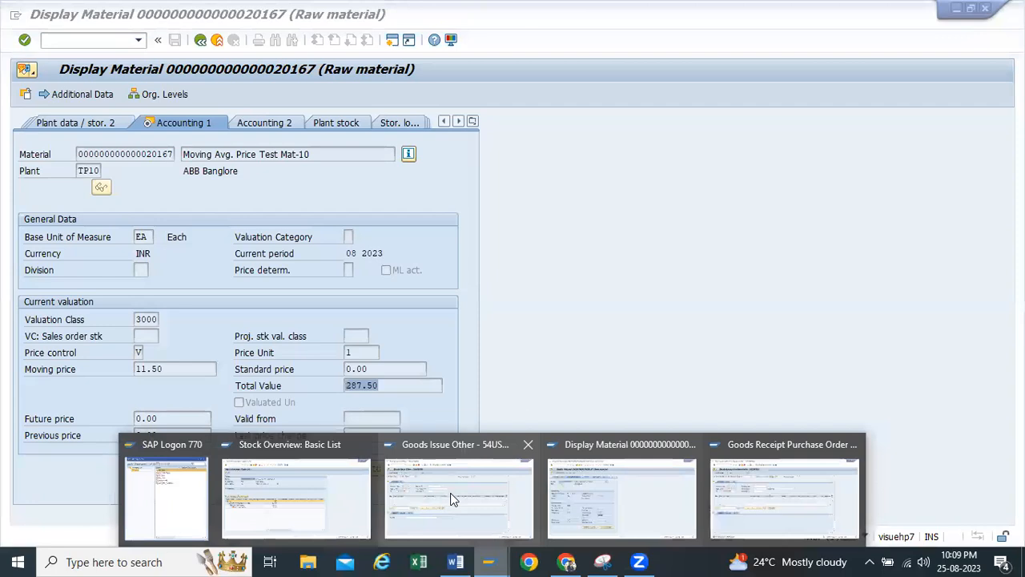
left_click(451, 499)
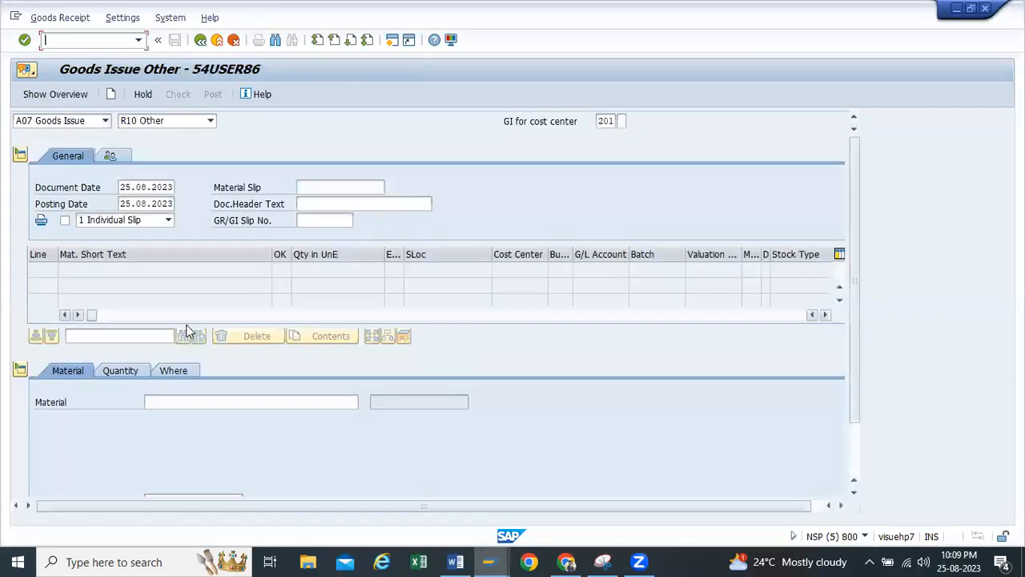
left_click(160, 399)
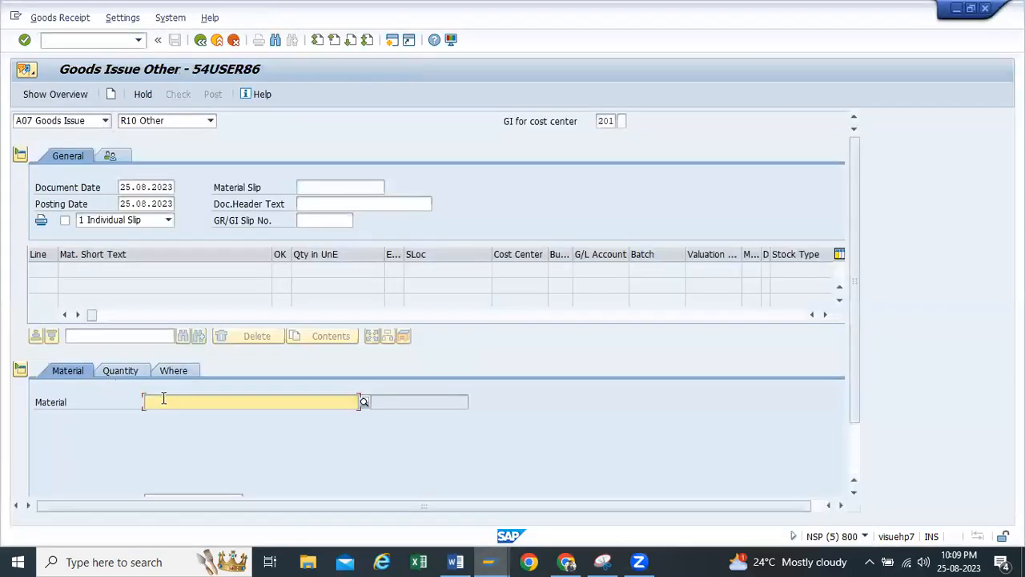
left_click(190, 232)
key("Return")
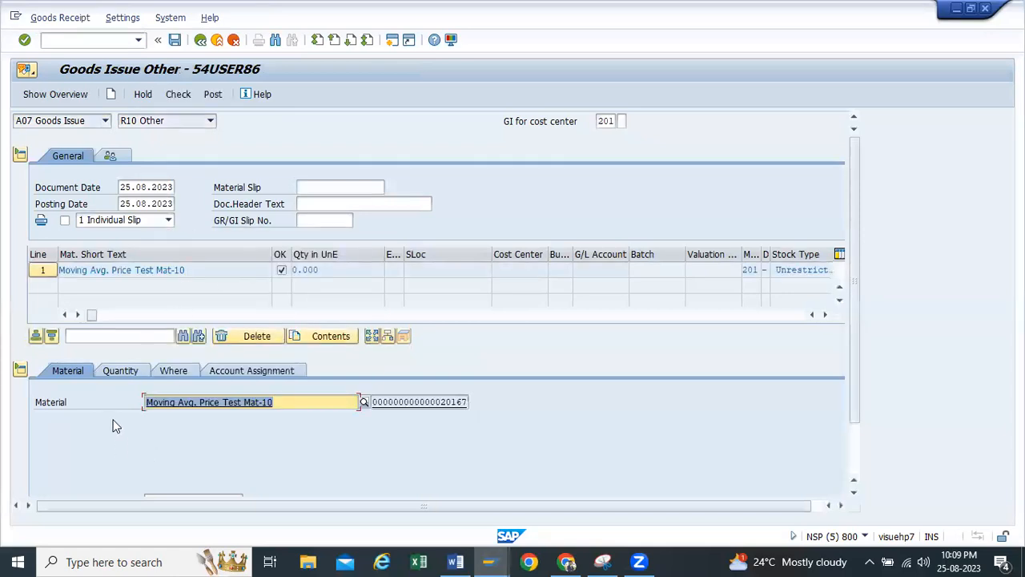
left_click(124, 372)
left_click(171, 403)
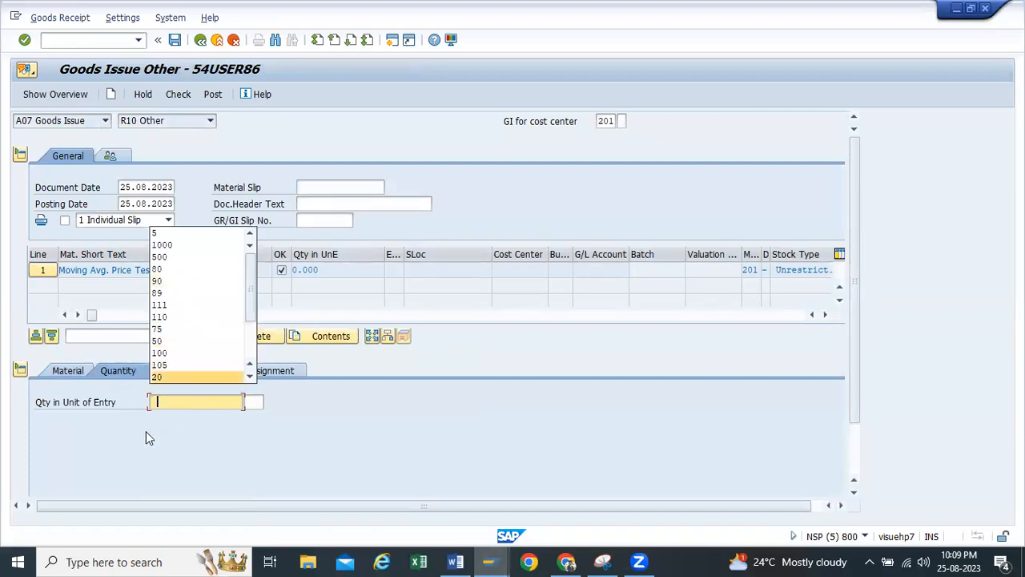
type("25")
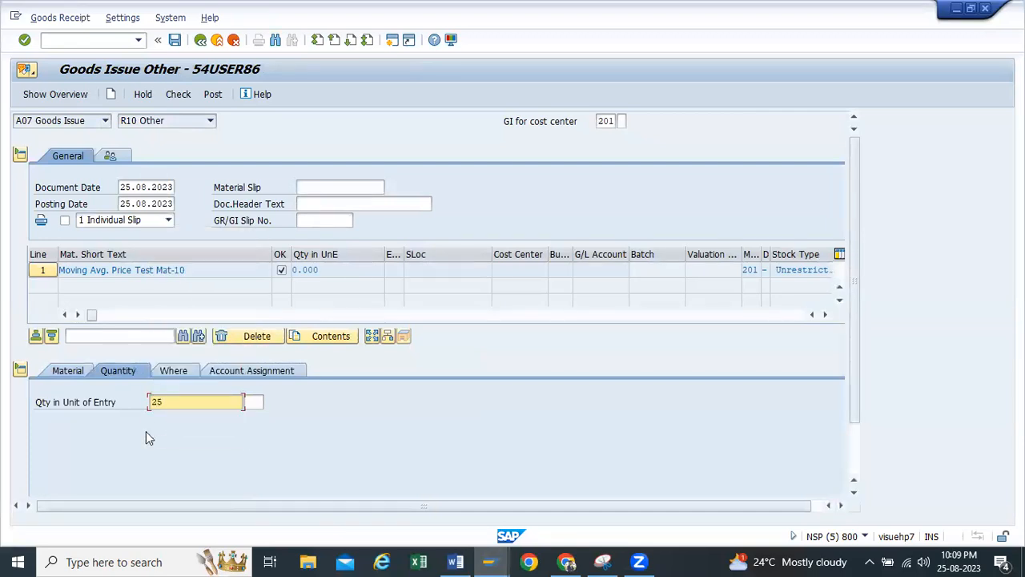
Set the goods issue item's plant to TP10 and its storage location to RM00
left_click(172, 371)
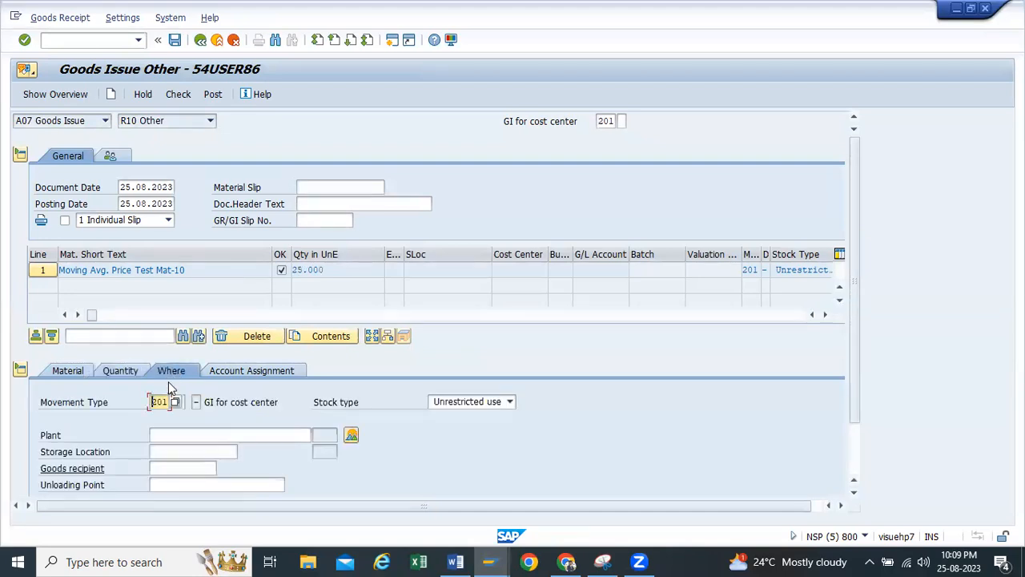
left_click(174, 435)
left_click(170, 448)
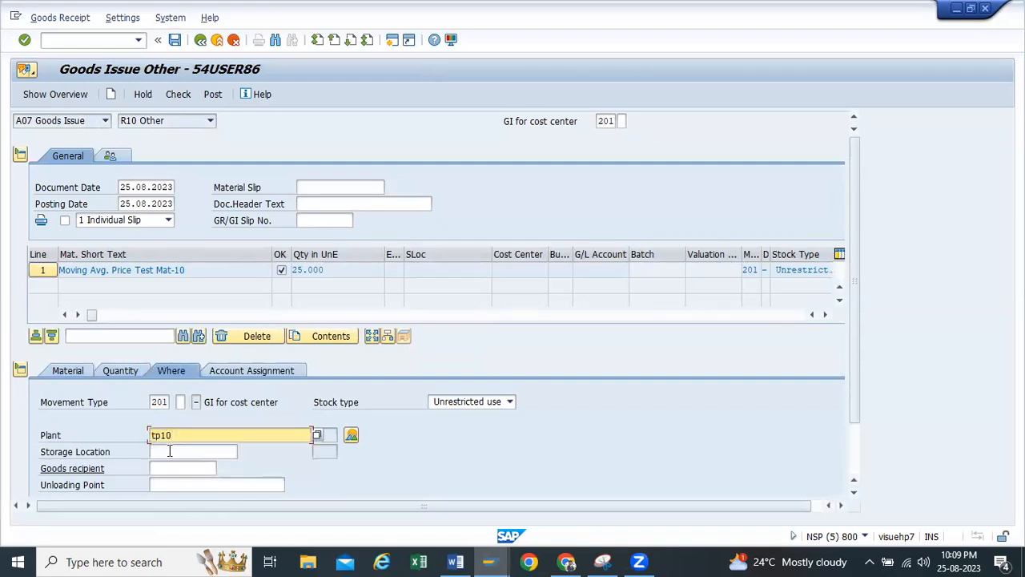
left_click(169, 450)
left_click(170, 464)
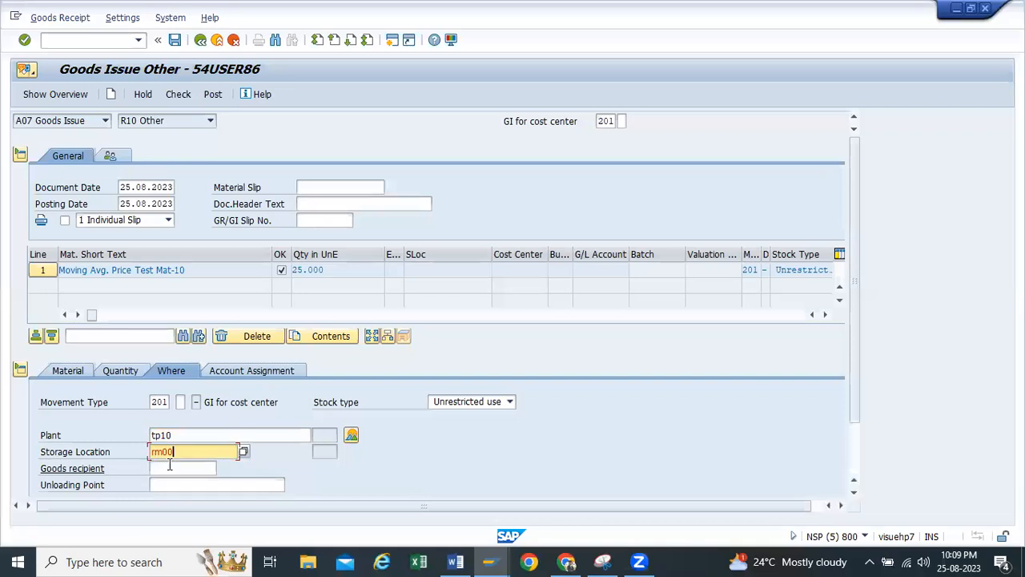
Assign the goods issue item to cost center 112100 and check the document
left_click(227, 371)
left_click(141, 435)
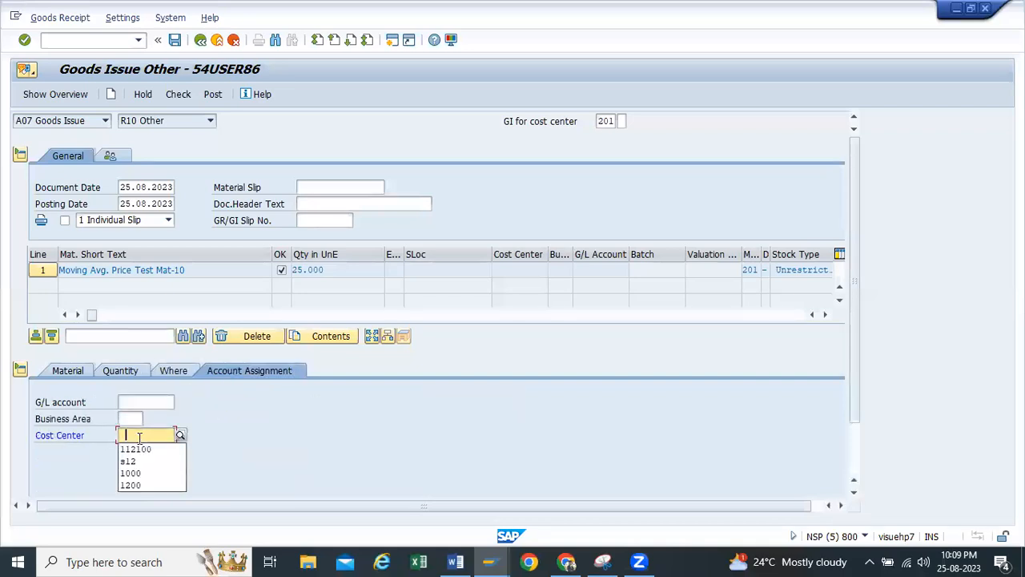
left_click(136, 449)
key("Return")
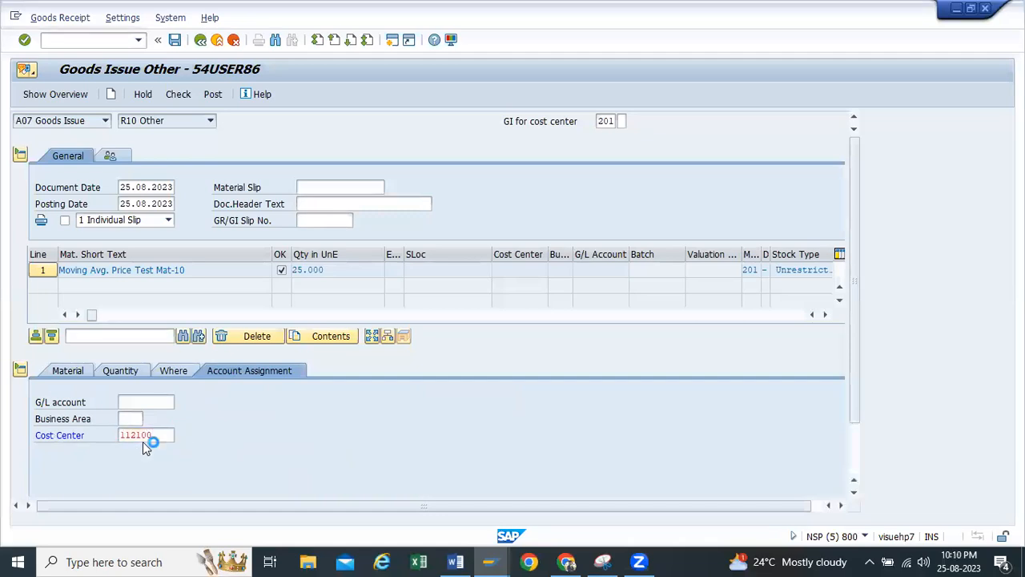
left_click(176, 95)
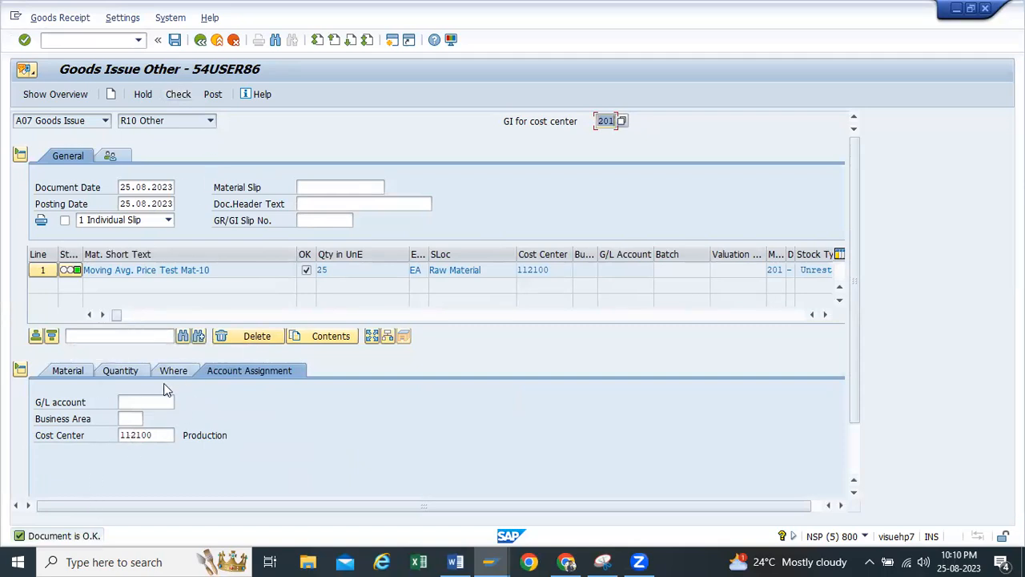
Look up the current stock of material 20167 in the stock overview before posting the goods issue
left_click(490, 562)
left_click(296, 493)
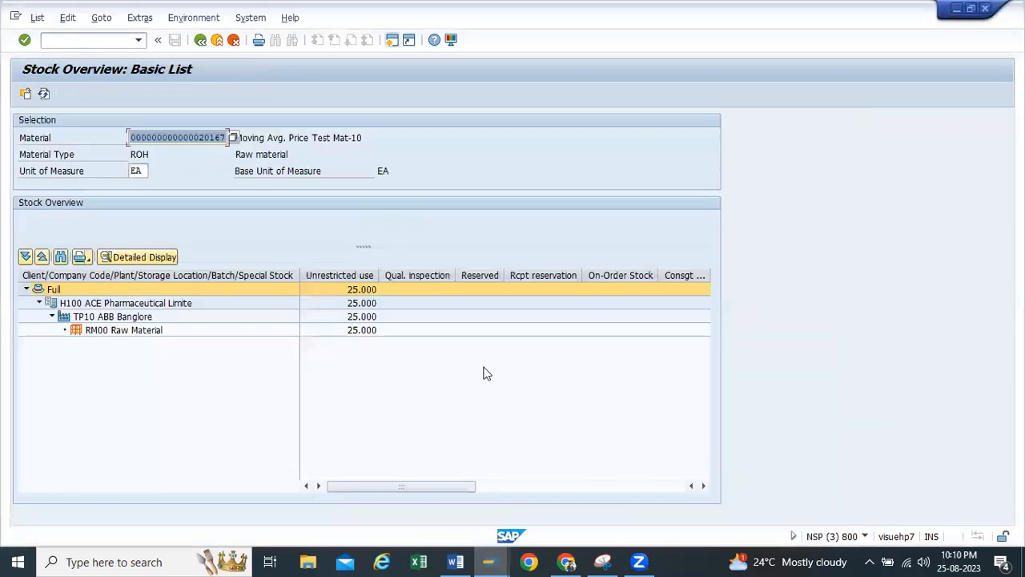
left_click(494, 562)
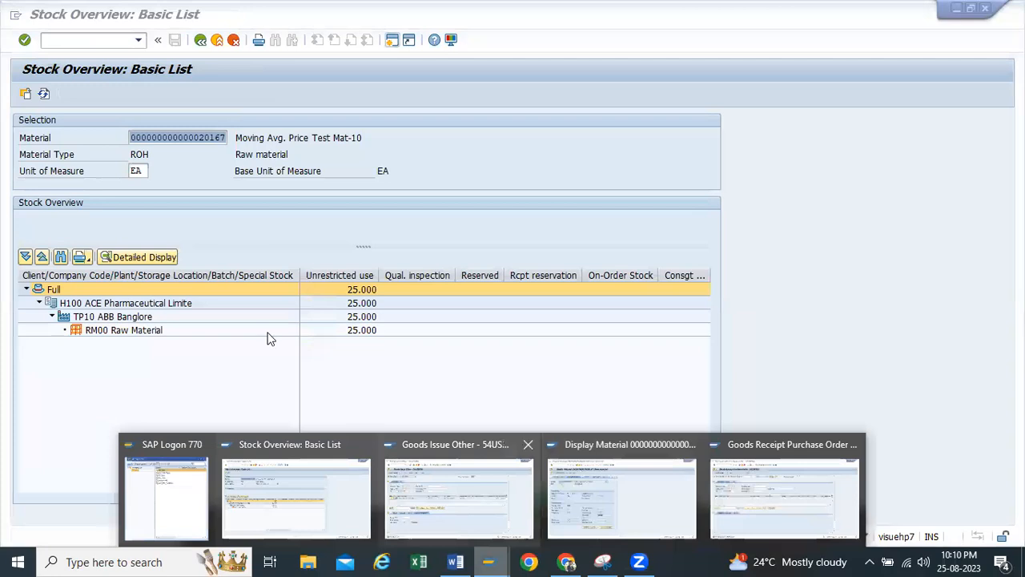
Return to the goods issue session, then check and post the goods issue of material 20167
left_click(459, 496)
left_click(176, 94)
left_click(212, 95)
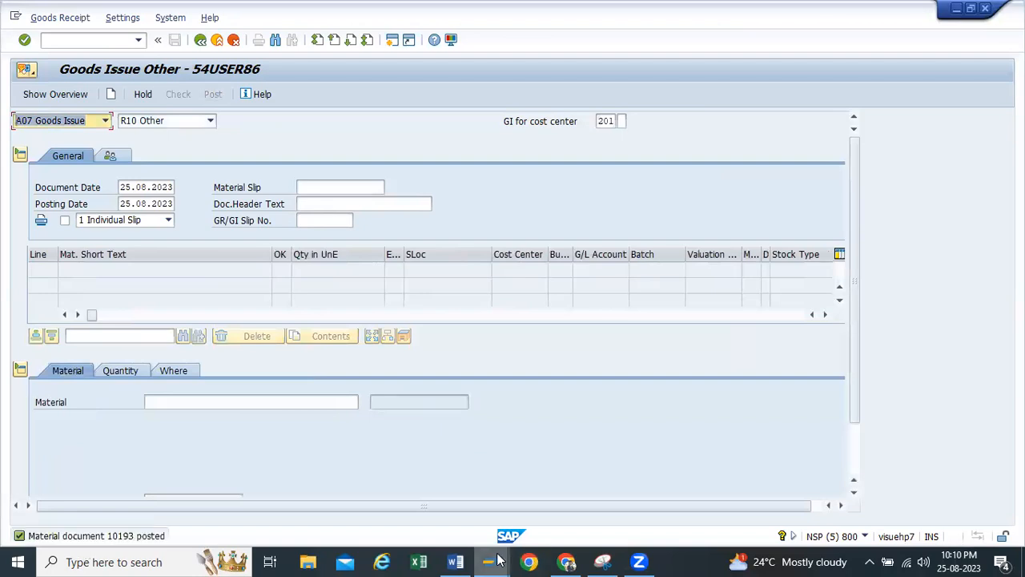
Refresh the stock overview of material 20167 to check its stock after the goods issue
mouse_move(496, 560)
left_click(322, 470)
left_click(44, 94)
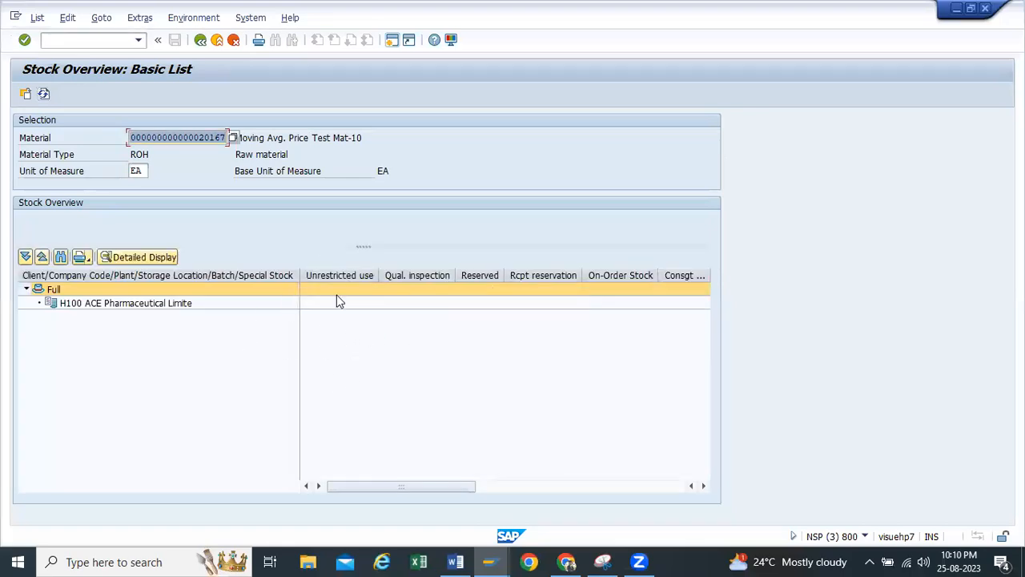
In the display material session, reopen material 20167 with only the Accounting 1 view selected
mouse_move(489, 561)
left_click(596, 490)
left_click(197, 44)
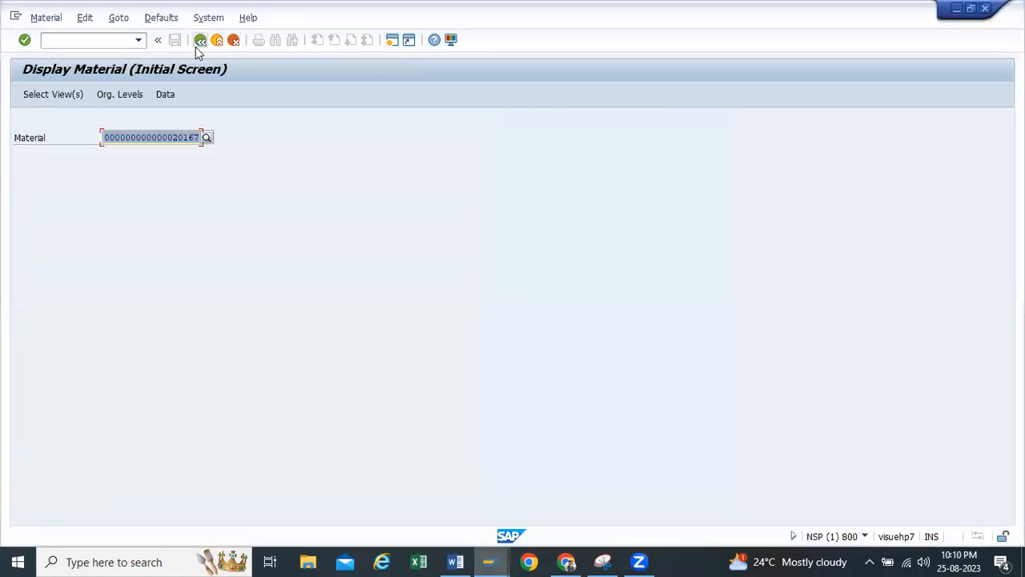
key("Return")
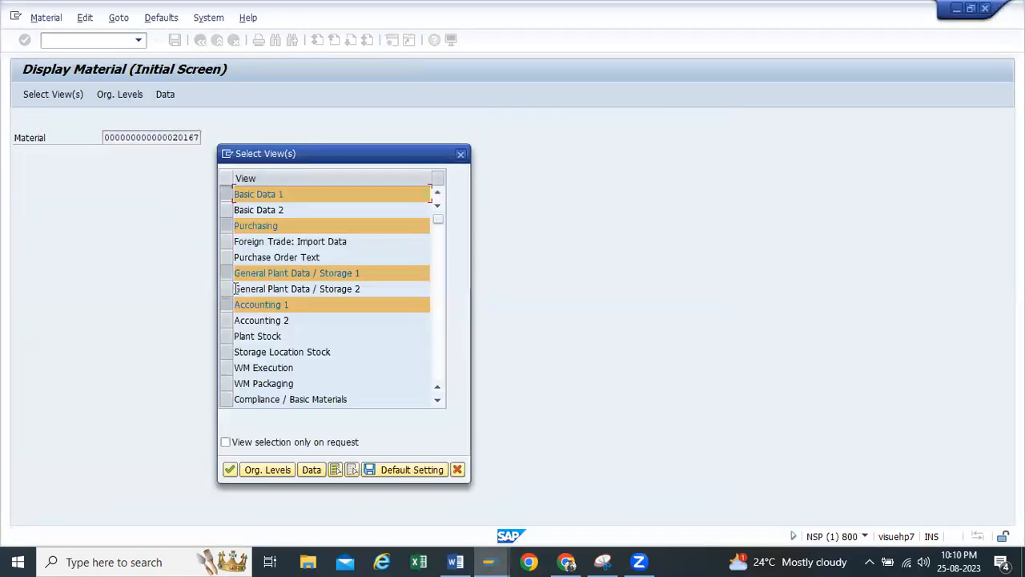
left_click(227, 193)
left_click(226, 225)
left_click(227, 273)
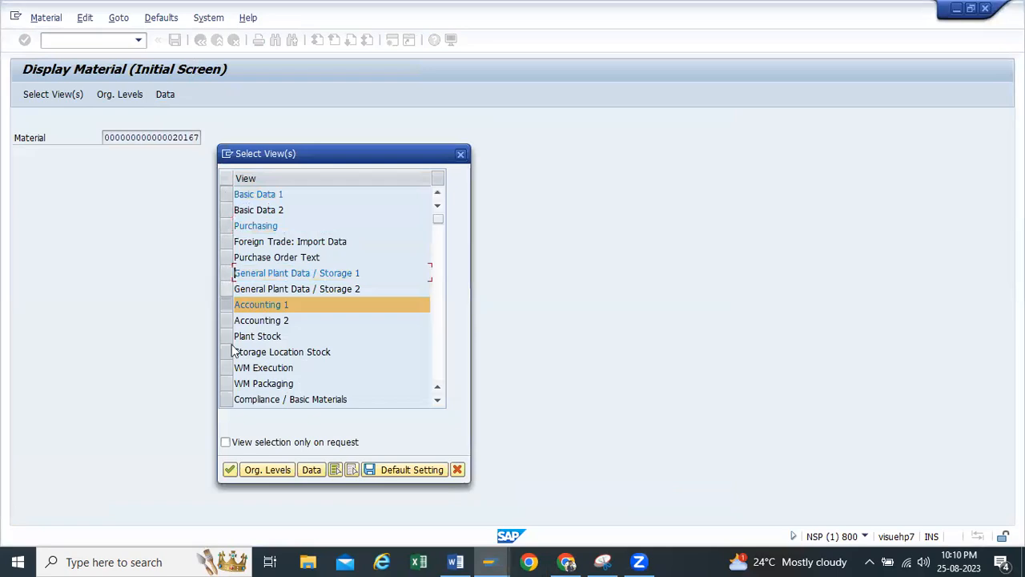
left_click(231, 470)
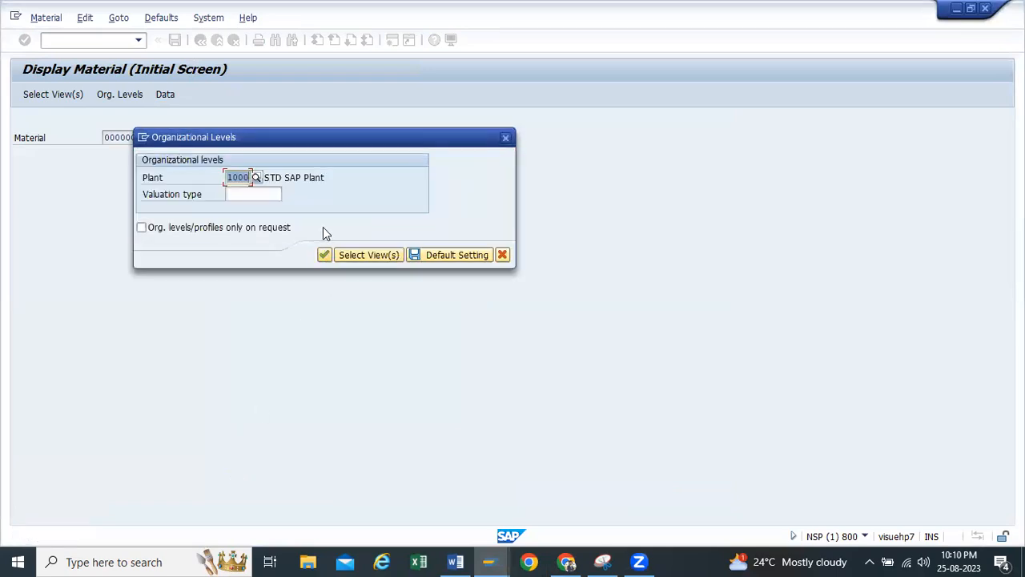
Display the accounting data for plant TP10 and examine the material's moving price
key("BackSpace")
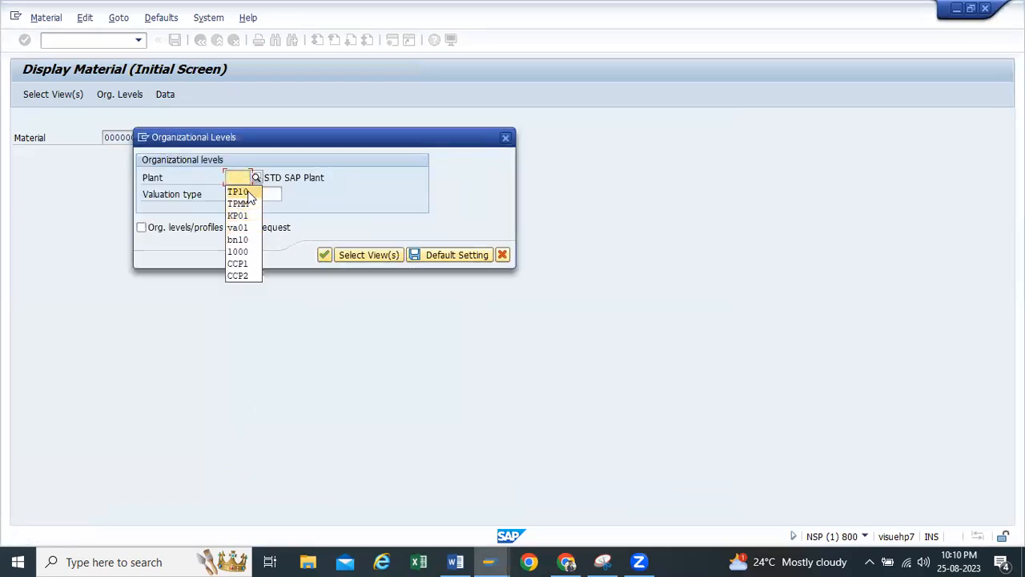
left_click(239, 189)
left_click(323, 255)
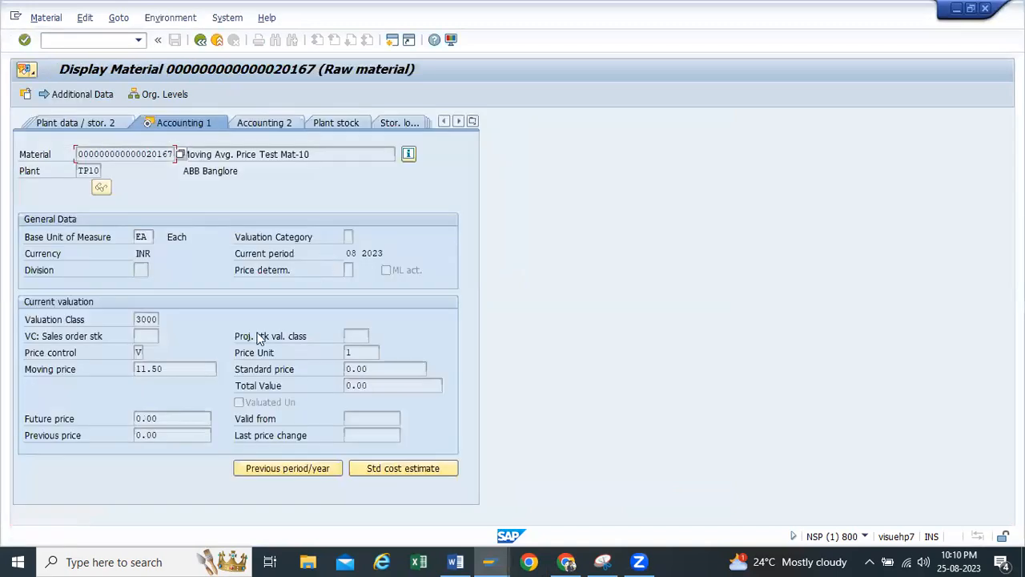
double_click(174, 371)
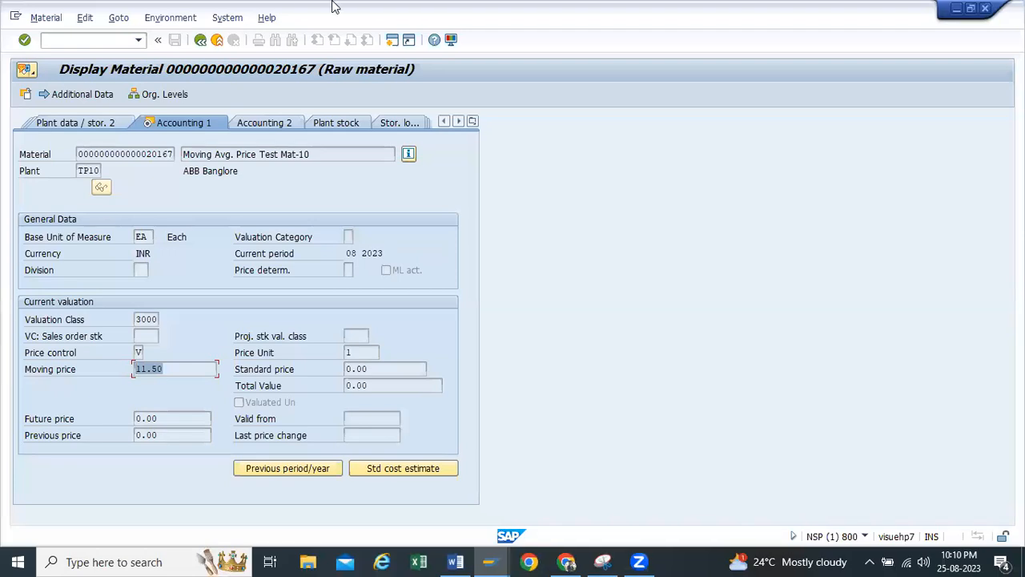
Leave the material display and start a standard purchase order with ME21N for vendor Yashpal Enterprises
left_click(200, 40)
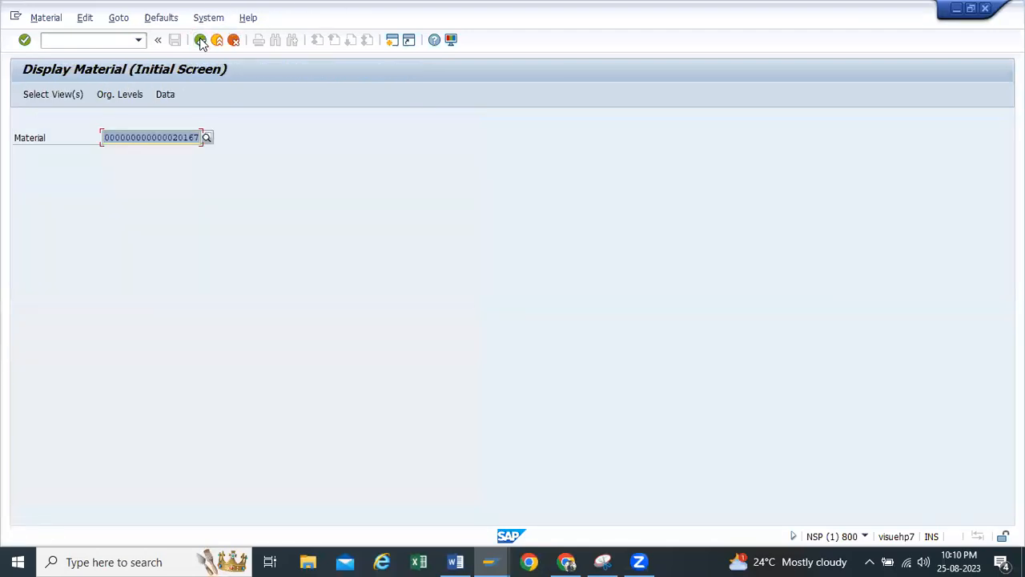
left_click(200, 40)
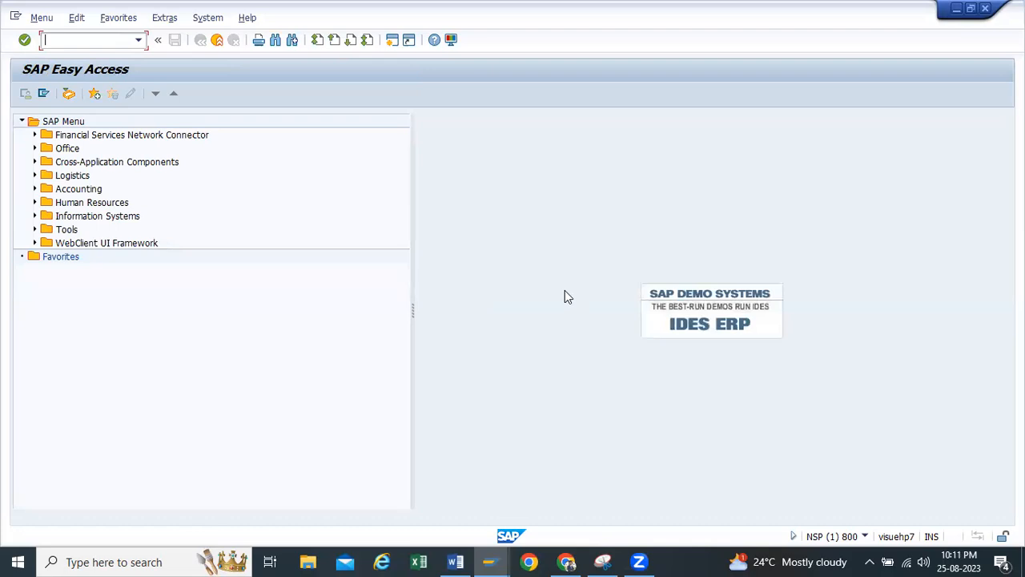
left_click(138, 40)
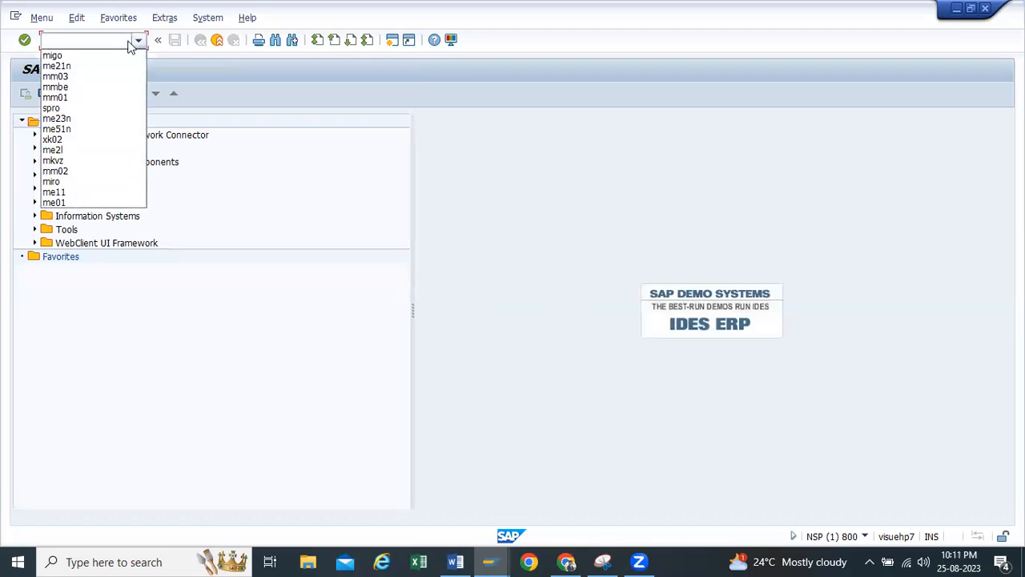
left_click(71, 68)
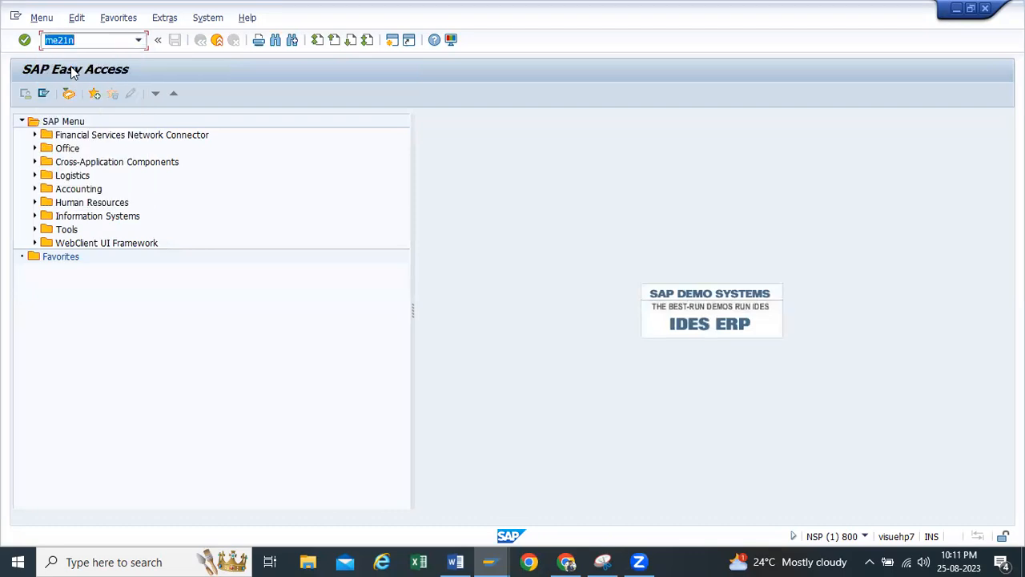
key("Return")
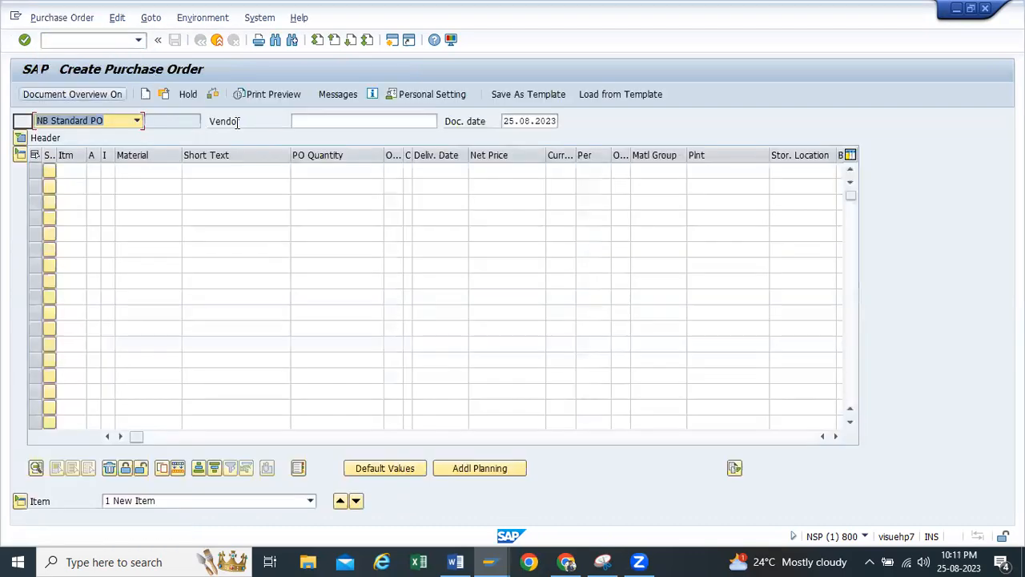
left_click(340, 121)
left_click(313, 136)
Enter purchasing organization TP10, purchasing group TP1 and company code H100 in the purchase order's header
left_click(20, 139)
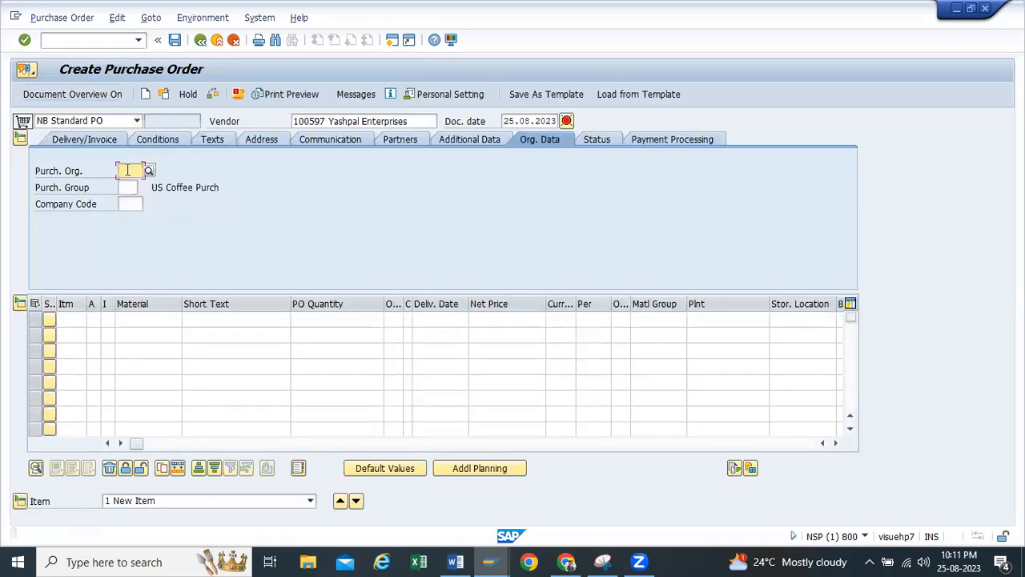
left_click(131, 186)
left_click(129, 188)
left_click(128, 204)
left_click(128, 206)
left_click(123, 217)
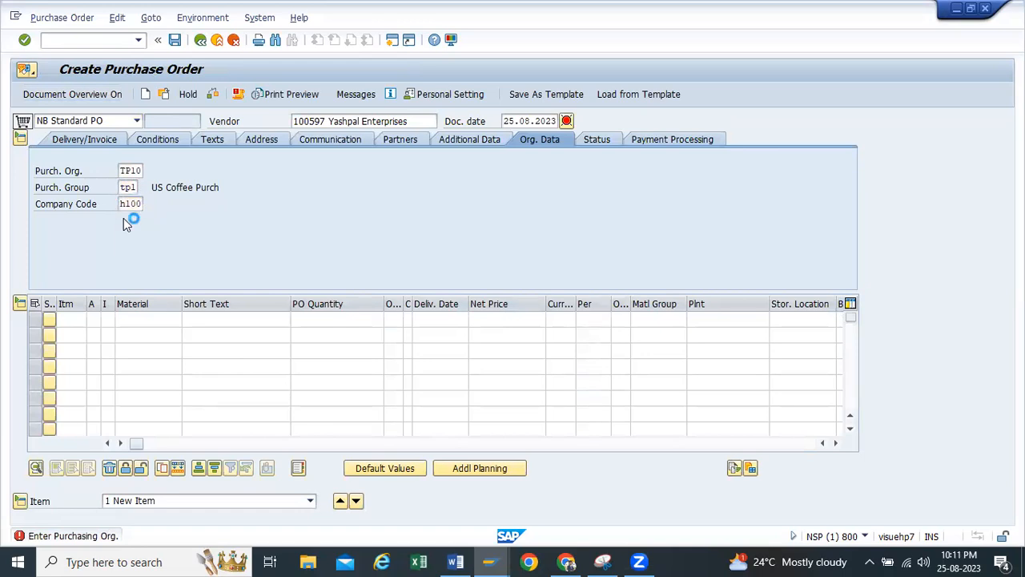
Add material 20167 with a quantity of 10 as the purchase order's first item
left_click(145, 320)
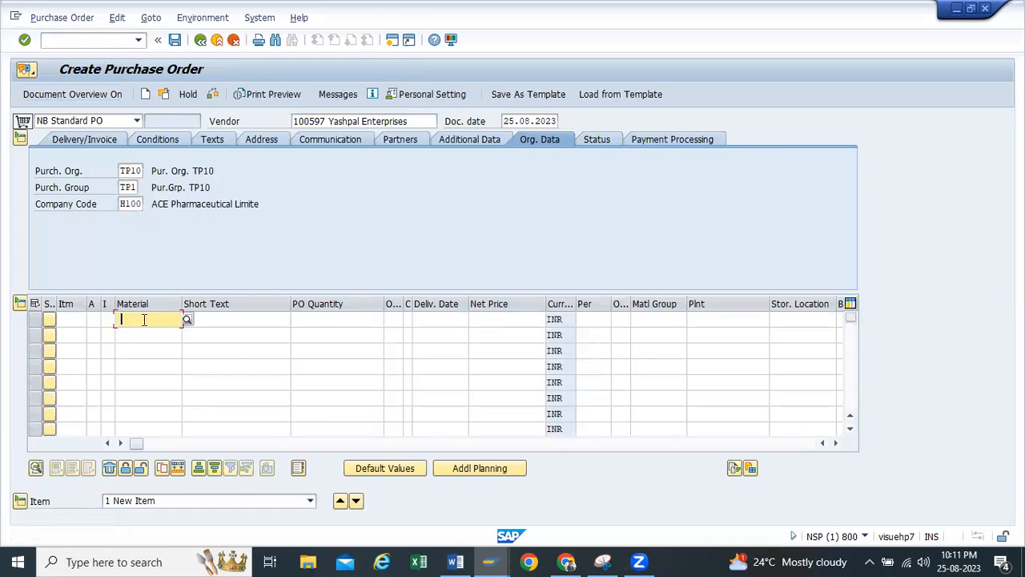
left_click(167, 337)
left_click(266, 318)
left_click(351, 321)
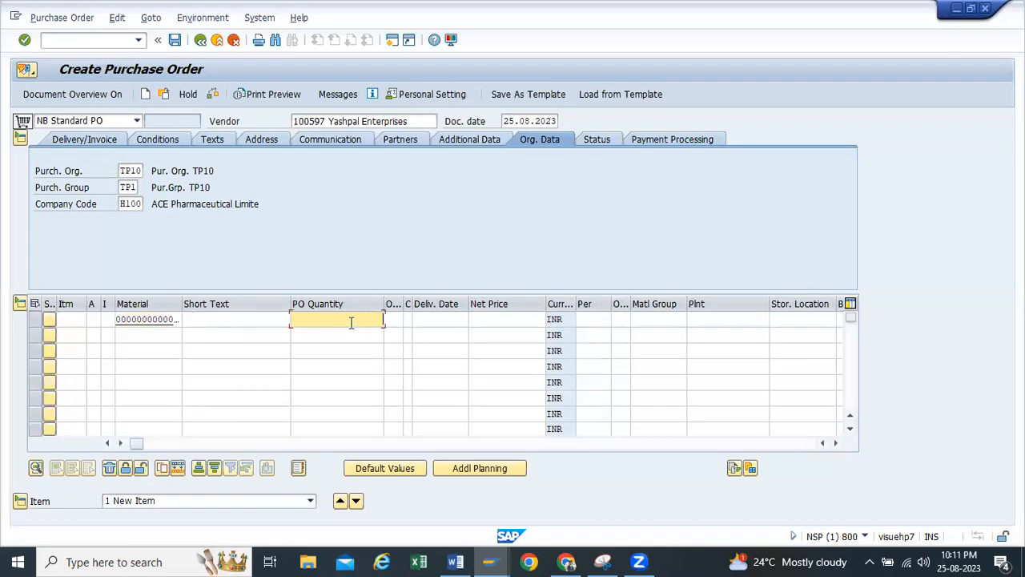
left_click(354, 333)
Set the purchase order item's plant to TP10 and its storage location to RM00
left_click(735, 320)
left_click(734, 334)
left_click(791, 320)
type("rm00")
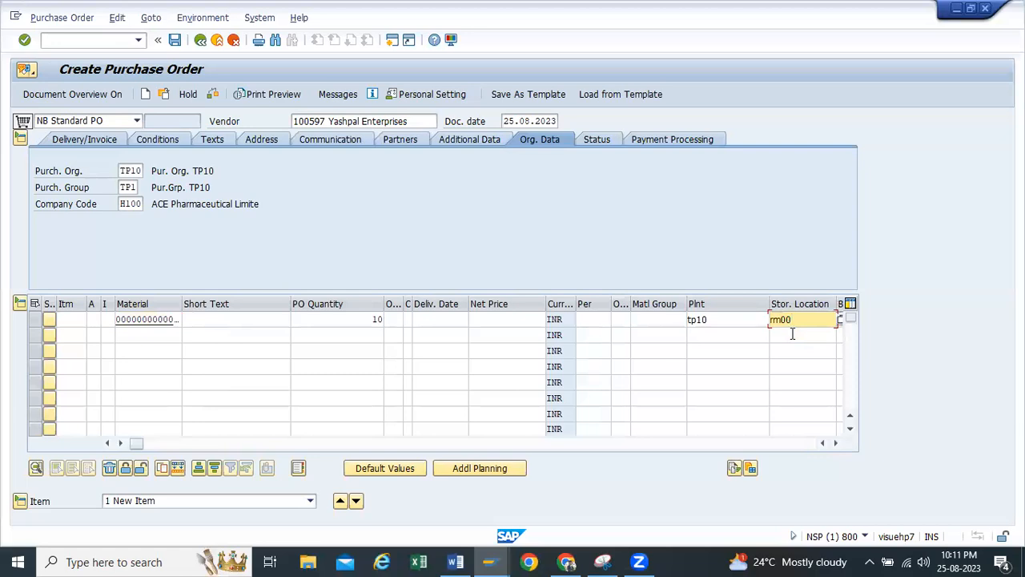
key("Return")
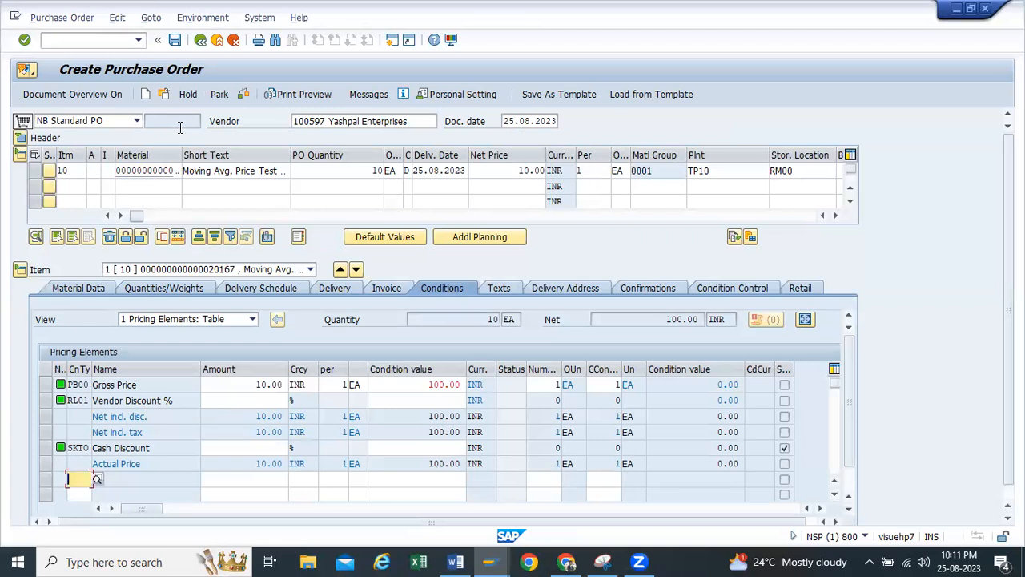
Check the purchase order, review the item's gross and net price, and save it
left_click(244, 94)
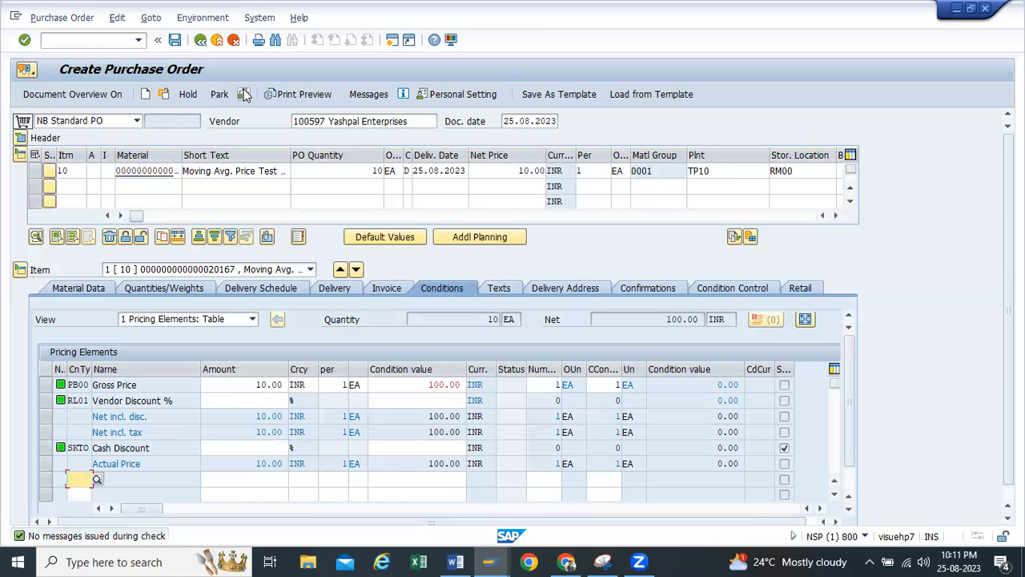
left_click(175, 40)
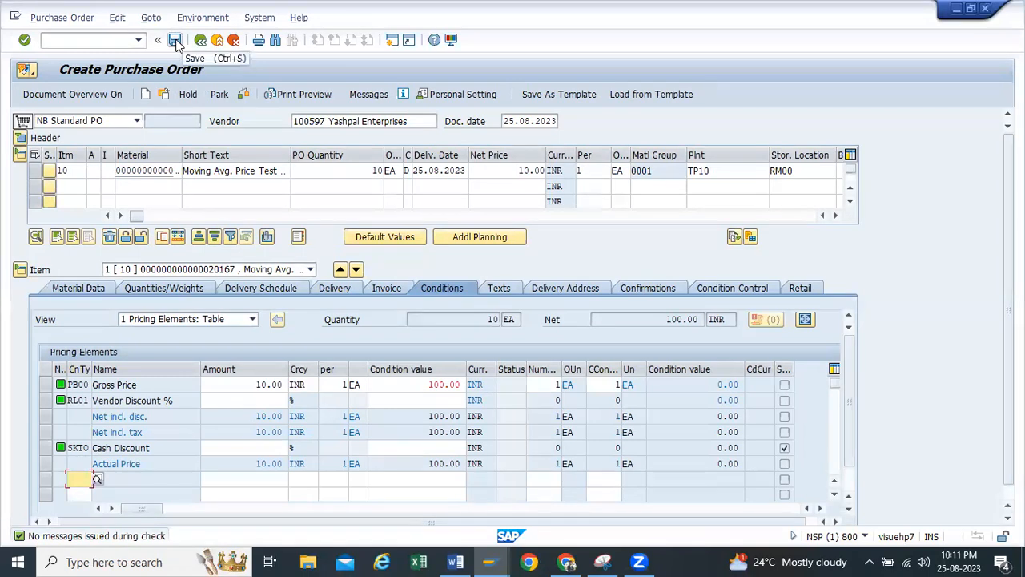
left_click_drag(251, 384, 286, 385)
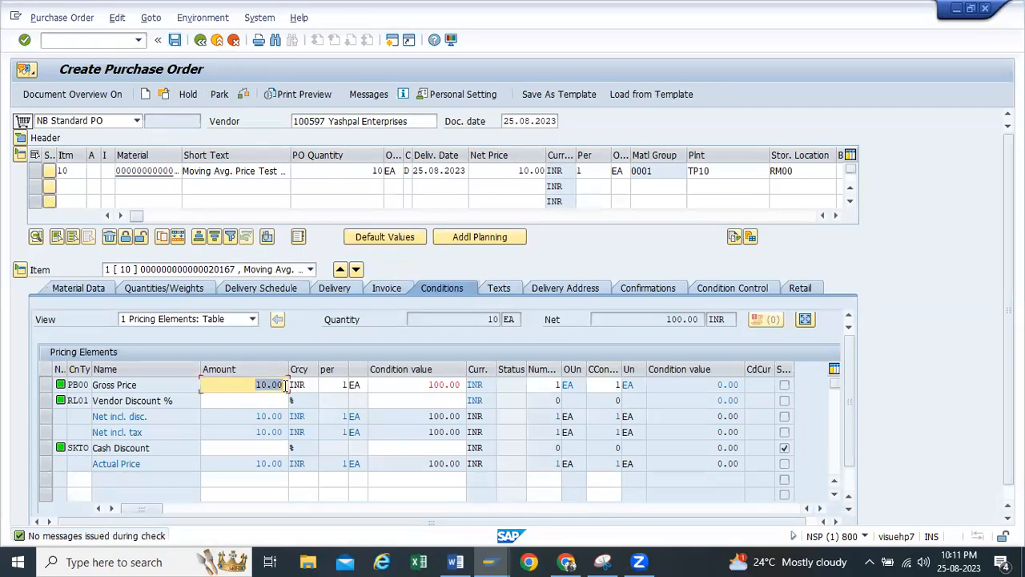
left_click(515, 171)
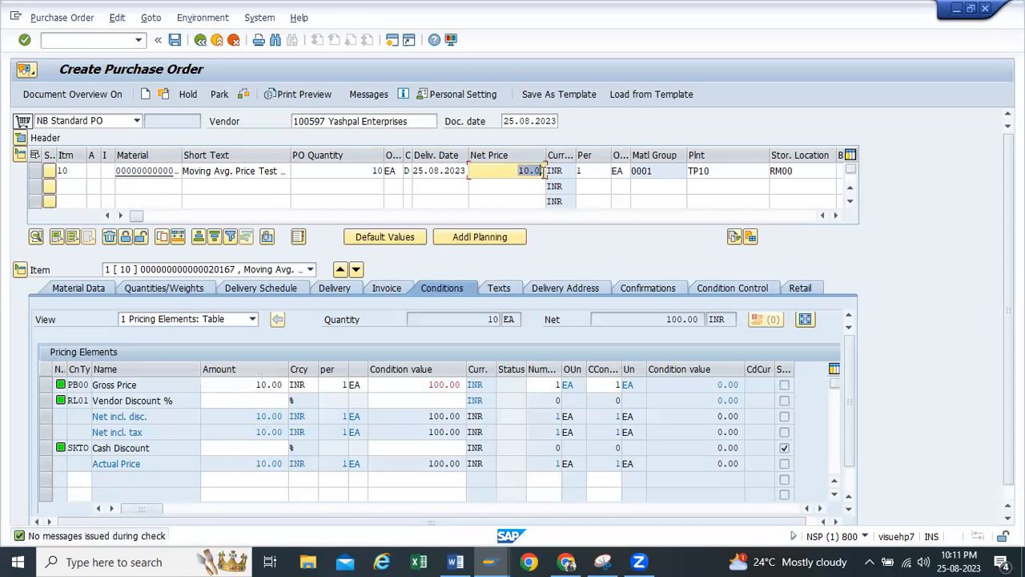
left_click(176, 40)
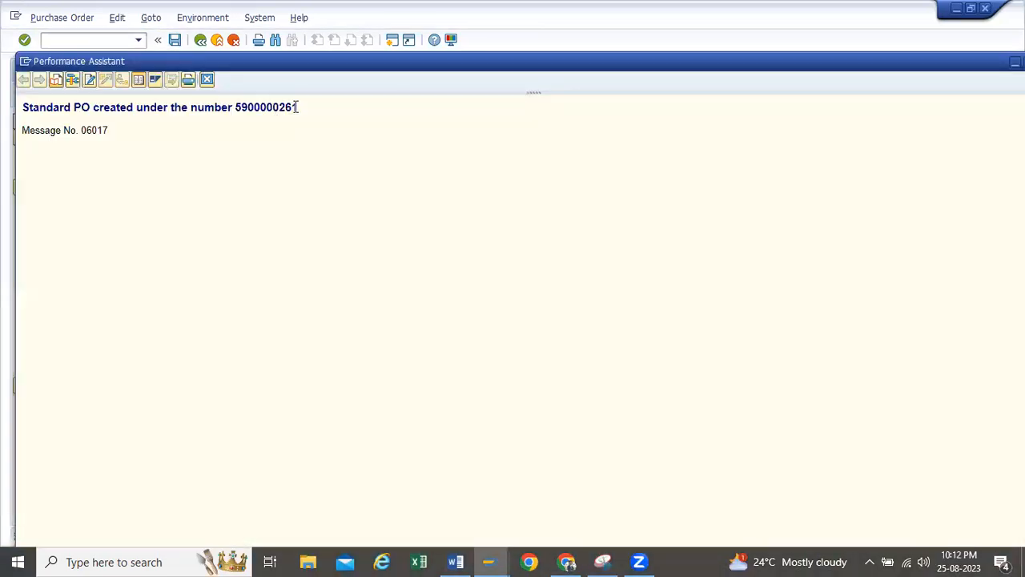
Copy the new purchase order's number, close the goods issue session and switch to the goods receipt session
mouse_move(297, 108)
left_mouse_down()
mouse_move(205, 118)
mouse_move(281, 107)
mouse_move(302, 118)
left_mouse_up()
key("ctrl+c")
left_click(254, 125)
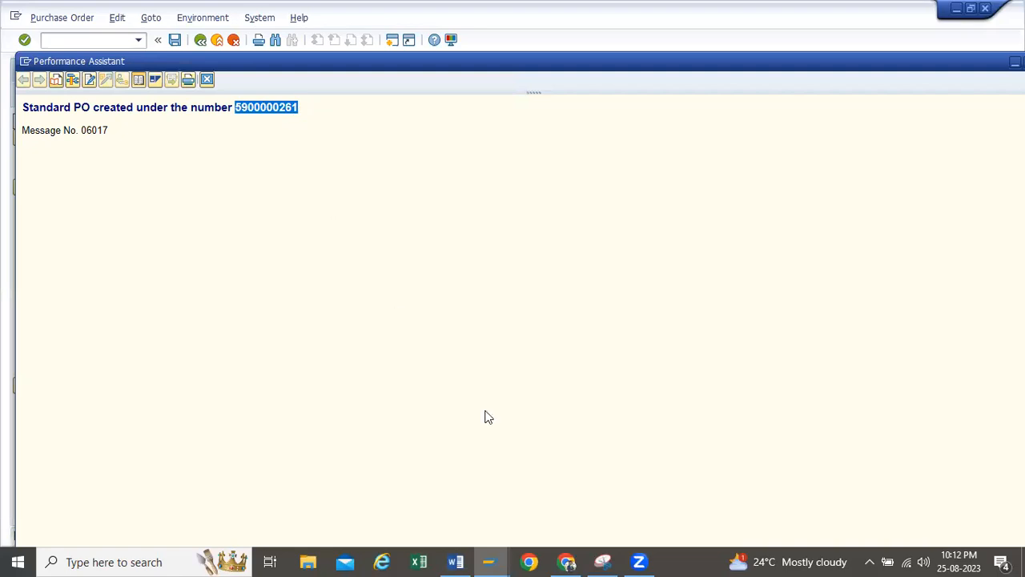
left_click(488, 561)
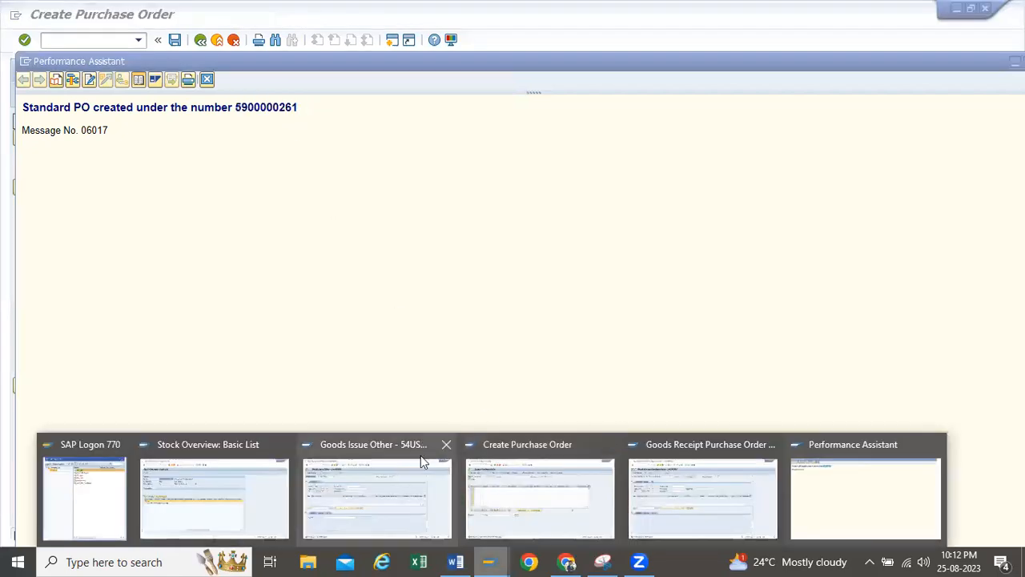
left_click(445, 442)
left_click(622, 472)
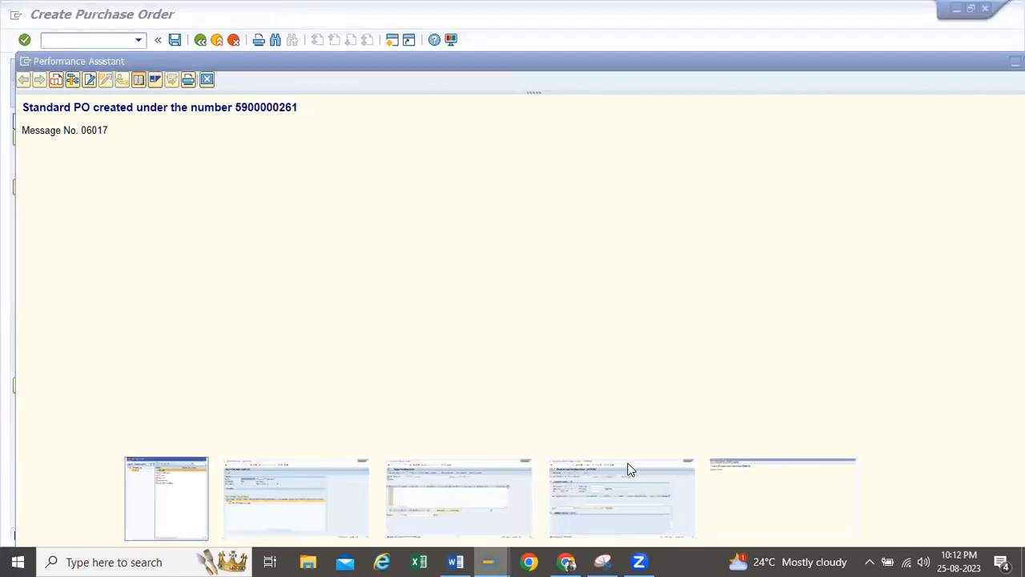
Load the new purchase order into the goods receipt by its copied number, then check and post the receipt
key("ctrl+v")
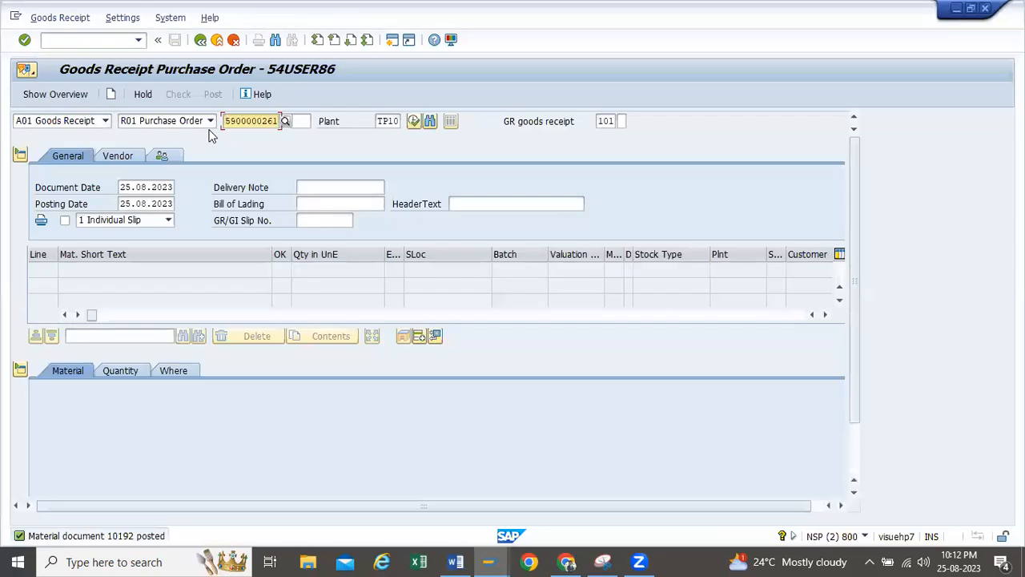
key("Return")
scroll(194, 430, "down", 1)
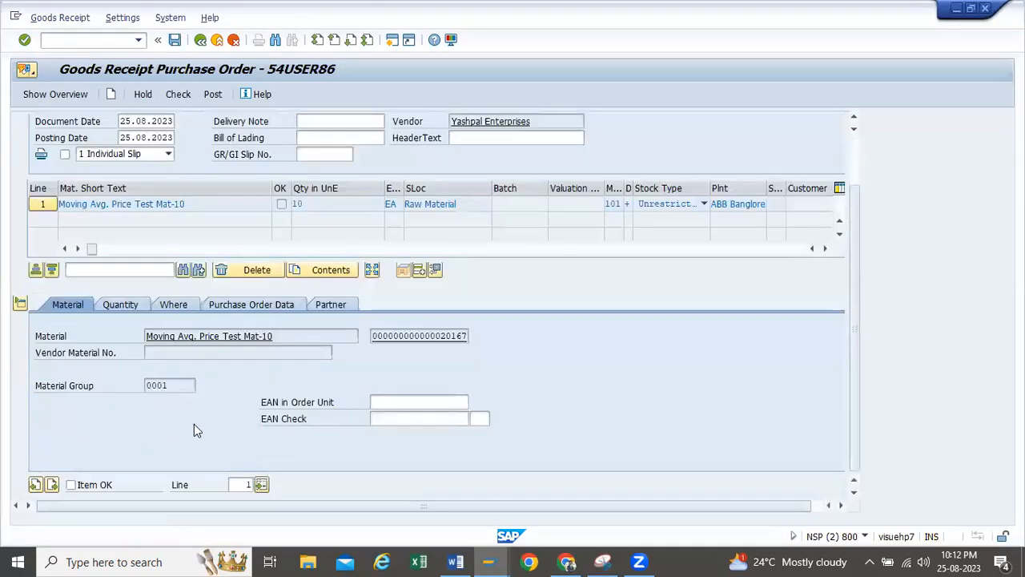
scroll(130, 381, "up", 1)
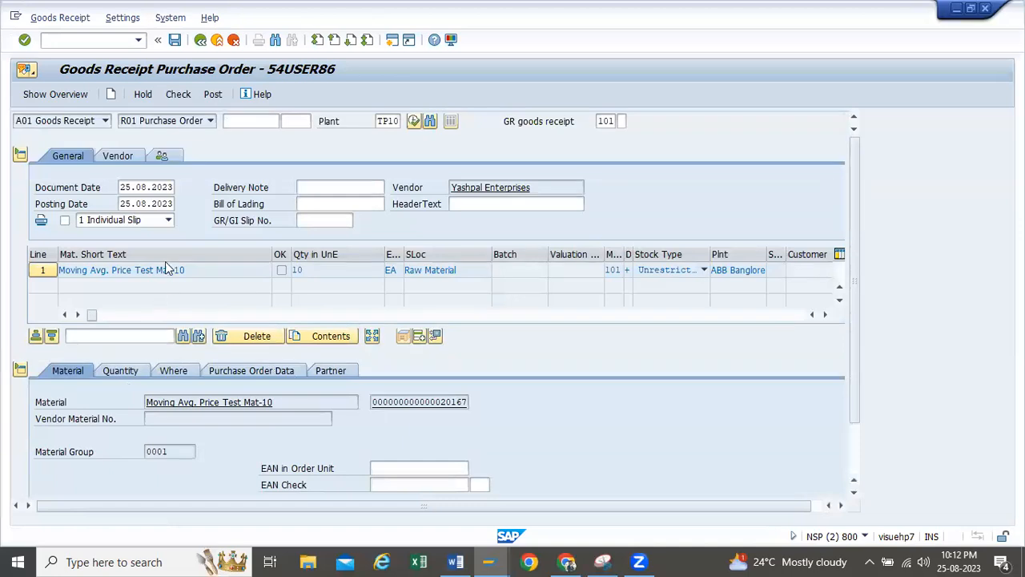
left_click(171, 96)
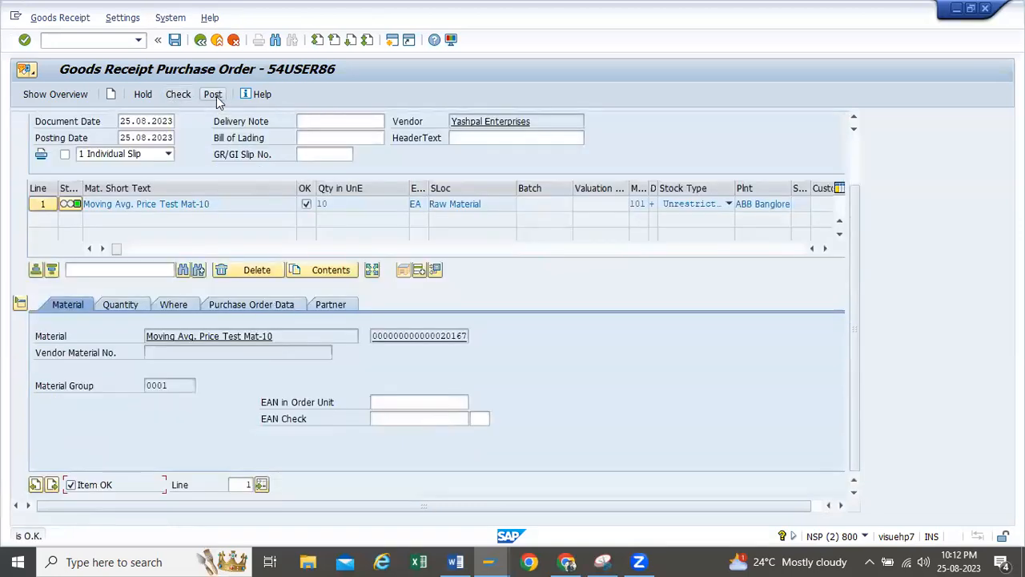
left_click(214, 96)
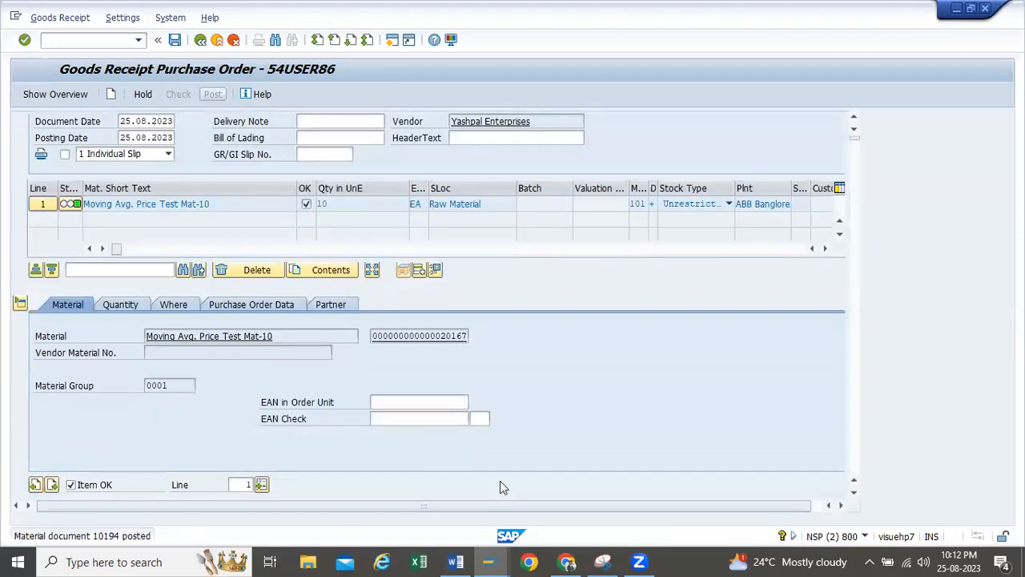
Look up the refreshed stock of material 20167 in the stock overview after the goods receipt
mouse_move(489, 561)
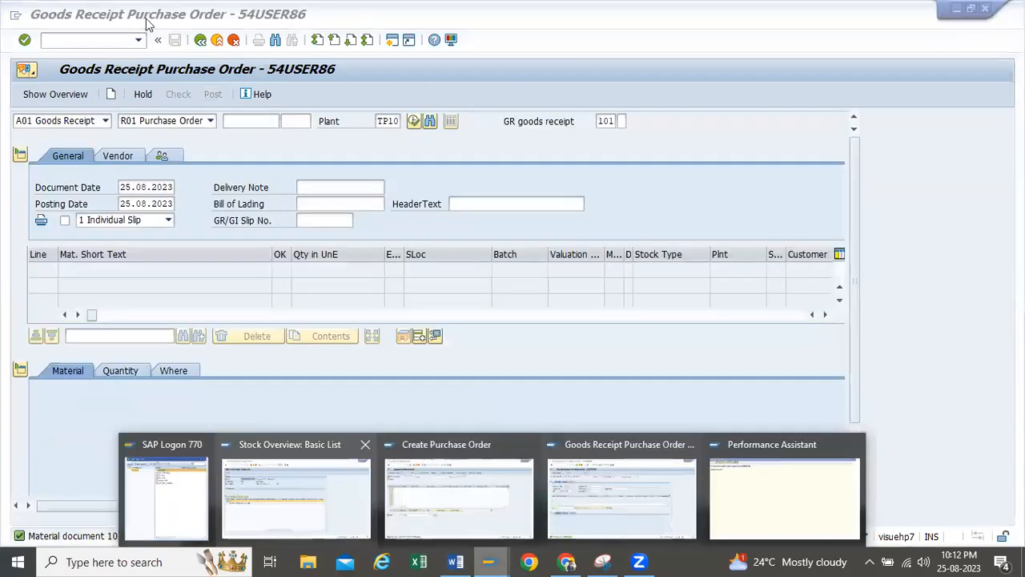
left_click(311, 492)
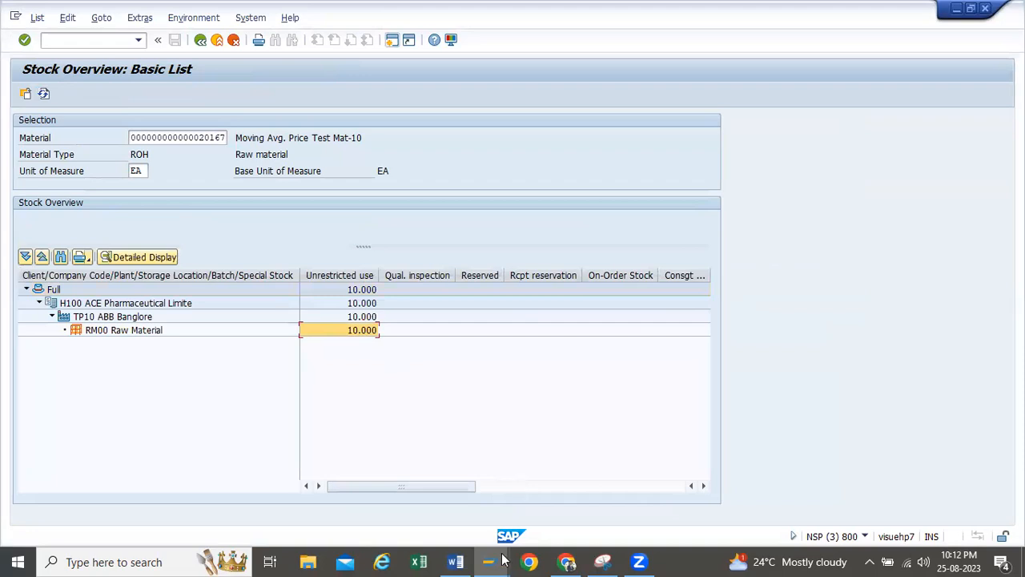
Switch to SAP session 1, return it to the Easy Access screen and start the material display transaction mm03
mouse_move(488, 561)
left_click(462, 472)
left_click(200, 39)
left_click(138, 39)
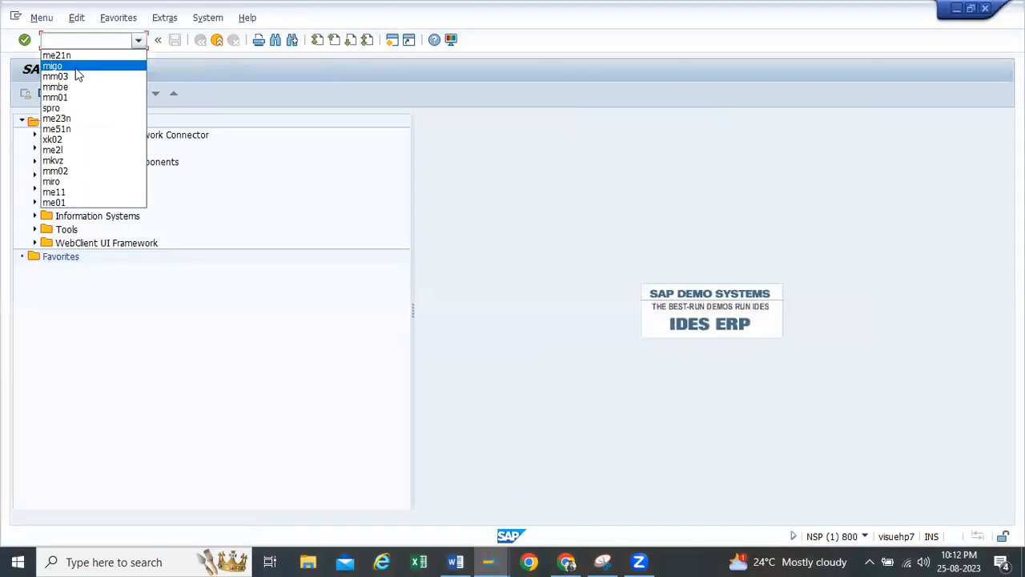
left_click(77, 77)
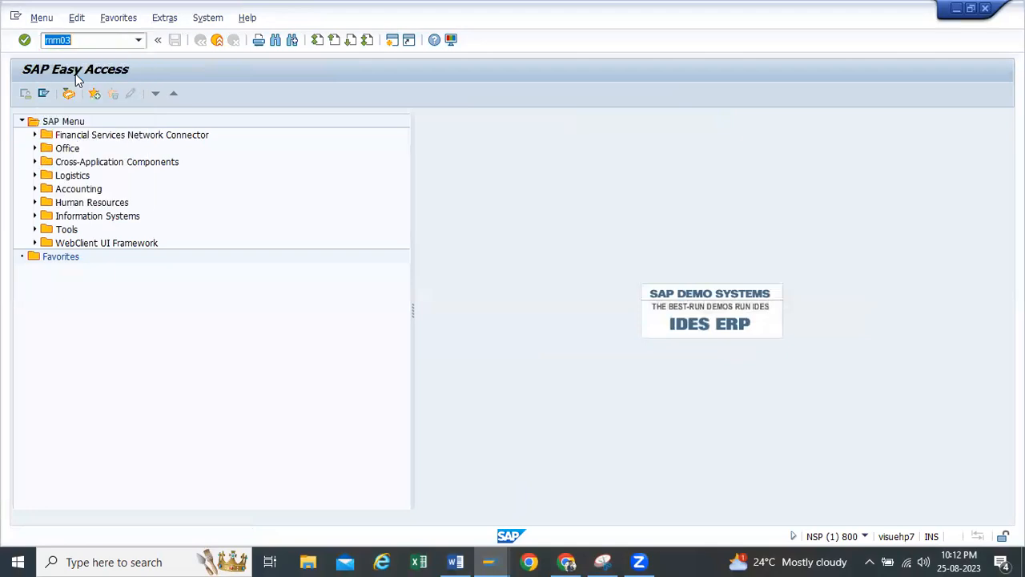
key("Return")
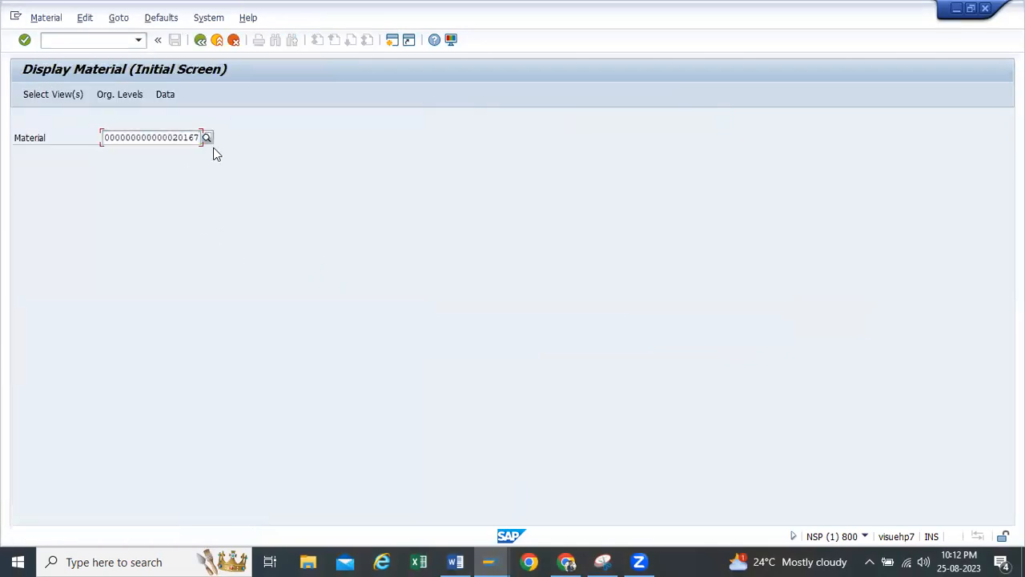
Display only the Accounting 1 view of material 20167 for plant TP10, check its moving price and exit the view
key("Return")
left_click(225, 272)
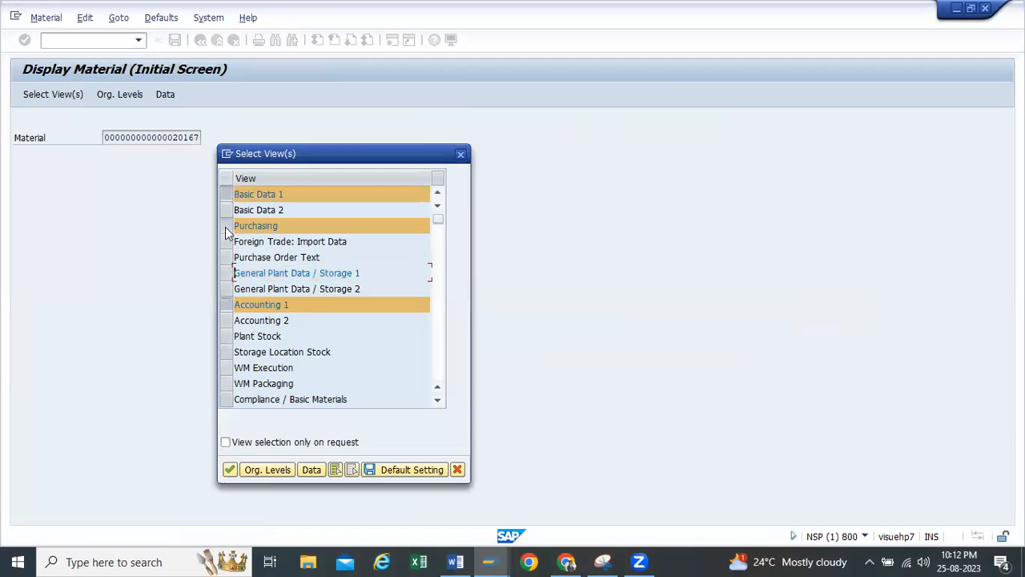
left_click(225, 226)
left_click(227, 194)
key("Return")
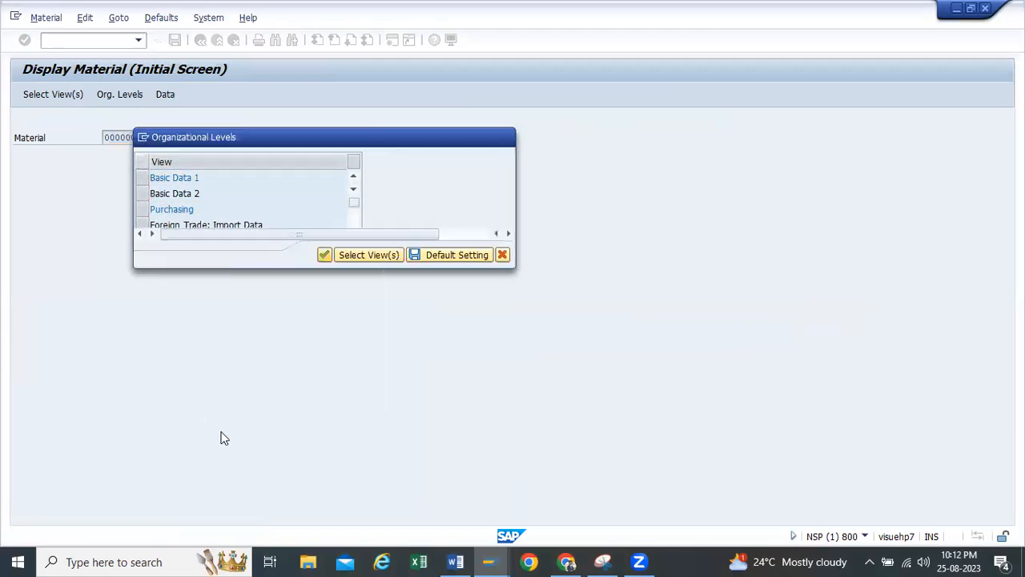
type("TP10")
left_click(324, 254)
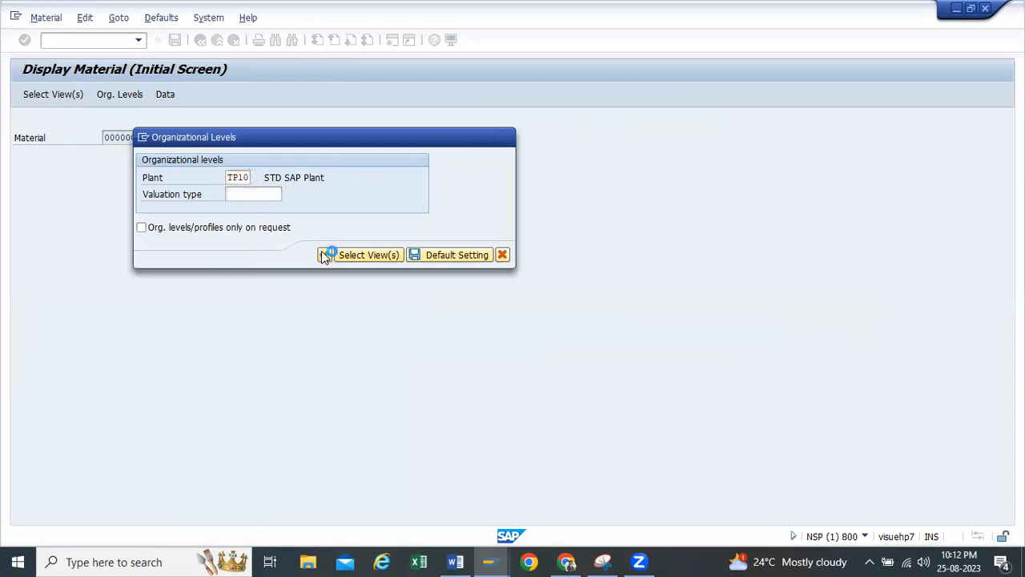
left_click_drag(163, 369, 1, 374)
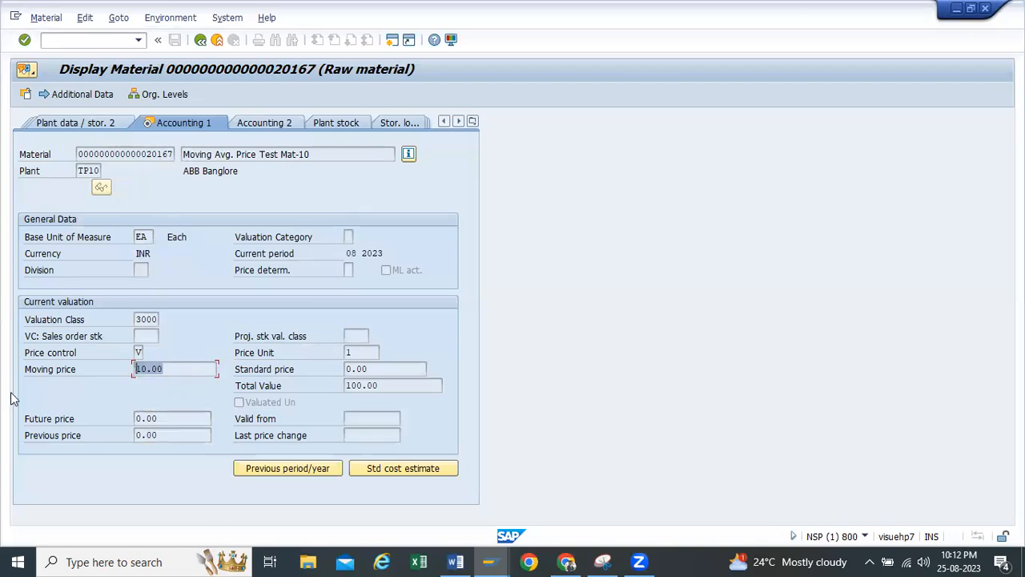
left_click(201, 39)
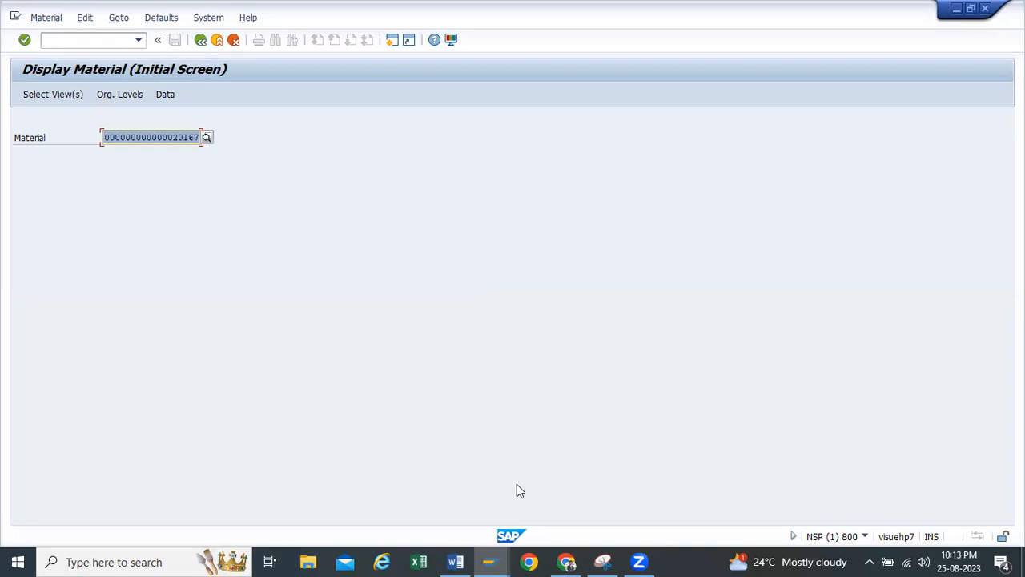
mouse_move(502, 560)
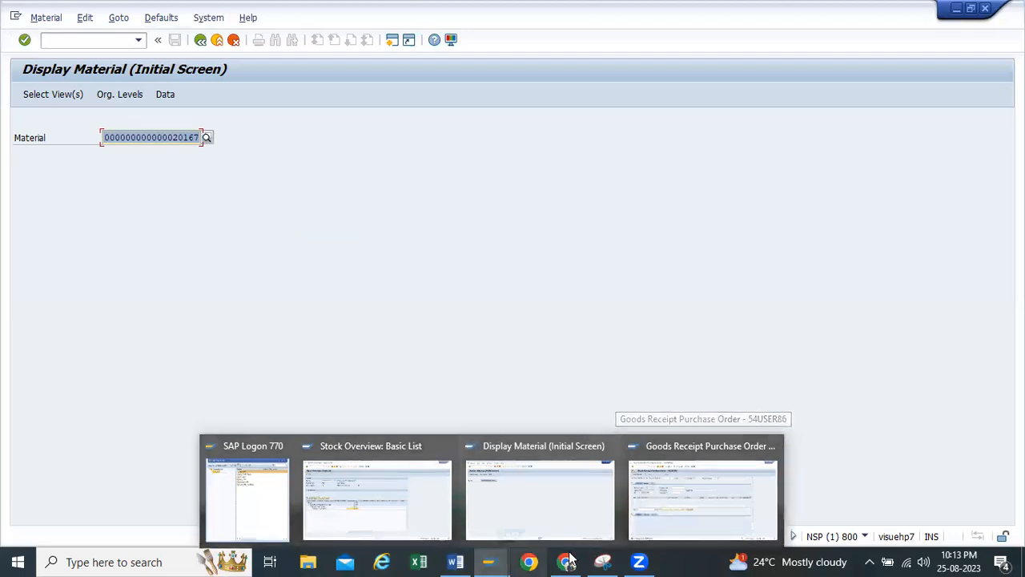
left_click(636, 560)
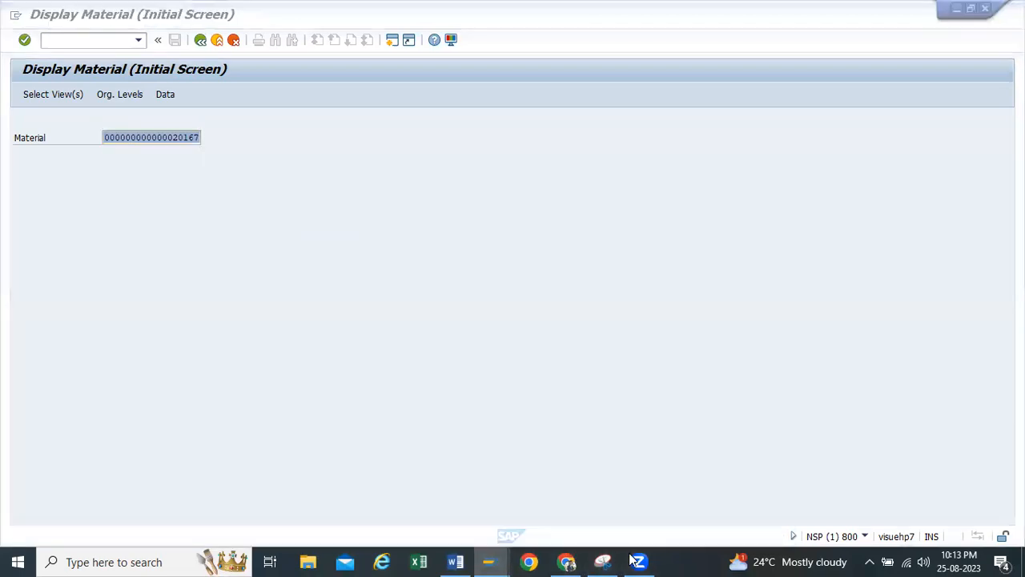